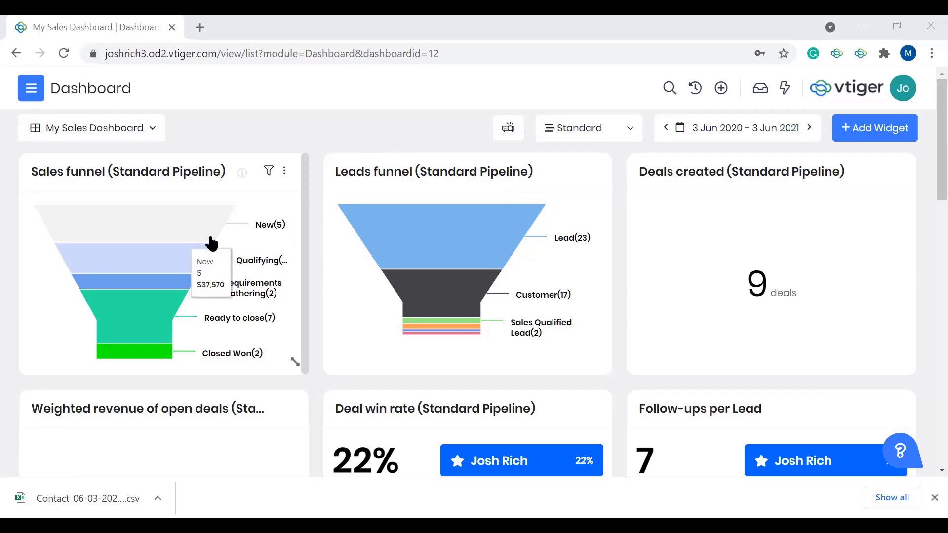
Step: Examine the sales funnel, leads funnel and deal widgets on the My Sales Dashboard
mouse_move(167, 295)
mouse_move(163, 311)
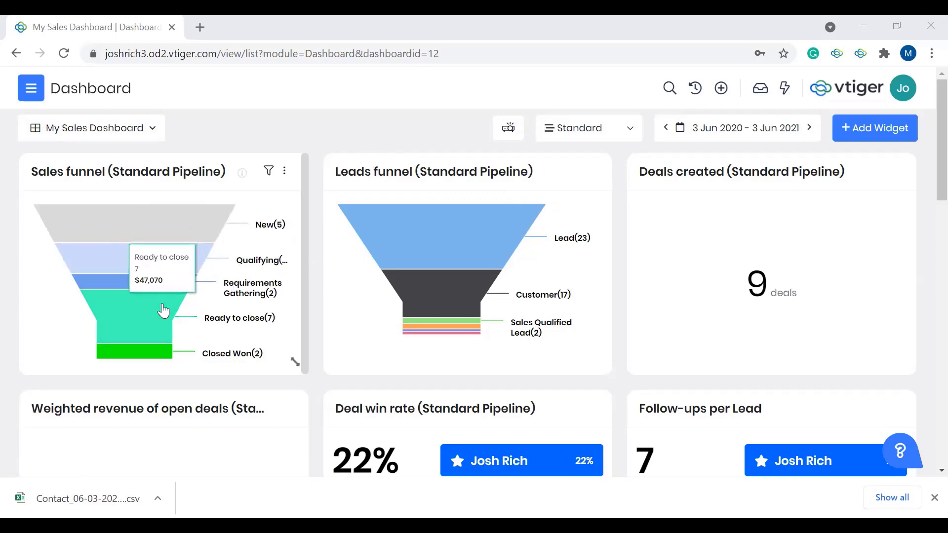
mouse_move(450, 294)
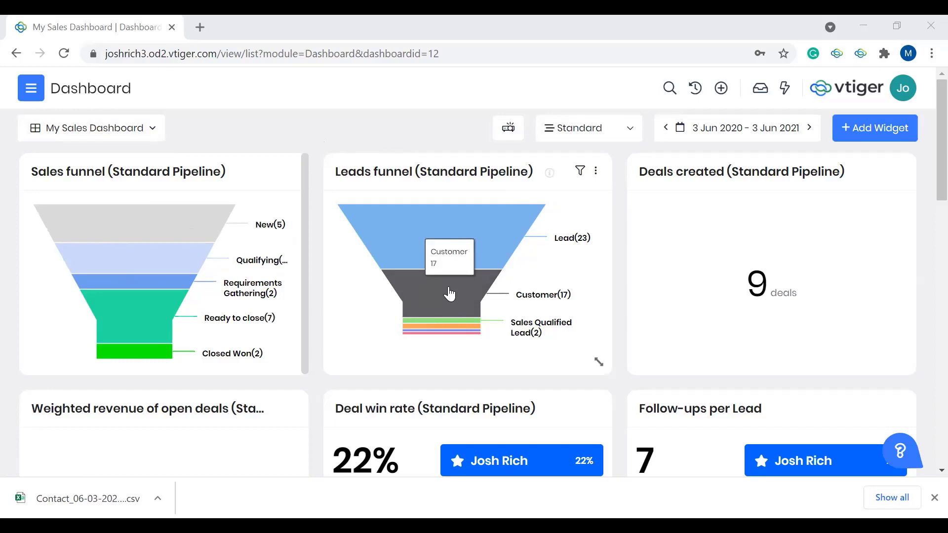
scroll(615, 306, down, 2)
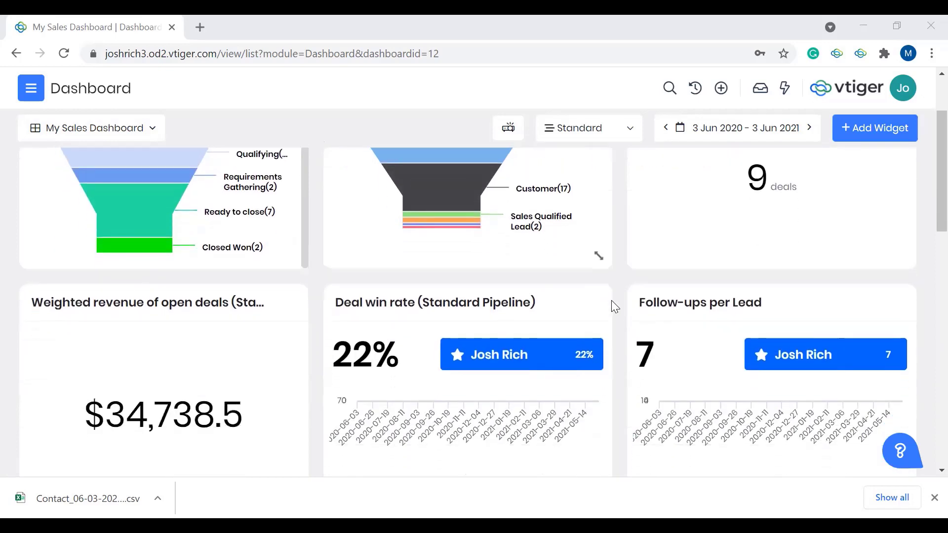
scroll(615, 306, down, 1)
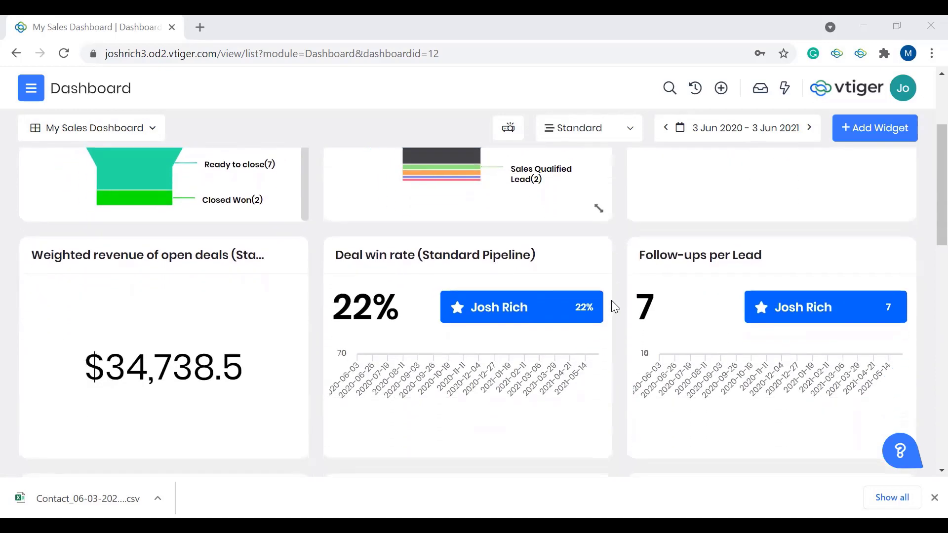
scroll(614, 306, up, 3)
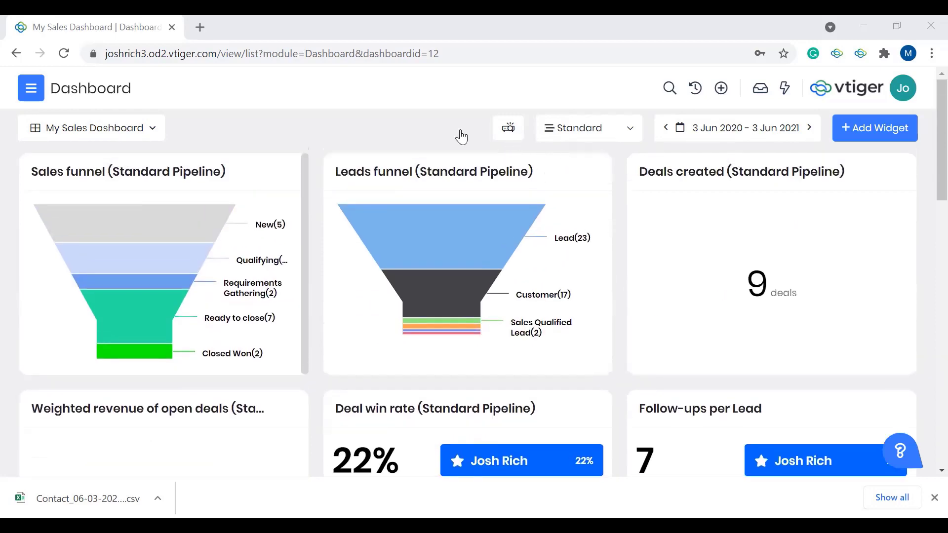
Step: Project the sales dashboard full screen, look through its widgets, and return to the normal view
click(508, 130)
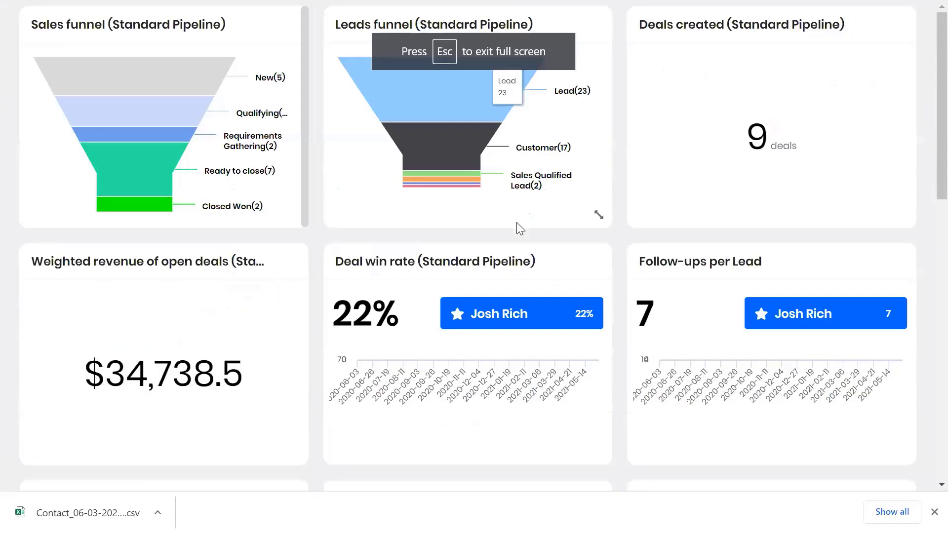
scroll(518, 226, down, 10)
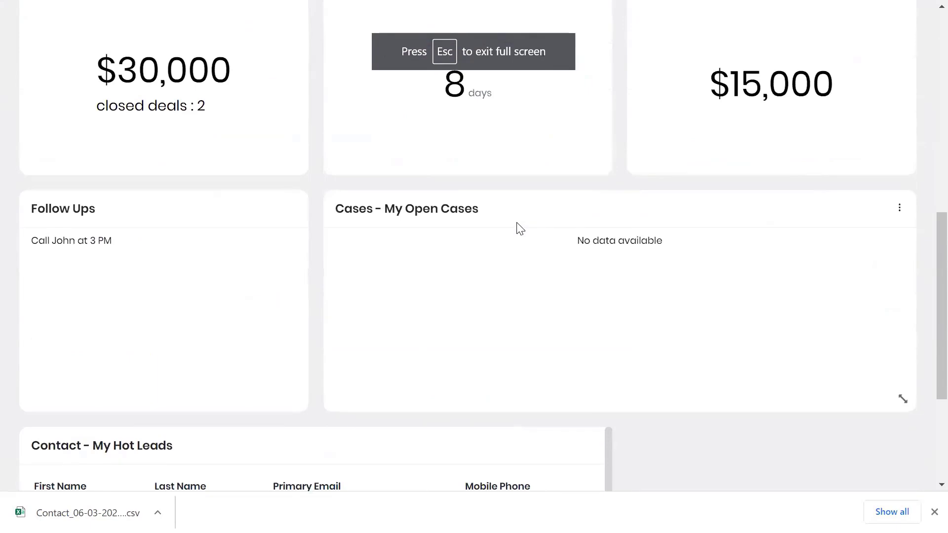
scroll(516, 227, up, 10)
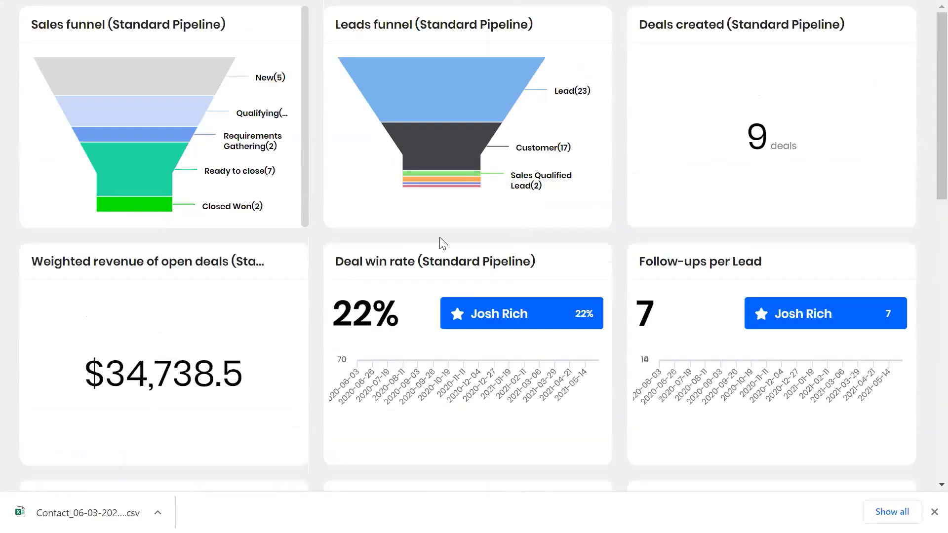
key(Escape)
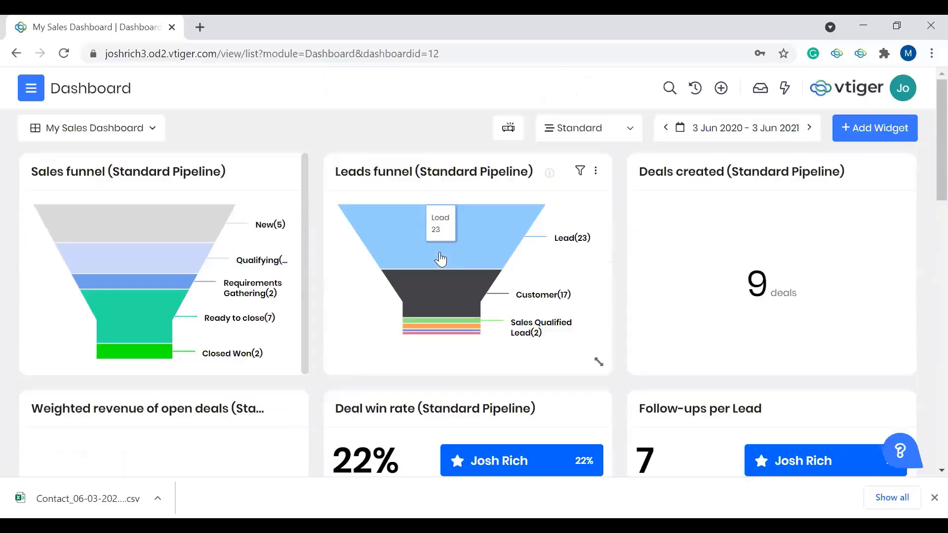
Step: View the pipeline choices and the date range presets available for filtering the dashboard
click(608, 139)
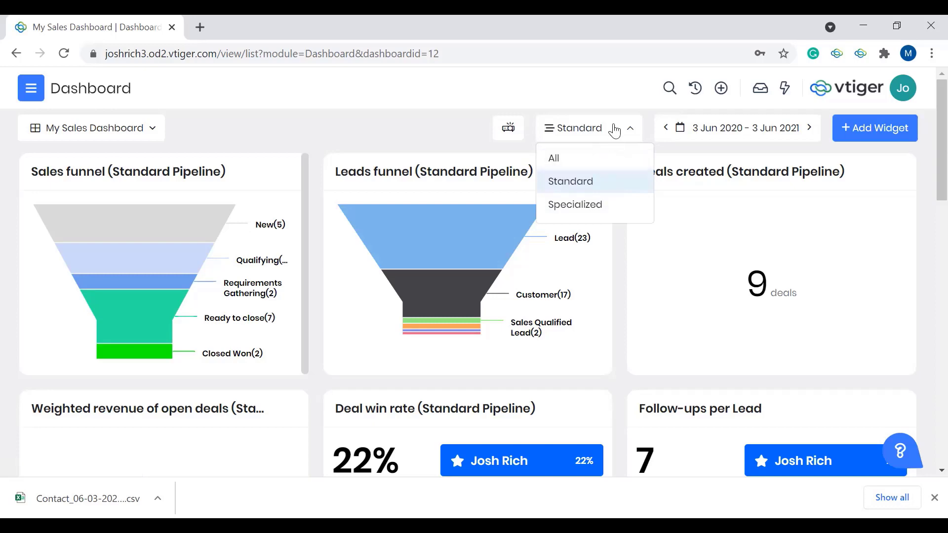
click(620, 130)
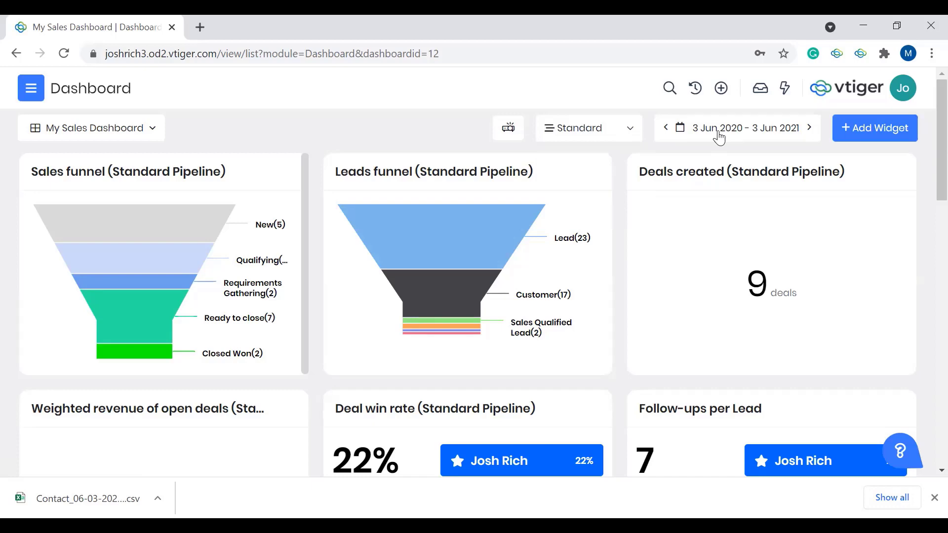
click(719, 138)
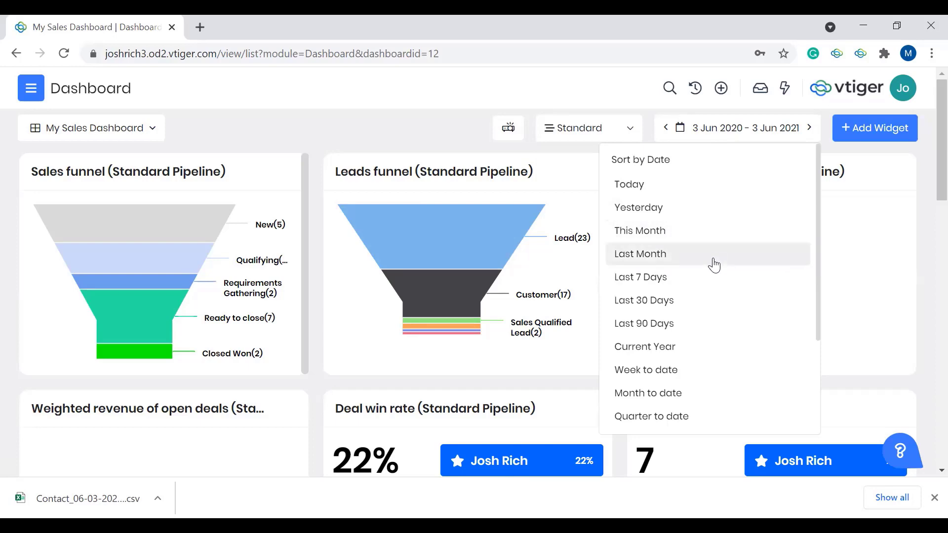
scroll(709, 373, down, 2)
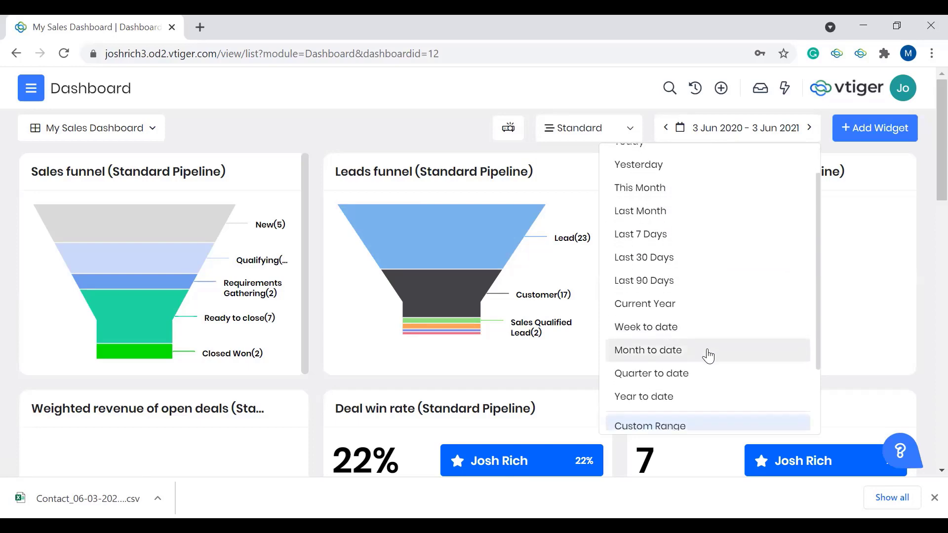
click(765, 133)
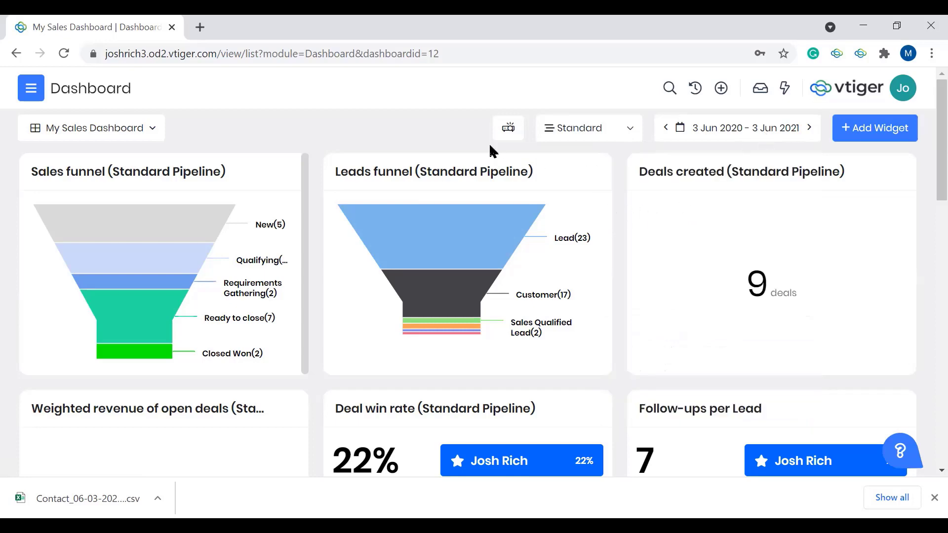
Step: View the standard widgets that can be added to the dashboard and return to the widget types
click(882, 133)
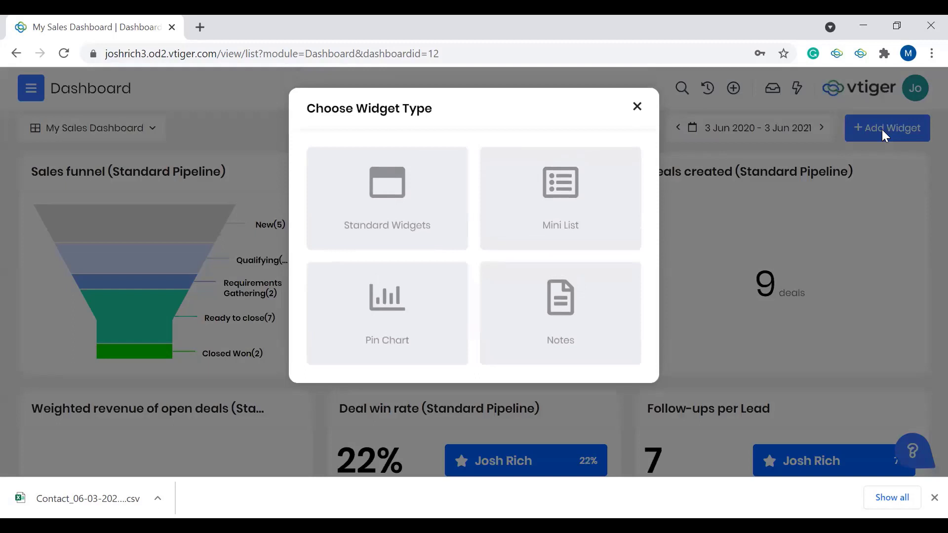
click(420, 196)
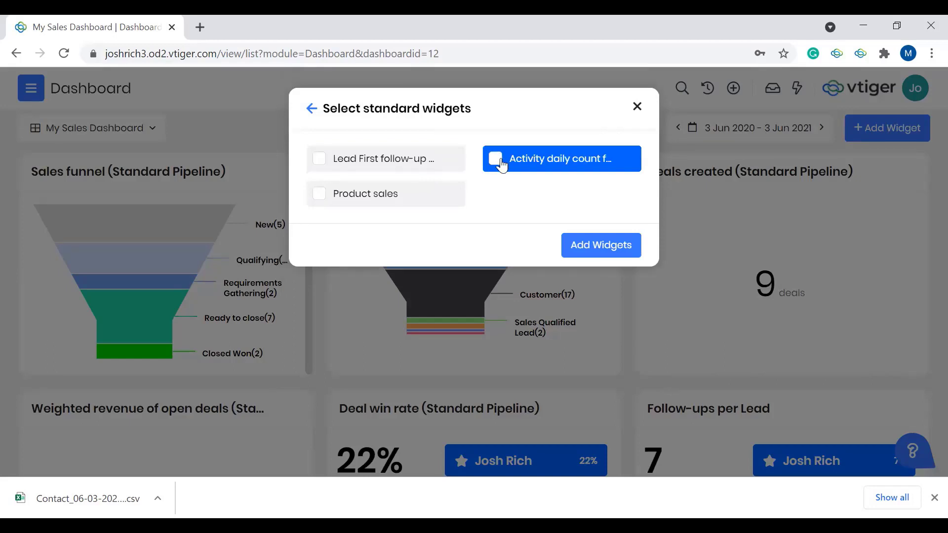
click(311, 108)
Step: Look through the lists offered for a Mini List widget on the Deals module, without adding one
click(547, 222)
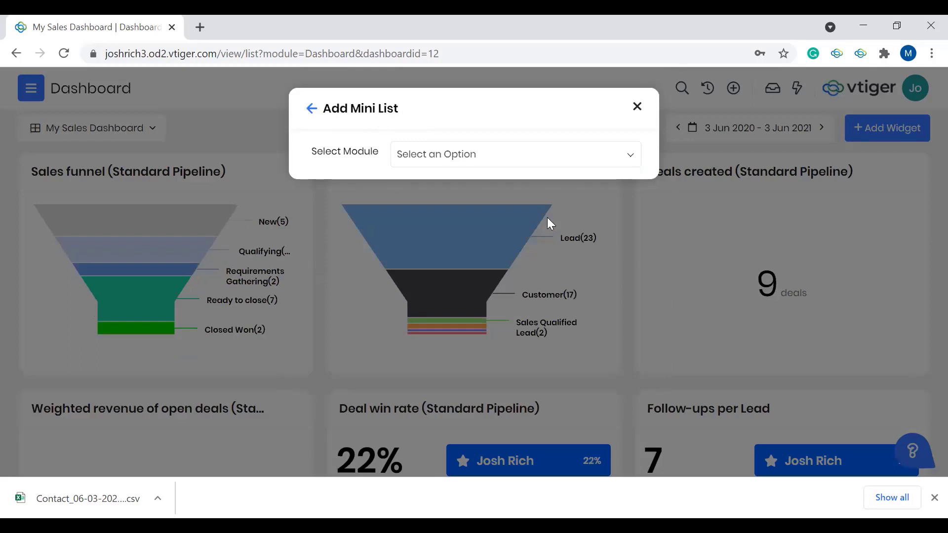
click(496, 163)
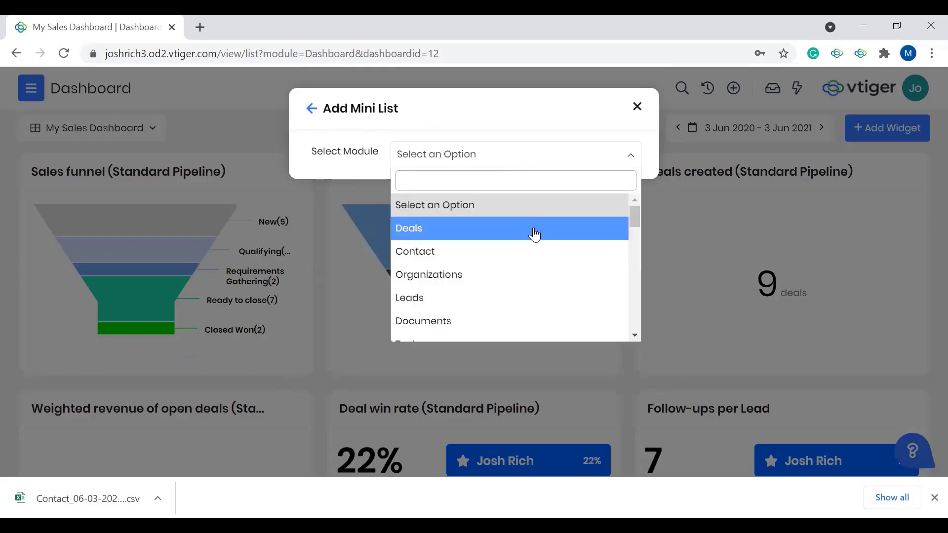
click(534, 234)
click(429, 197)
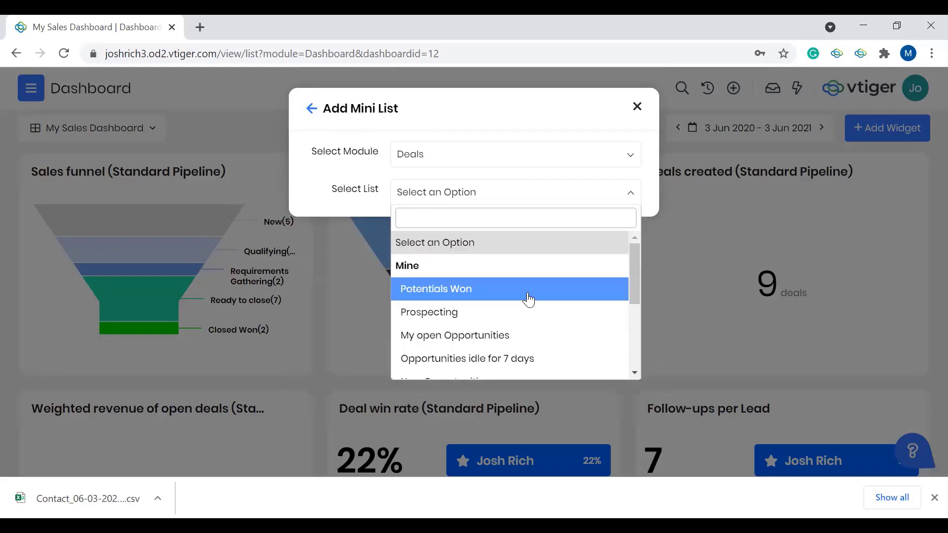
scroll(528, 299, down, 1)
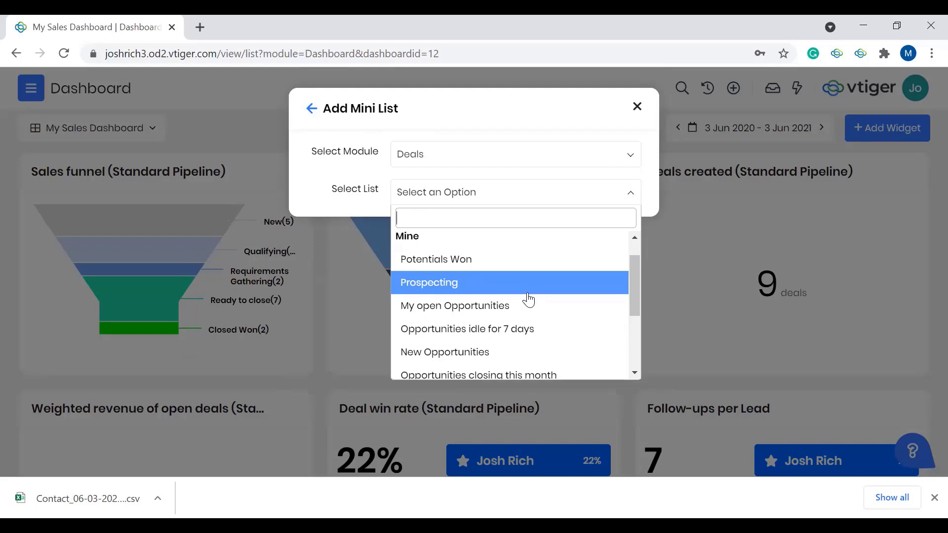
scroll(511, 306, down, 3)
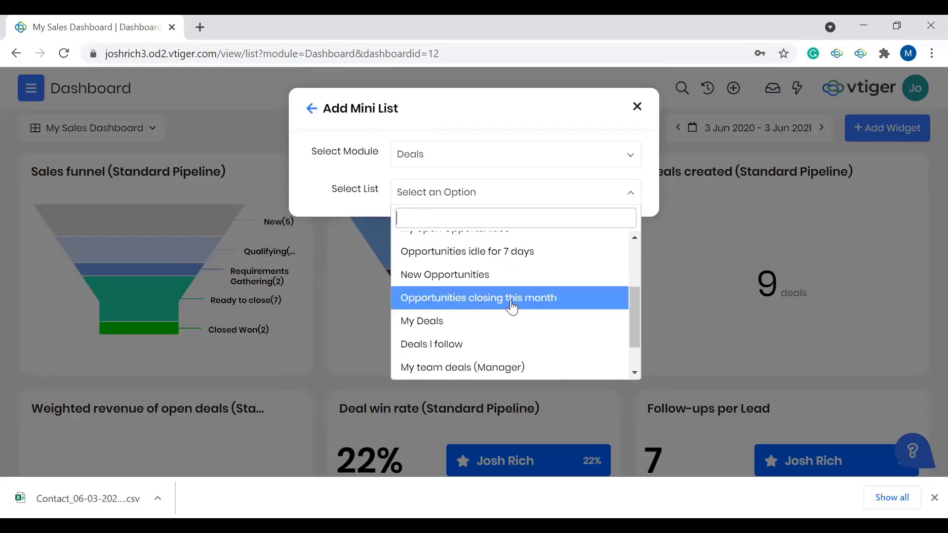
click(311, 110)
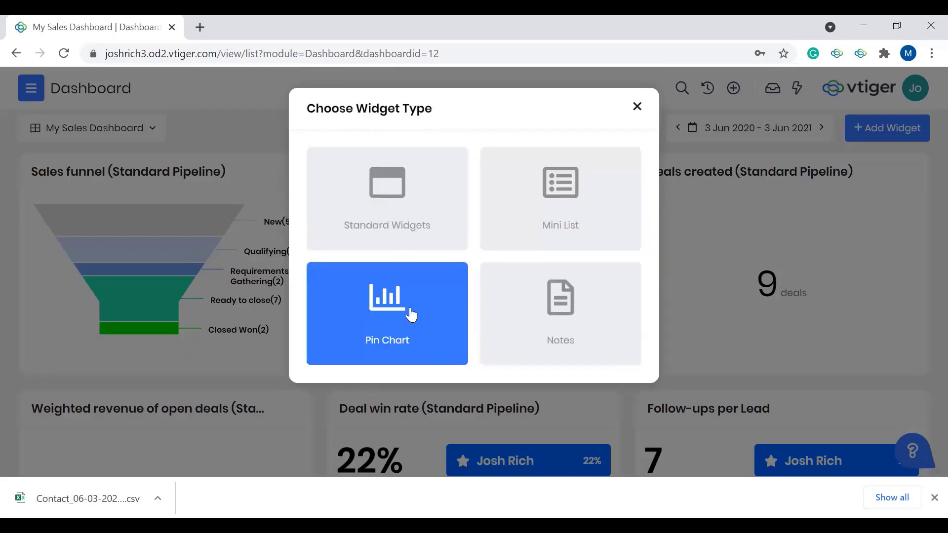
Step: View the reports that can be added as a Pin Chart widget and return to the widget types
click(411, 314)
click(504, 168)
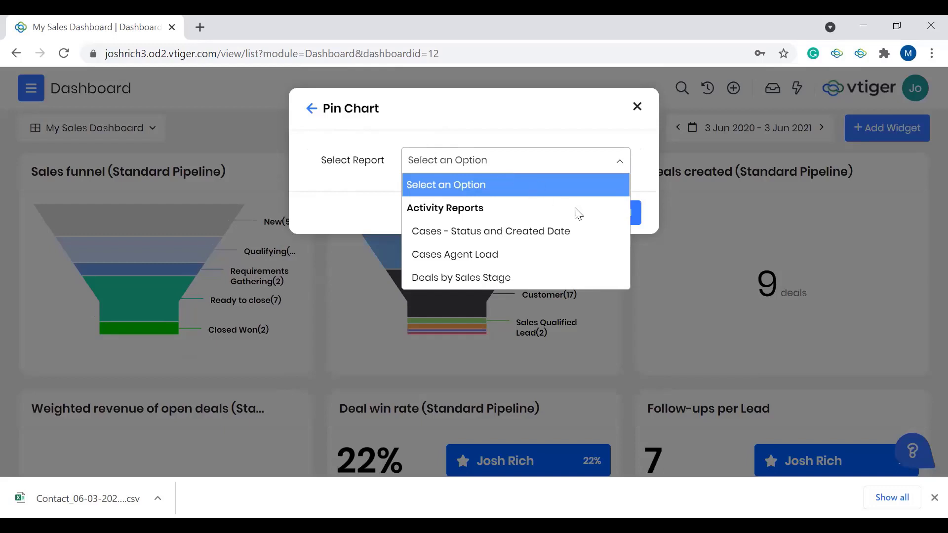
click(348, 193)
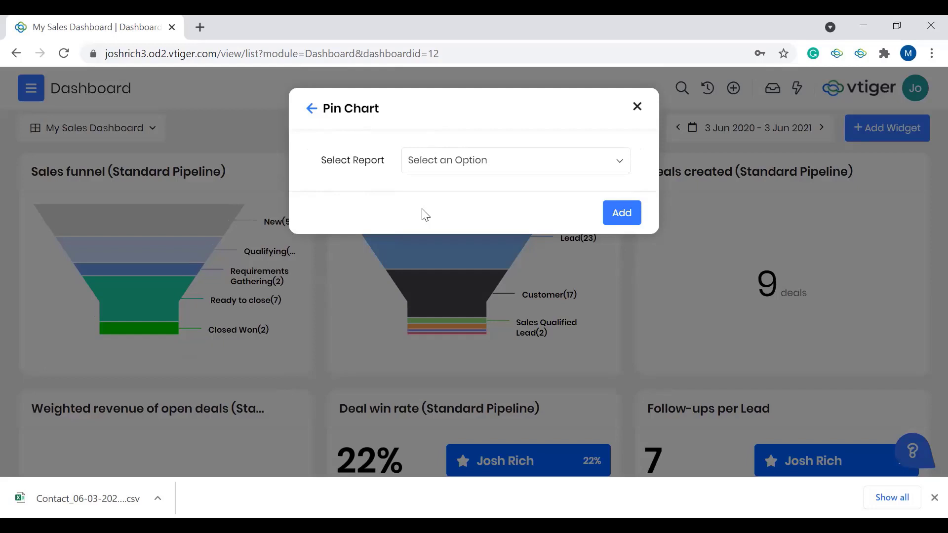
click(311, 110)
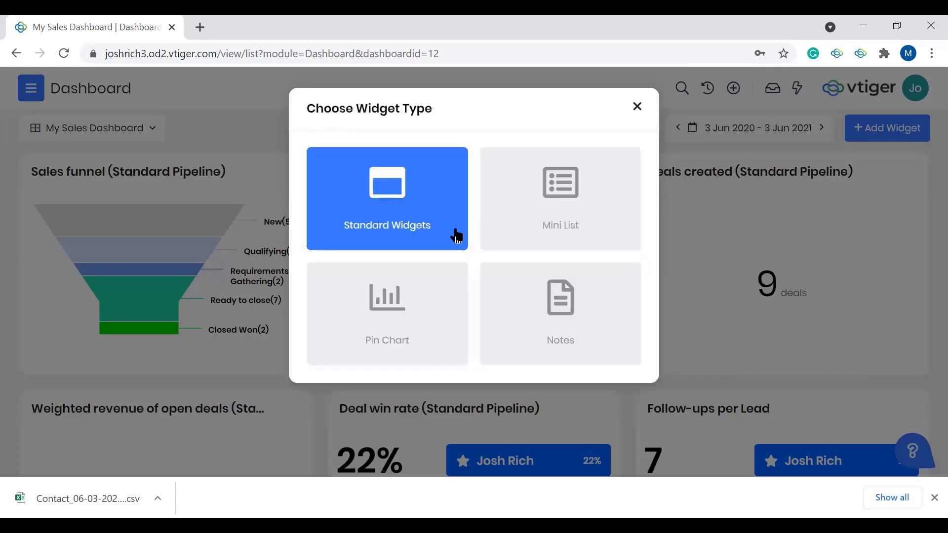
Step: View the form for a Notes widget and leave the widget selection without adding anything
click(560, 322)
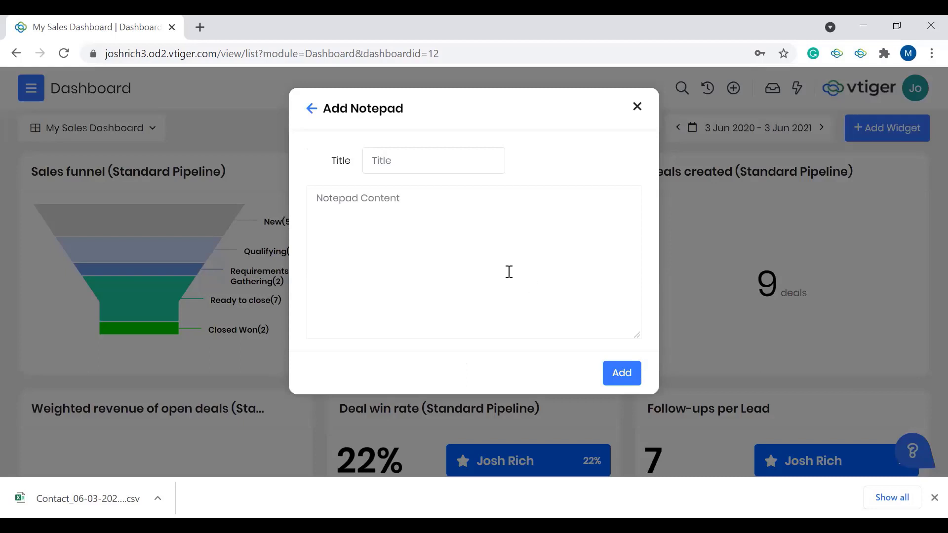
click(312, 109)
click(637, 108)
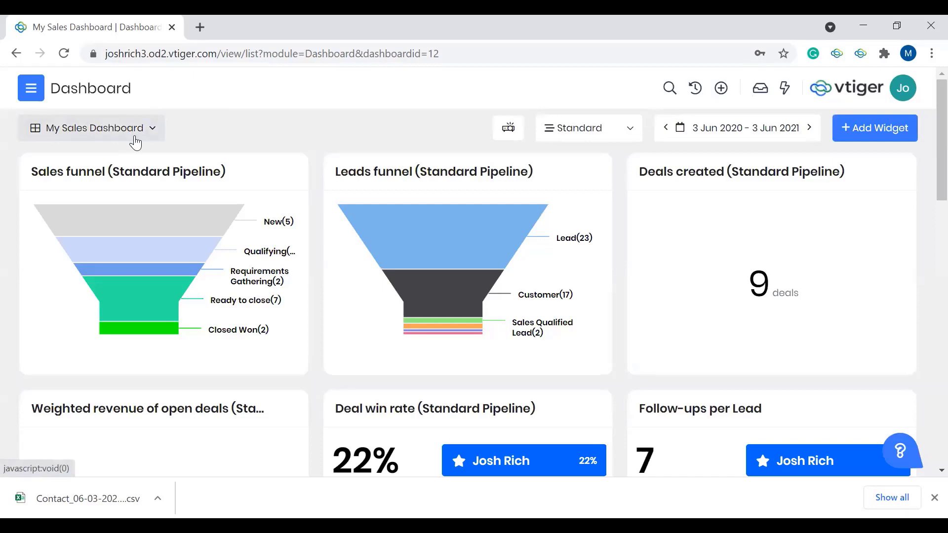
Step: View the list of available personal and shared dashboards, keeping My Sales Dashboard selected
click(148, 128)
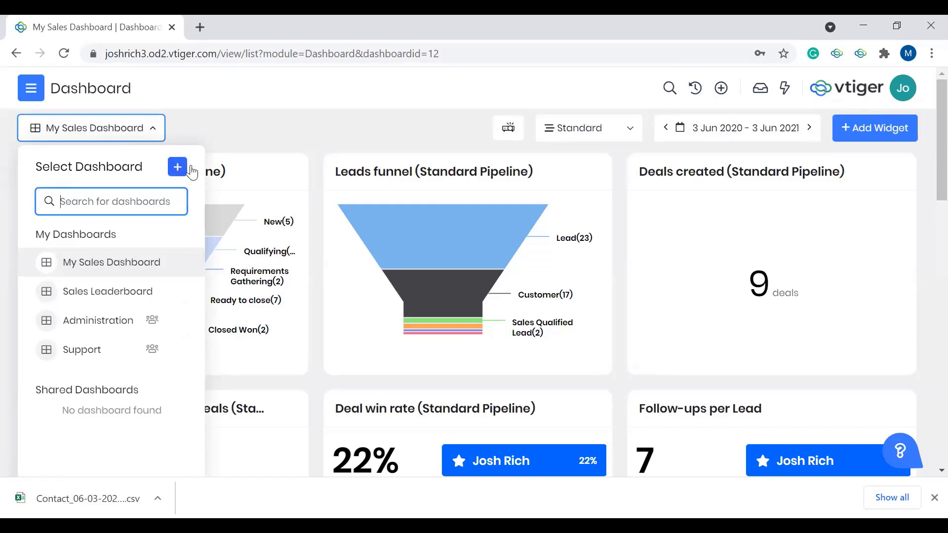
click(222, 142)
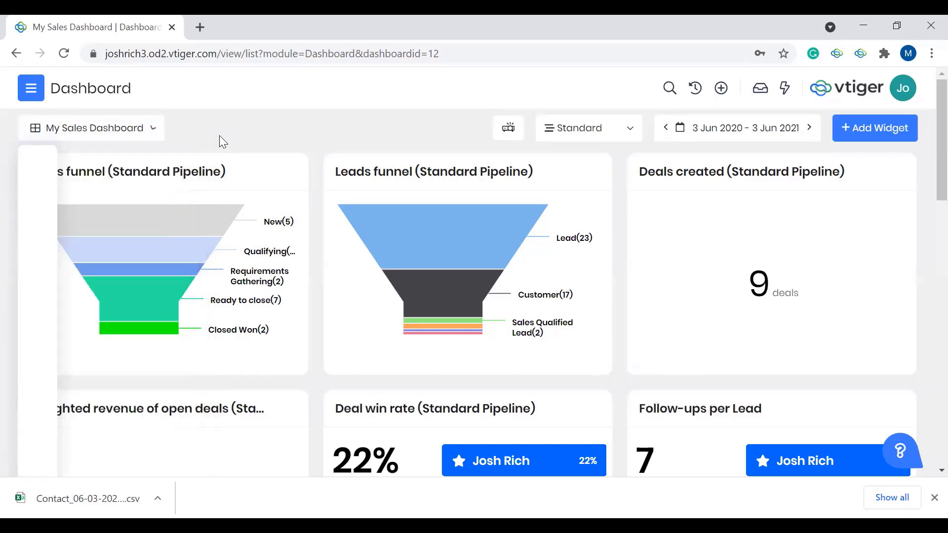
Step: Open the CRM settings and go to Forecast and Quota Settings under Marketing & Sales
click(39, 103)
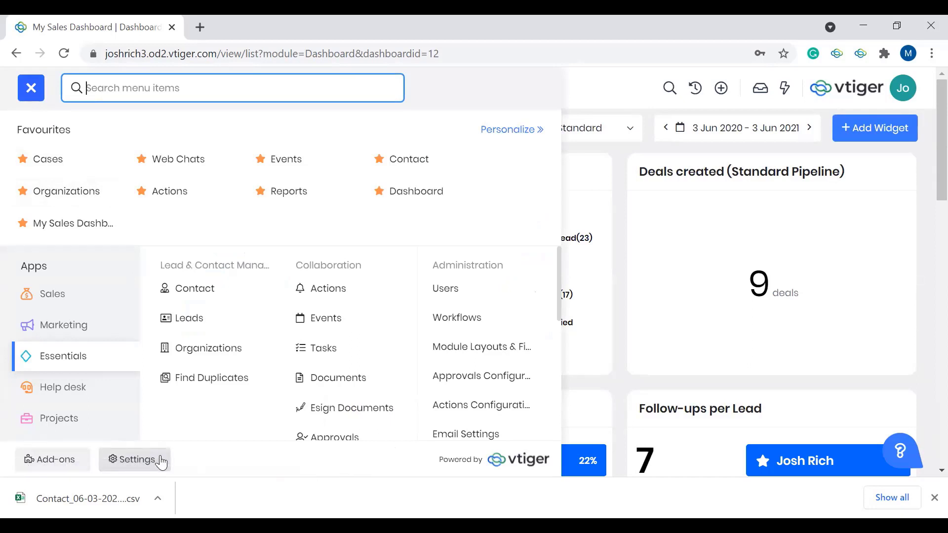
click(78, 298)
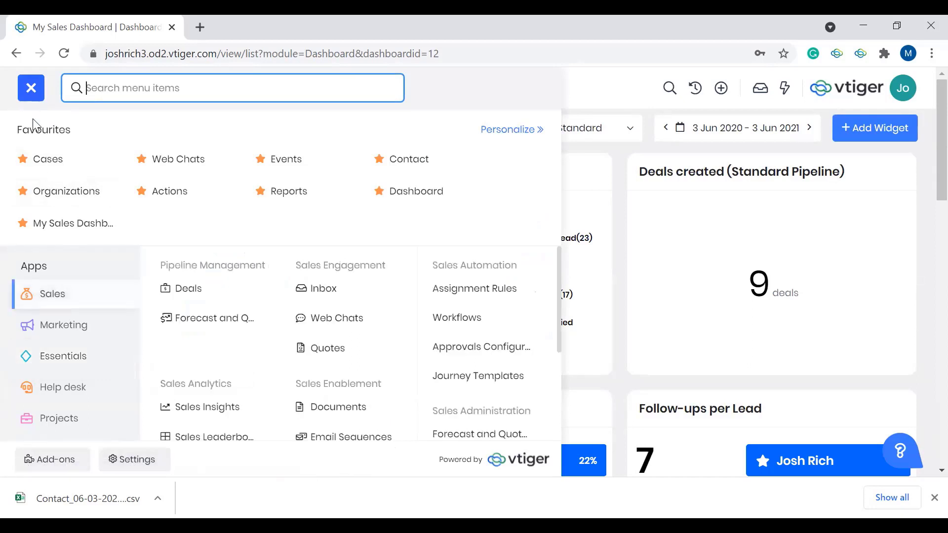
click(136, 460)
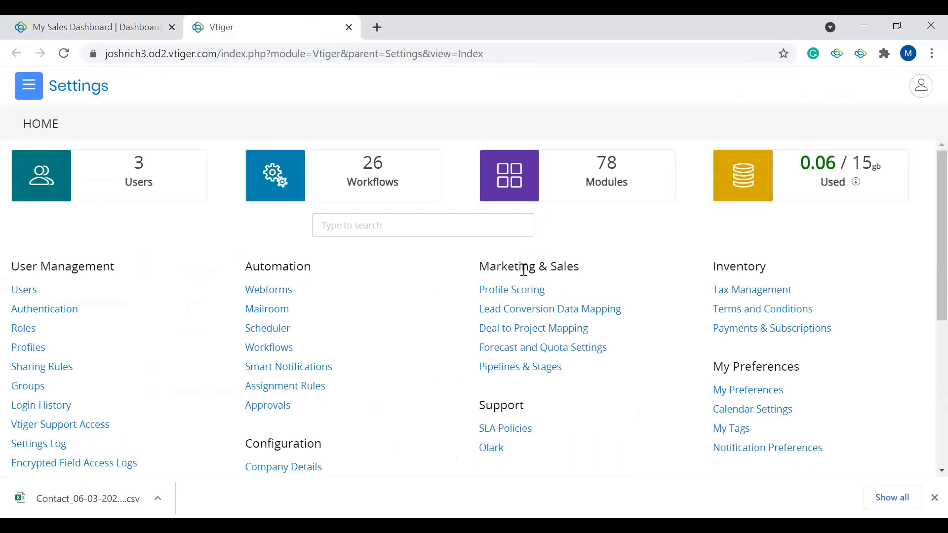
click(566, 351)
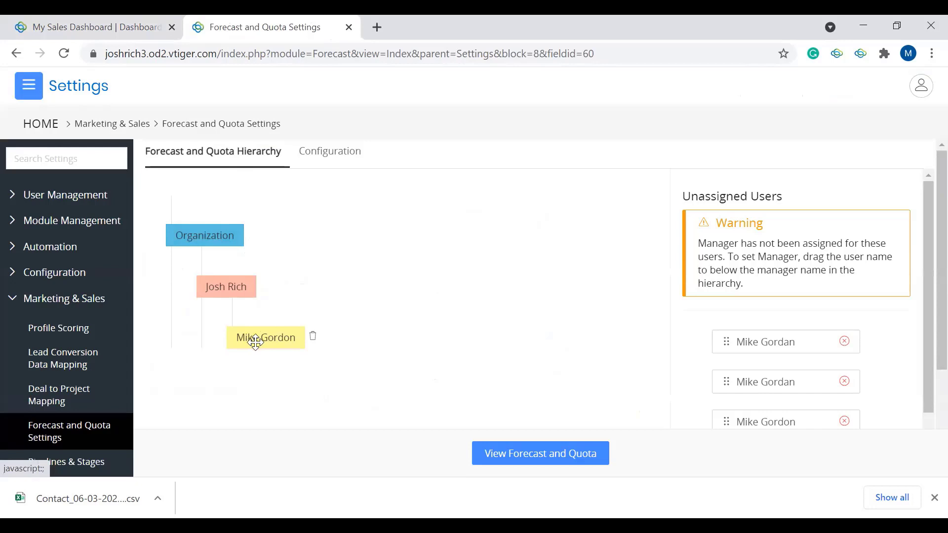
Step: Try moving the lowest user in the forecast hierarchy, and open the forecast and quota Configuration
drag(263, 339, 228, 240)
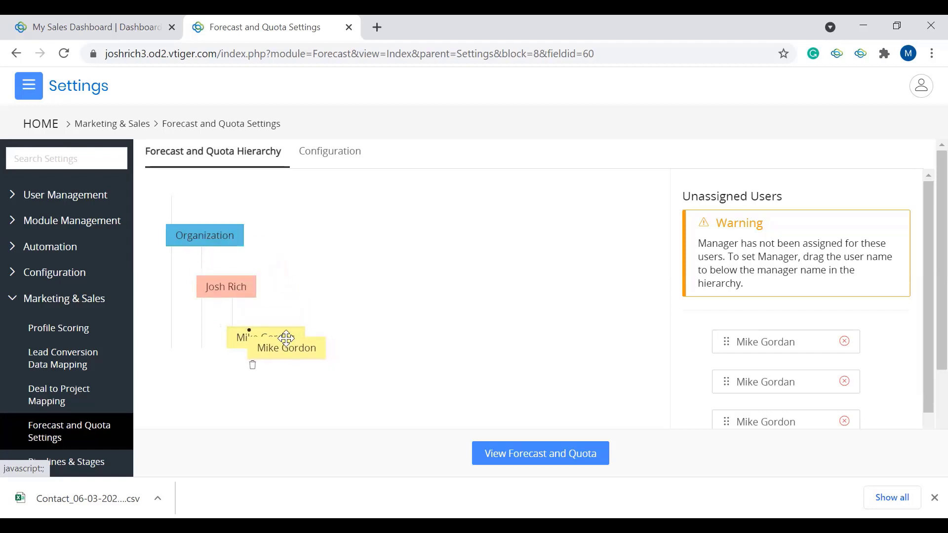
click(322, 162)
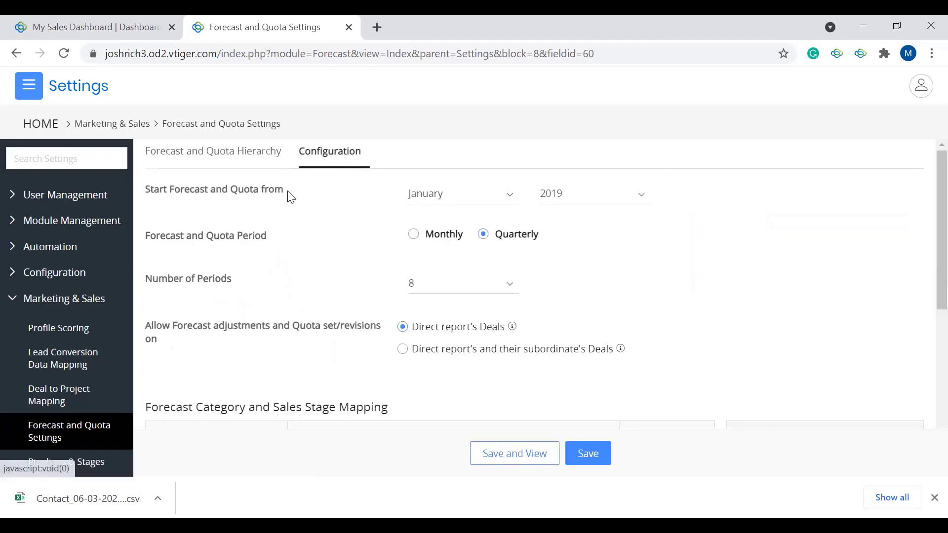
Step: View the available start years for the forecast and quota, keeping 2019 selected
click(590, 204)
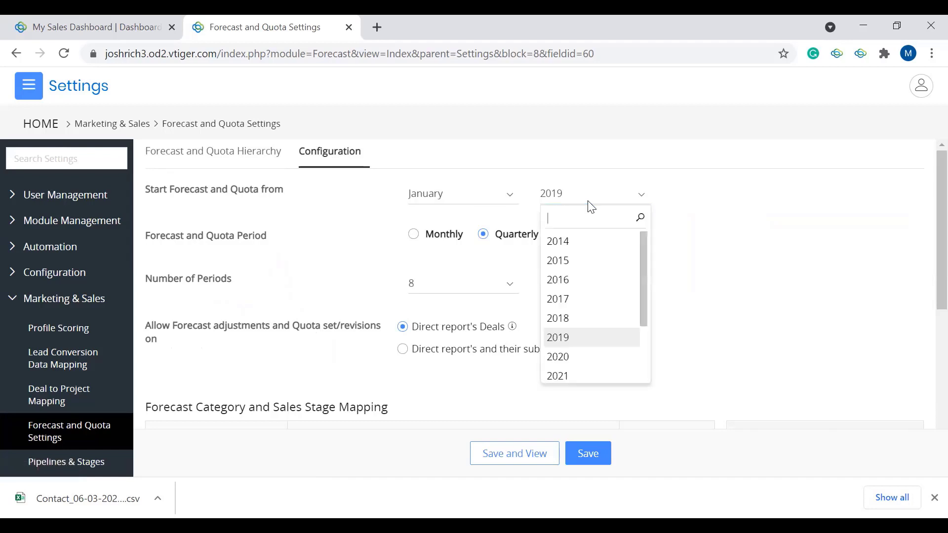
scroll(591, 264, down, 2)
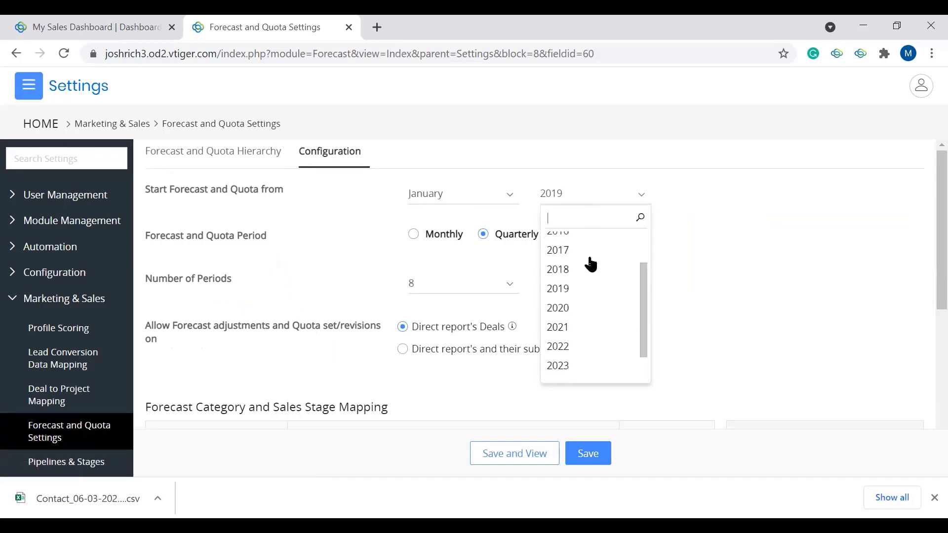
scroll(591, 265, up, 2)
click(403, 268)
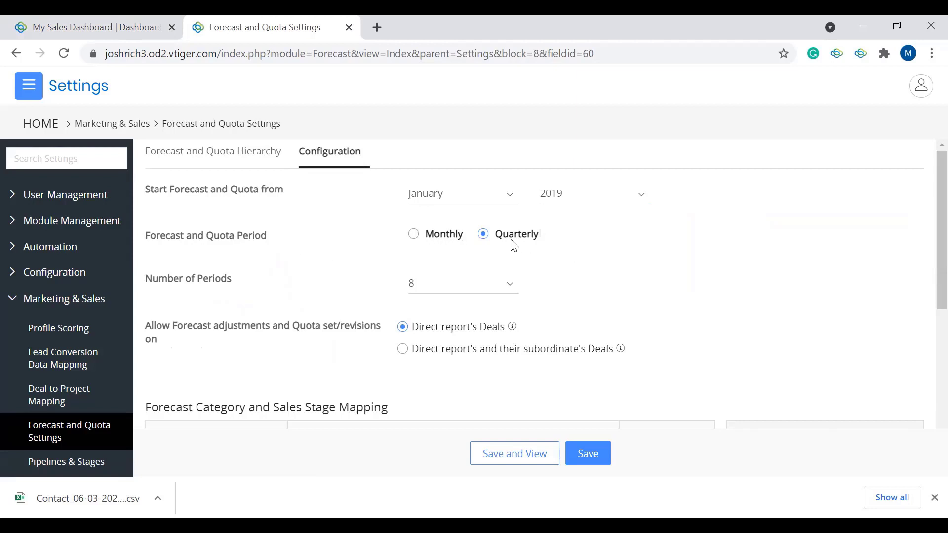
Step: Read the explanations of both options for allowing forecast adjustments and quota revisions
scroll(444, 237, down, 1)
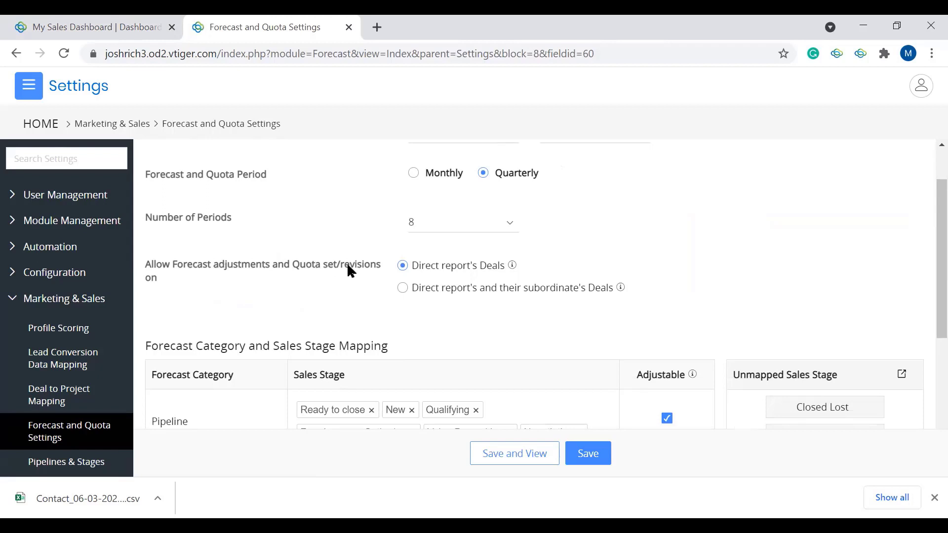
mouse_move(512, 267)
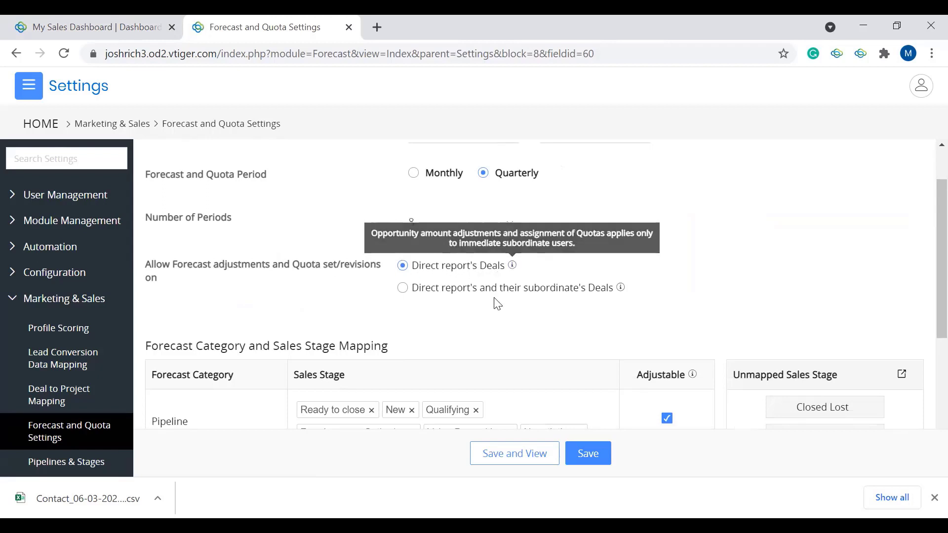
mouse_move(619, 291)
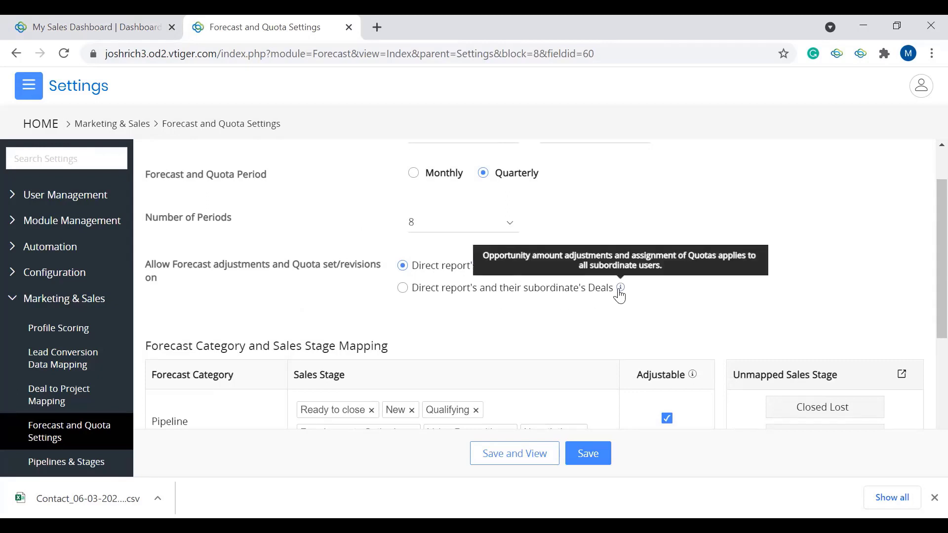
Step: Examine the Forecast Category and Sales Stage Mapping, including the sales stages still available for Best Case
scroll(612, 276, down, 3)
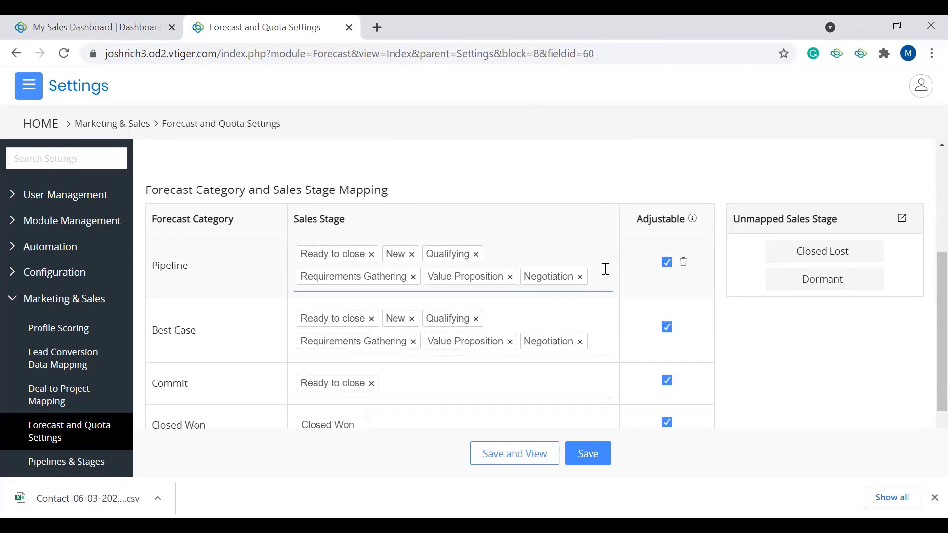
scroll(606, 269, down, 1)
scroll(606, 269, up, 1)
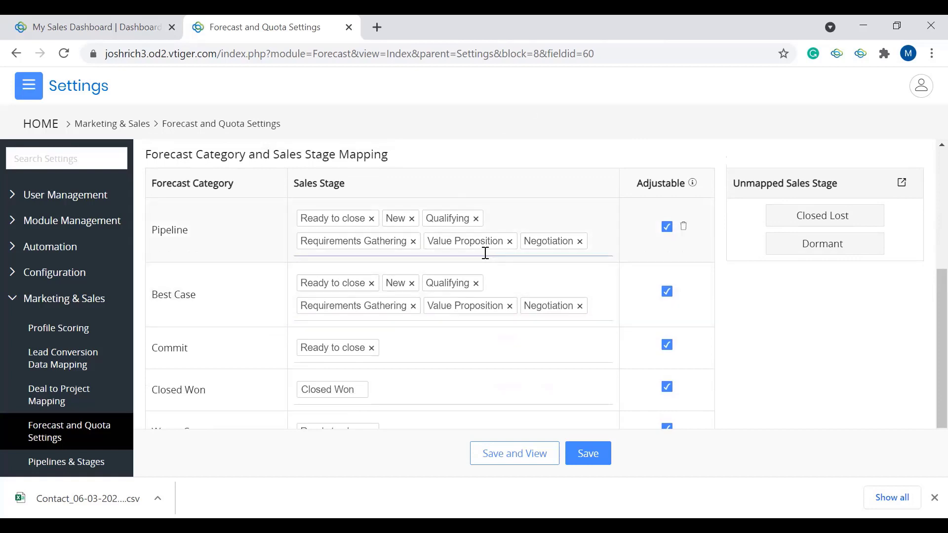
scroll(485, 253, down, 1)
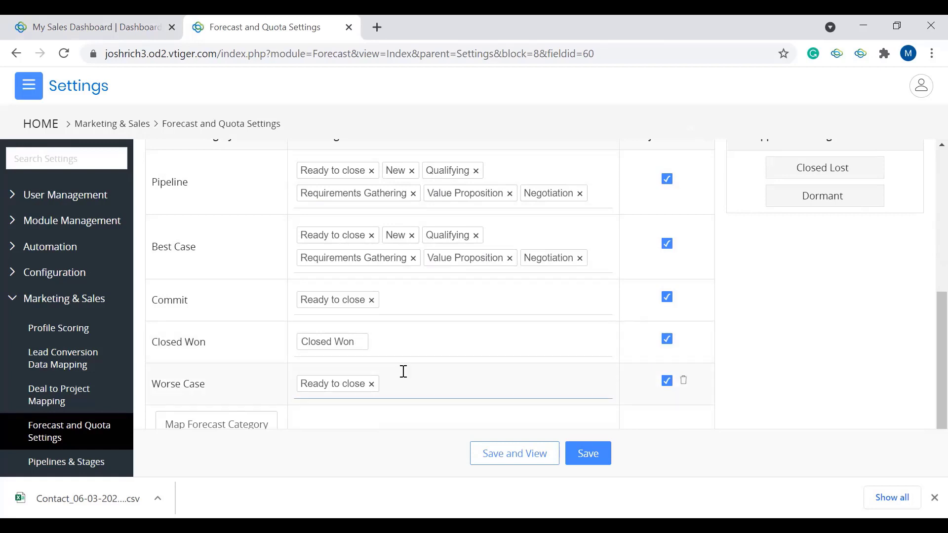
scroll(403, 380, down, 1)
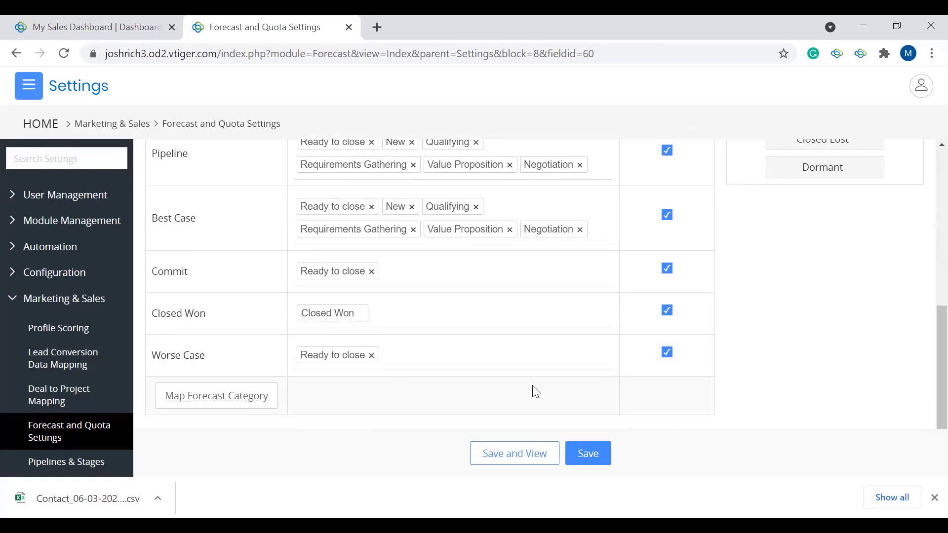
scroll(533, 390, up, 4)
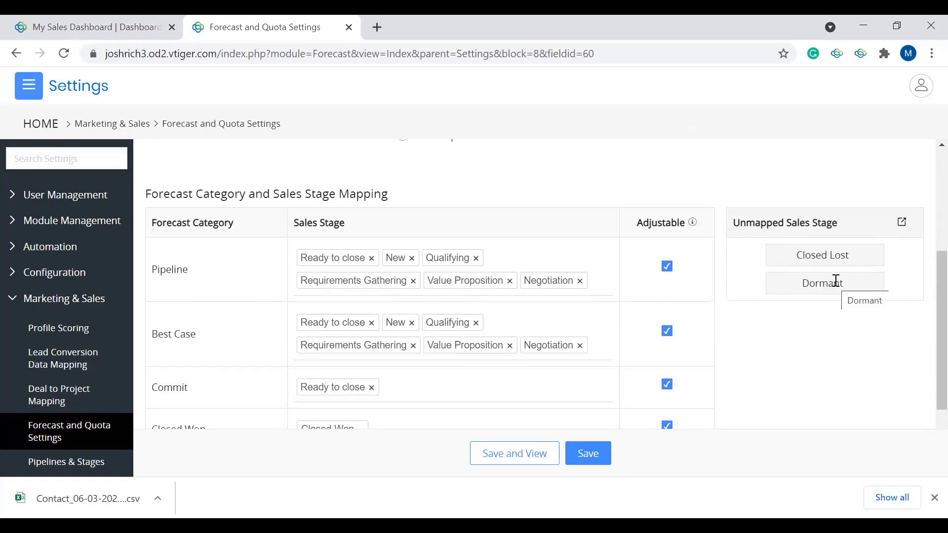
scroll(594, 311, down, 1)
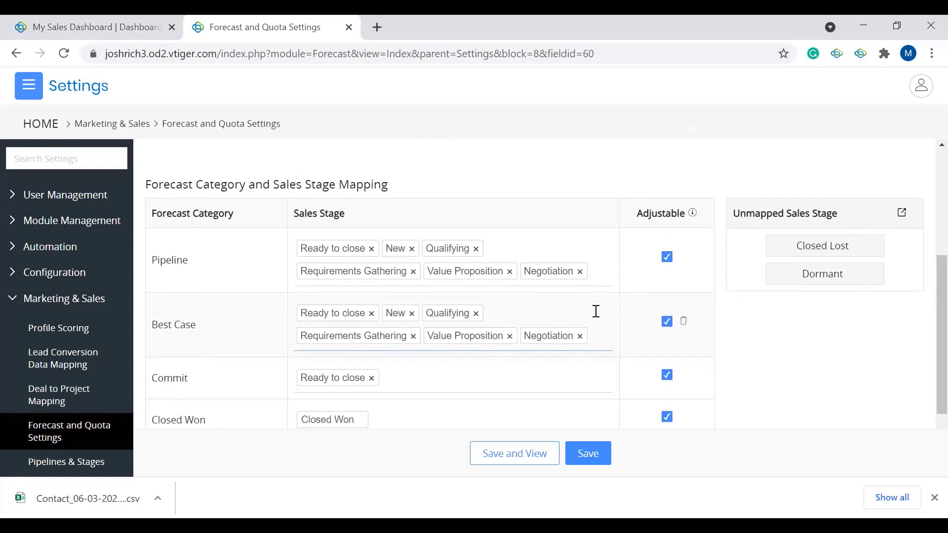
click(554, 303)
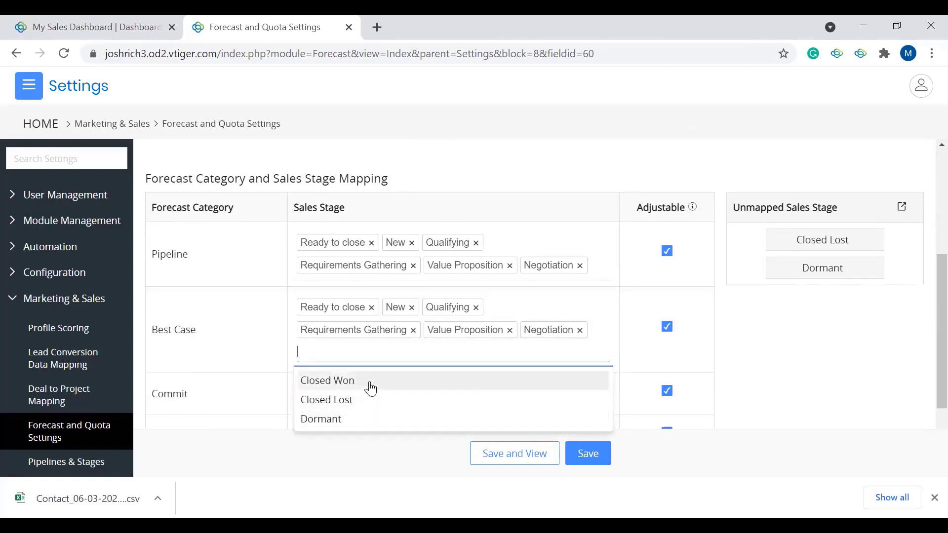
click(173, 303)
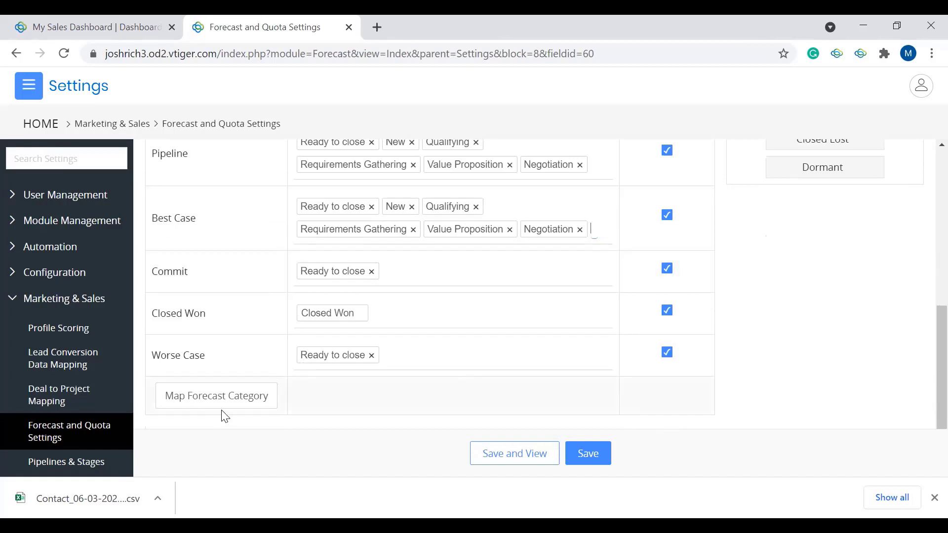
Step: Save the forecast configuration, then save and view it to examine the quota and forecast table by quarter
click(581, 459)
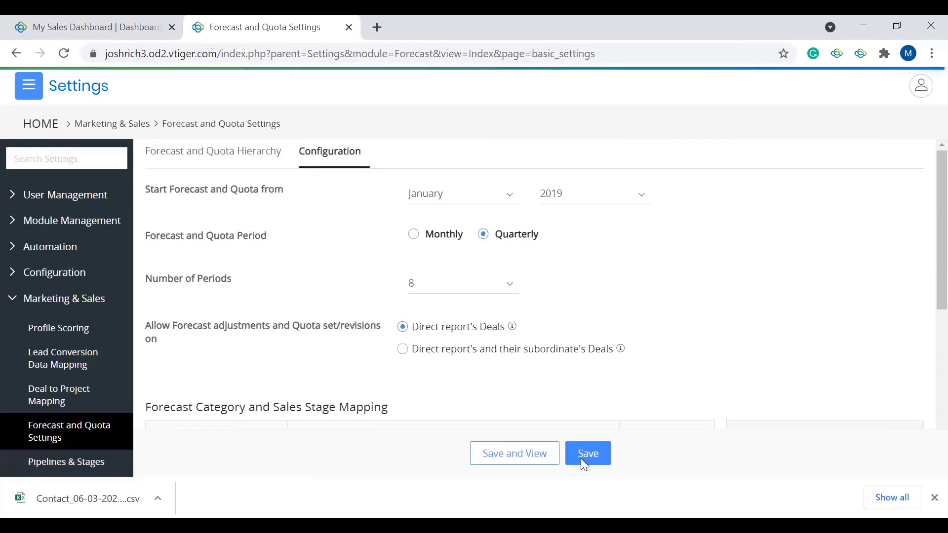
click(501, 458)
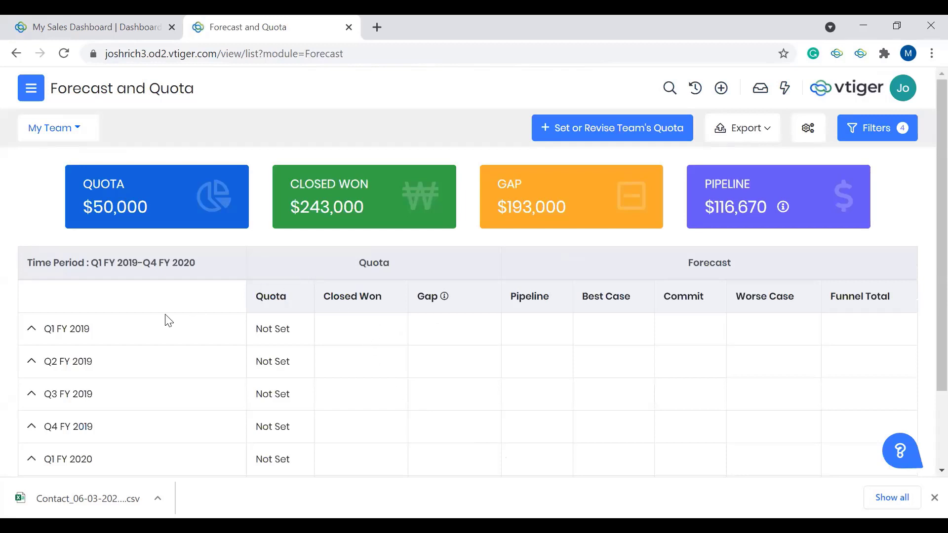
scroll(131, 326, down, 2)
scroll(178, 352, up, 1)
scroll(178, 352, up, 1)
scroll(184, 326, down, 1)
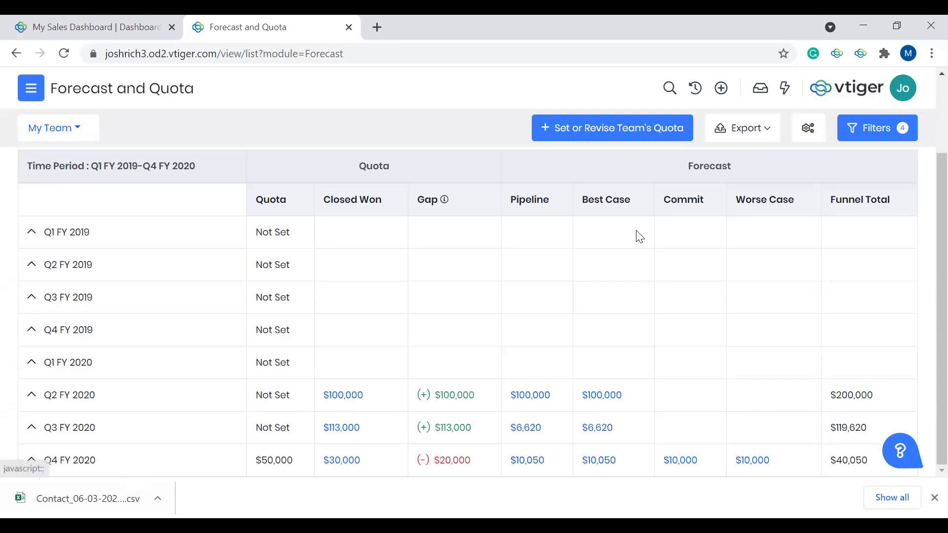
Step: Open the form for setting or revising the team's quota and turn on Notify team via Email
click(628, 140)
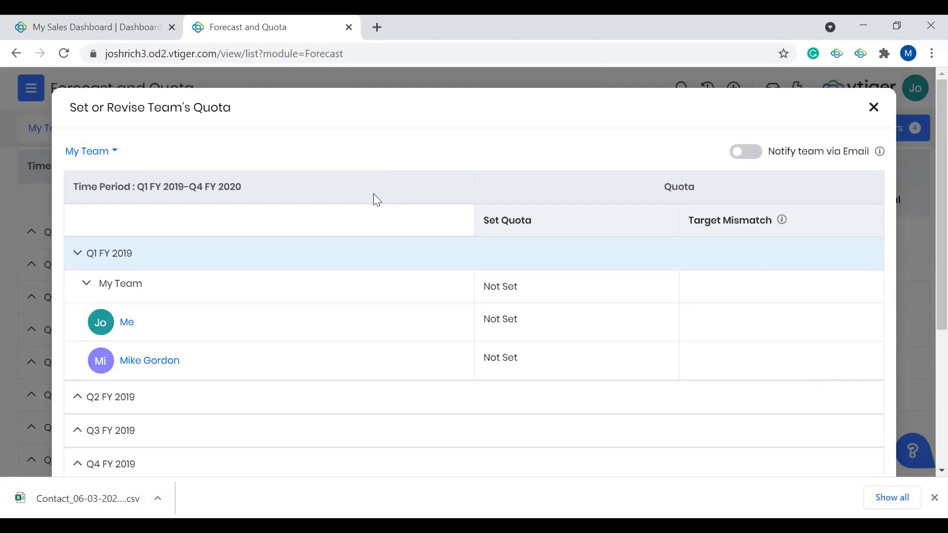
click(749, 163)
Step: Open the Q1 FY 2019 quotas of My Team and both its members for editing
scroll(347, 296, down, 1)
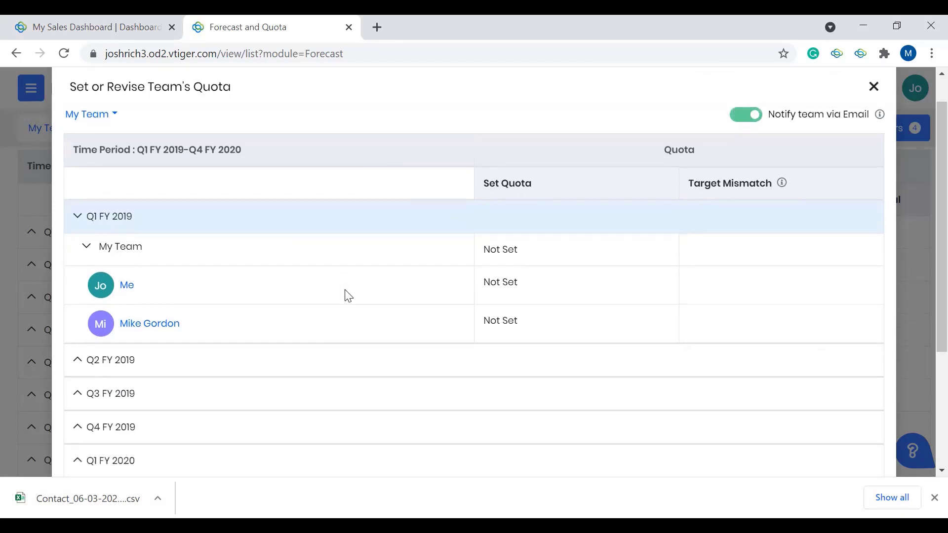
click(521, 287)
click(549, 286)
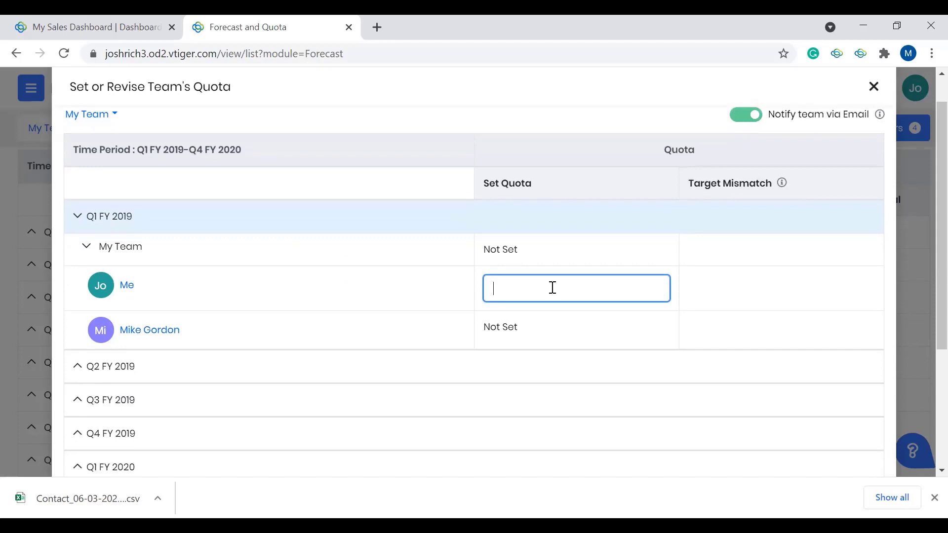
click(388, 188)
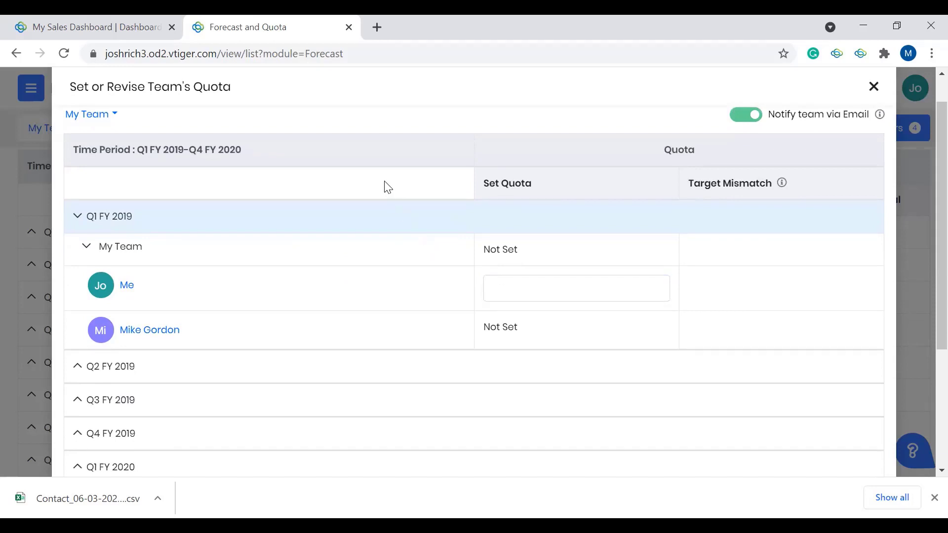
click(535, 249)
click(512, 256)
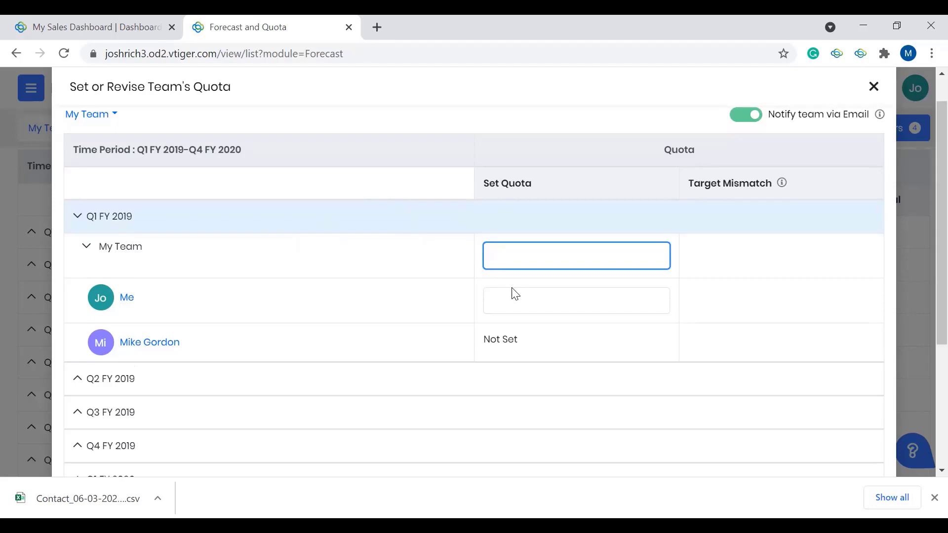
click(499, 305)
click(531, 342)
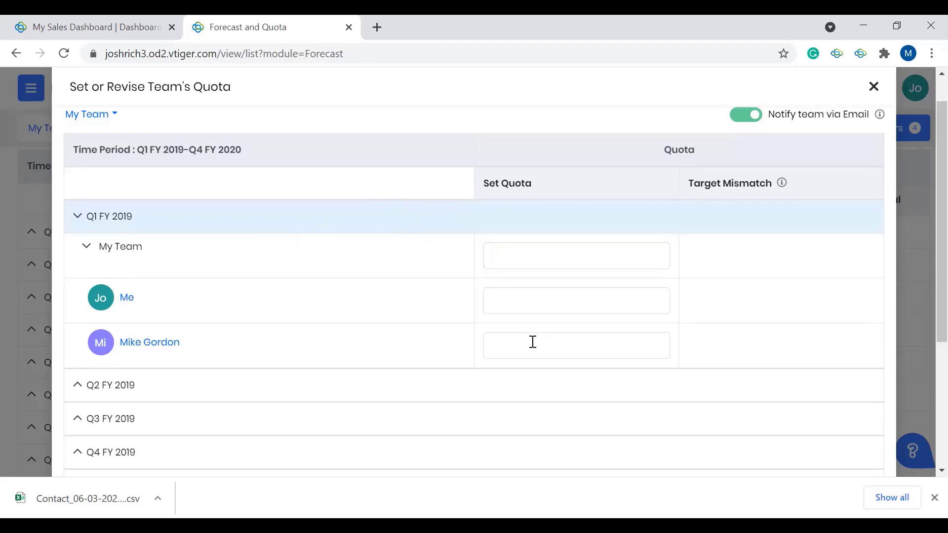
Step: View the Q4 FY 2020 team quotas and close the quota form without saving
scroll(429, 339, down, 5)
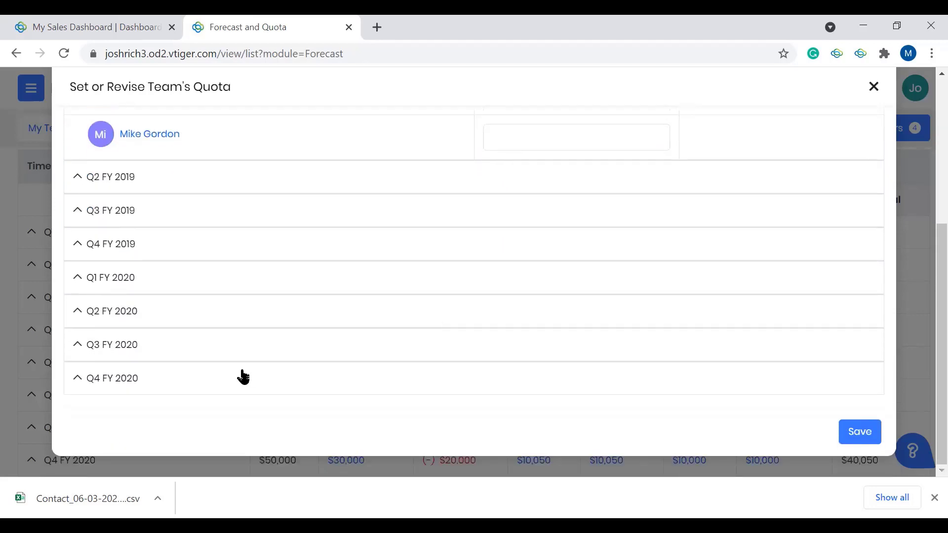
click(241, 379)
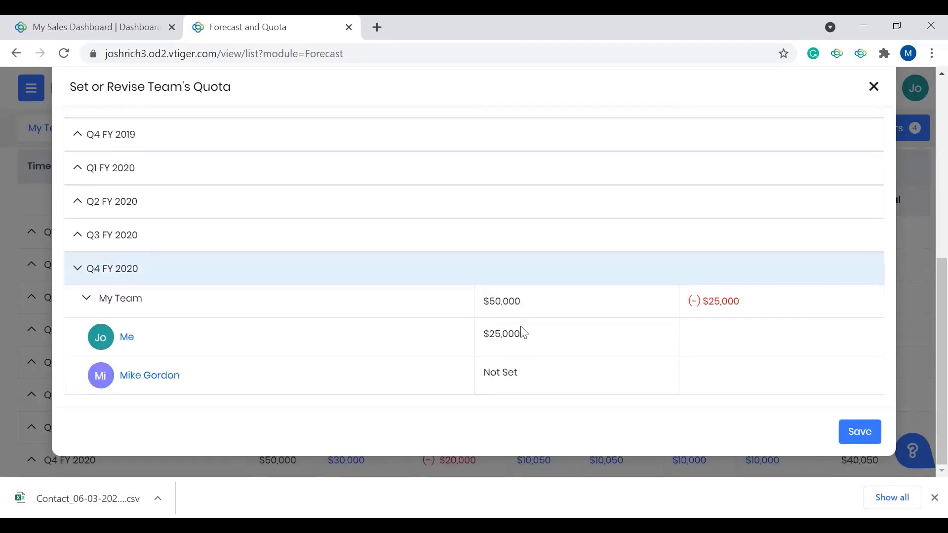
click(518, 366)
scroll(400, 311, up, 8)
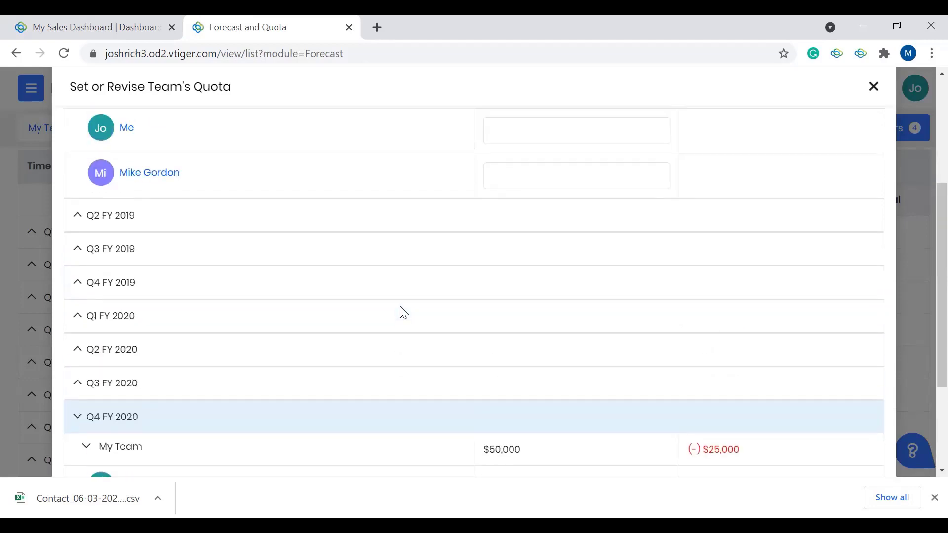
click(875, 94)
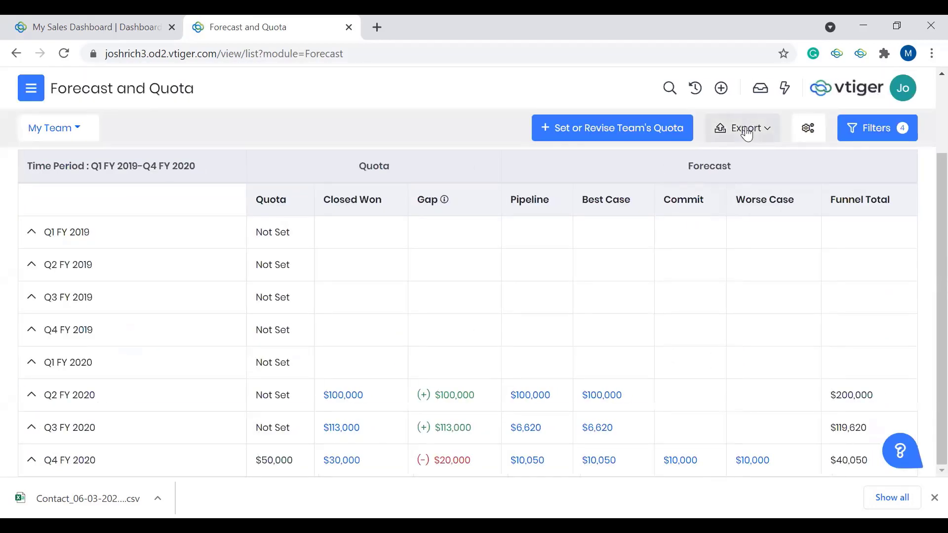
Step: View the forecast export options, then look at the forecast settings and return to the Forecast and Quota page
click(765, 139)
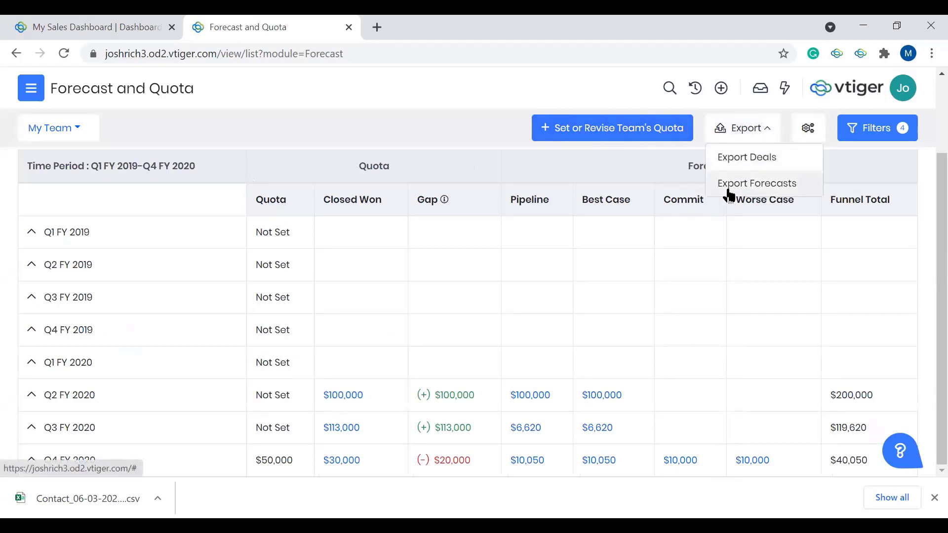
click(806, 131)
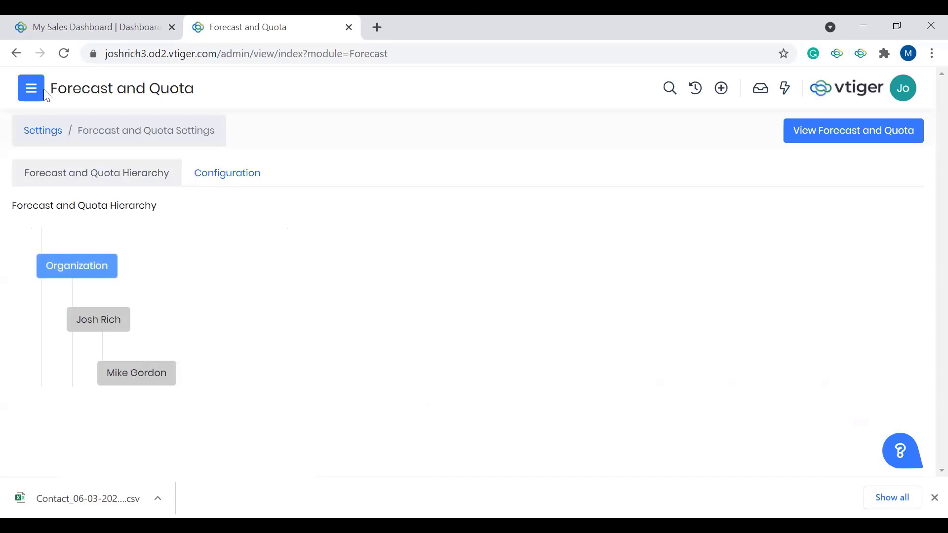
click(17, 53)
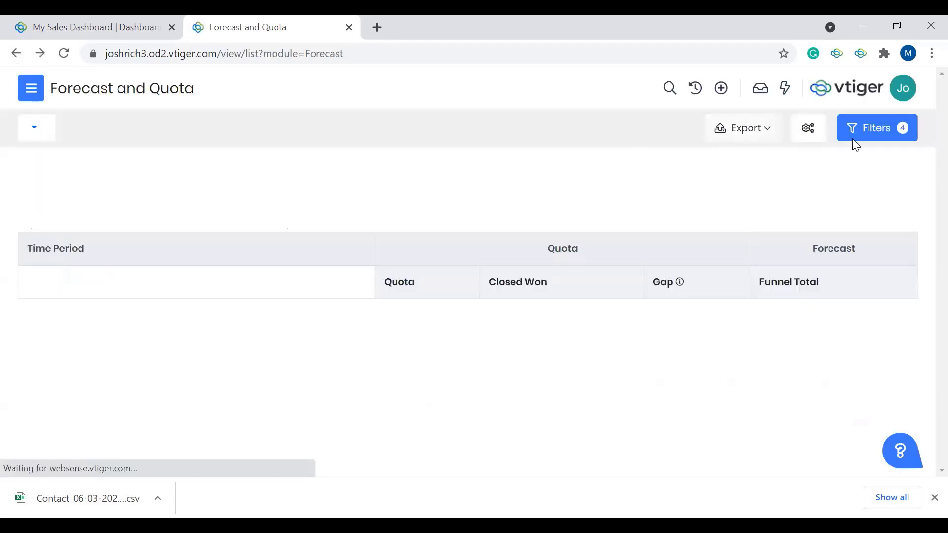
Step: Open the Forecast and Quota filters and view the available View by options
click(896, 138)
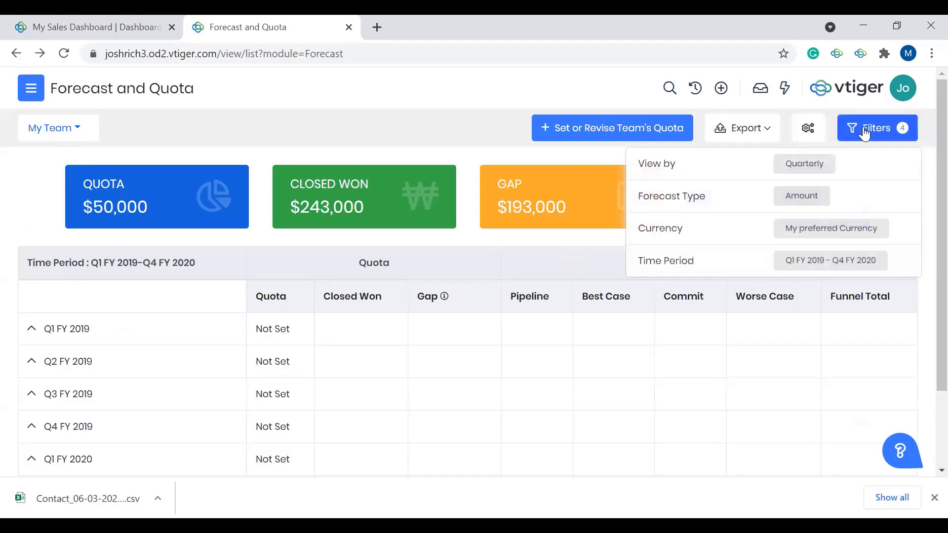
click(864, 129)
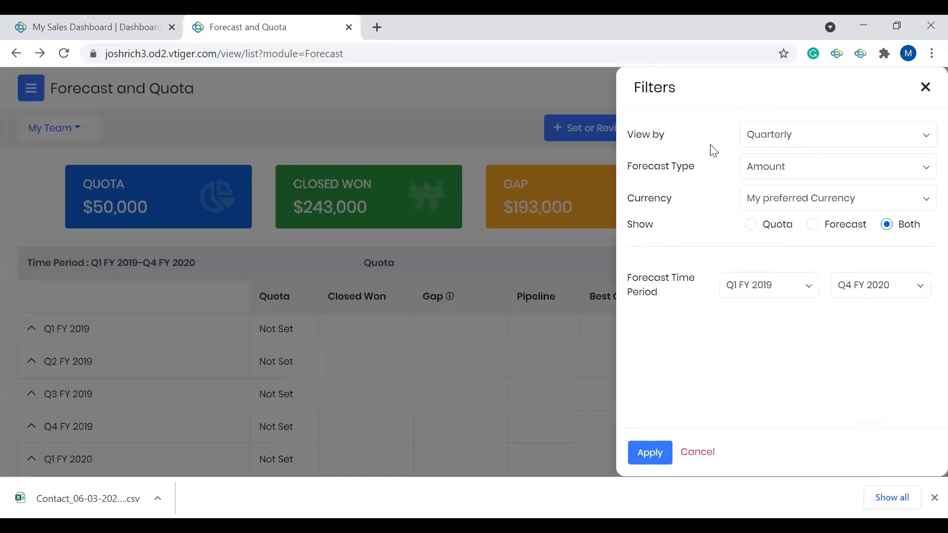
click(769, 143)
click(769, 143)
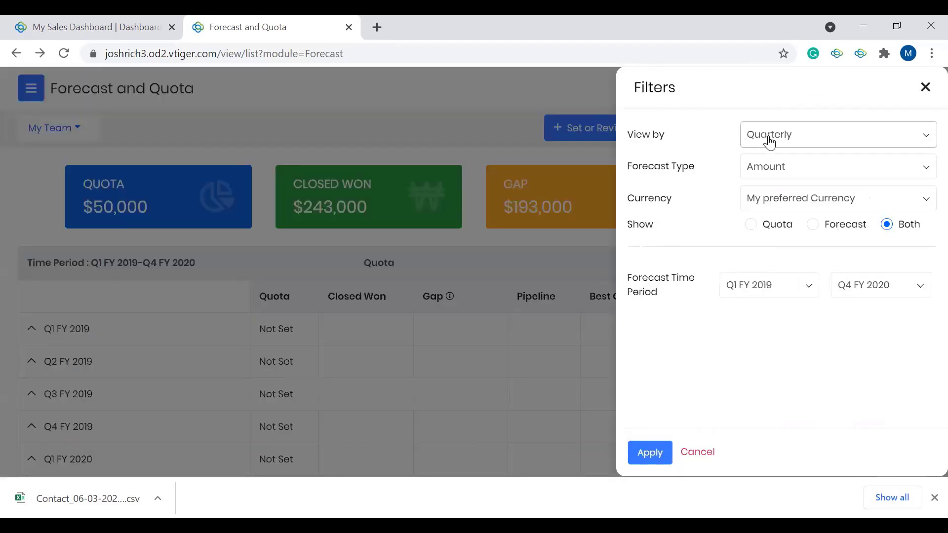
click(769, 143)
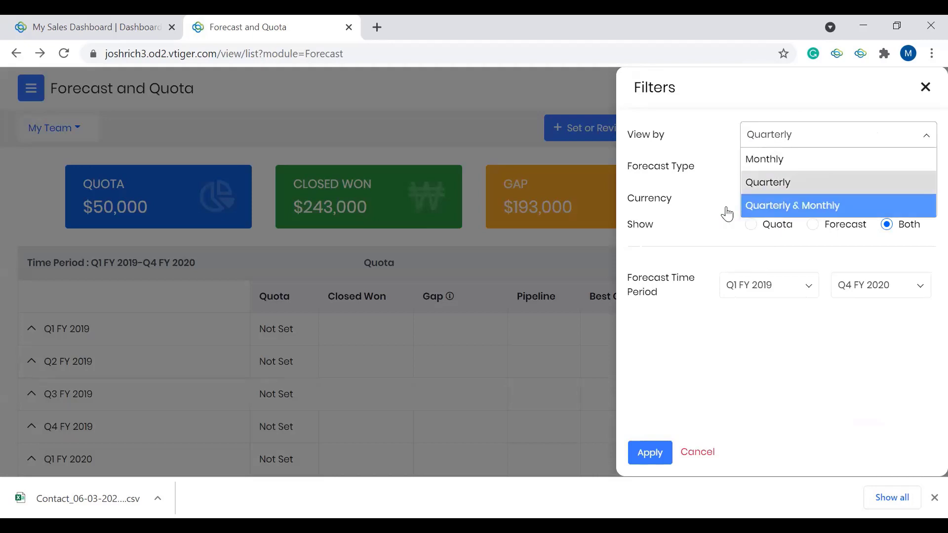
Step: View the Forecast Type and Currency options available in the forecast filters
click(698, 197)
click(773, 169)
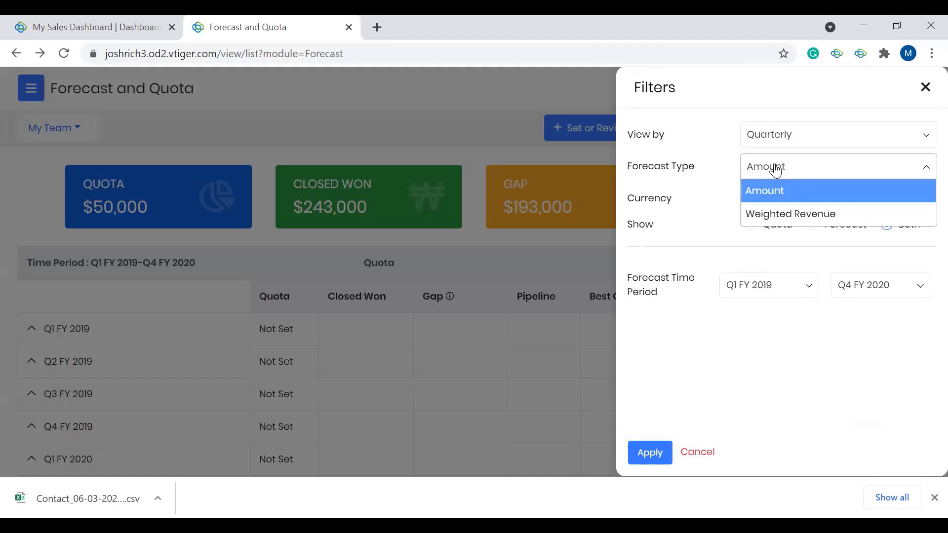
click(686, 205)
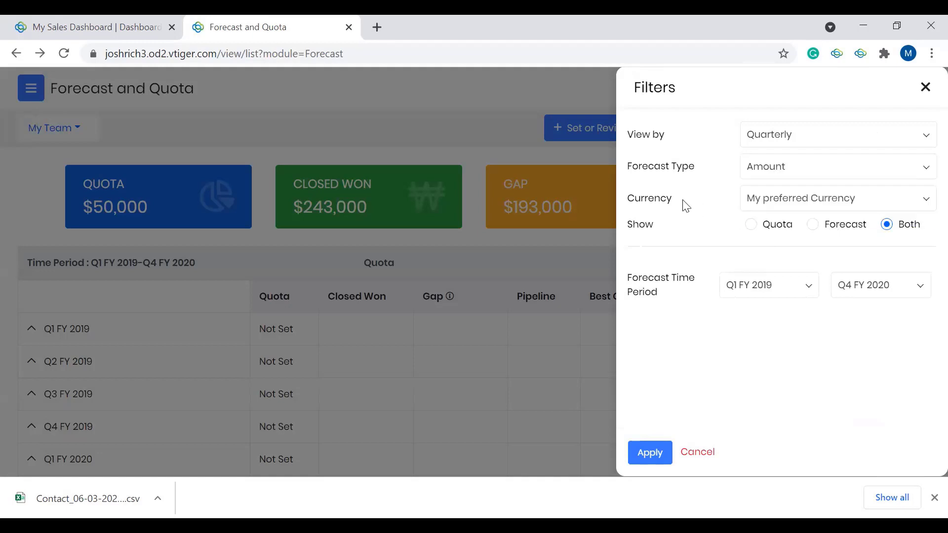
click(809, 203)
click(809, 203)
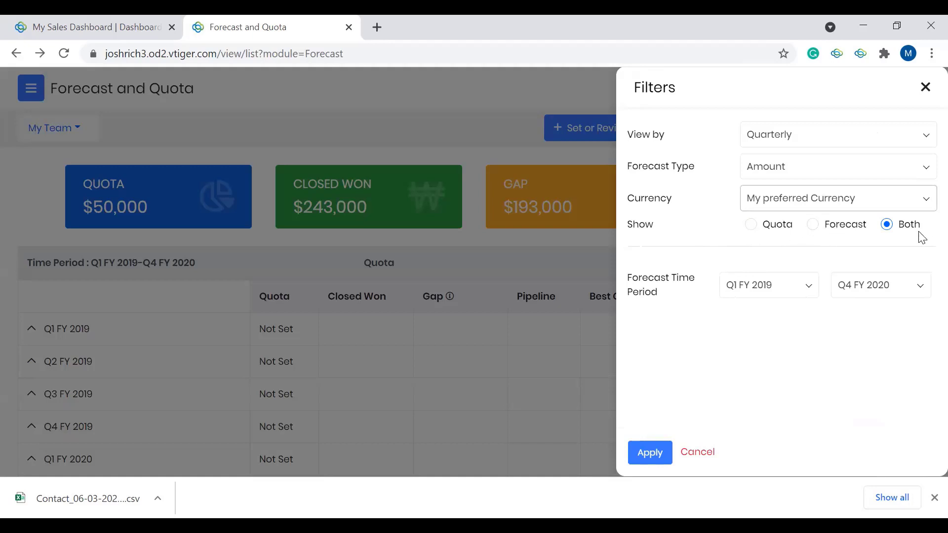
Step: View the start and end quarter choices for the Forecast Time Period and close the filters without applying changes
click(799, 293)
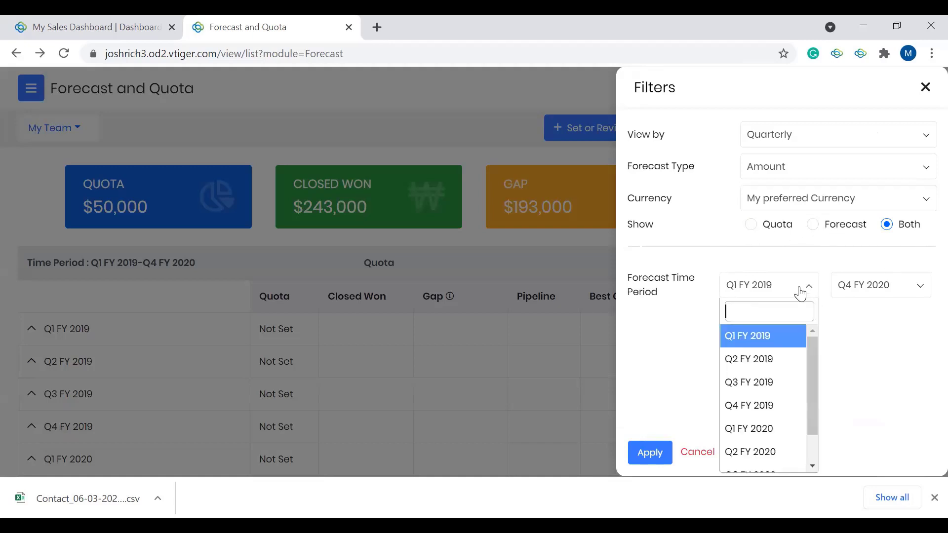
click(879, 292)
scroll(887, 388, up, 2)
click(719, 336)
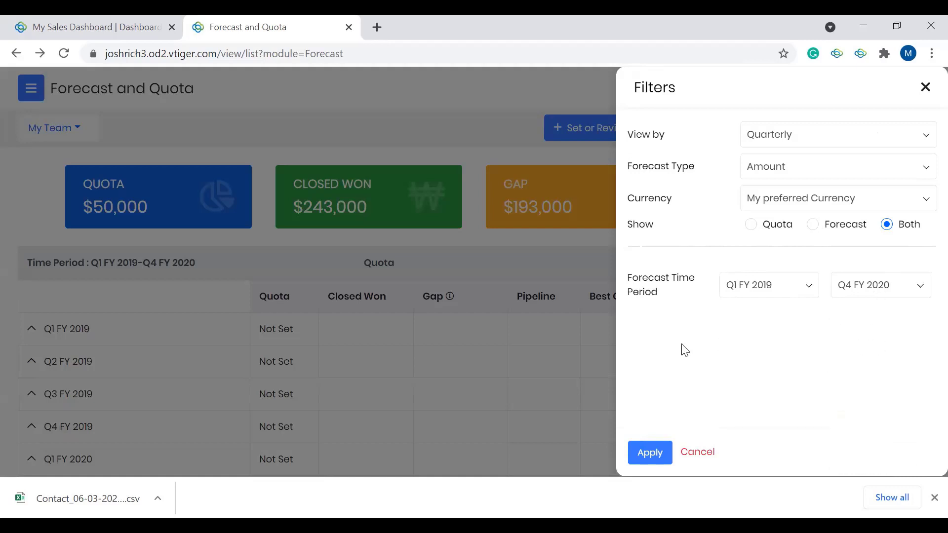
click(926, 89)
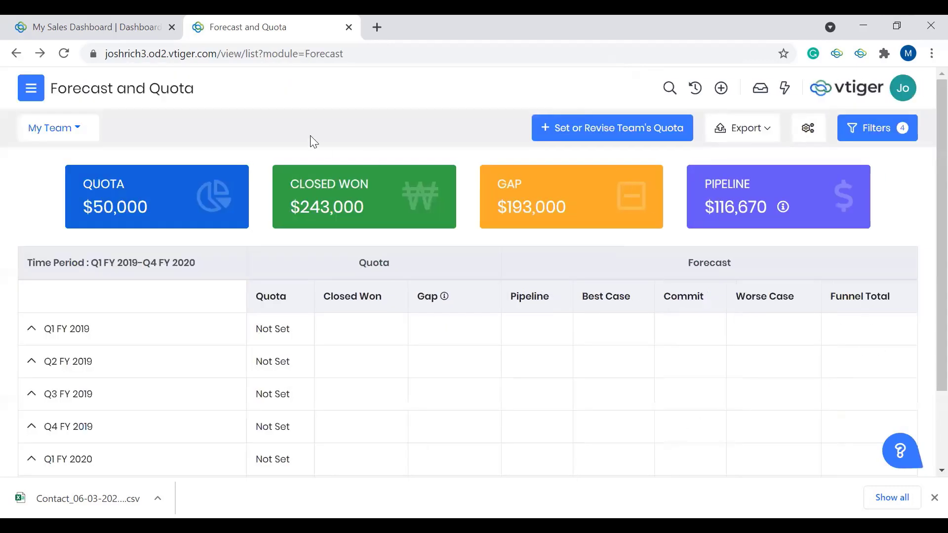
Step: Switch the forecast from My Team to the team member listed below it and review the quarterly figures
click(72, 138)
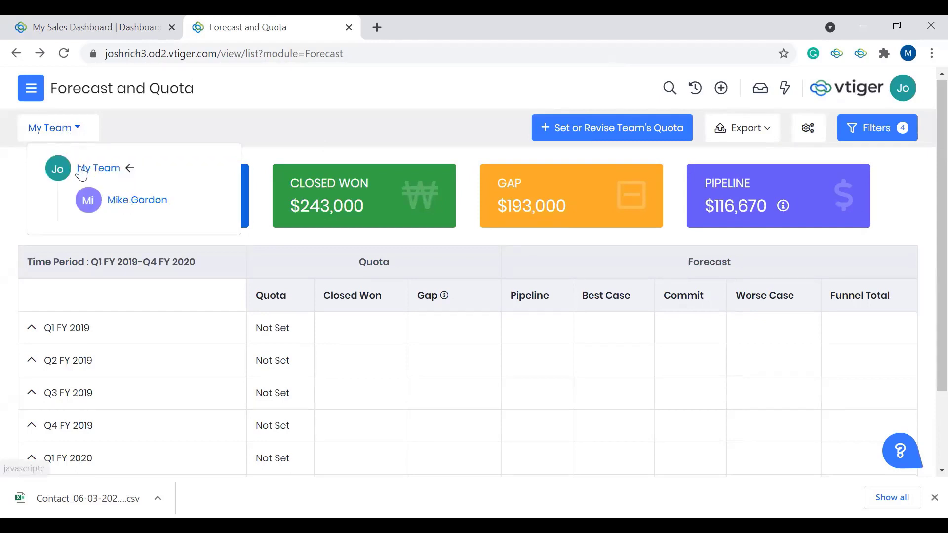
click(130, 205)
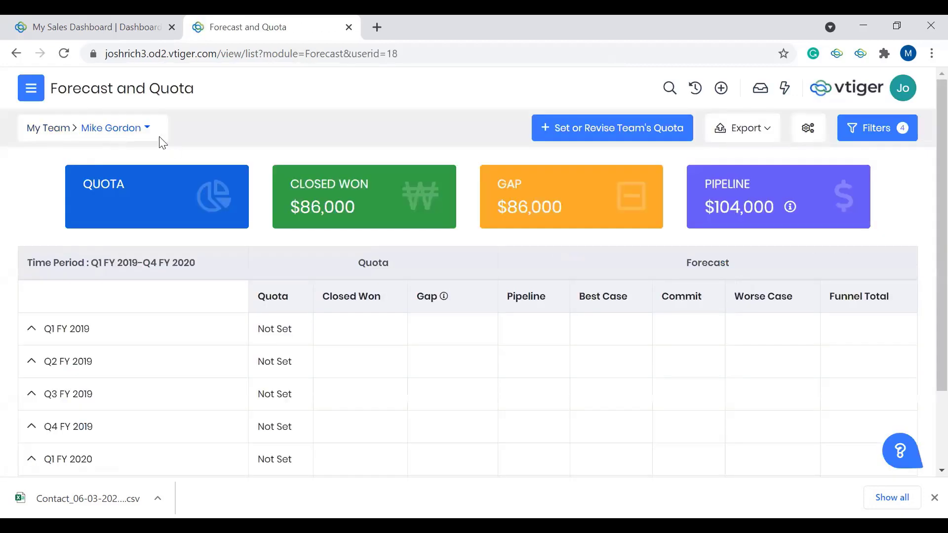
scroll(240, 324, down, 2)
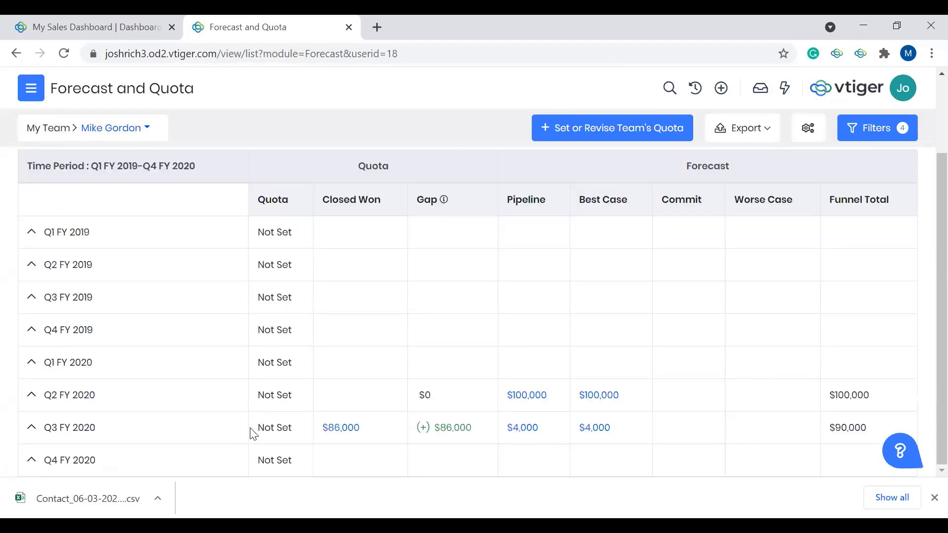
scroll(367, 371, up, 2)
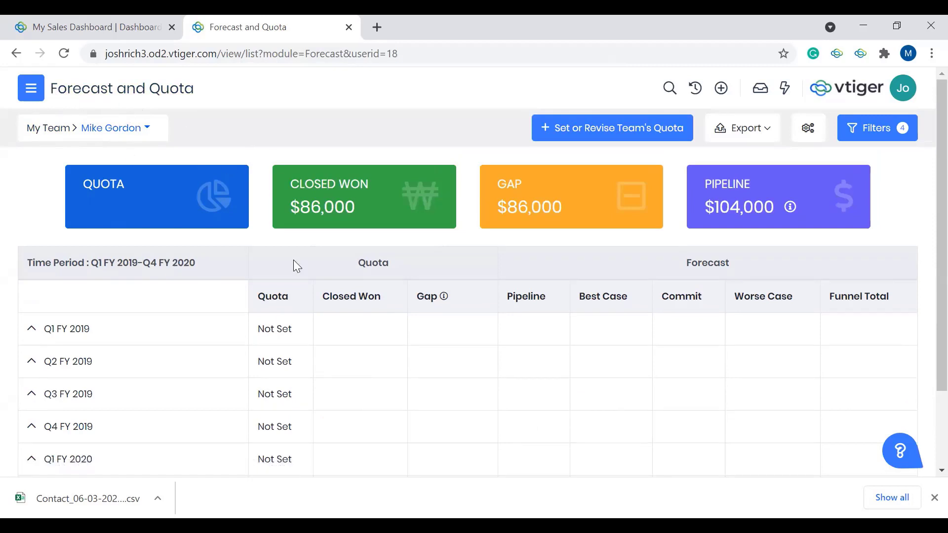
Step: Open the deals behind the team member's Q3 FY 2020 Closed Won amount, look through all columns and close the list
scroll(296, 264, down, 2)
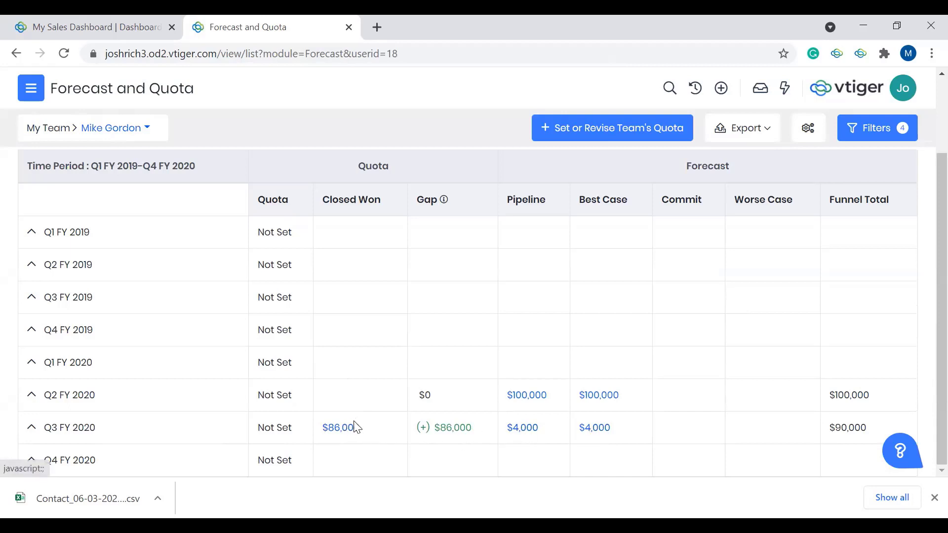
click(352, 434)
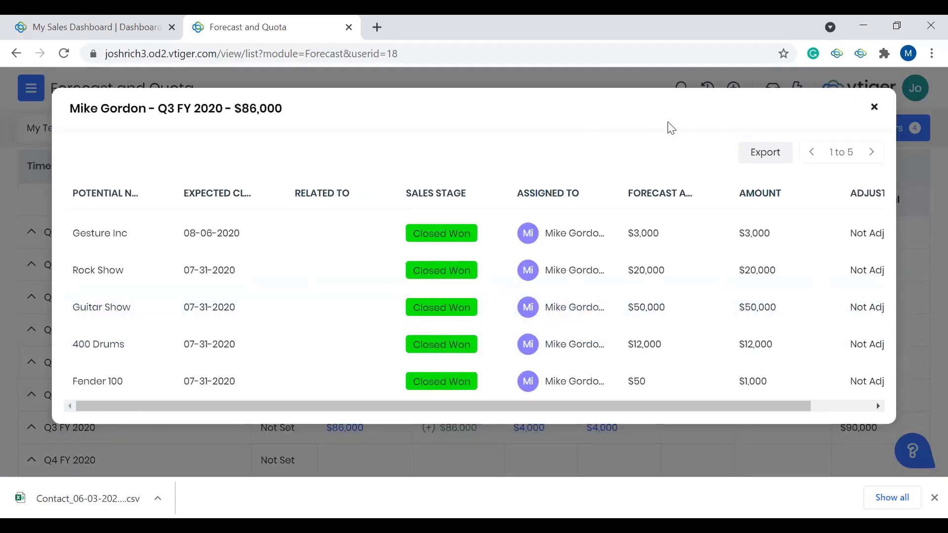
scroll(726, 296, right, 3)
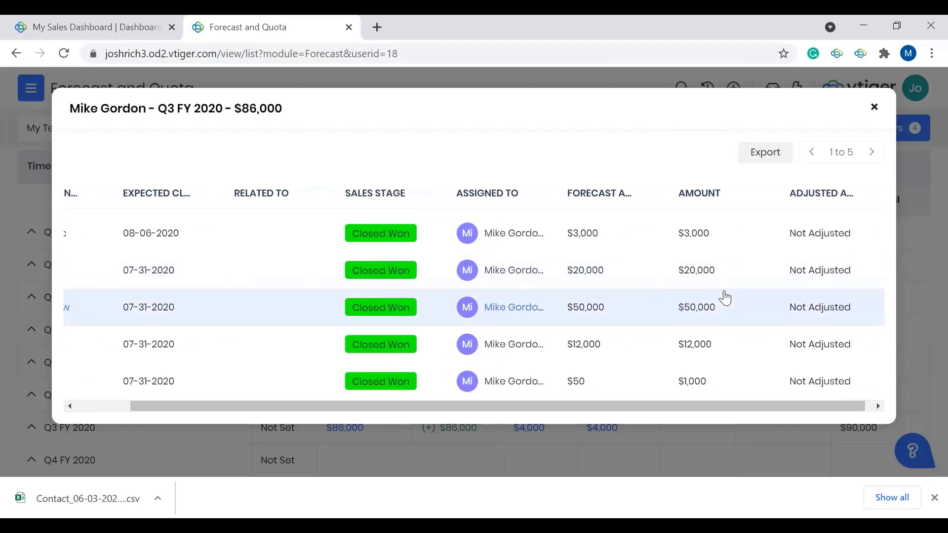
scroll(839, 228, left, 3)
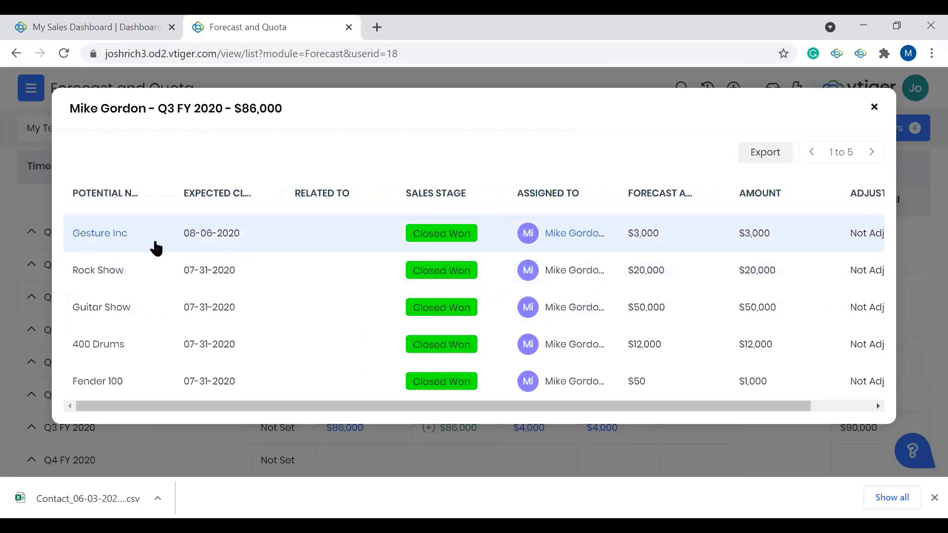
click(874, 107)
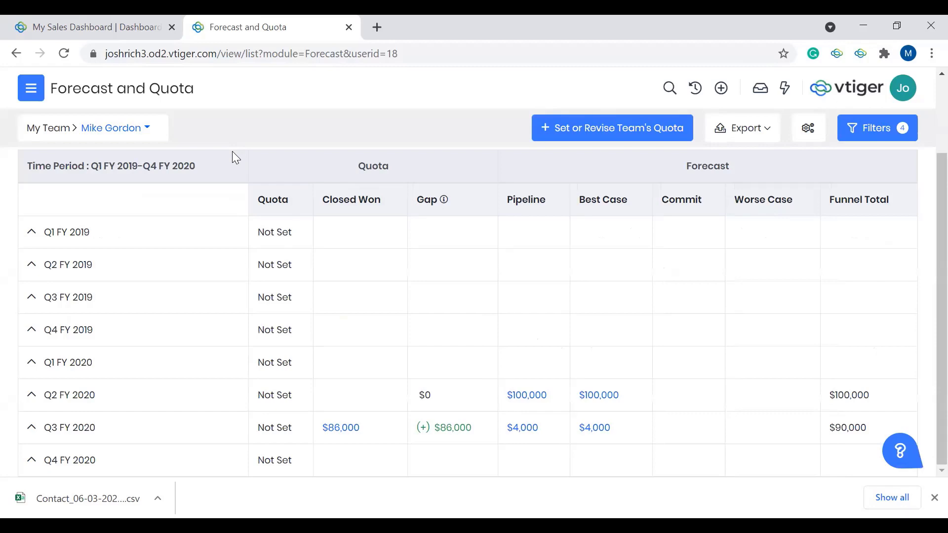
Step: Open the Pipelines & Stages settings and review the sales stages of the Standard and Specialized pipelines
click(28, 93)
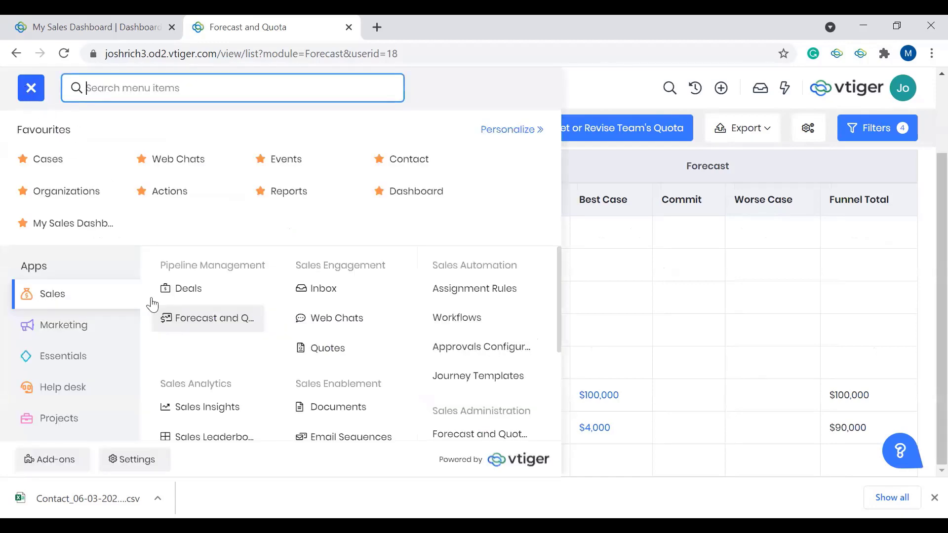
click(131, 468)
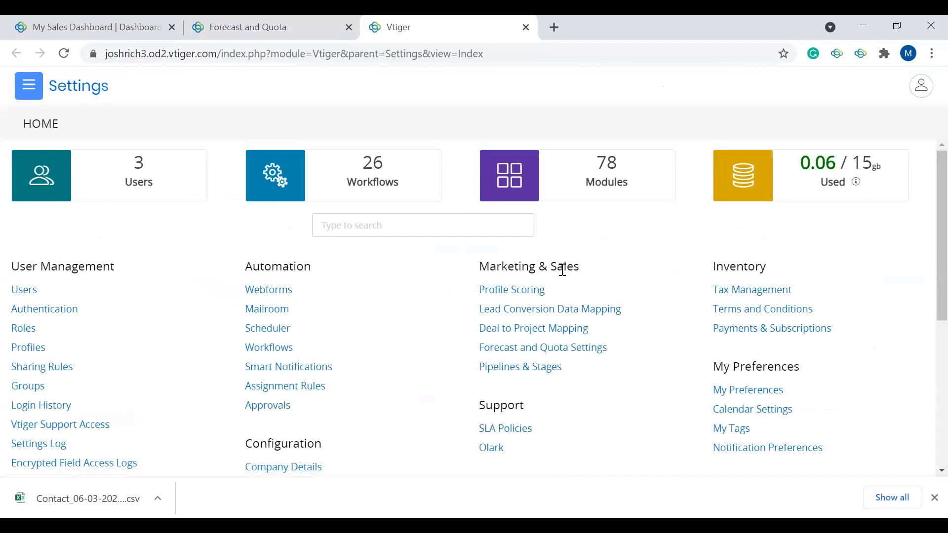
click(533, 374)
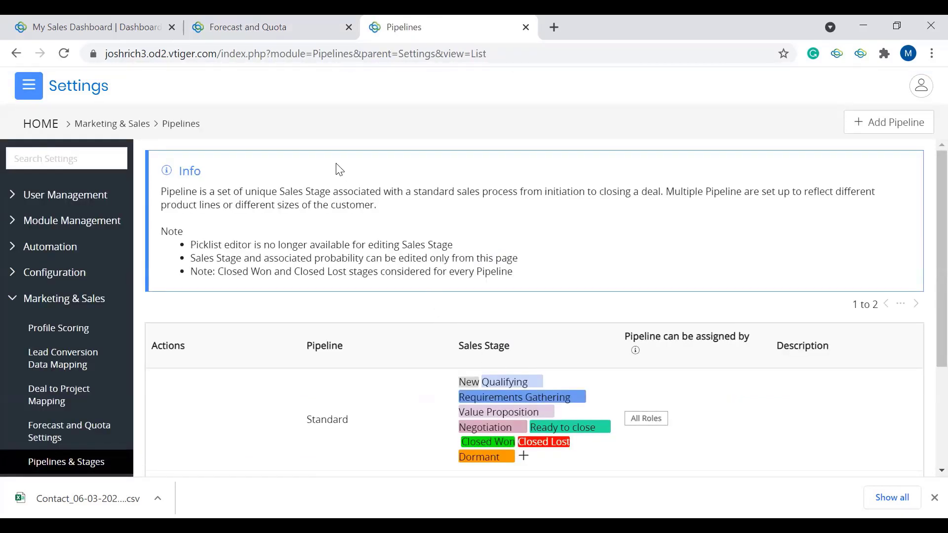
scroll(253, 183, down, 1)
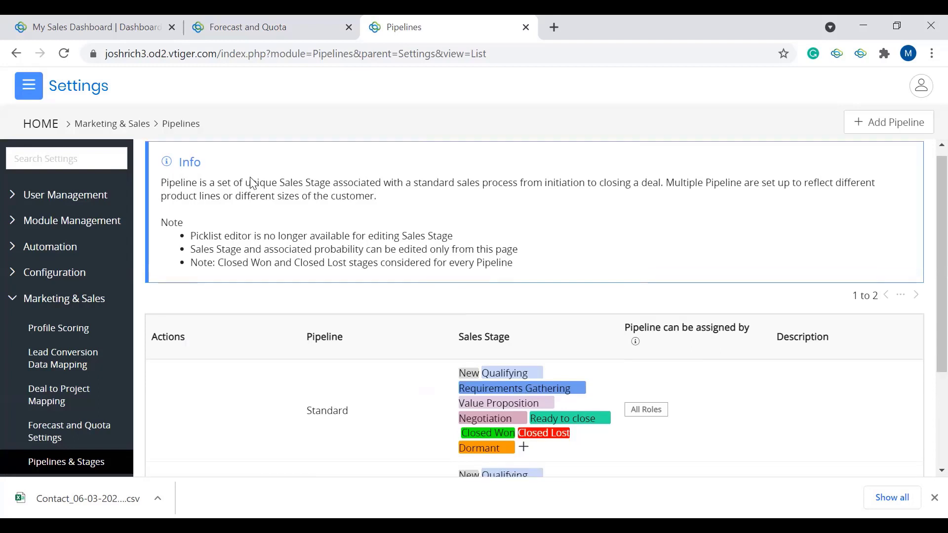
scroll(252, 181, down, 3)
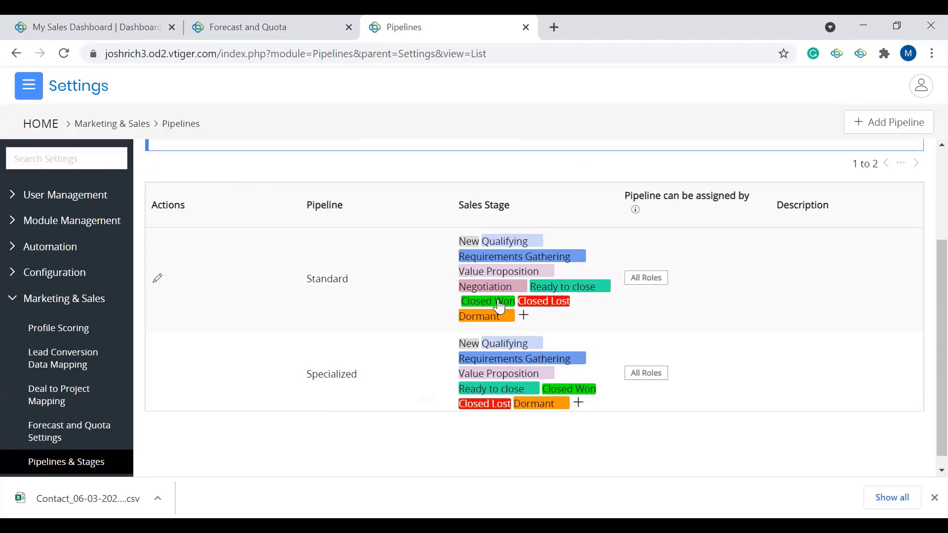
mouse_move(506, 246)
mouse_move(548, 293)
Step: Open the Standard pipeline for editing and review its sales stages and their probabilities
click(157, 280)
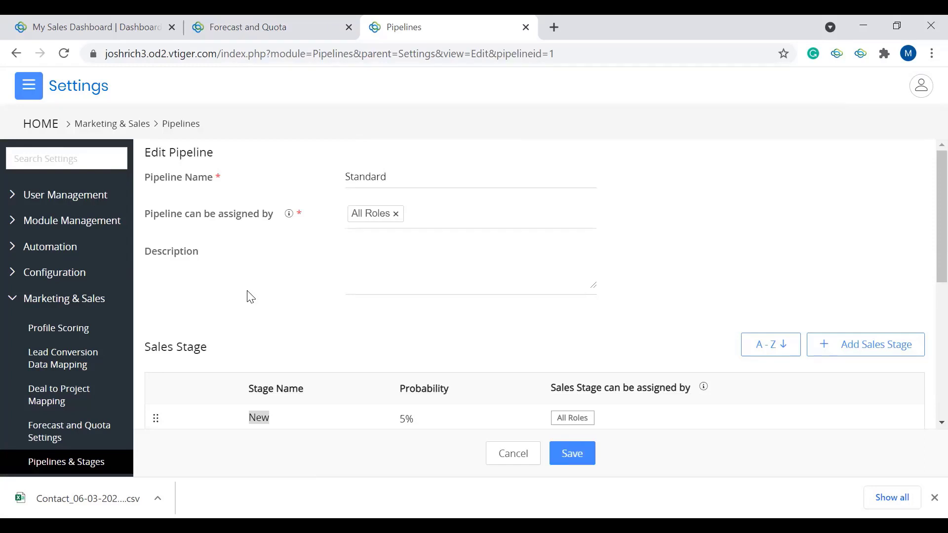
scroll(251, 297, down, 3)
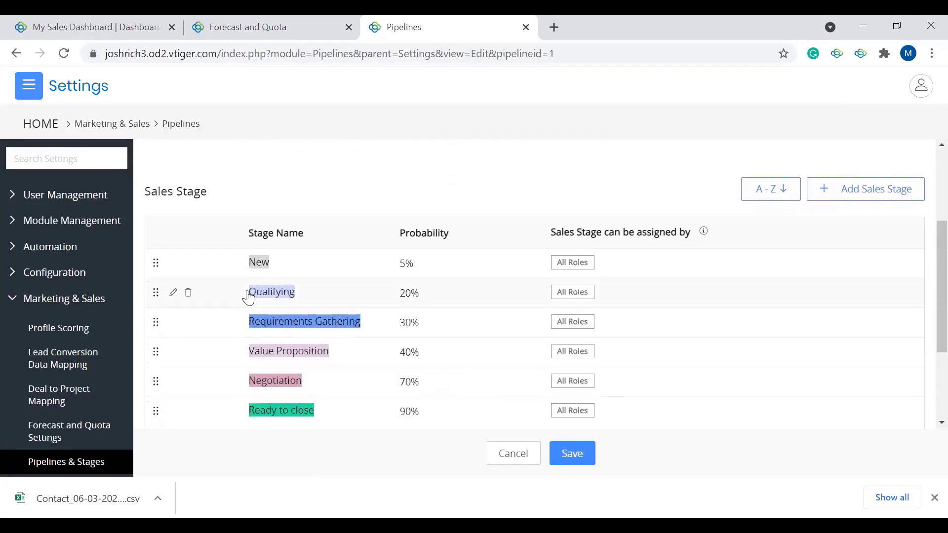
scroll(248, 298, down, 3)
scroll(248, 298, up, 1)
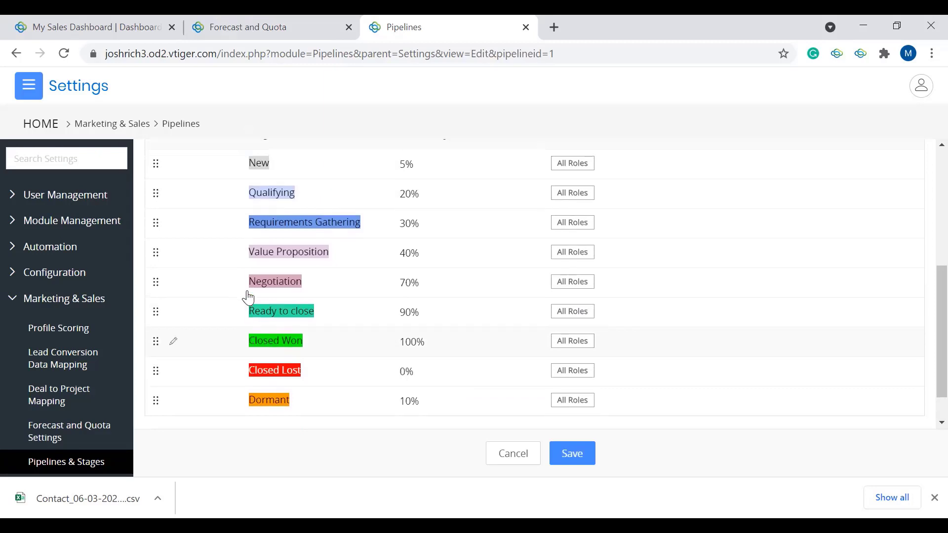
scroll(410, 216, up, 1)
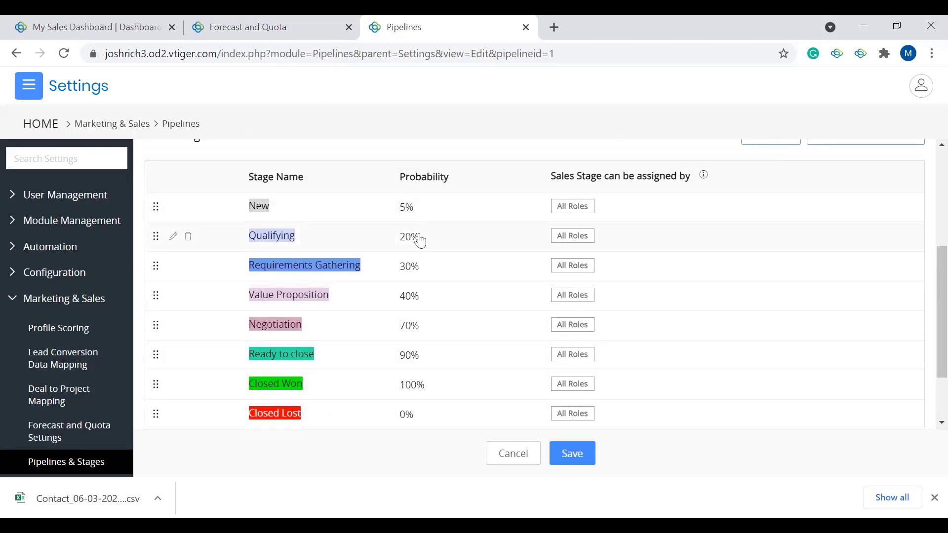
Step: Open the Qualifying sales stage for editing, look at its probability and role assignment, and close it without saving
click(171, 236)
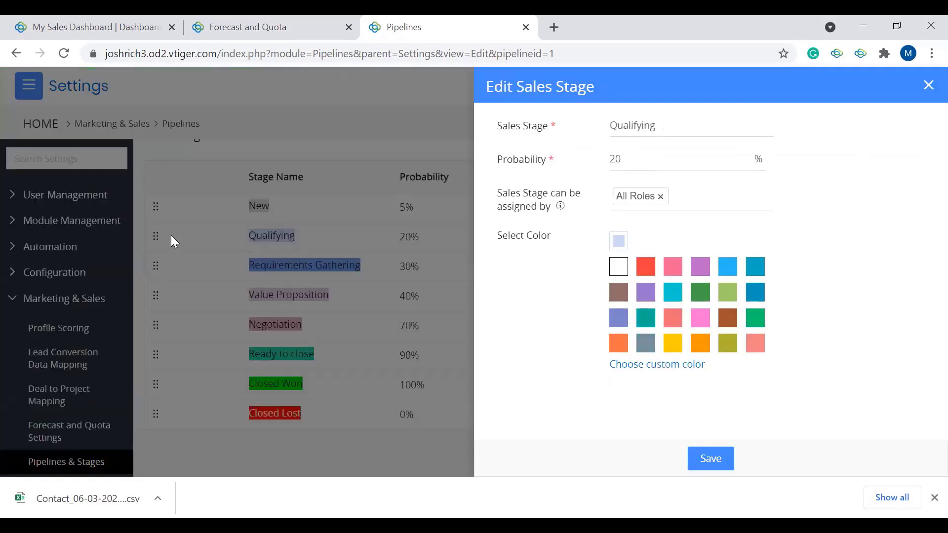
click(631, 158)
click(692, 197)
click(928, 85)
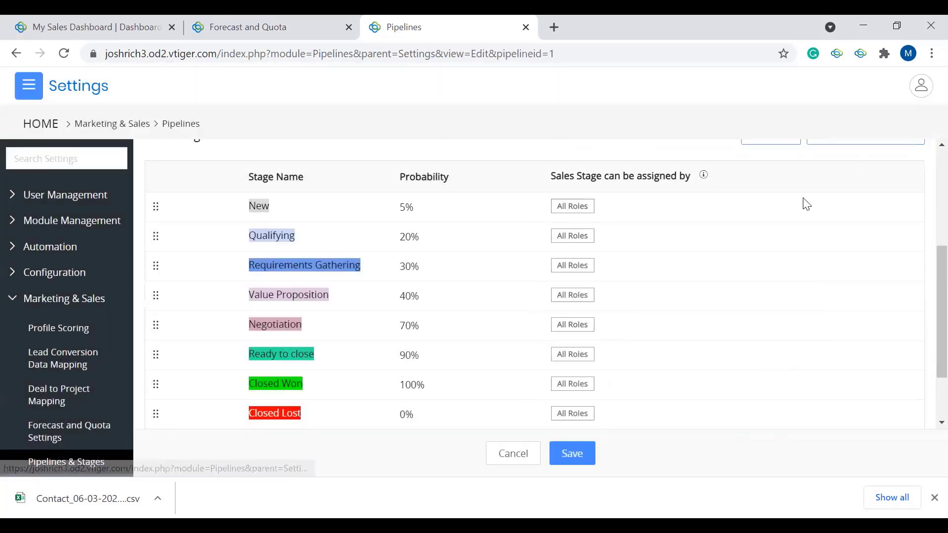
Step: Try to move the Negotiation stage within the Standard pipeline's sales stage order
scroll(706, 264, up, 3)
scroll(709, 264, down, 1)
scroll(709, 265, down, 3)
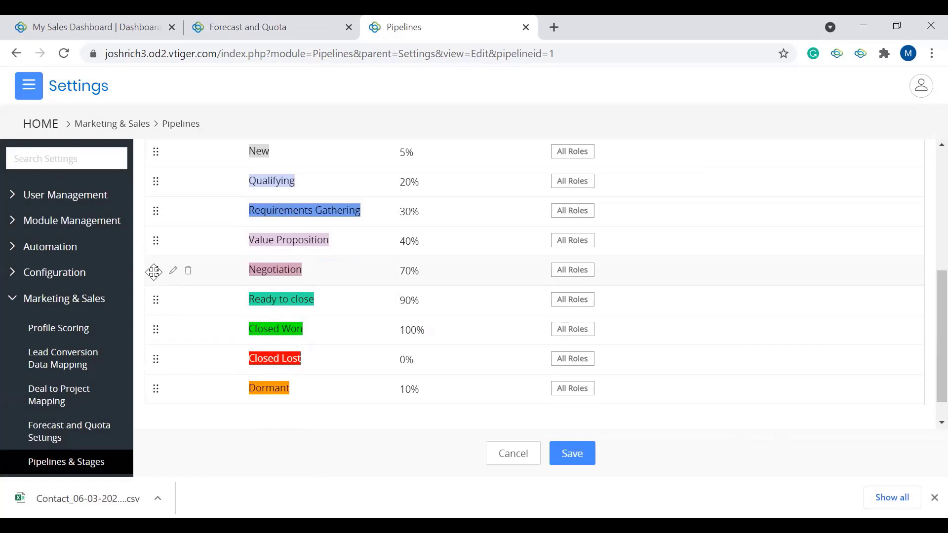
mouse_move(154, 272)
mouse_down()
mouse_move(152, 229)
mouse_move(150, 273)
mouse_up()
scroll(396, 257, up, 5)
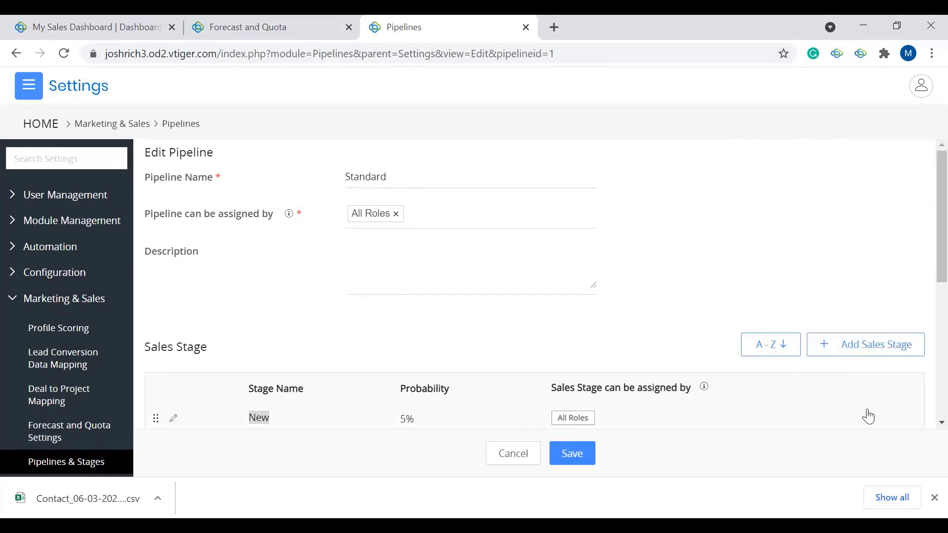
Step: View the form for adding a sales stage to the Standard pipeline and close it without saving
click(847, 351)
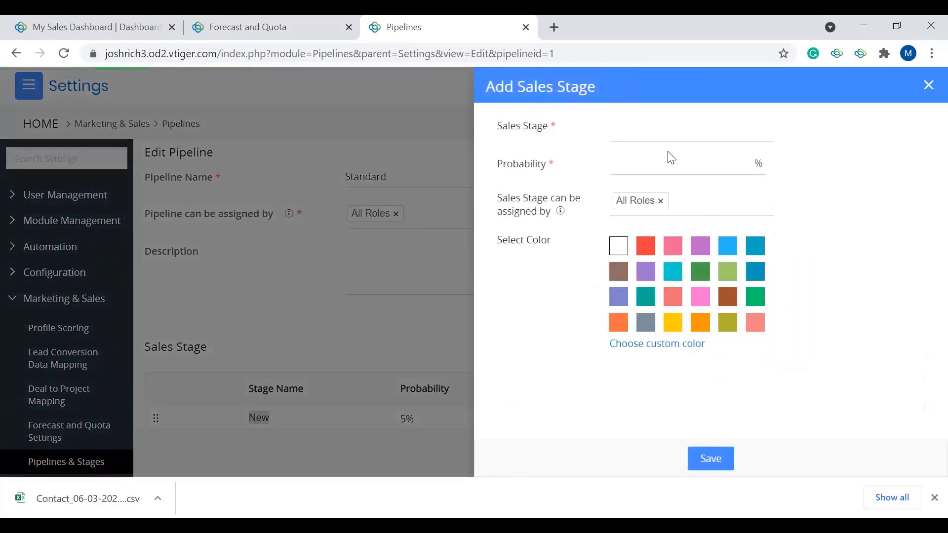
click(660, 130)
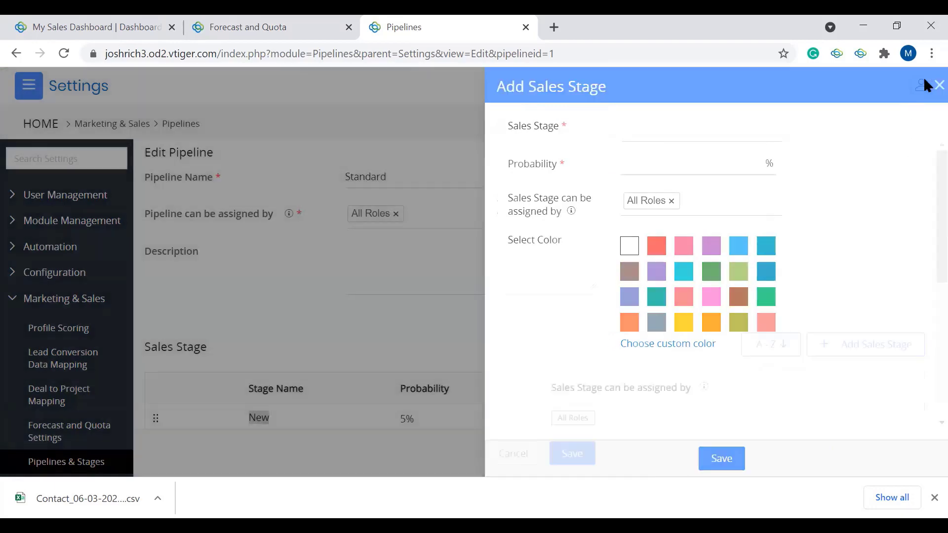
click(928, 85)
Step: Look over the Standard pipeline's stages, cancel editing the pipeline and review the list of pipelines
scroll(505, 239, down, 3)
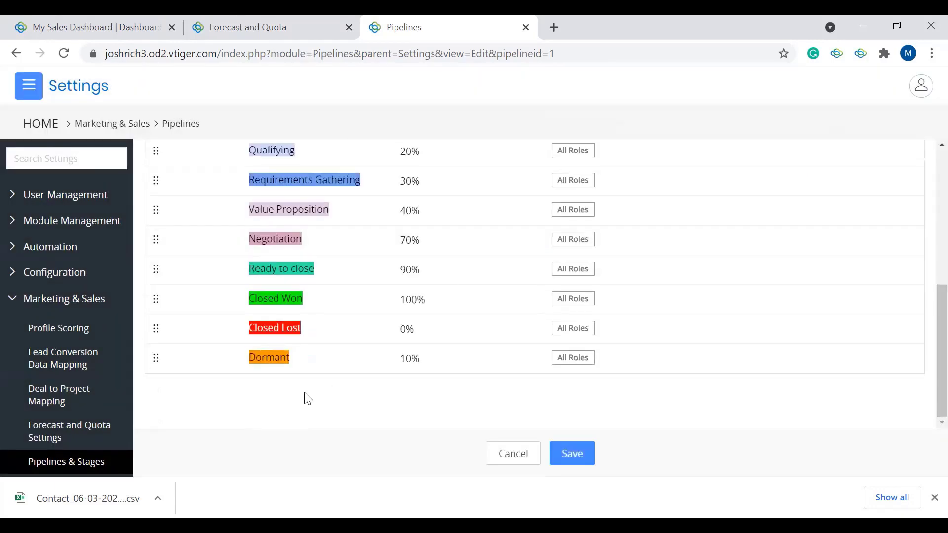
scroll(237, 286, up, 2)
scroll(300, 166, up, 5)
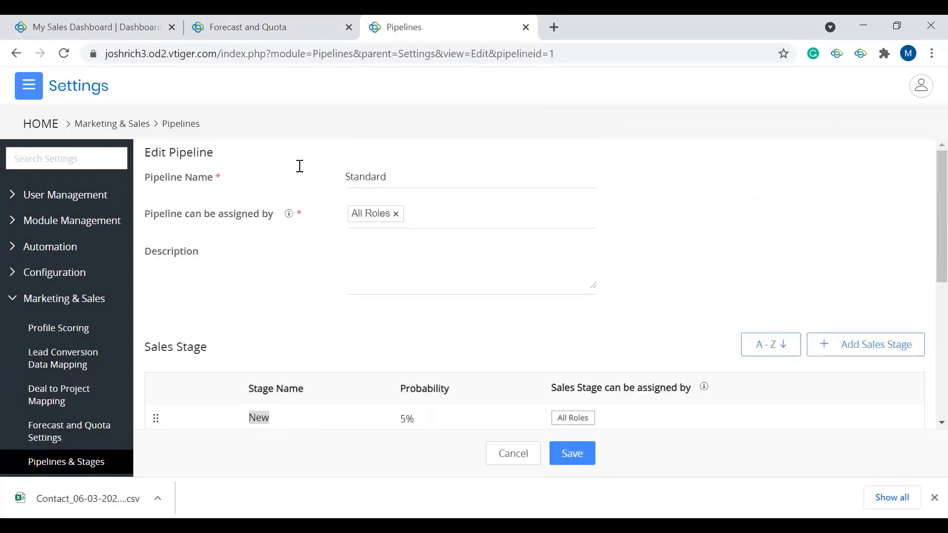
click(527, 460)
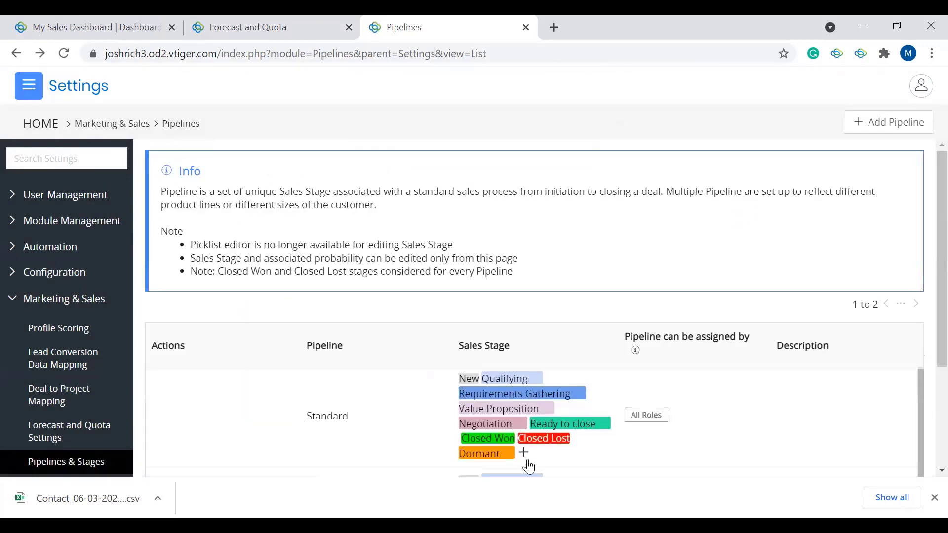
scroll(476, 326, down, 3)
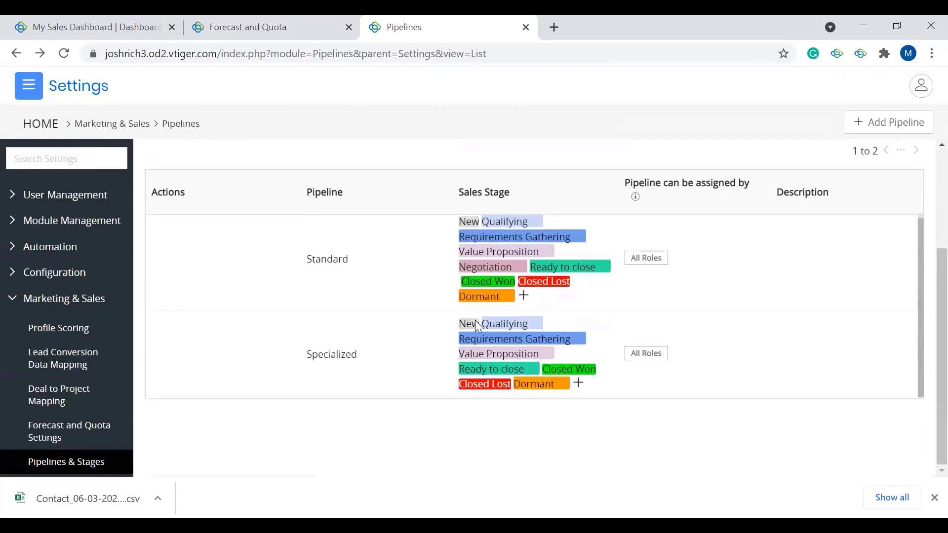
scroll(475, 320, up, 3)
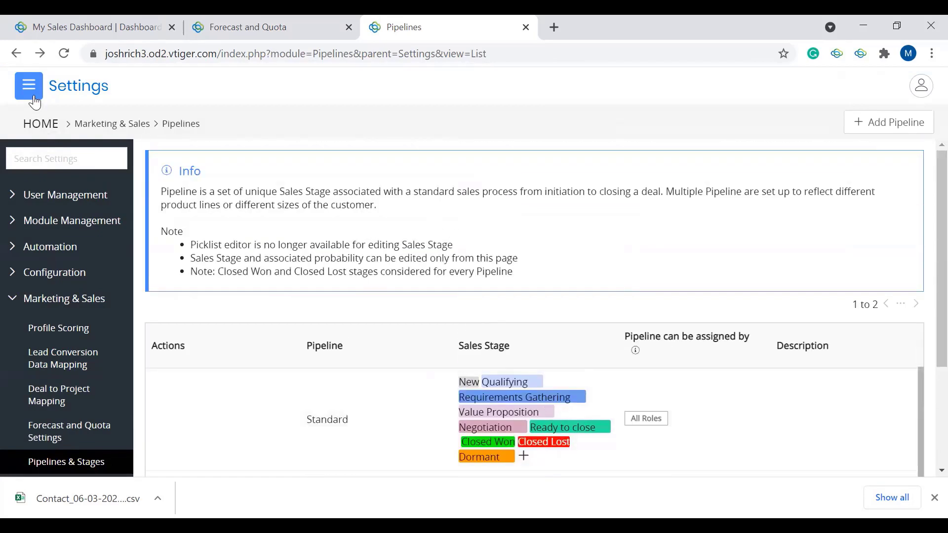
Step: Open the John's Guitars deal from the Sales app's Deals board and view its available sales stages without changing the stage
click(34, 98)
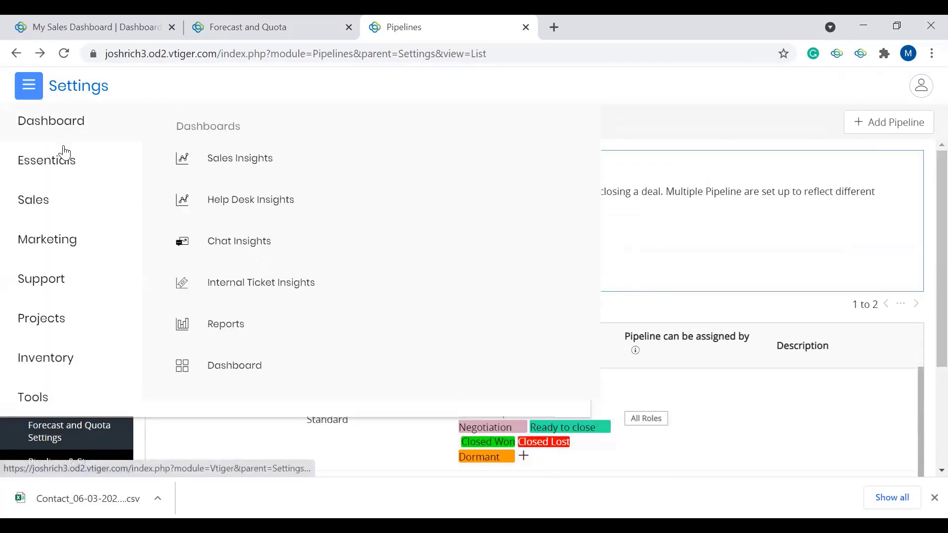
mouse_move(61, 171)
mouse_move(76, 201)
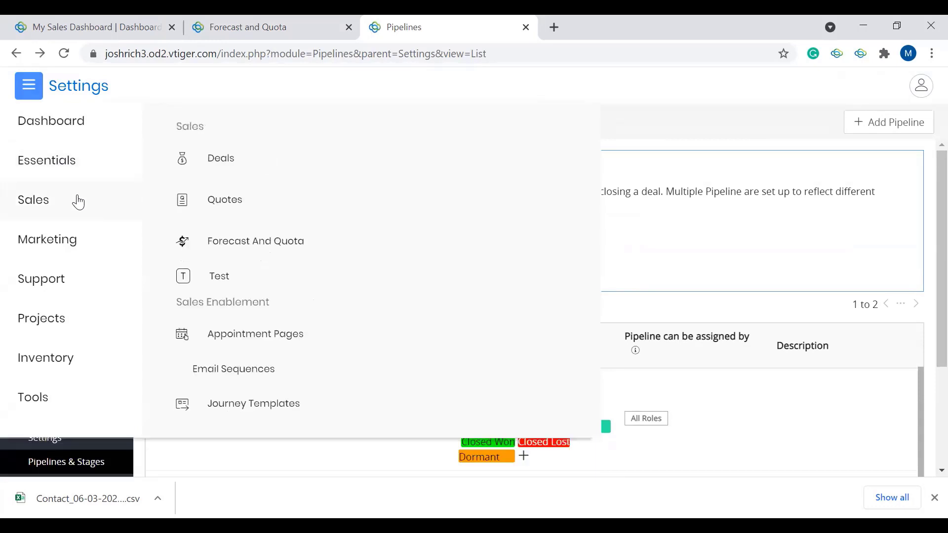
click(232, 165)
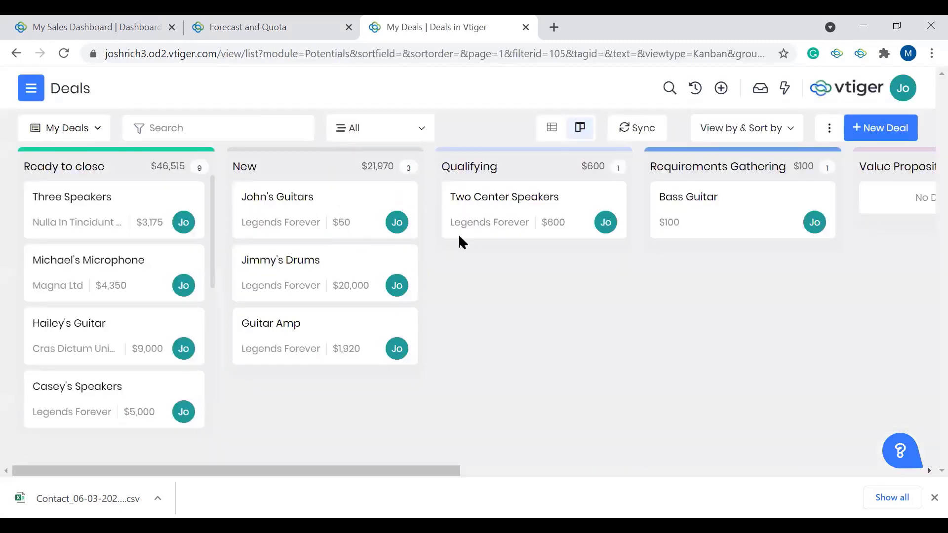
click(336, 199)
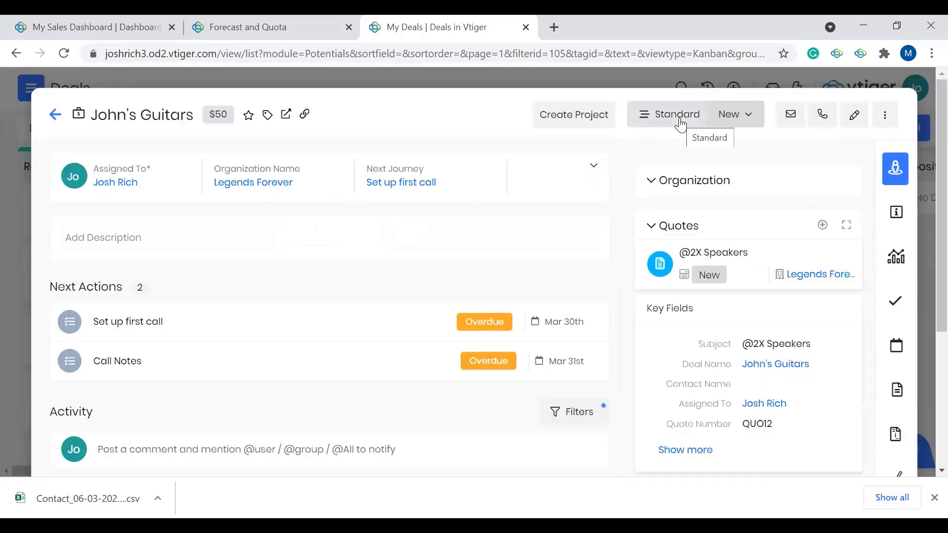
click(731, 122)
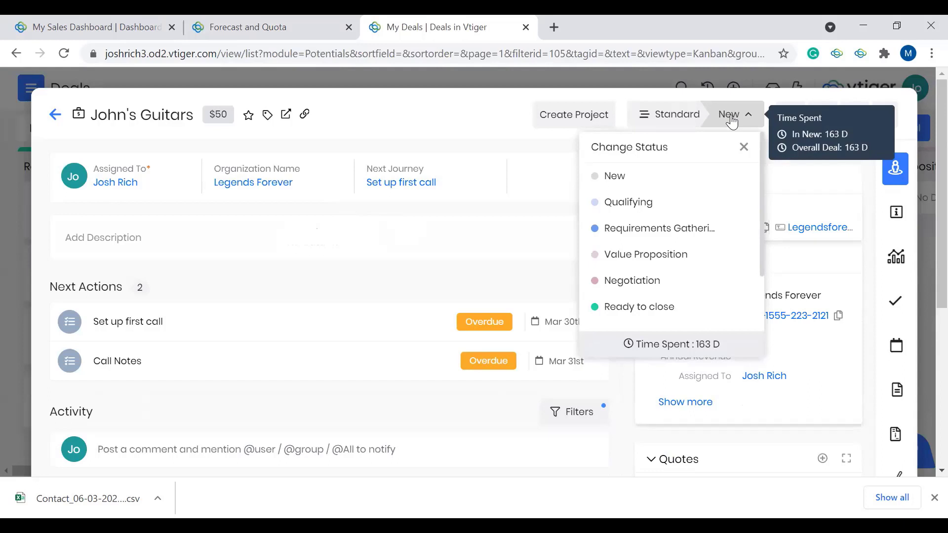
click(731, 122)
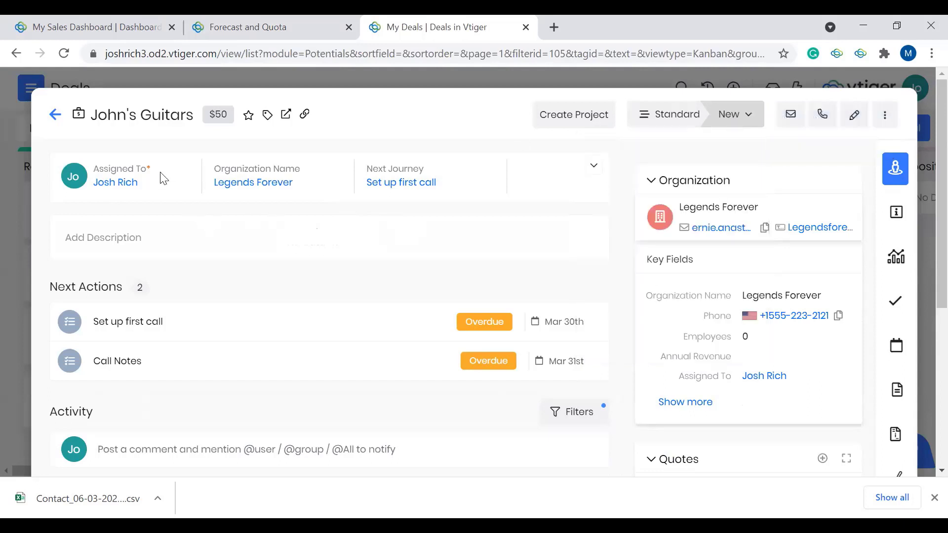
Step: Change the John's Guitars deal's sales stage to Qualifying, agreeing to skip the tasks scheduled for the current stage
mouse_move(735, 121)
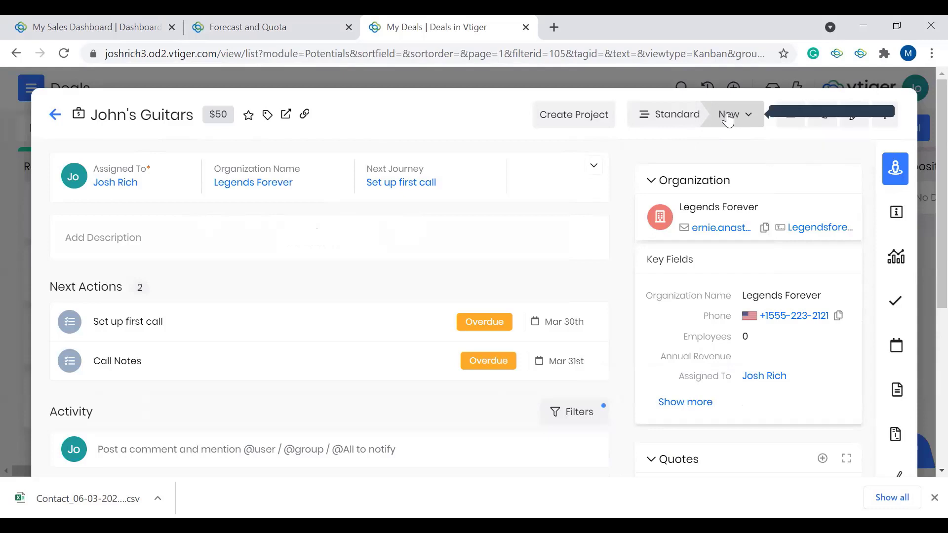
click(728, 120)
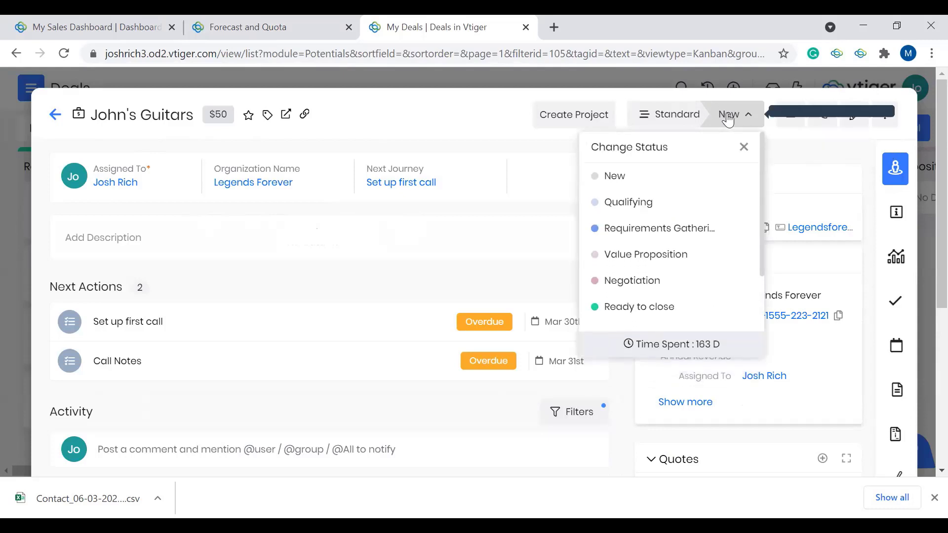
click(634, 202)
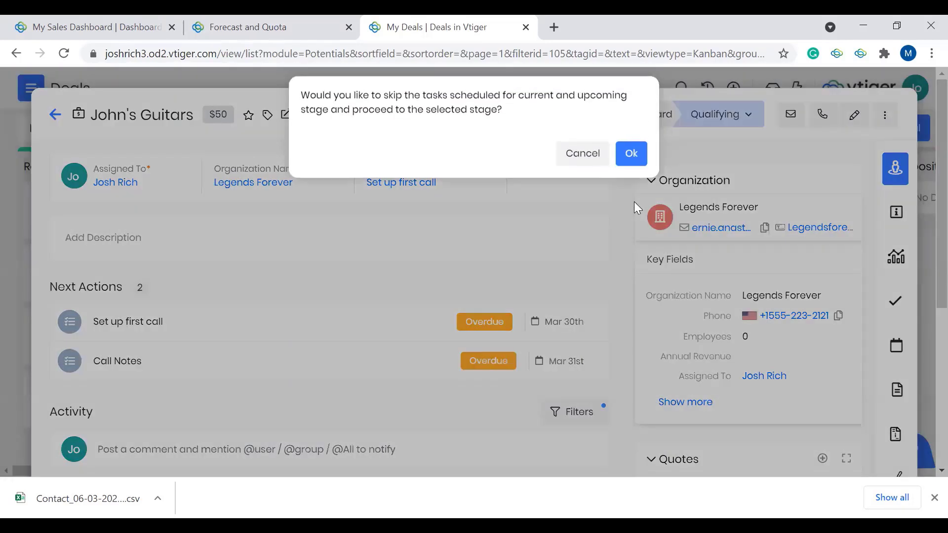
click(621, 169)
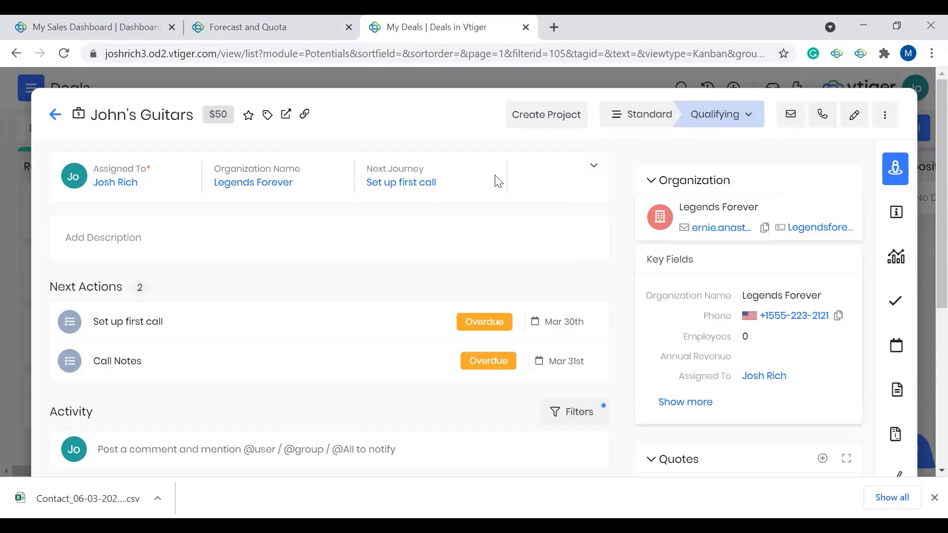
Step: Review the next actions of the John's Guitars deal and return to the Deals board
scroll(497, 183, down, 1)
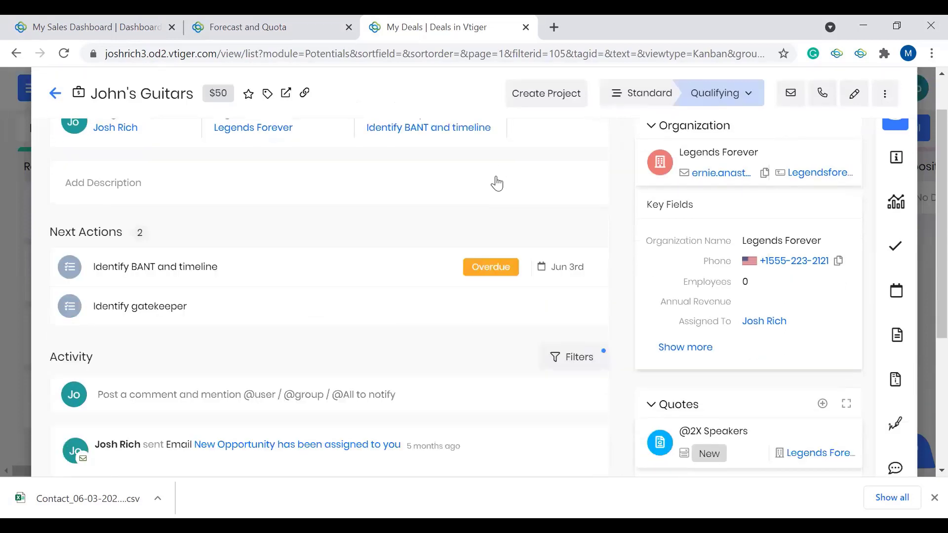
scroll(497, 183, up, 1)
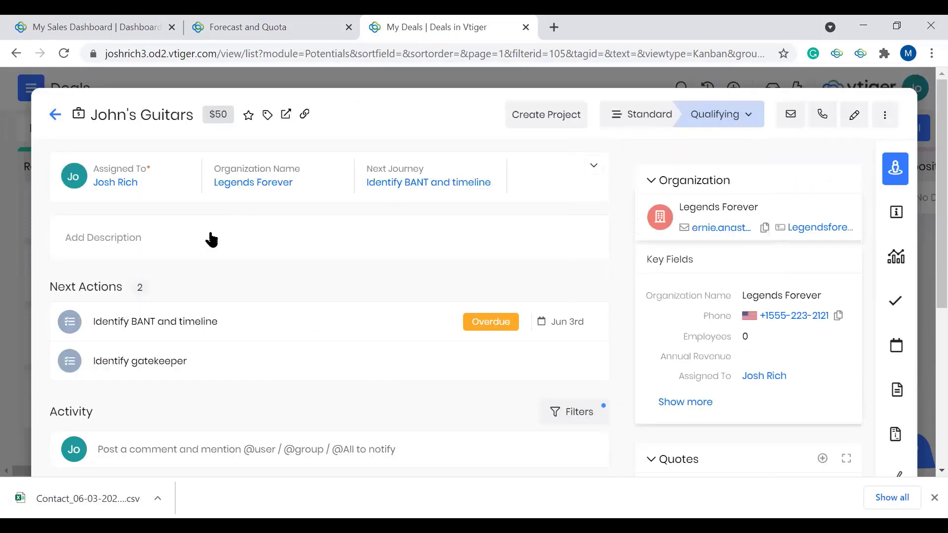
click(55, 116)
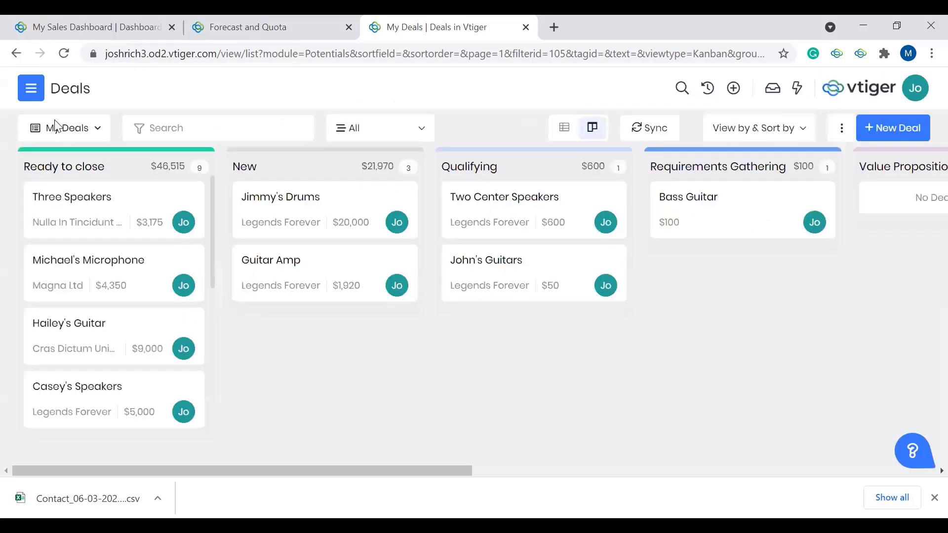
Step: View the pipeline filter choices on the Deals board and leave the filter set to All
click(414, 129)
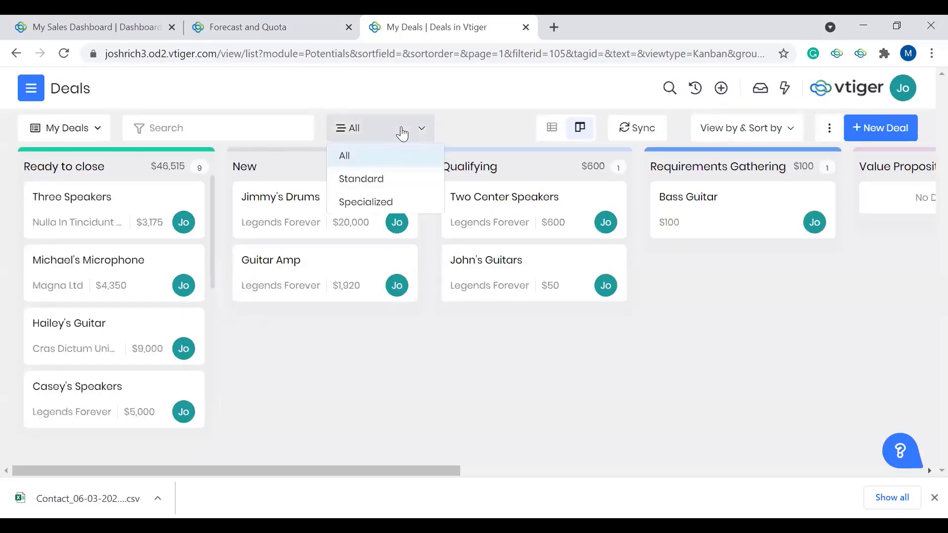
click(402, 131)
click(402, 131)
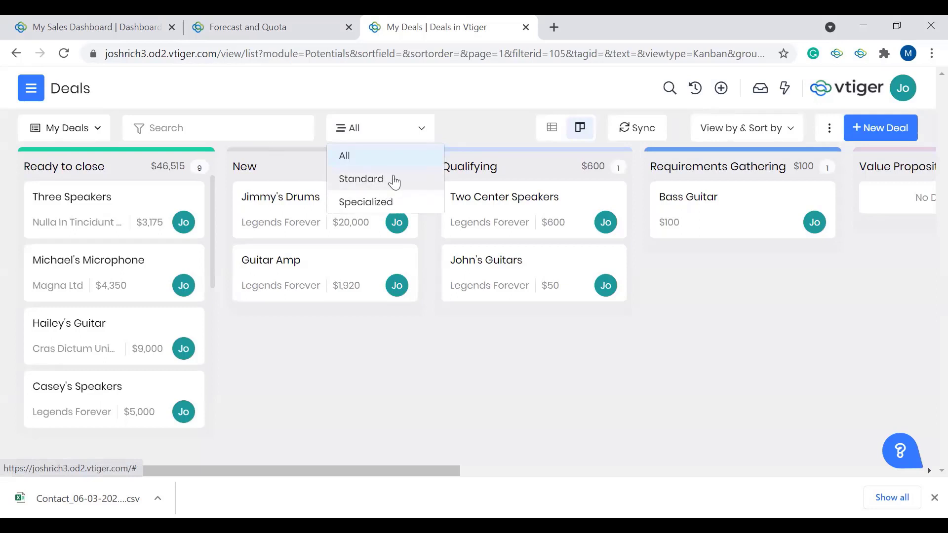
click(492, 136)
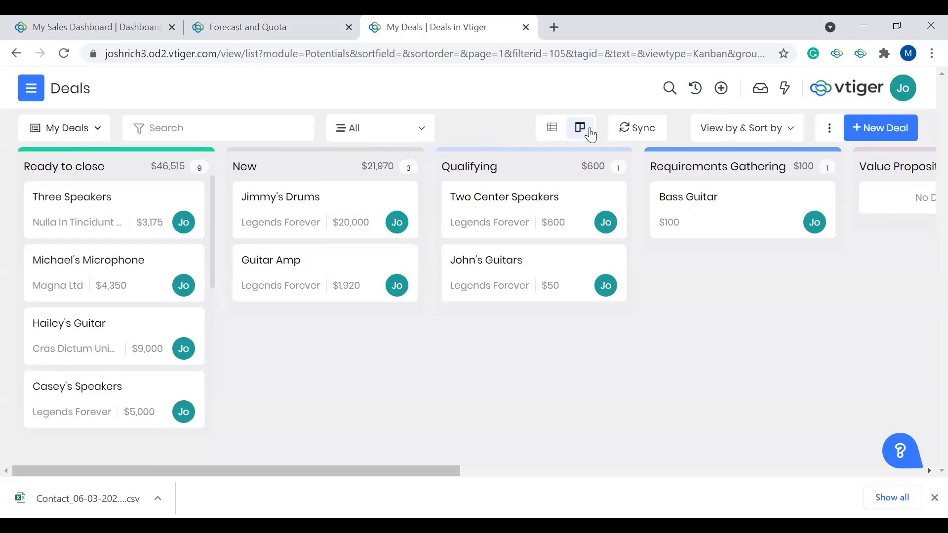
Step: Compare the list and Kanban views of My Deals, checking the pipeline filter, and finish in list view
click(555, 128)
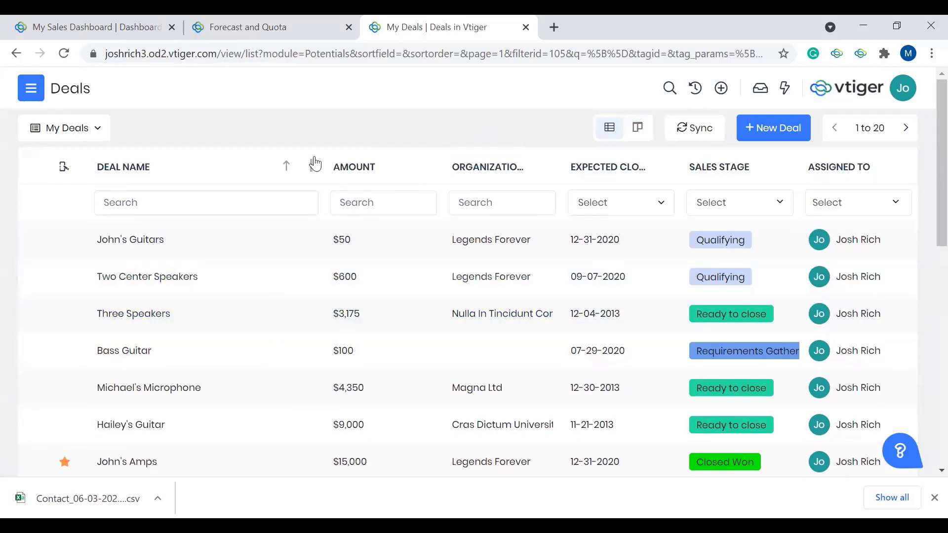
click(649, 130)
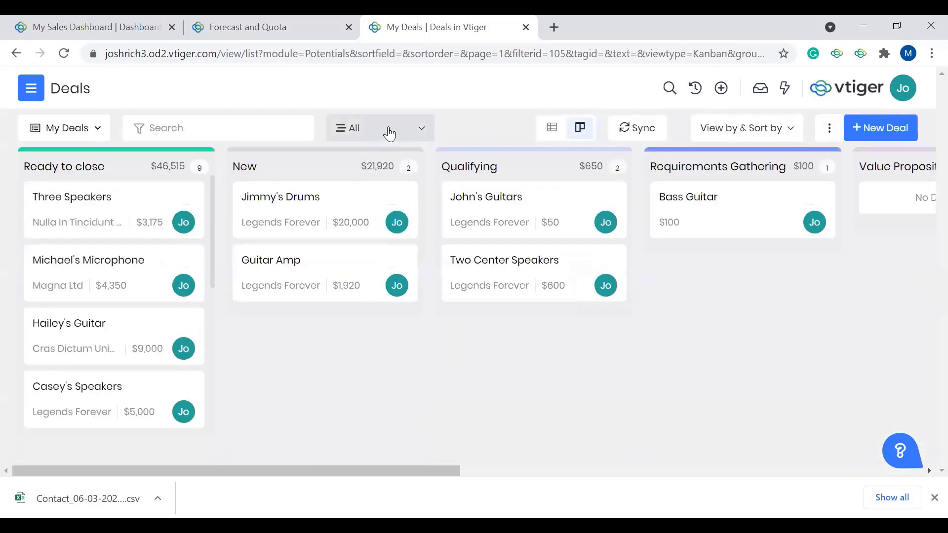
click(389, 132)
click(458, 118)
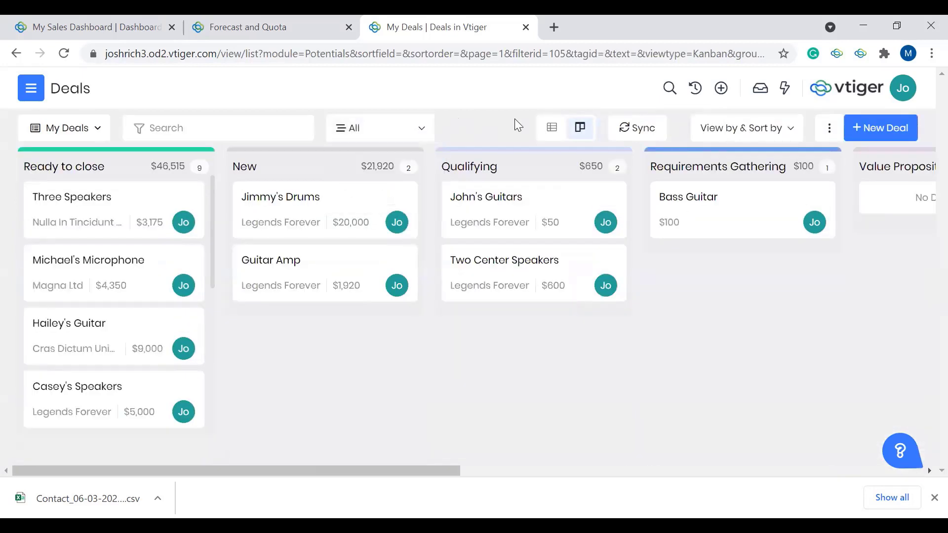
click(553, 128)
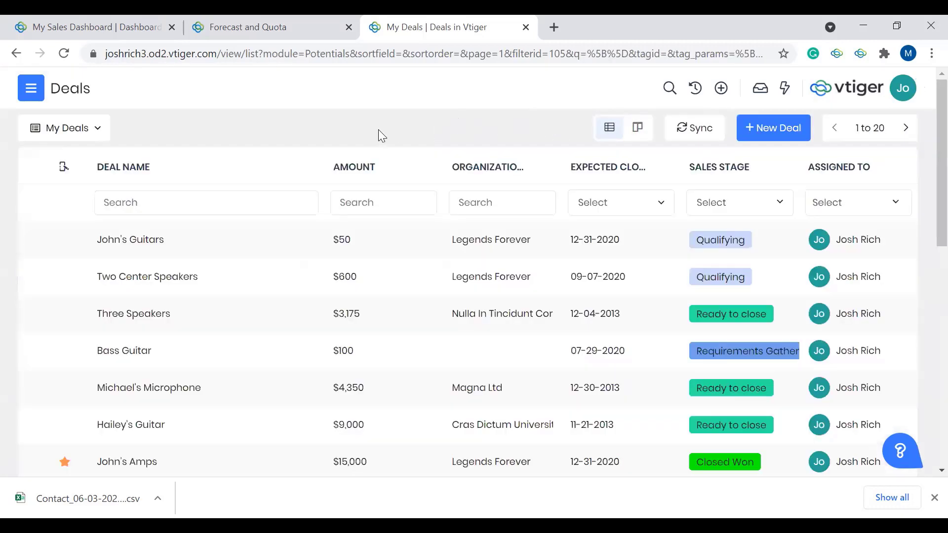
Step: Look through the Sales app's features and open Journey Templates under Sales Automation in a new browser tab
click(32, 89)
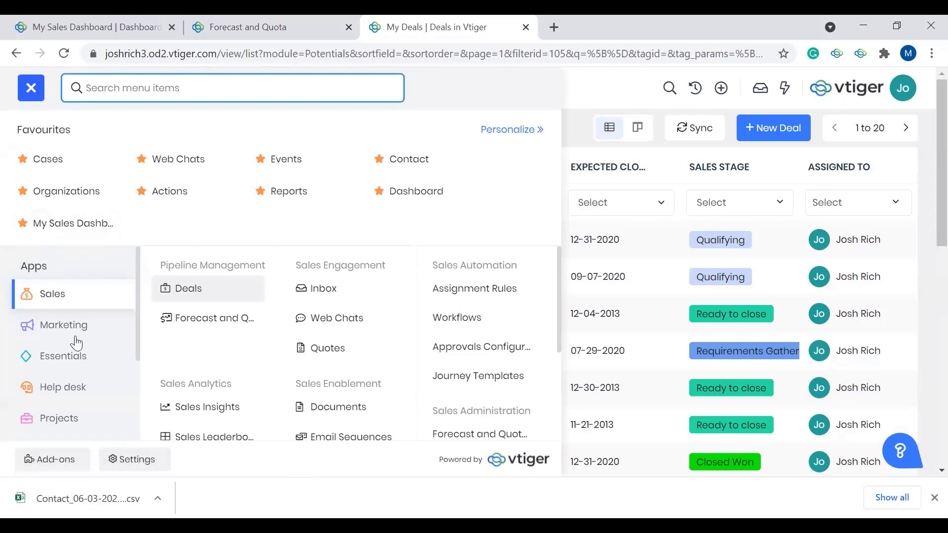
scroll(290, 326, down, 2)
scroll(289, 326, down, 5)
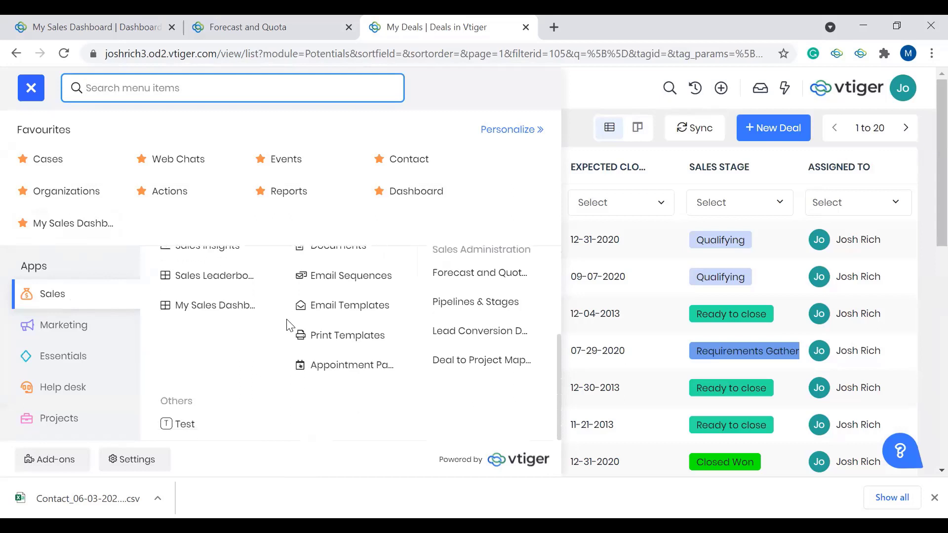
scroll(290, 325, up, 2)
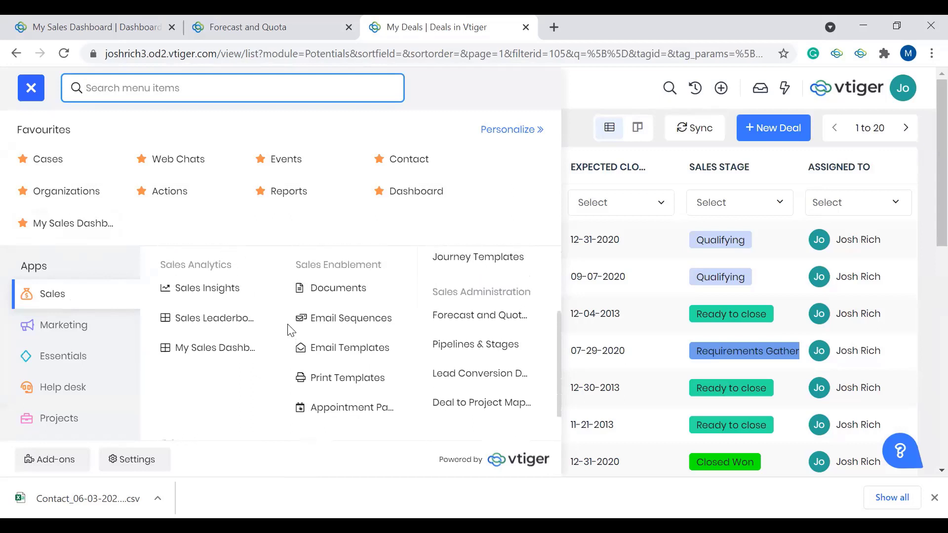
scroll(289, 329, up, 5)
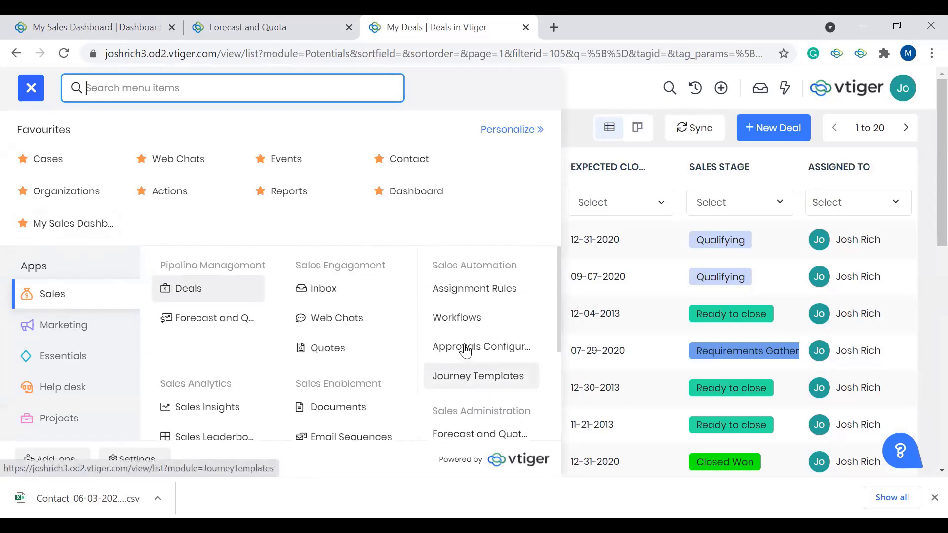
click(474, 381)
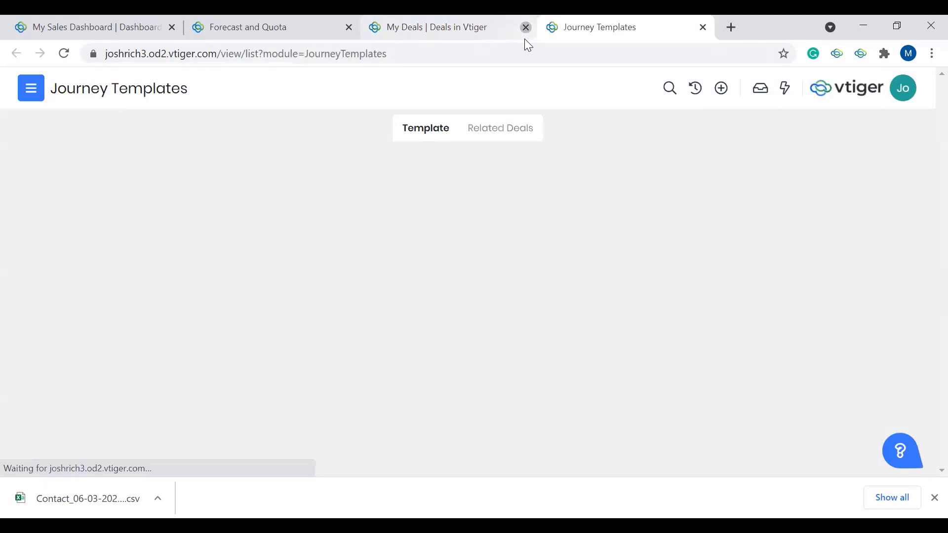
Step: Close the My Deals, My Sales Dashboard and Forecast and Quota browser tabs, keeping only Journey Templates
click(526, 27)
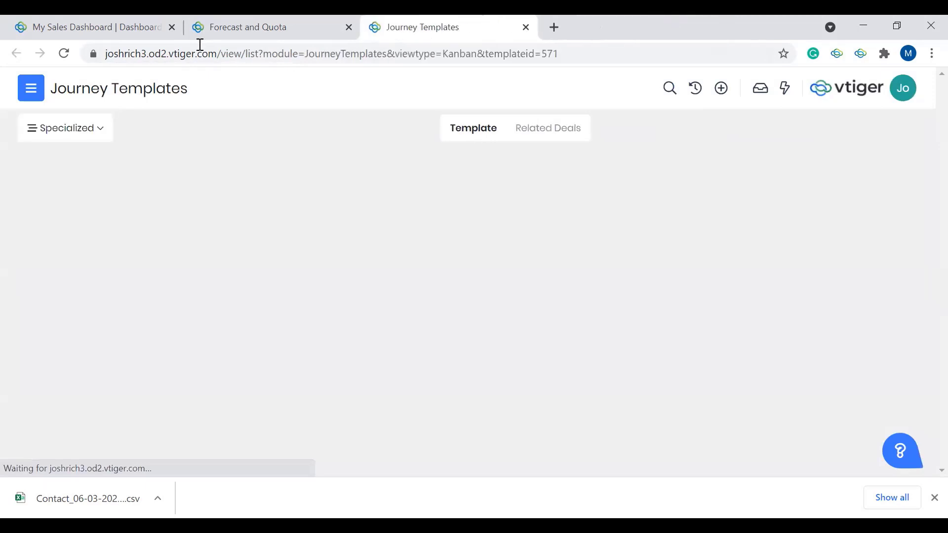
click(172, 27)
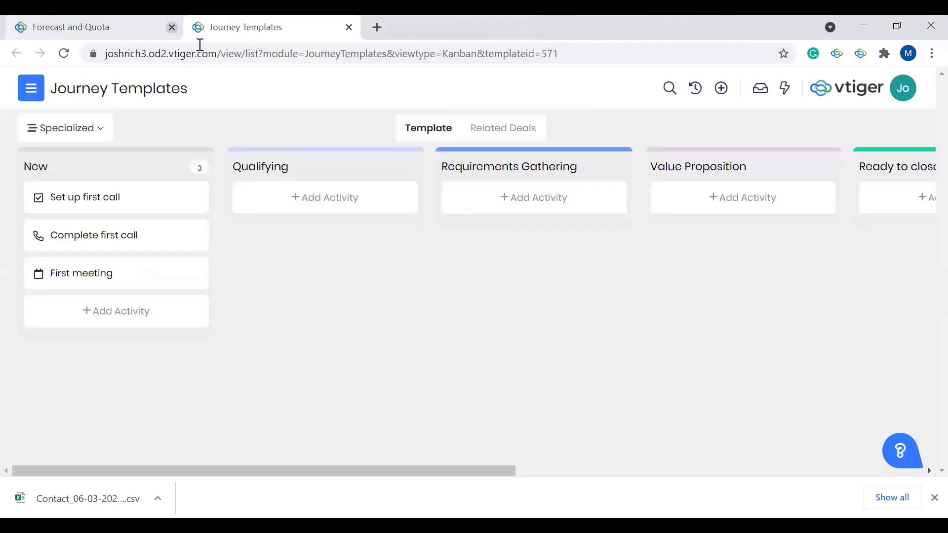
click(172, 27)
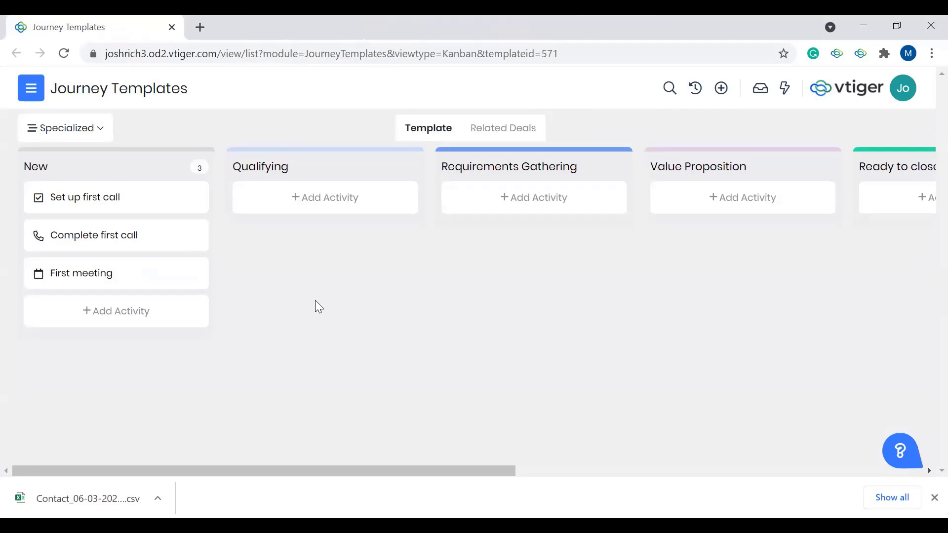
Step: Switch the journey template to the Standard pipeline and examine the activities defined for each sales stage
click(78, 131)
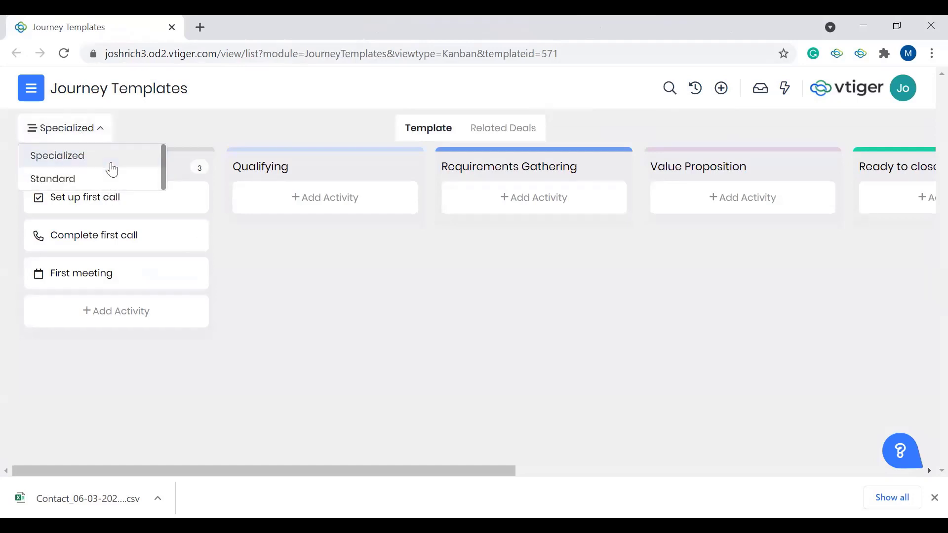
click(106, 178)
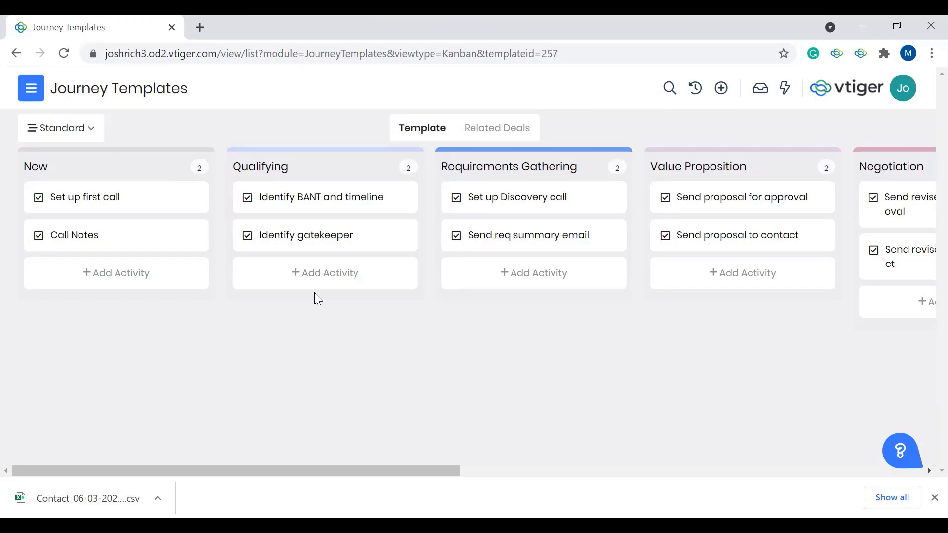
scroll(318, 299, right, 10)
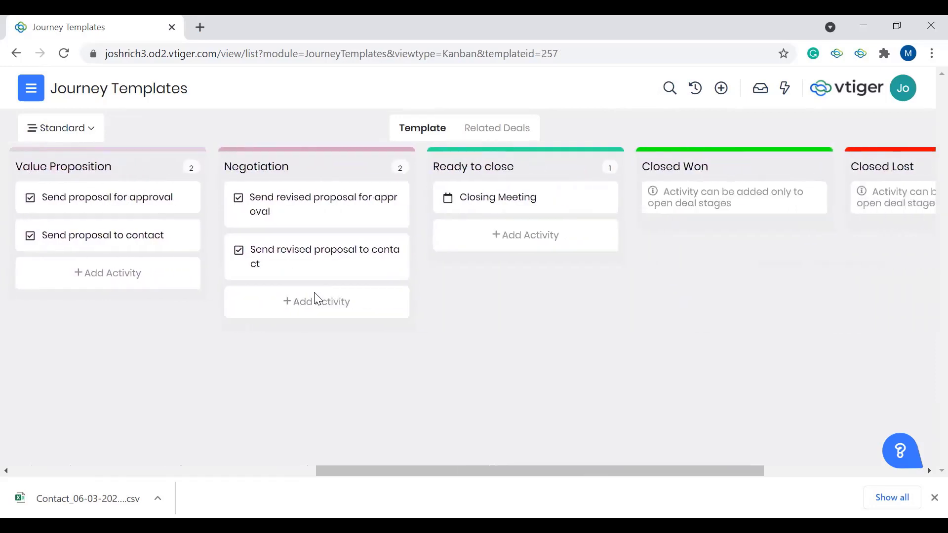
scroll(314, 294, right, 3)
scroll(314, 293, left, 9)
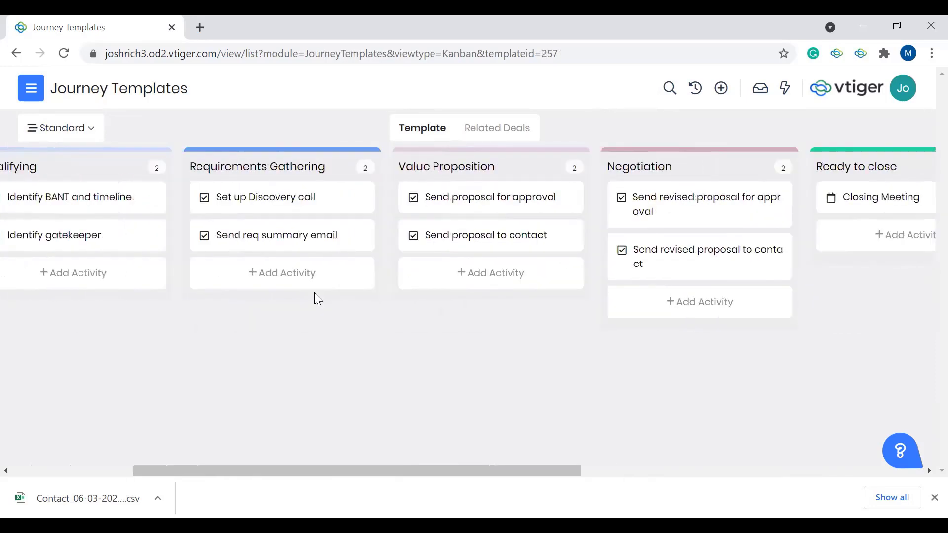
scroll(314, 299, left, 4)
mouse_move(588, 222)
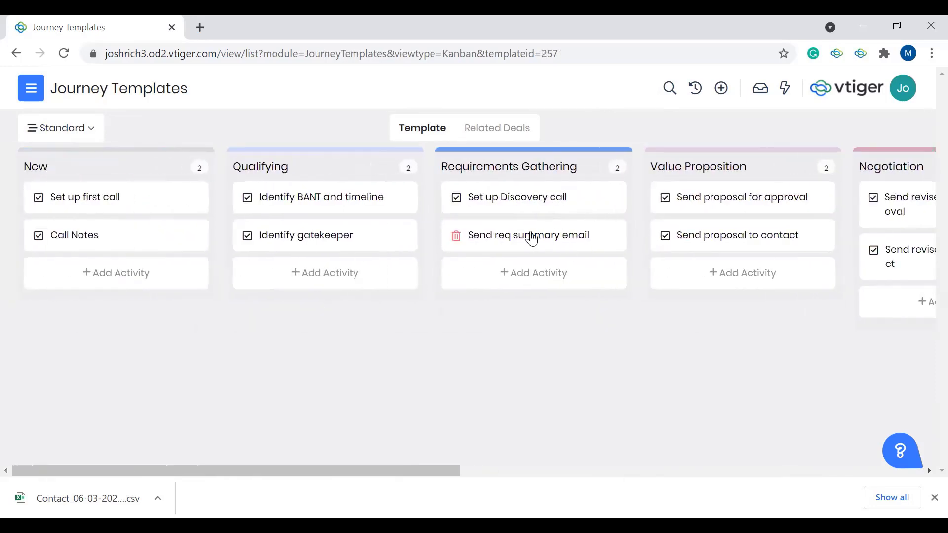
mouse_move(557, 212)
mouse_move(138, 232)
mouse_move(144, 205)
mouse_move(275, 209)
mouse_move(530, 251)
Step: View the activity types available for the New stage, close the dialog without adding one, and look at the remaining stages
click(123, 279)
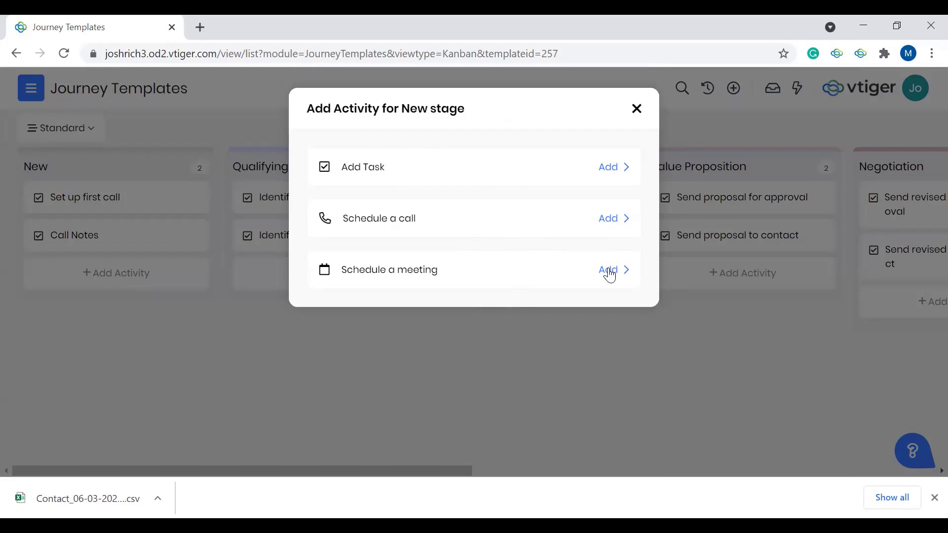
click(636, 110)
scroll(662, 226, right, 10)
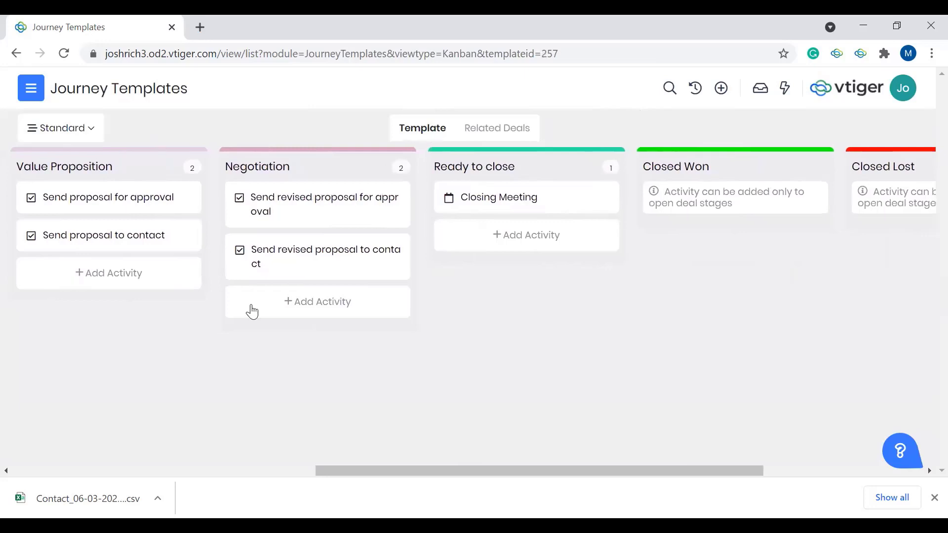
Step: Switch the journey template to the Specialized pipeline and examine the activities defined for its sales stages
scroll(113, 207, left, 10)
scroll(113, 191, left, 2)
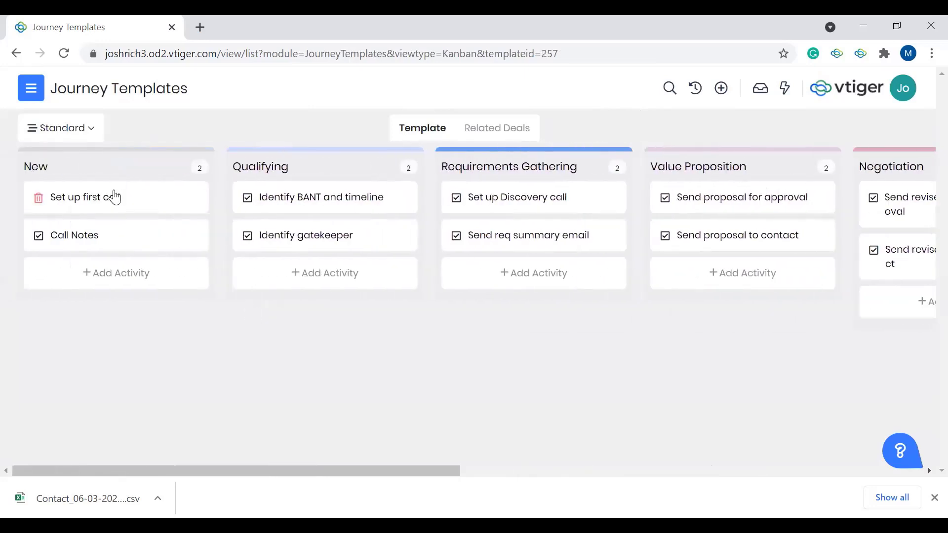
click(75, 135)
click(91, 159)
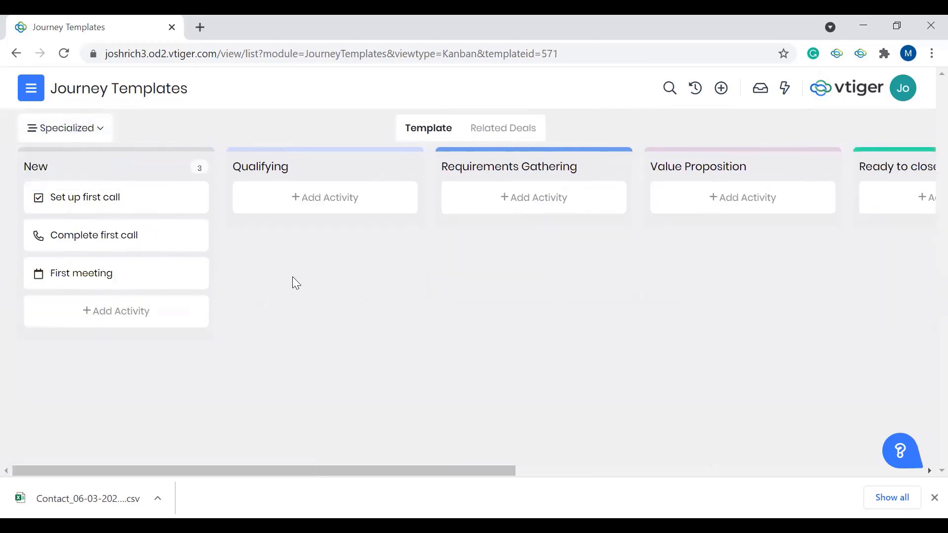
scroll(339, 303, right, 1)
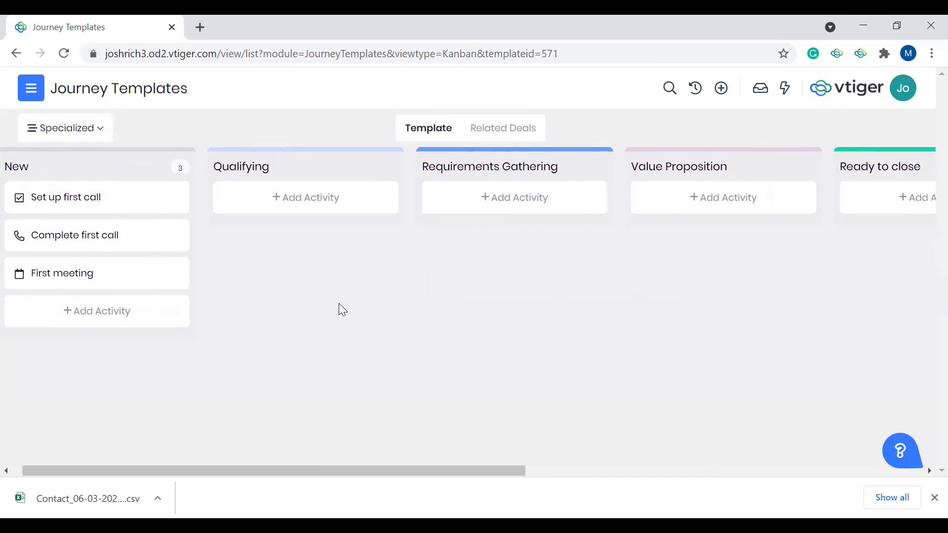
scroll(338, 303, left, 1)
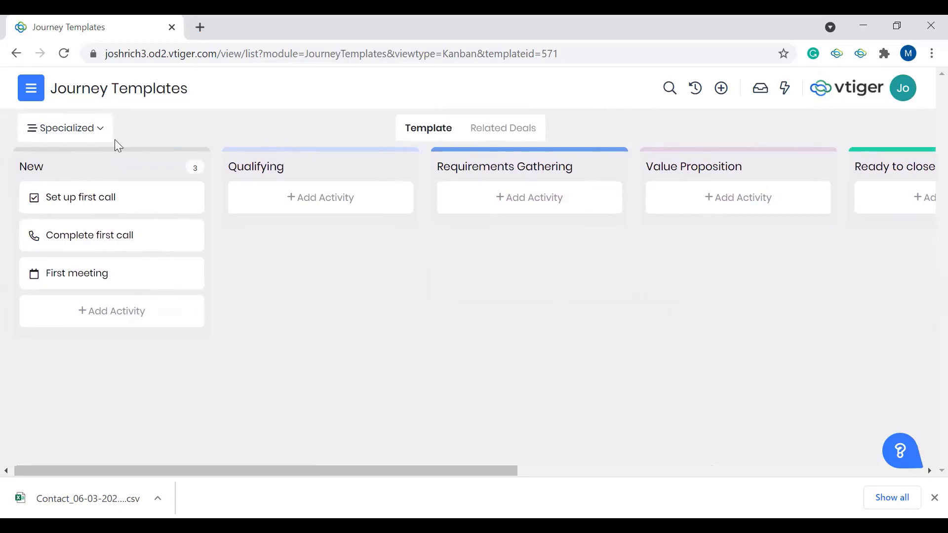
Step: Switch the journey template back to the Standard pipeline, view its related deals, and return to the template view
click(97, 128)
click(74, 179)
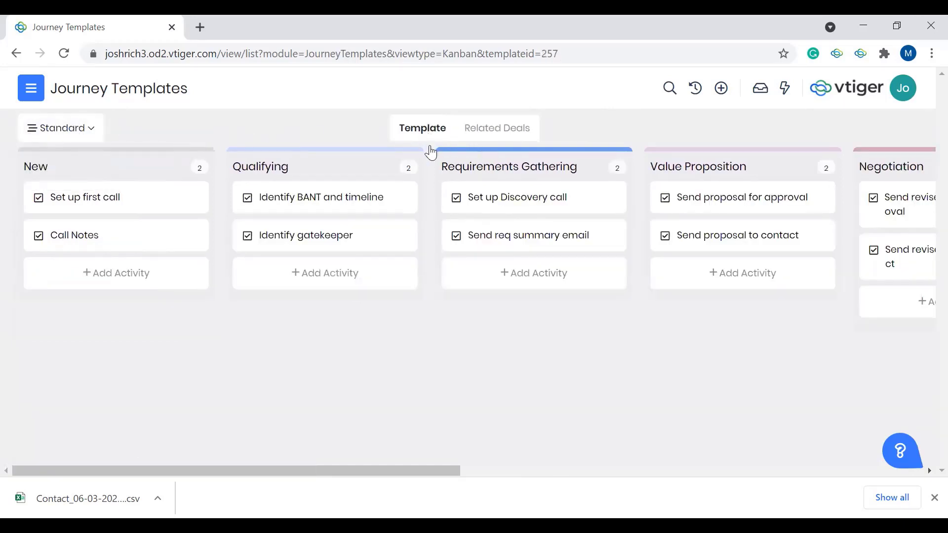
scroll(463, 242, right, 3)
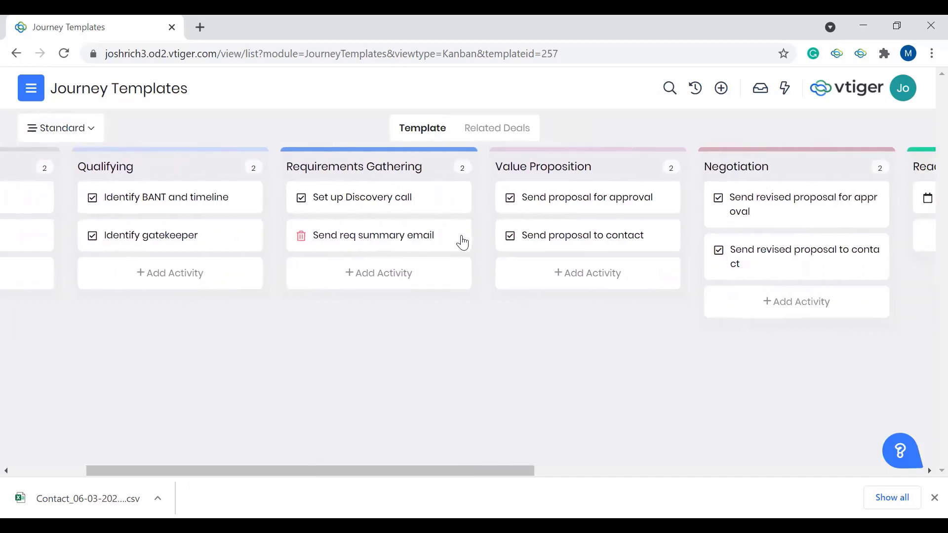
click(509, 130)
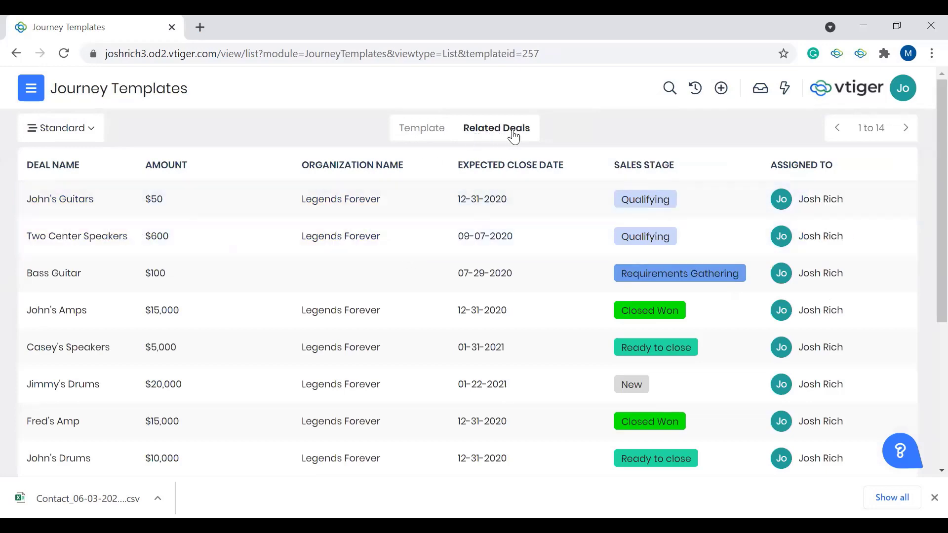
click(423, 130)
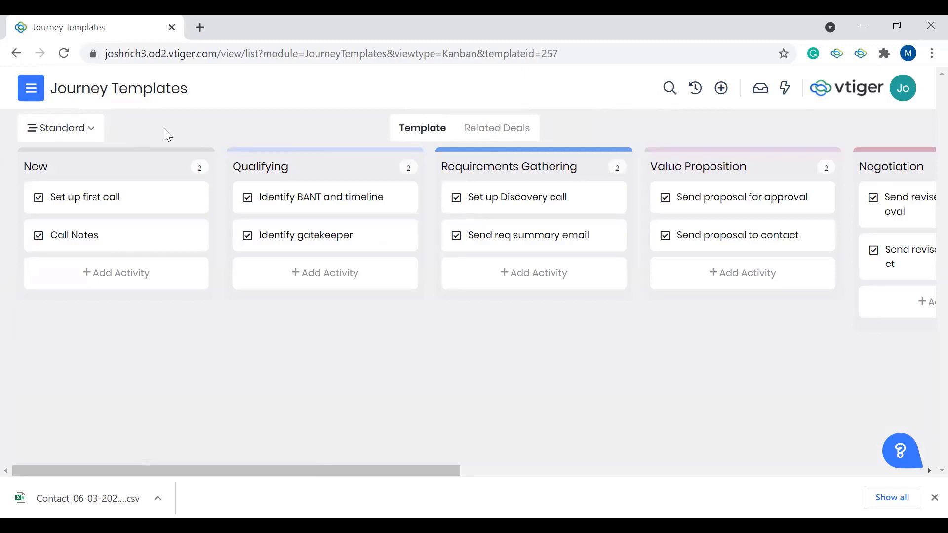
Step: Open Print Templates from the Templates section of the Tools app
click(28, 95)
click(116, 328)
scroll(119, 340, down, 1)
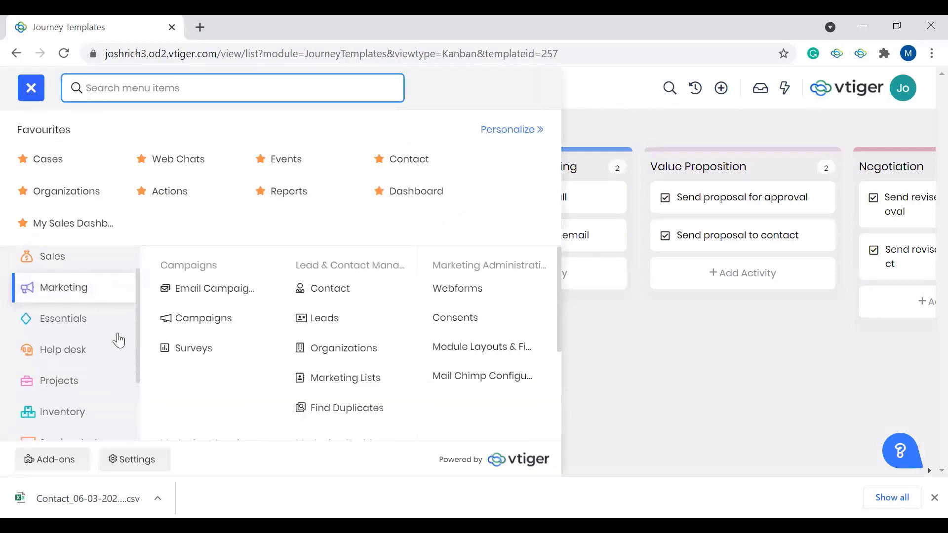
scroll(119, 340, down, 2)
click(117, 341)
click(68, 419)
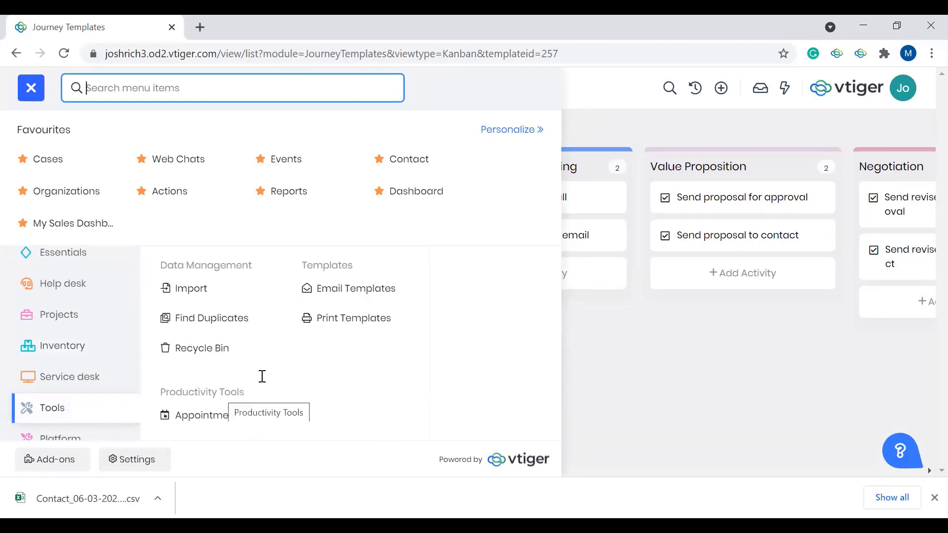
click(334, 321)
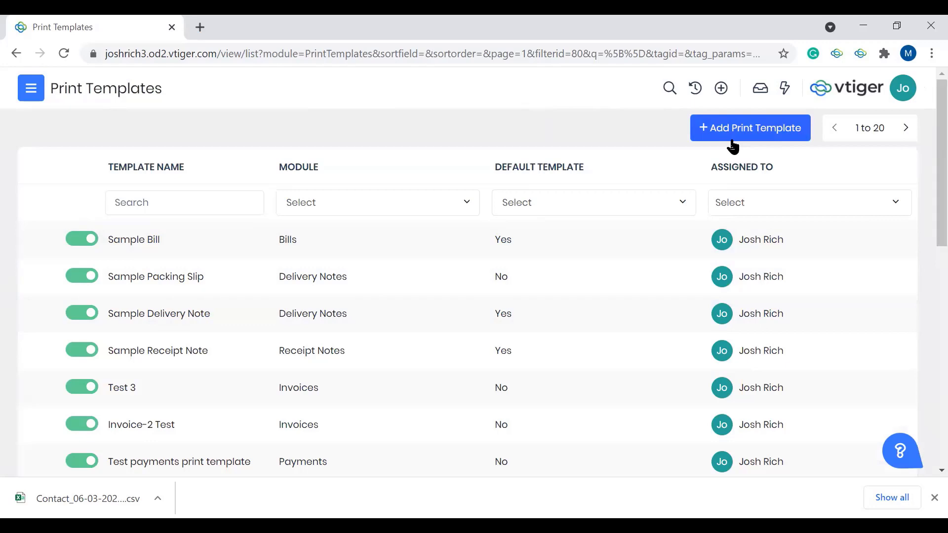
Step: Start a new print template named "Quote Sample Template" for the Quotes module and proceed to the template editor
click(706, 137)
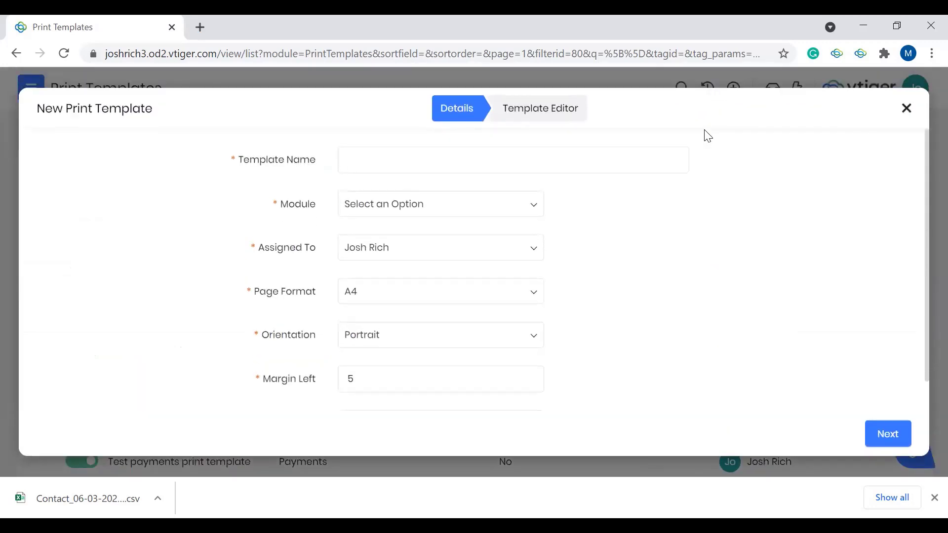
click(589, 165)
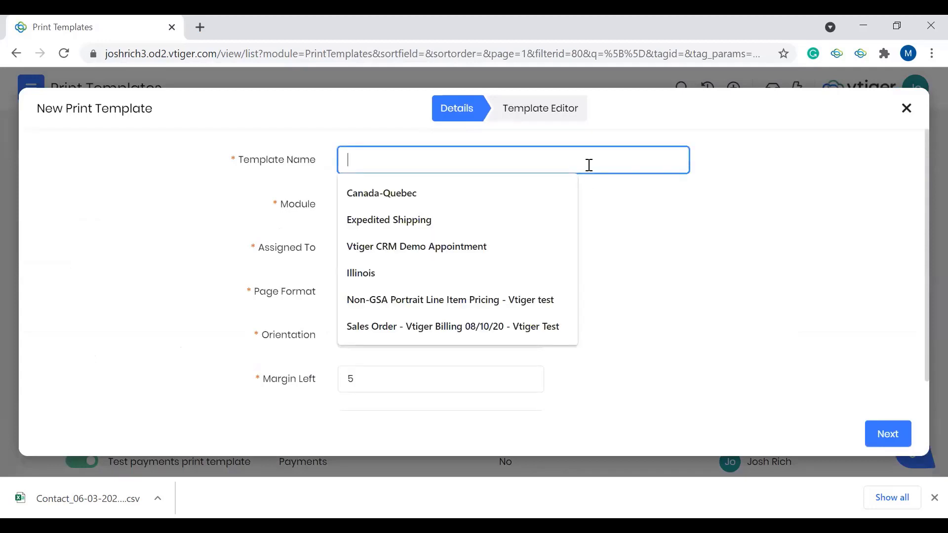
text(Quote Sampl)
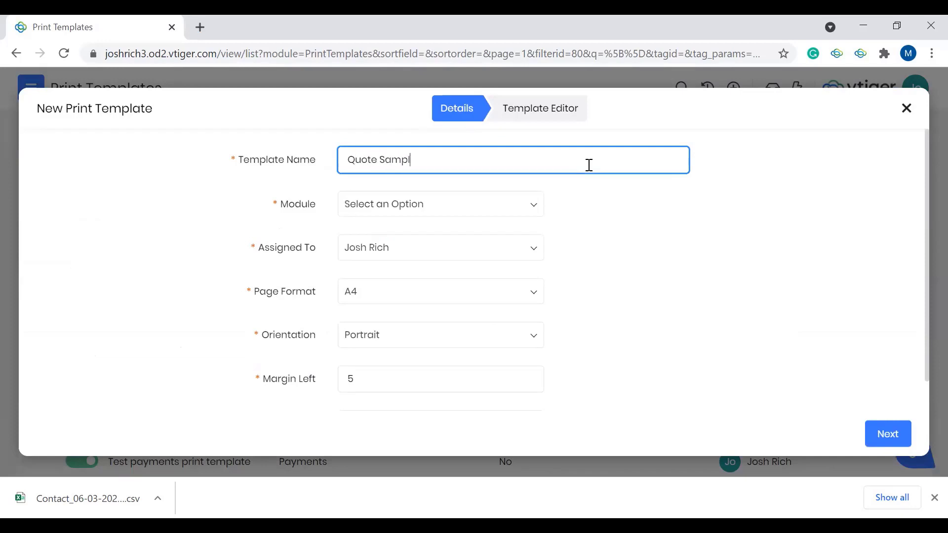
text(e Template)
click(483, 206)
scroll(488, 321, down, 3)
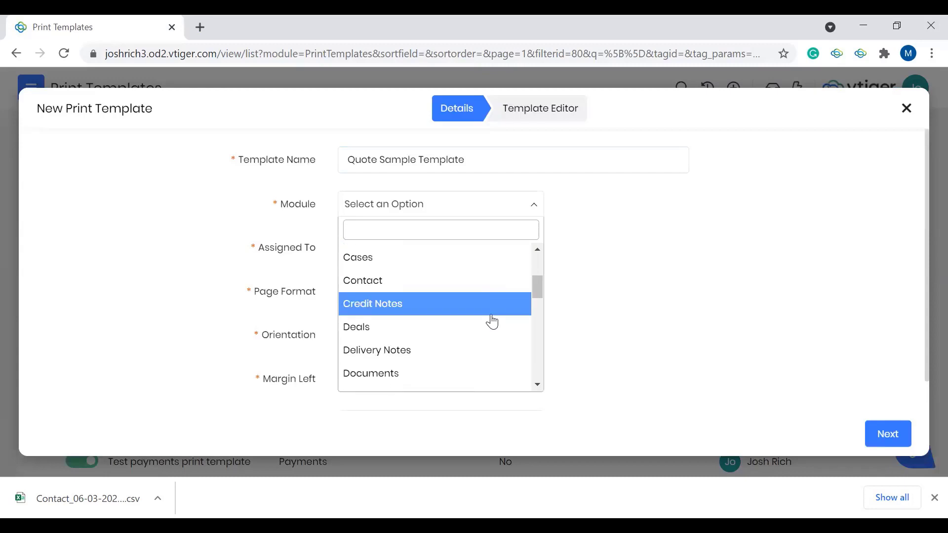
text(quot)
click(477, 257)
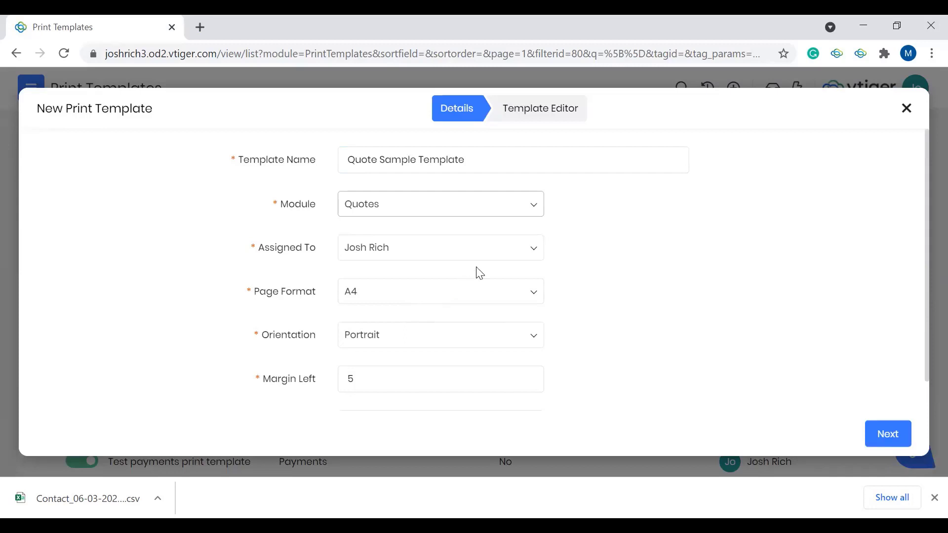
click(878, 439)
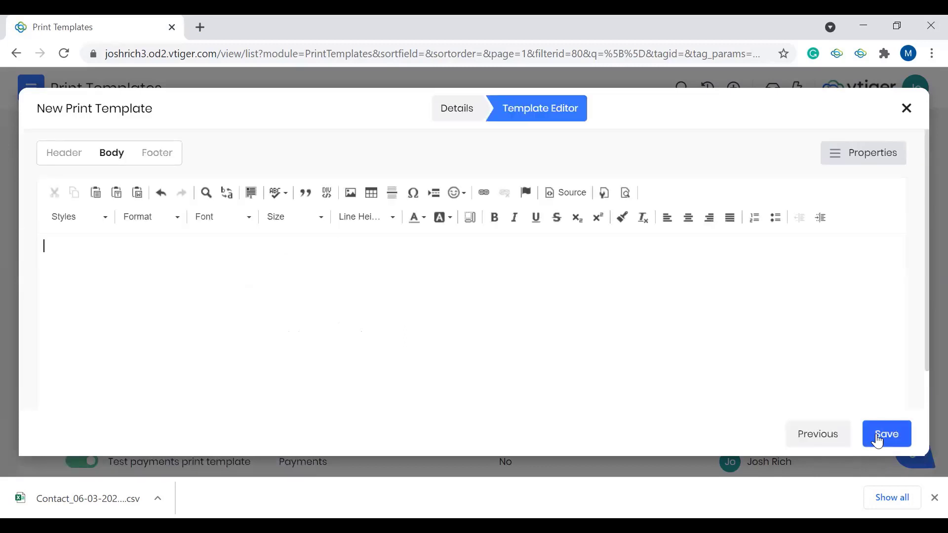
click(578, 381)
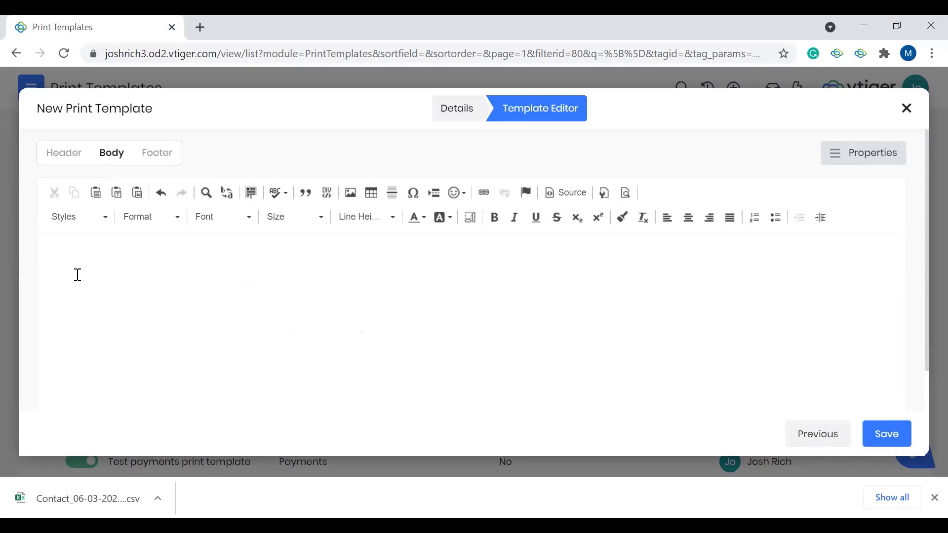
text(Hi)
key(BackSpace)
Step: Show the print template's properties and look through the merge fields available for the quote record
click(851, 166)
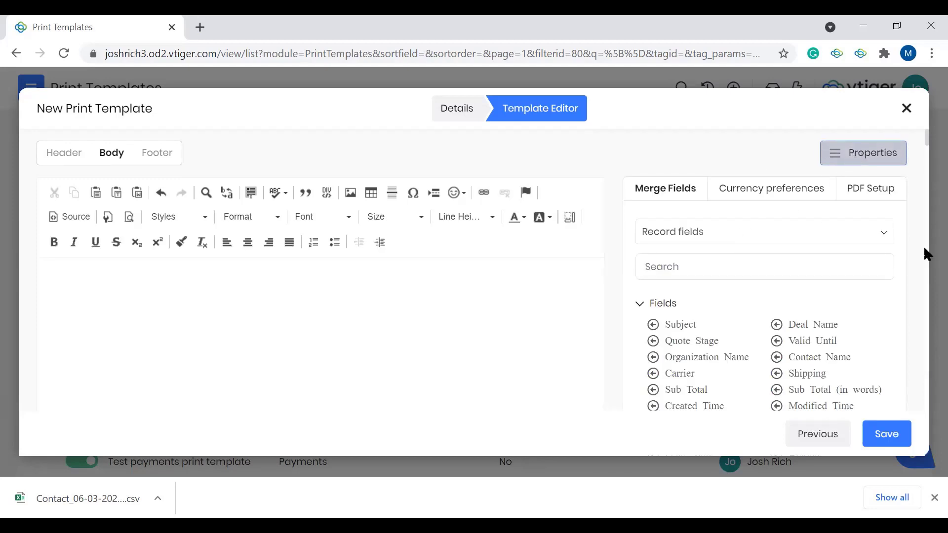
scroll(741, 318, down, 1)
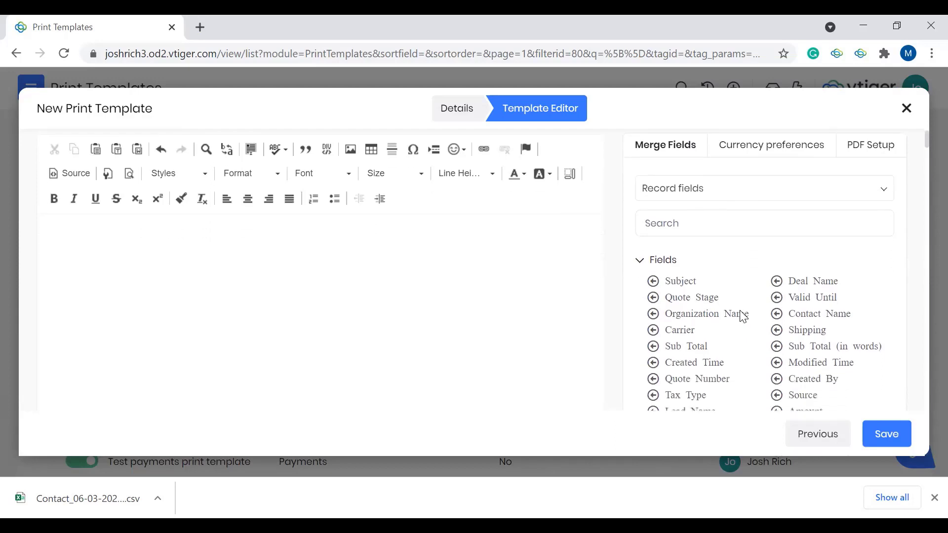
scroll(740, 317, down, 1)
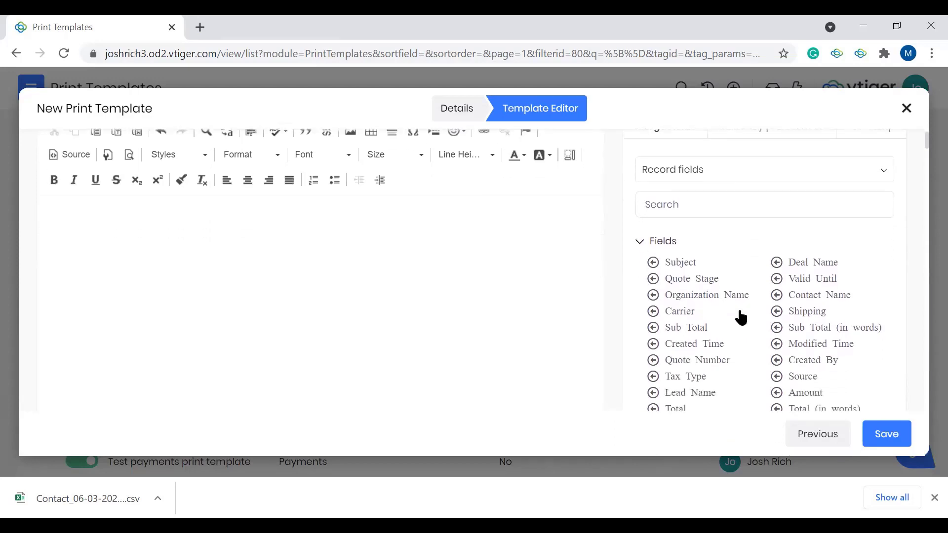
scroll(741, 317, down, 1)
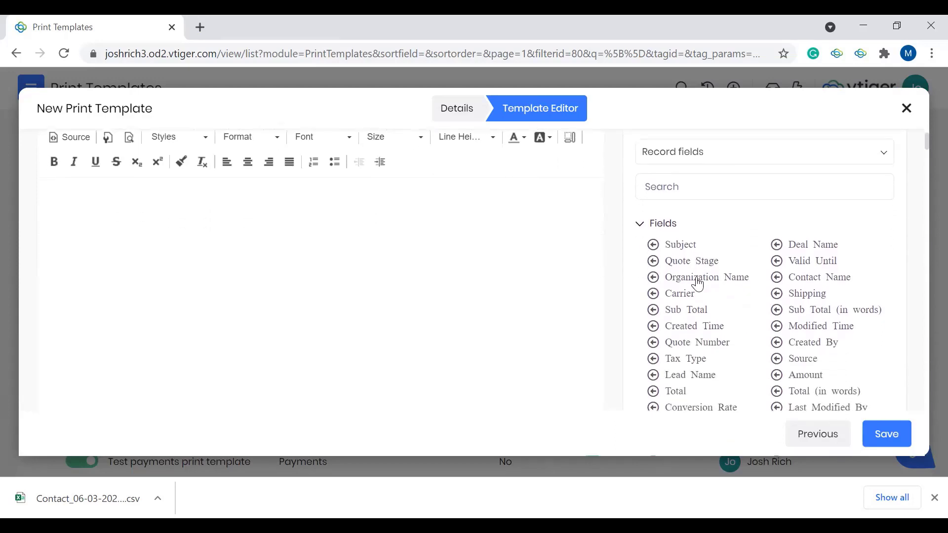
scroll(697, 304, down, 5)
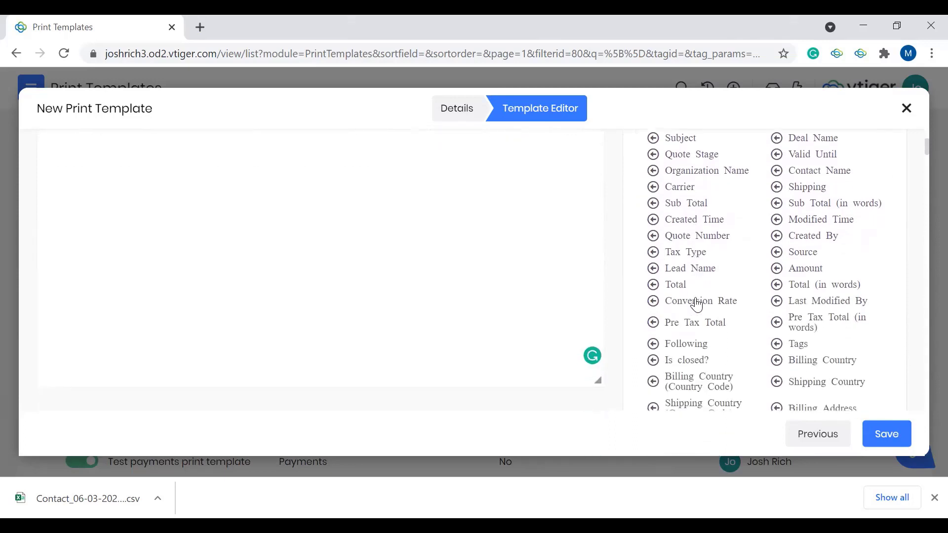
scroll(697, 304, up, 6)
Step: Search the merge fields for "amou", look through the matching fields, and clear the search
click(723, 254)
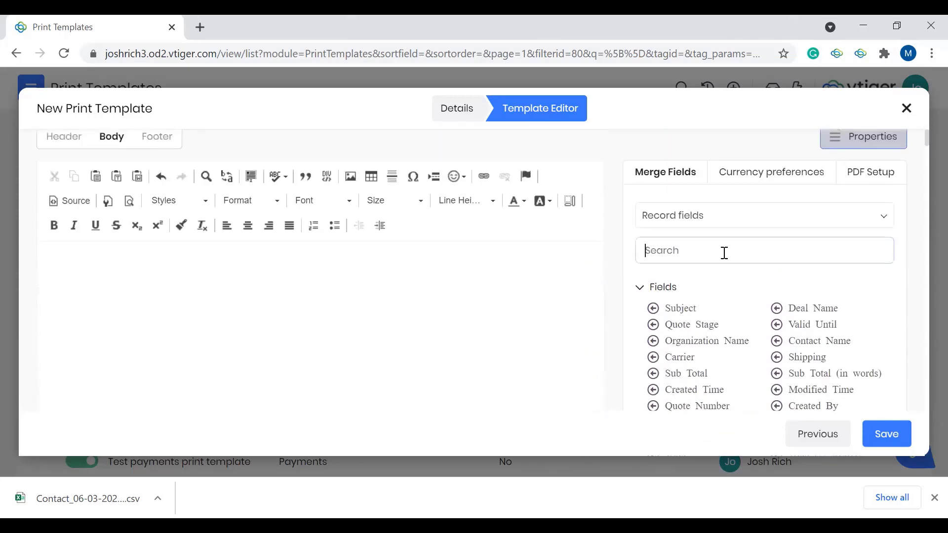
text(amou)
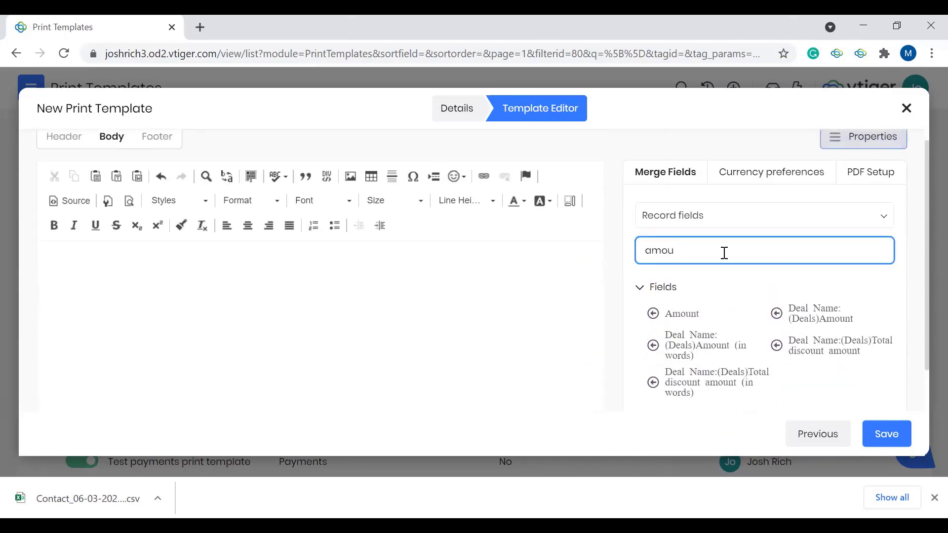
scroll(735, 357, down, 2)
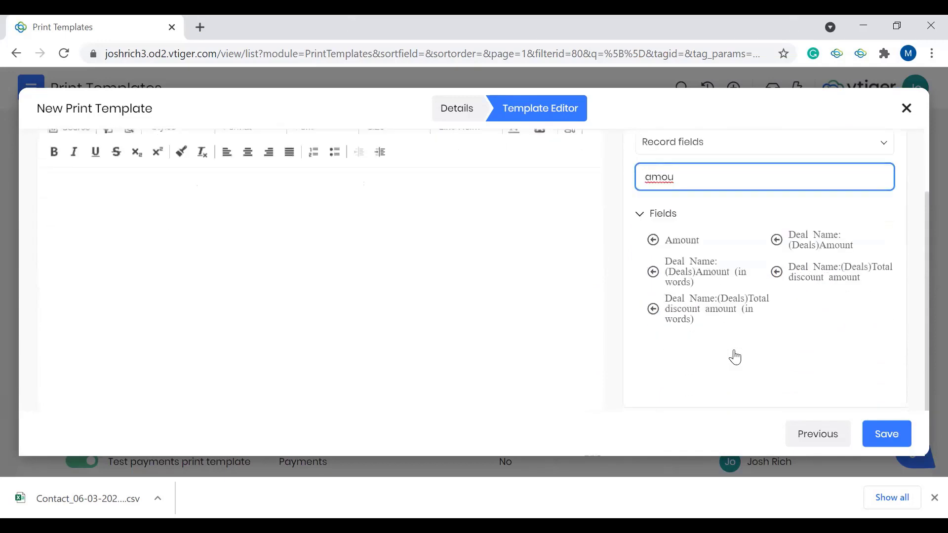
scroll(735, 357, up, 3)
right_click(658, 264)
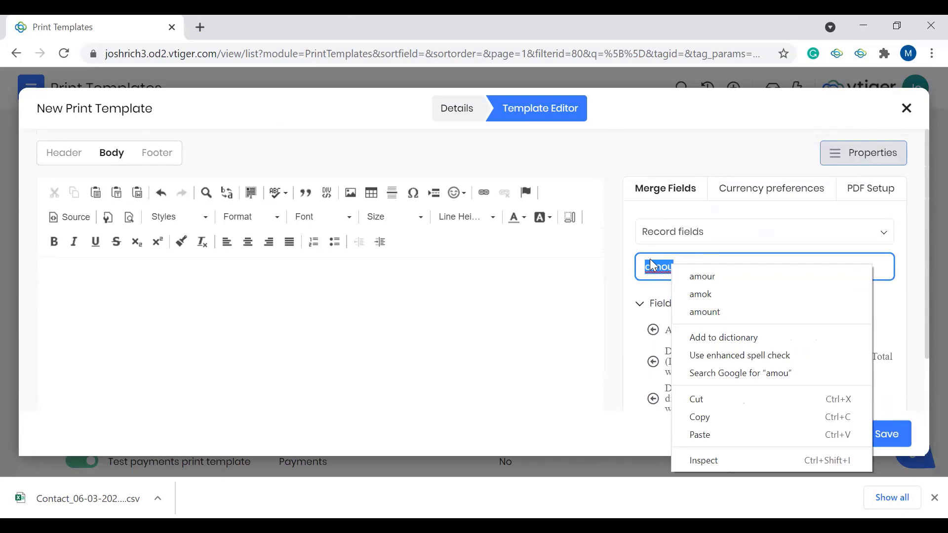
key(Escape)
key(BackSpace)
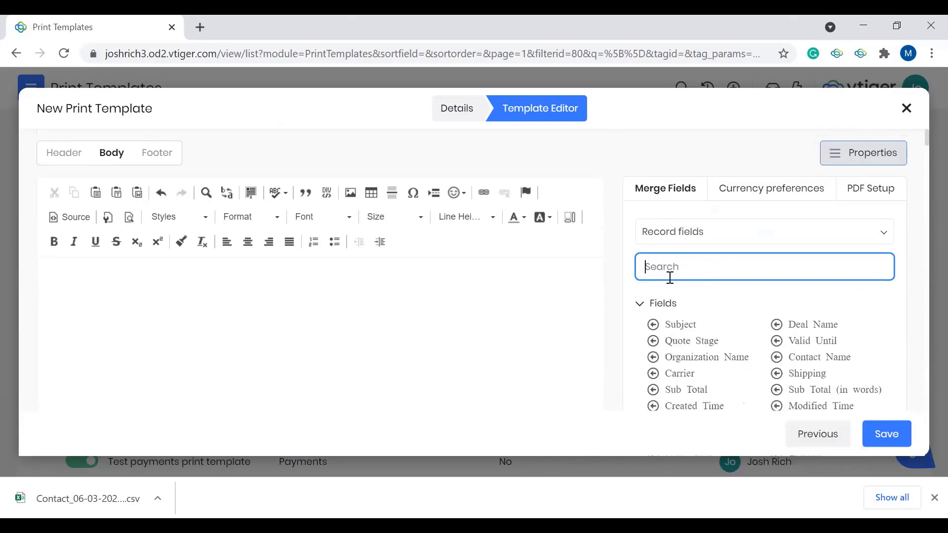
Step: Insert the Item Name merge field at the start of the print template's body
scroll(721, 332, down, 10)
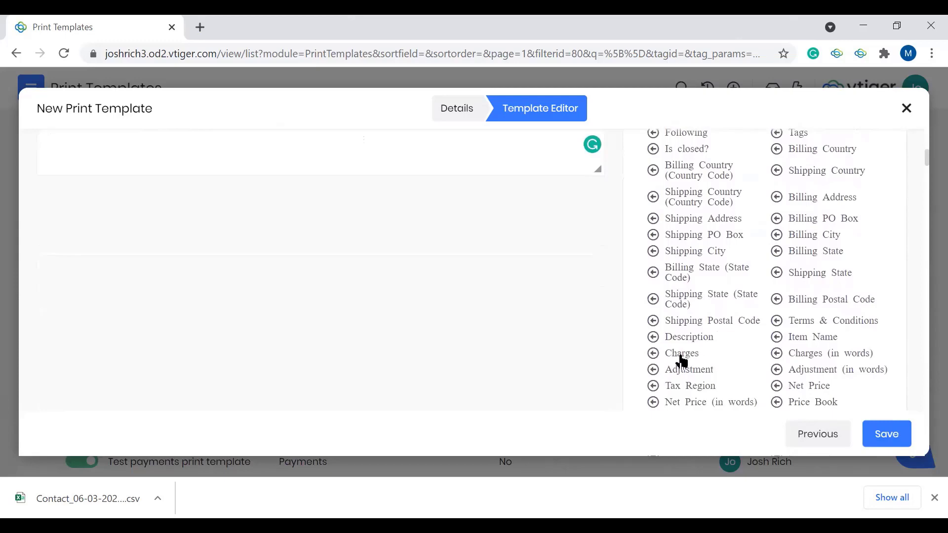
click(806, 338)
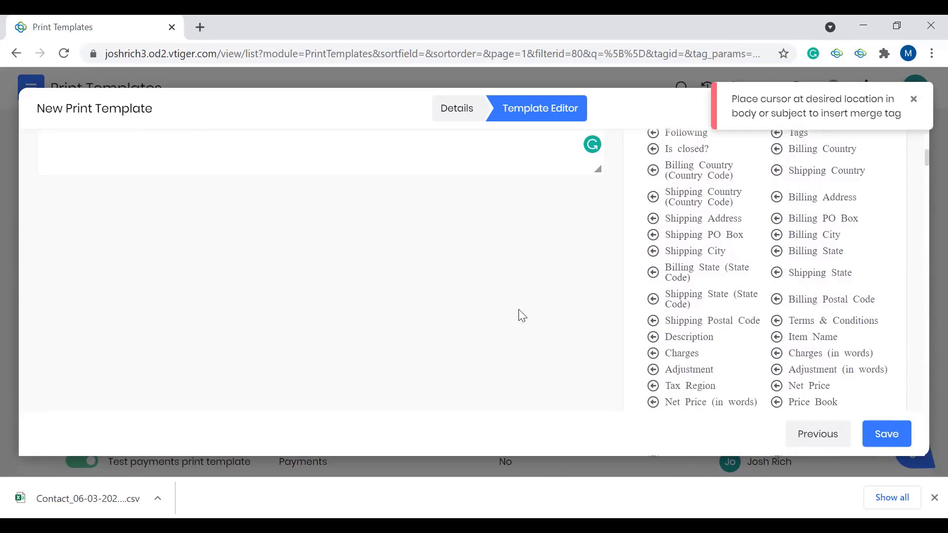
scroll(389, 294, up, 8)
scroll(389, 294, down, 2)
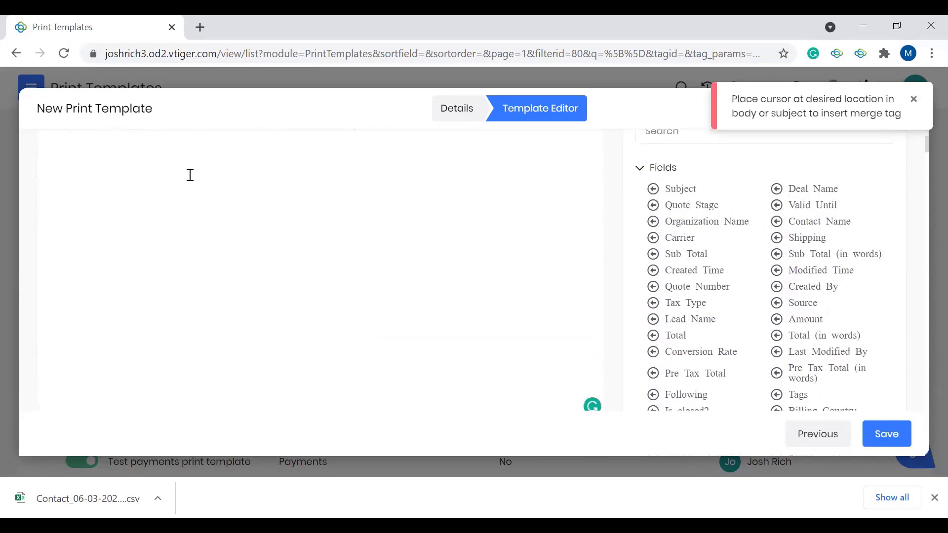
scroll(105, 194, up, 2)
scroll(867, 374, down, 4)
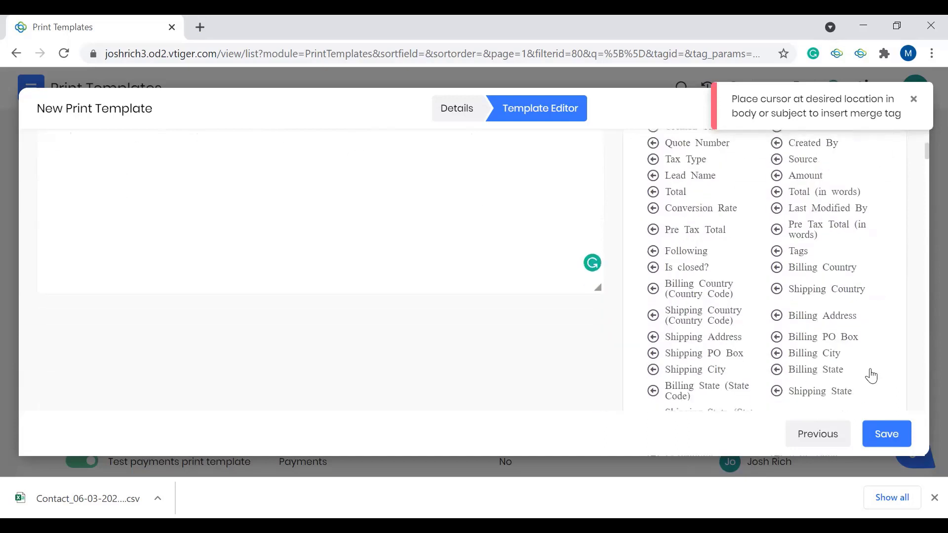
scroll(844, 371, down, 3)
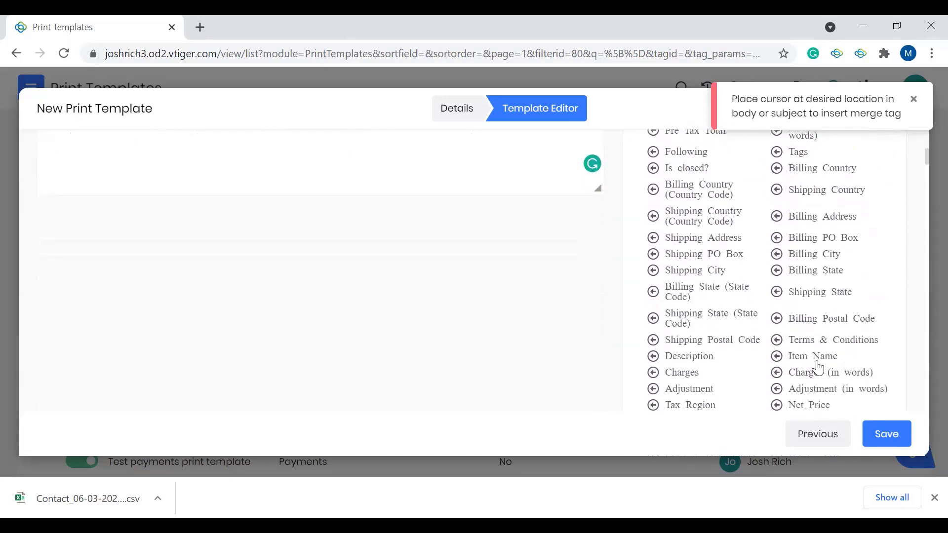
scroll(817, 364, up, 5)
scroll(472, 303, up, 2)
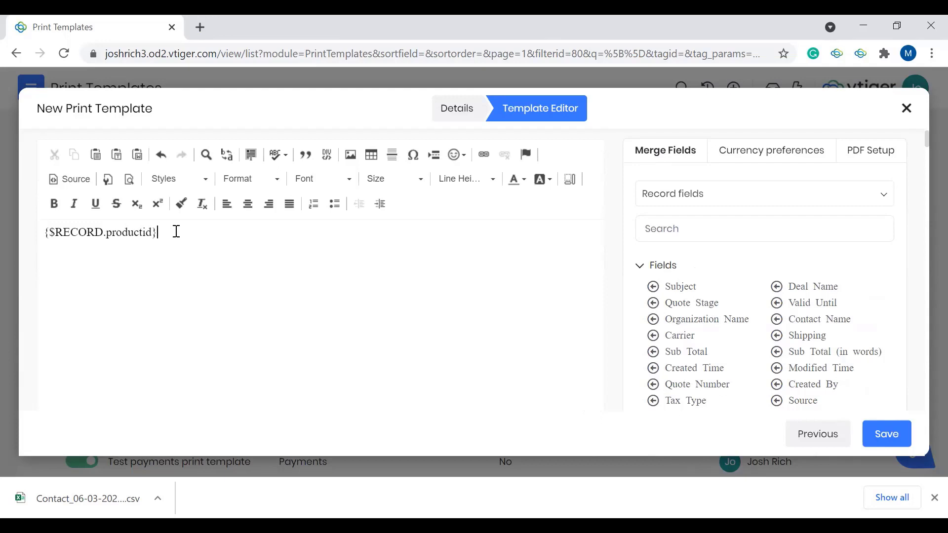
Step: View the print template's currency preferences
click(767, 166)
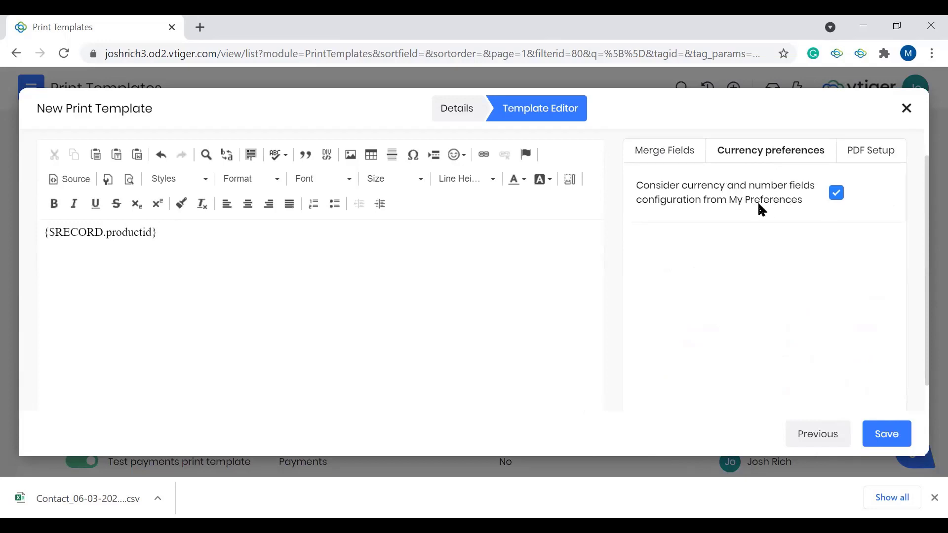
Step: Look through the print template's PDF setup, including orientation, watermark, margins and the merge fields offered for the file name
click(867, 157)
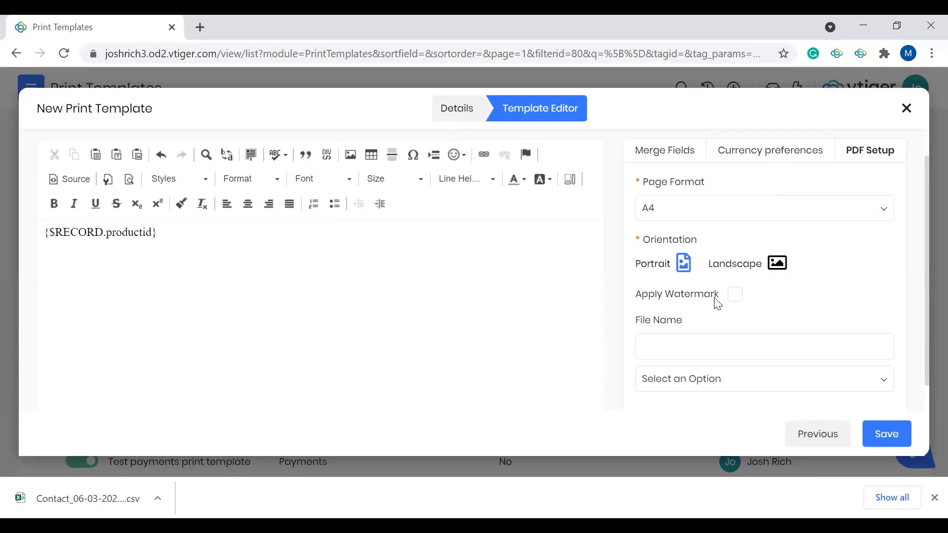
scroll(698, 334, down, 2)
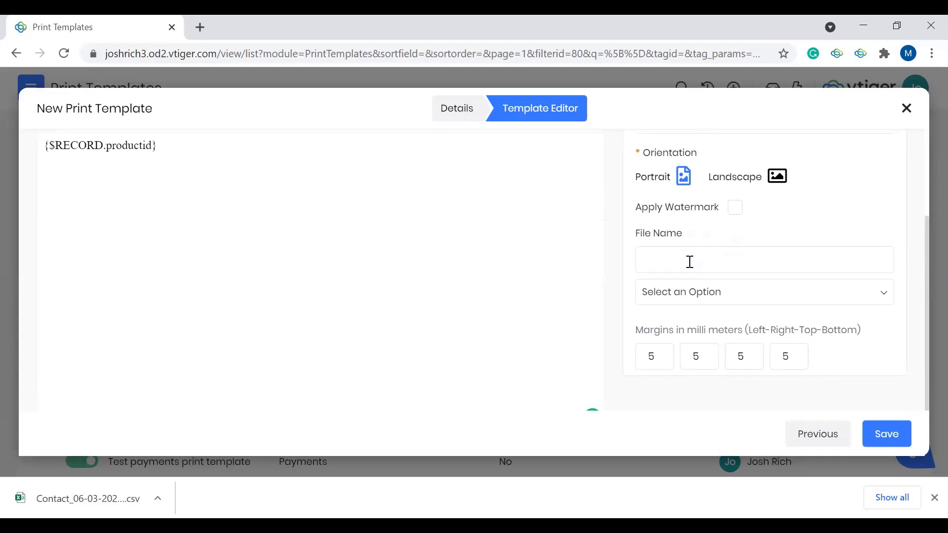
click(689, 292)
scroll(748, 390, down, 2)
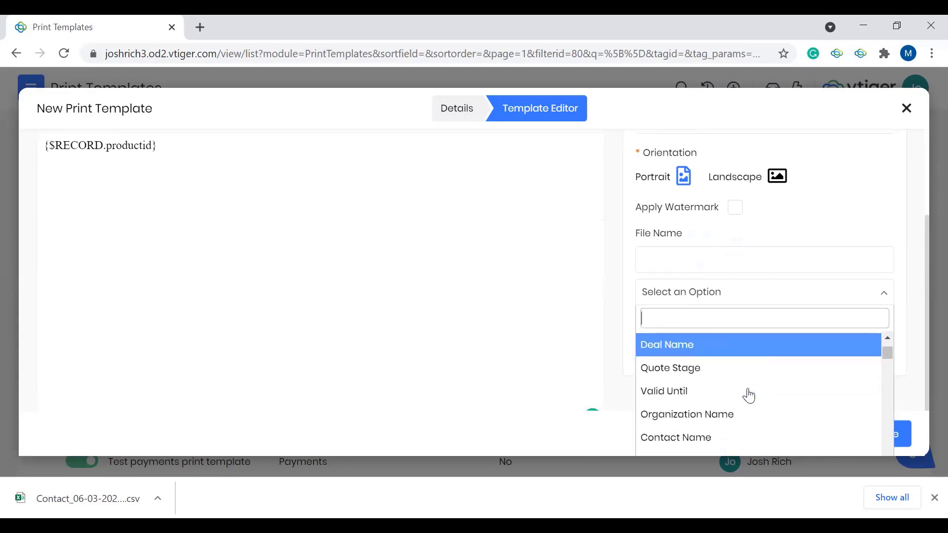
scroll(728, 398, down, 3)
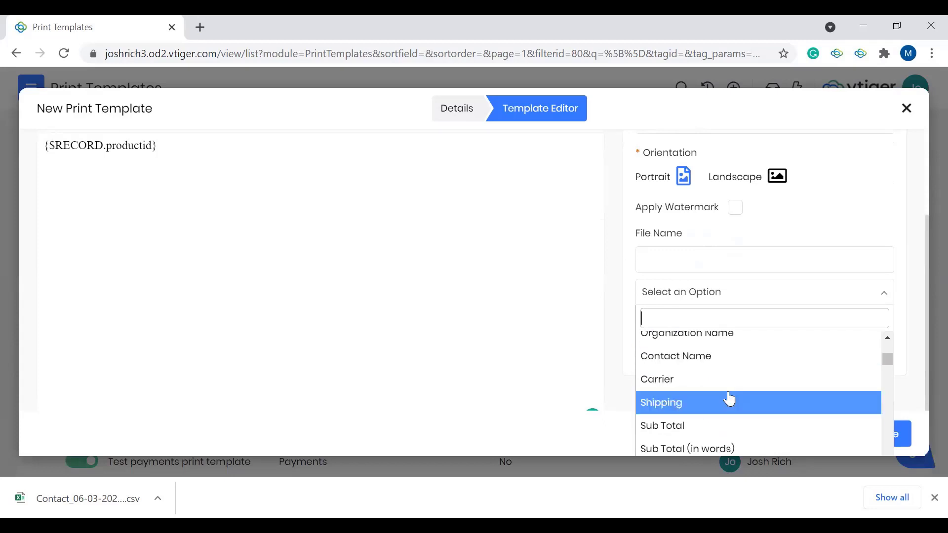
scroll(729, 398, down, 1)
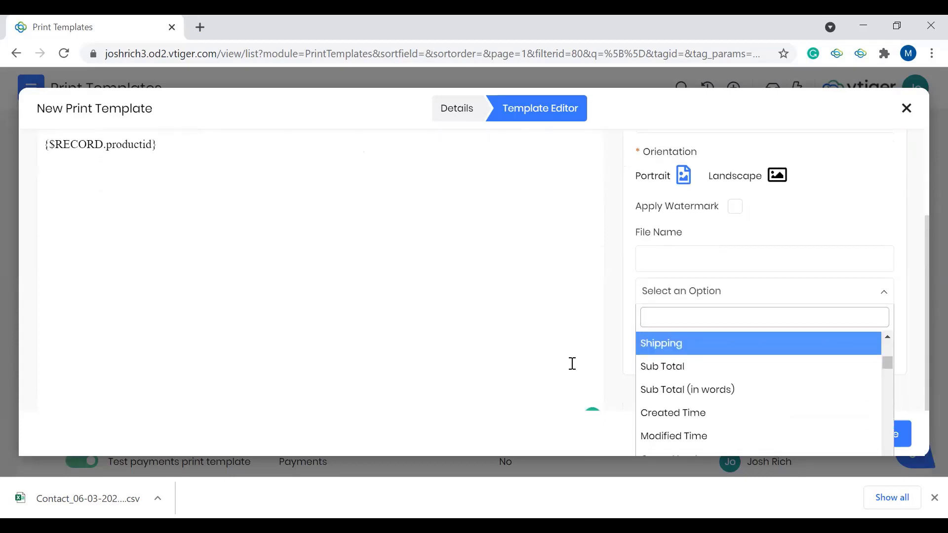
scroll(711, 399, up, 1)
scroll(711, 399, up, 4)
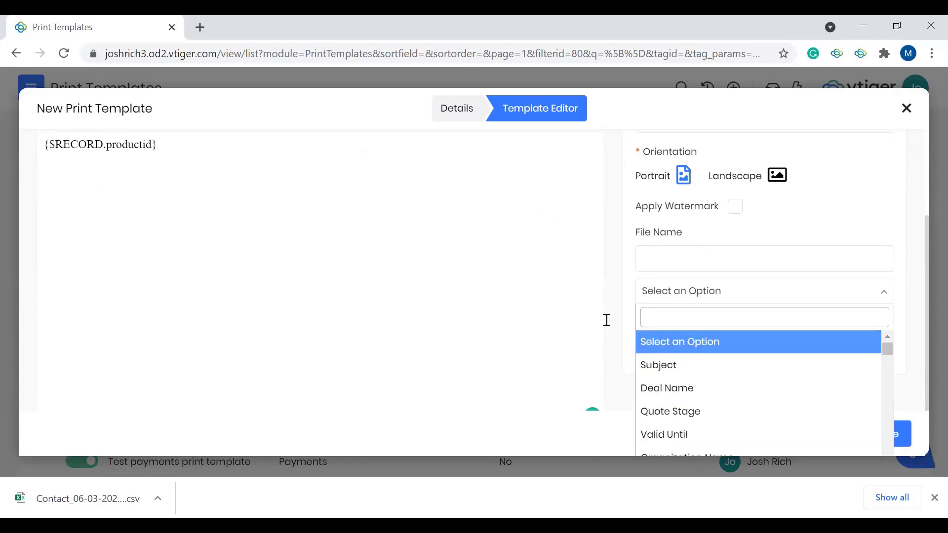
click(685, 304)
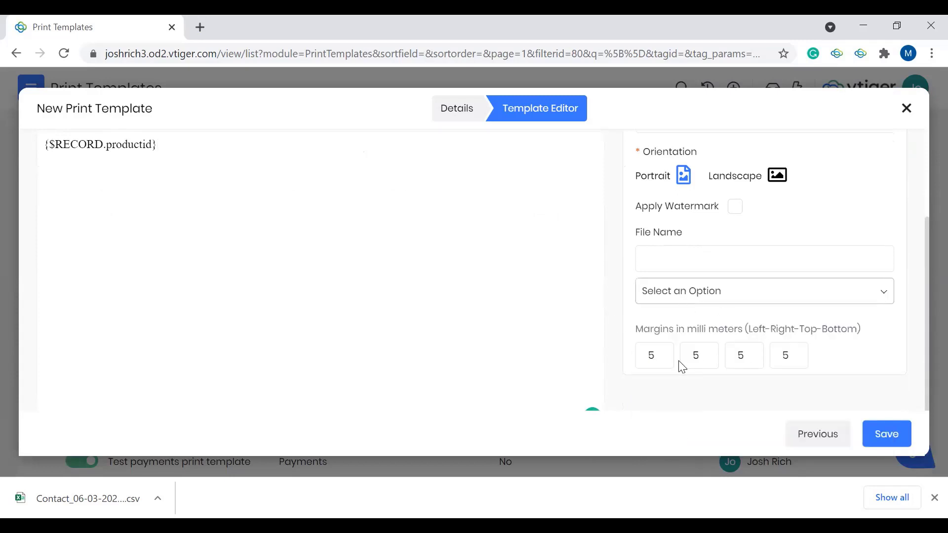
scroll(722, 298, up, 3)
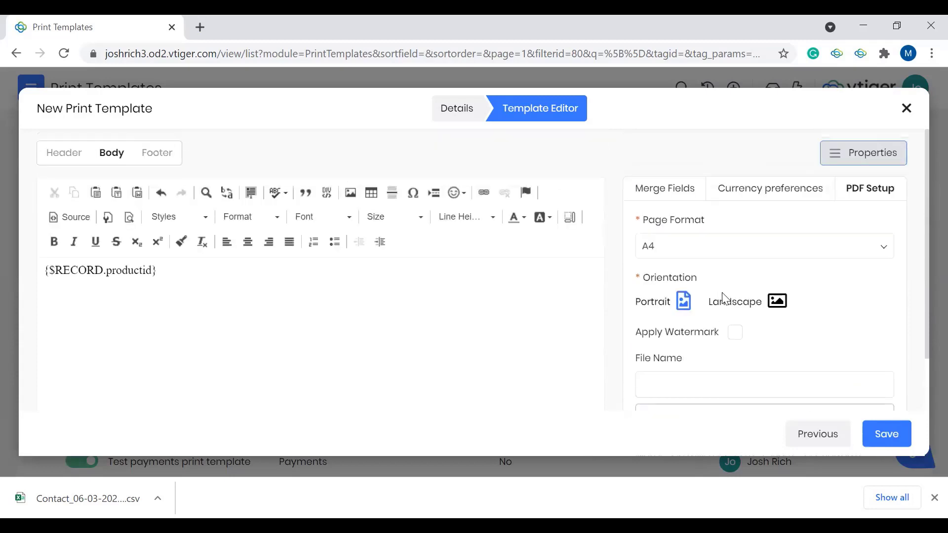
Step: Close the new print template, discarding its changes, and look over the list of print templates
click(660, 197)
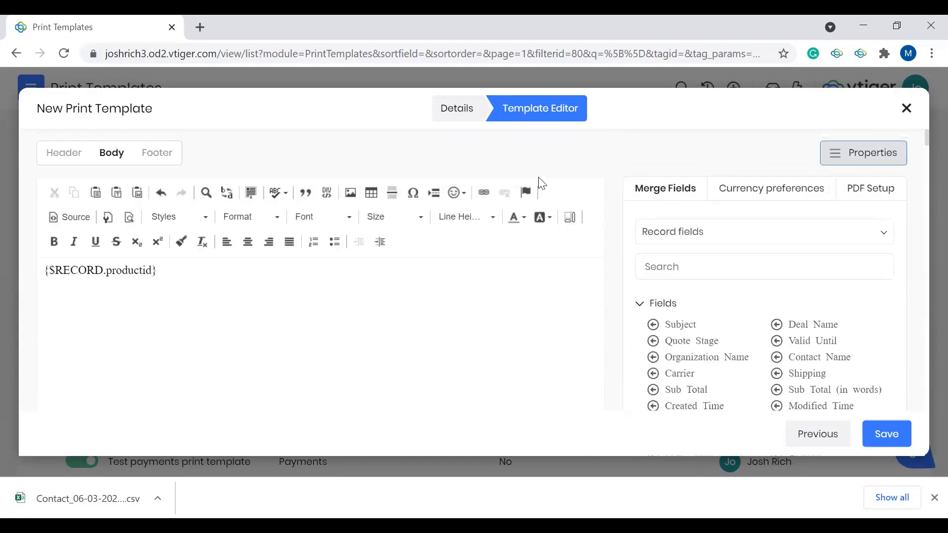
click(907, 108)
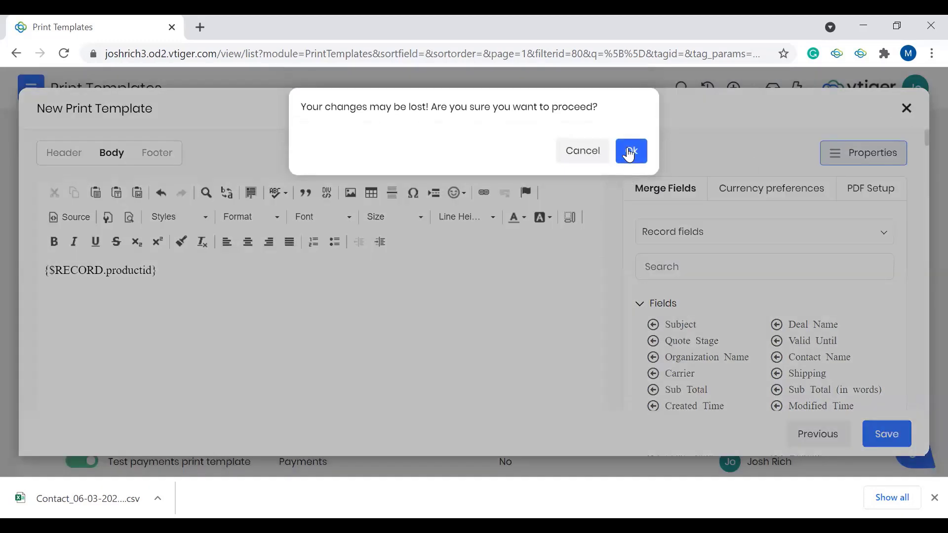
click(628, 155)
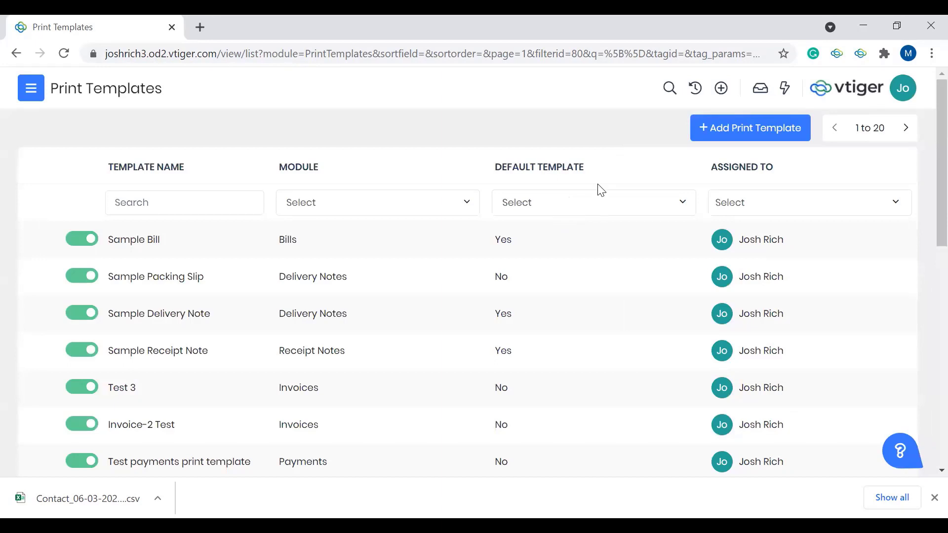
scroll(415, 391, down, 1)
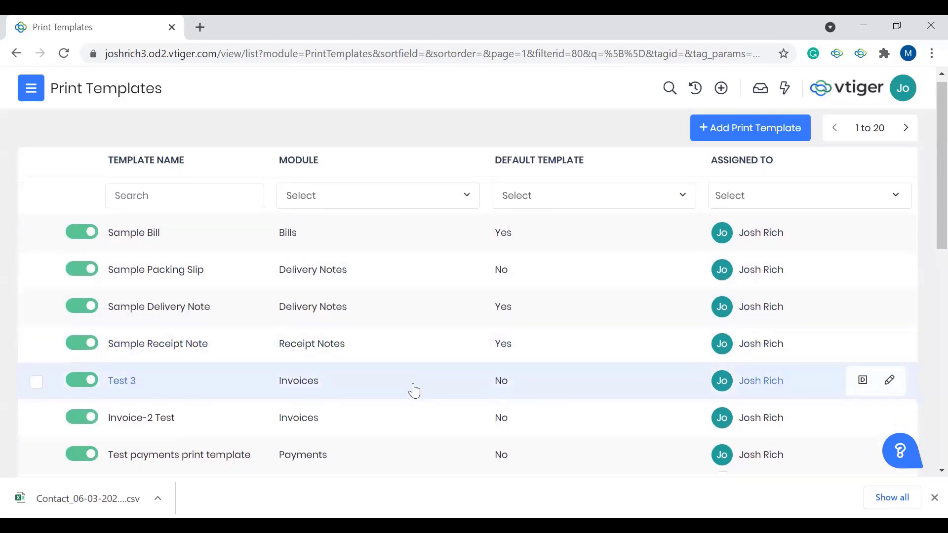
scroll(365, 351, up, 1)
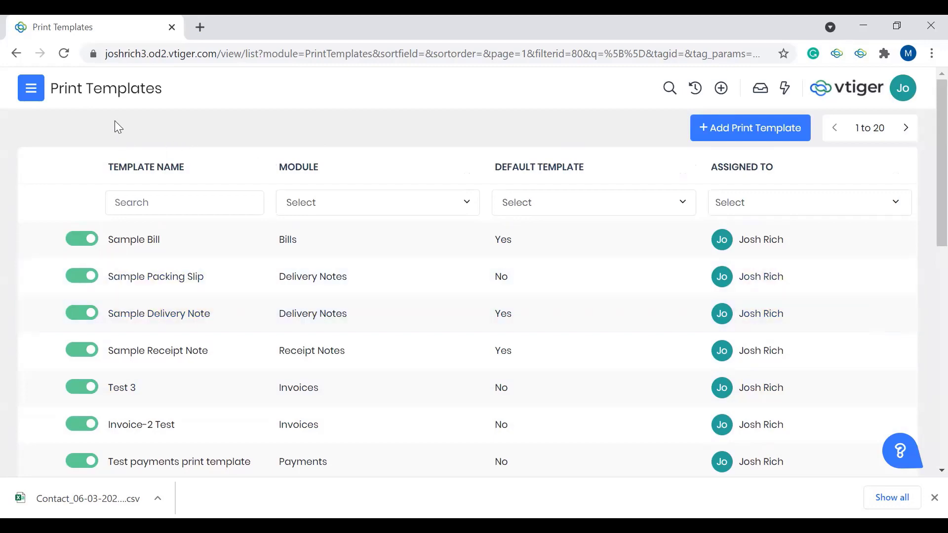
Step: Open the Discount Approval for editing from the Approvals settings and review its basic information
click(39, 96)
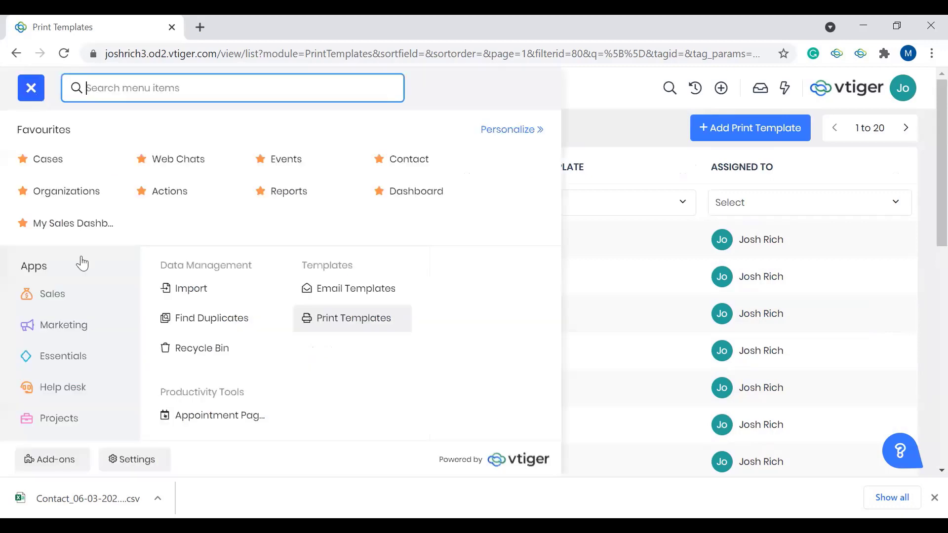
click(145, 471)
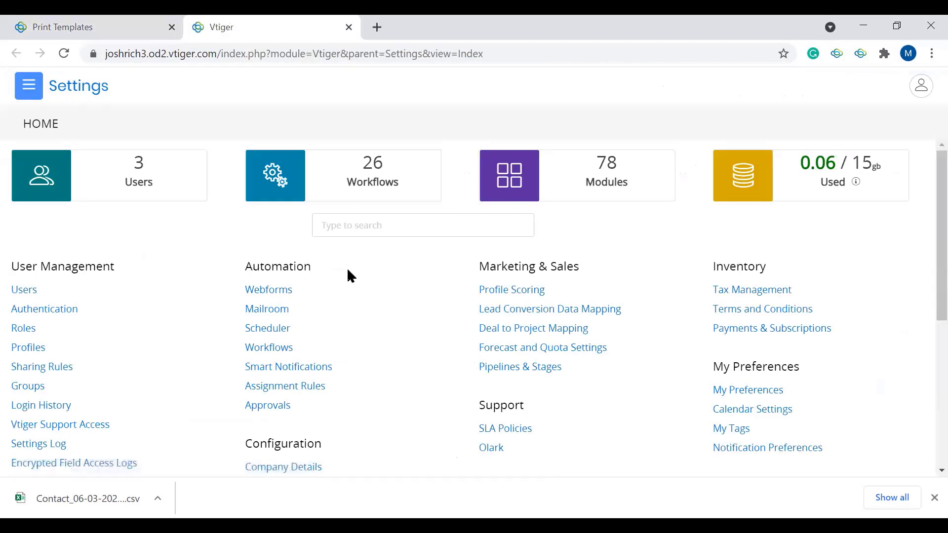
click(282, 413)
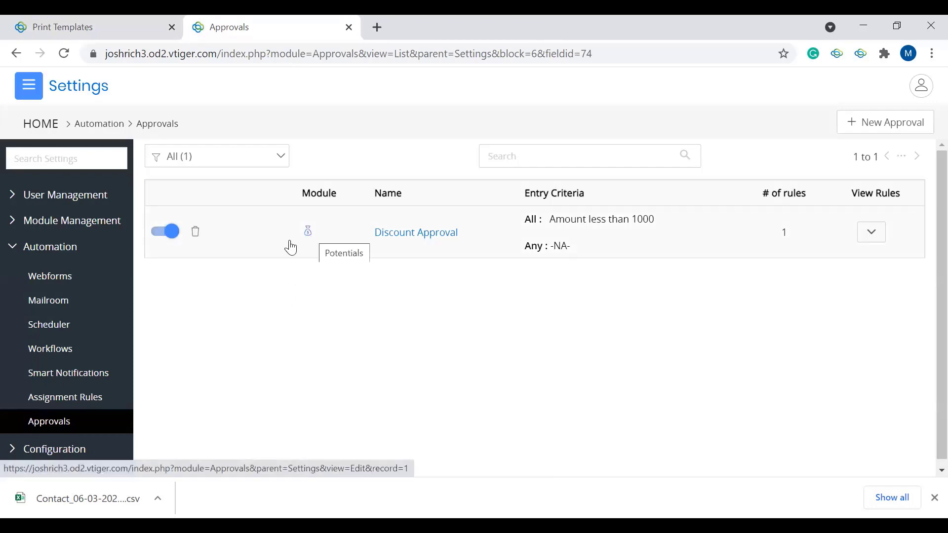
click(386, 247)
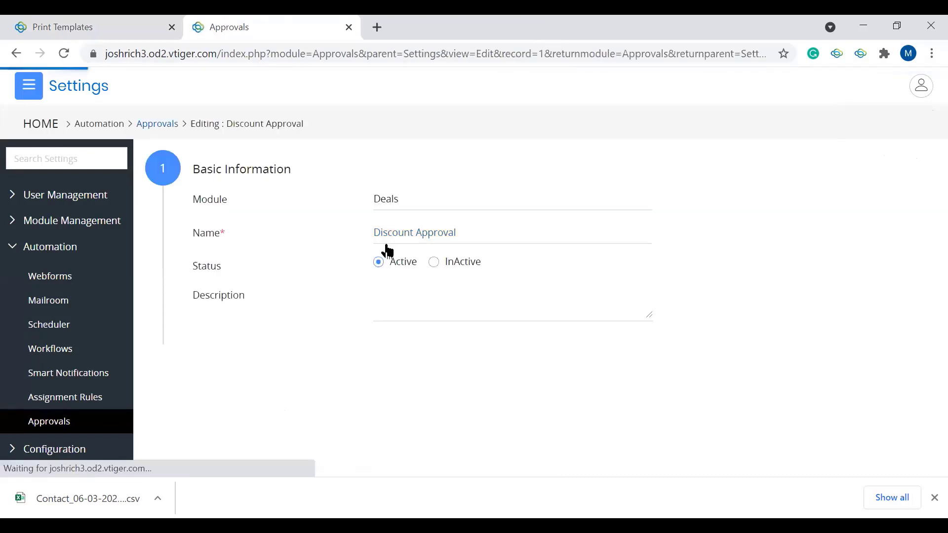
scroll(355, 224, down, 1)
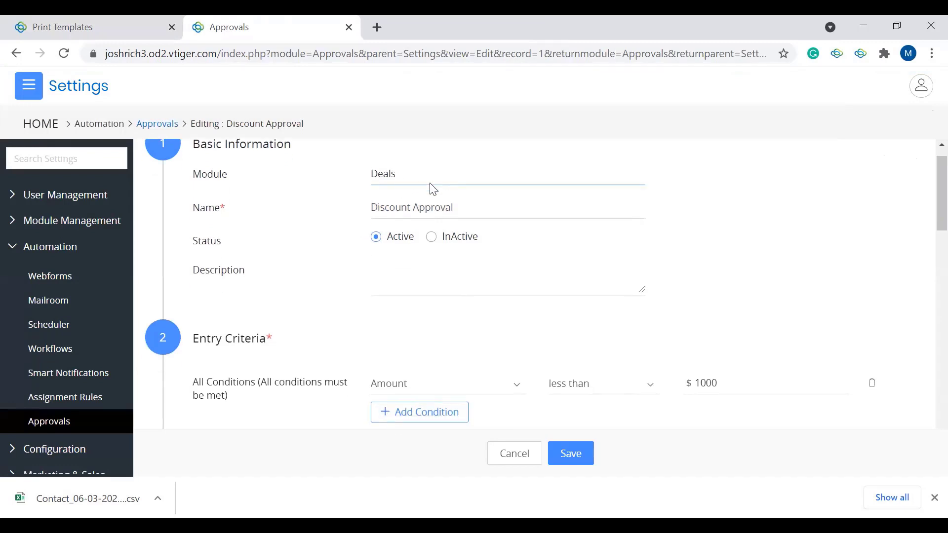
click(412, 208)
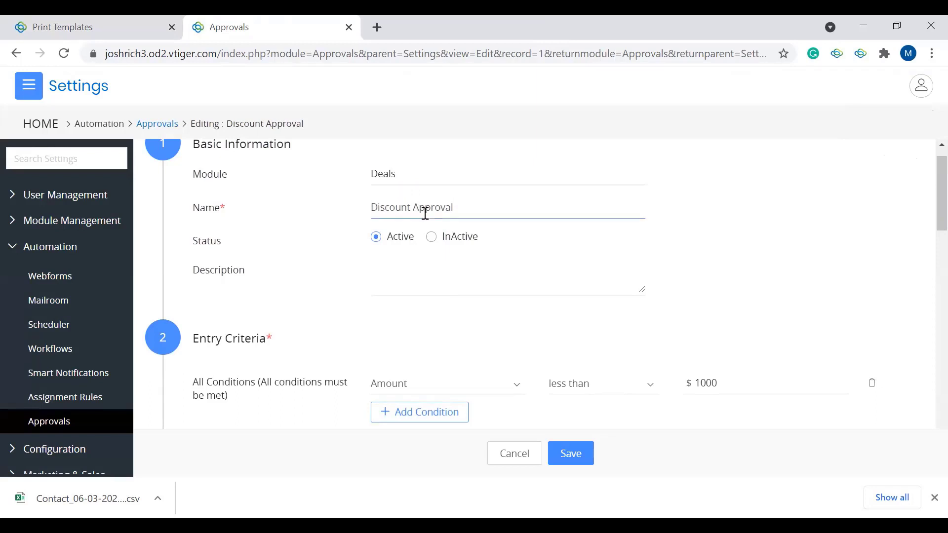
click(404, 271)
scroll(404, 271, down, 3)
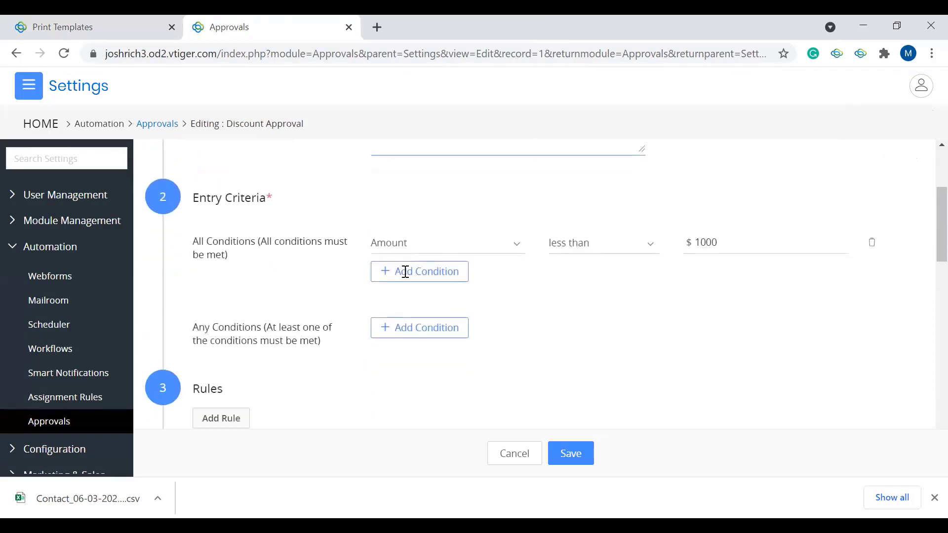
Step: Change the approval's entry criteria condition to Total discount percent greater than 5
click(471, 240)
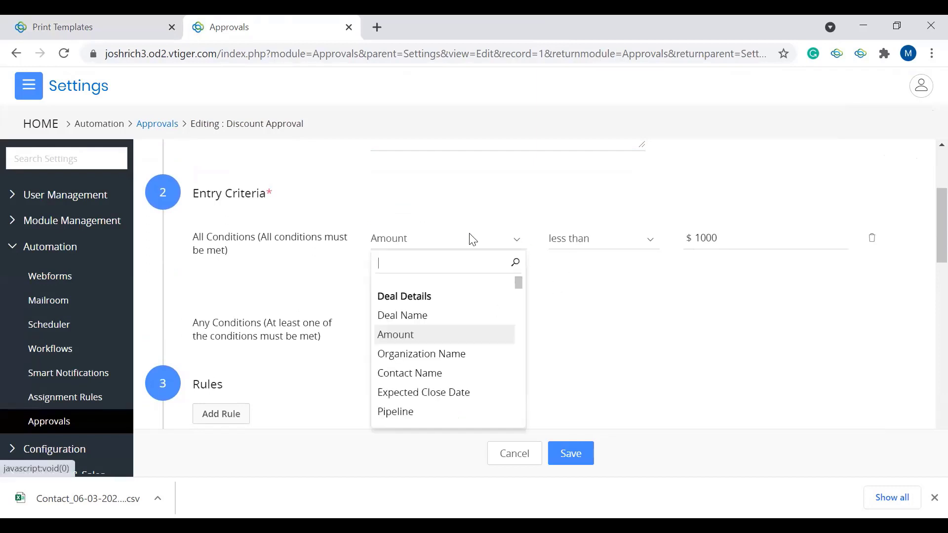
scroll(489, 319, down, 2)
text(dis)
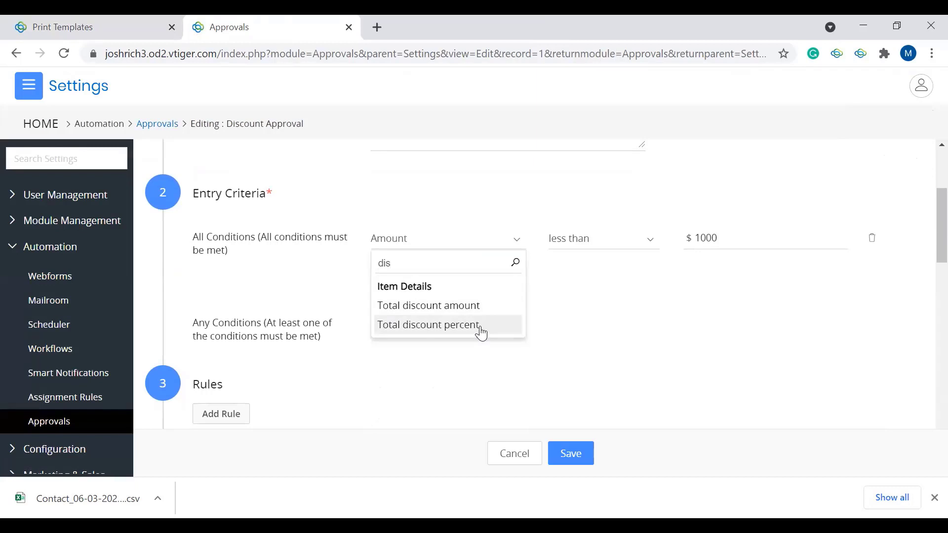
click(428, 329)
click(608, 237)
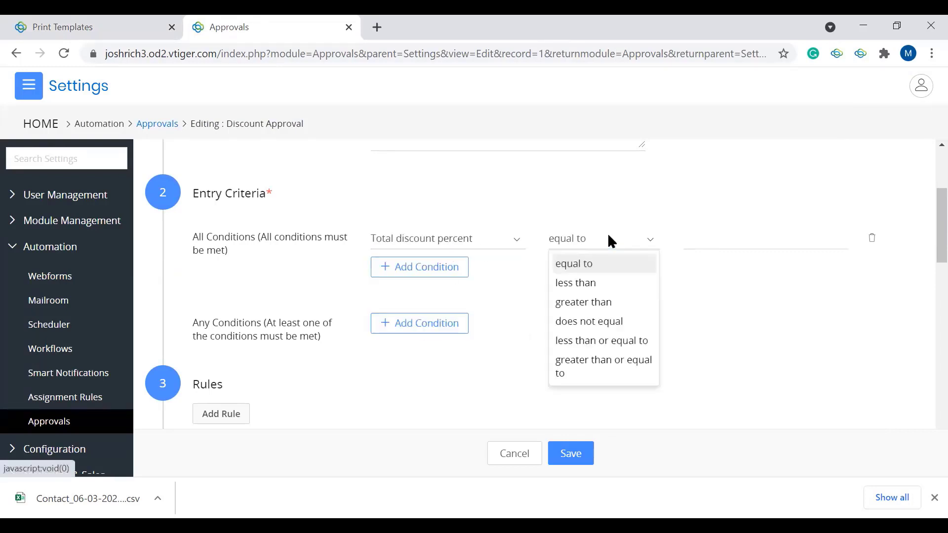
click(579, 301)
click(708, 237)
text(5)
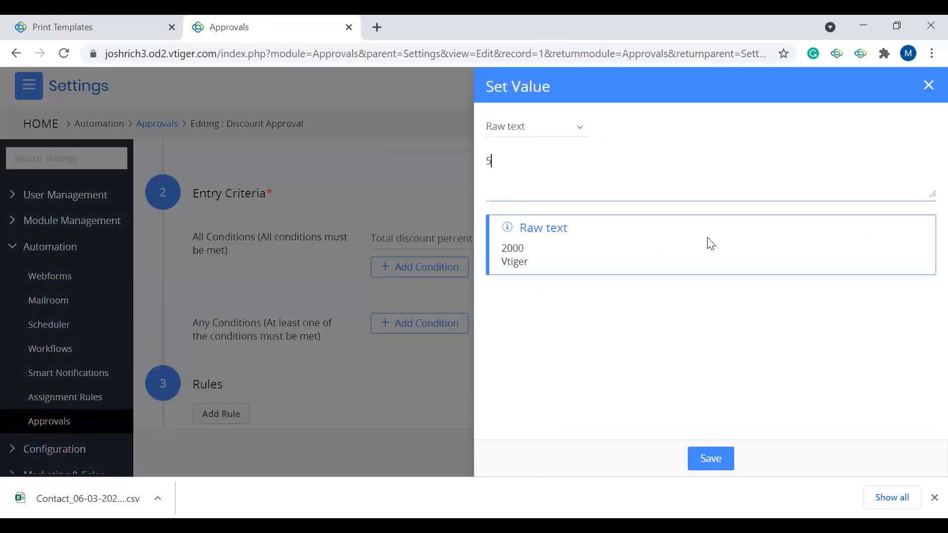
click(719, 458)
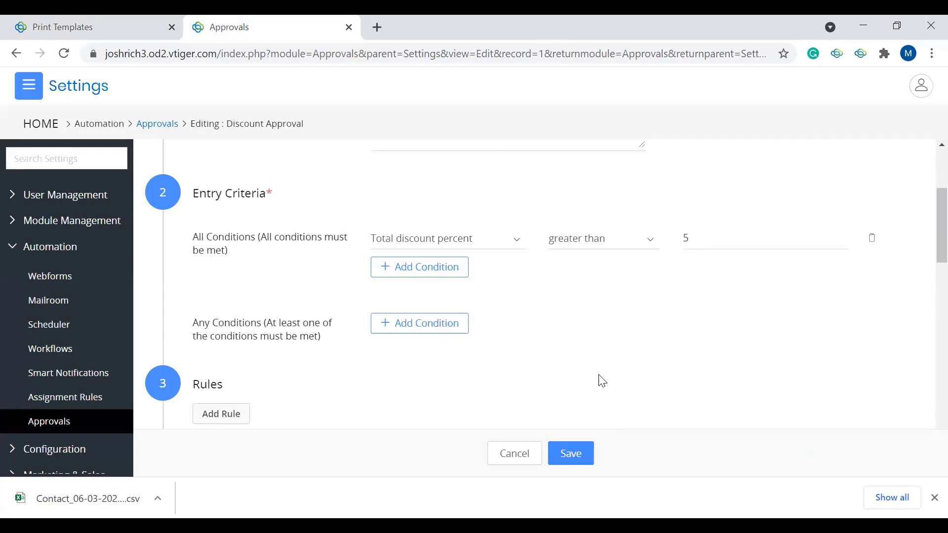
Step: Review the approval's rules, its owner profiles and approvers, and the final approval and rejection actions
scroll(602, 381, down, 5)
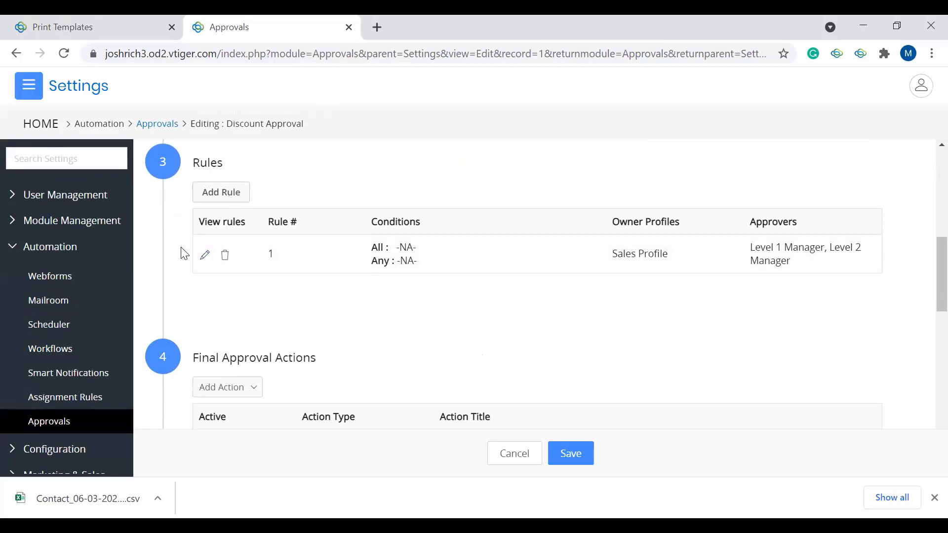
scroll(377, 284, down, 1)
scroll(377, 284, up, 1)
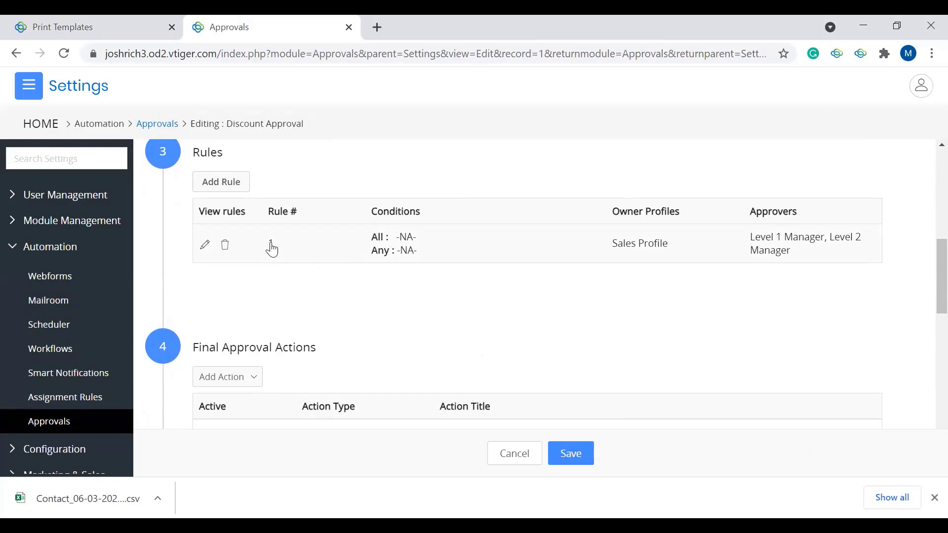
scroll(272, 249, down, 8)
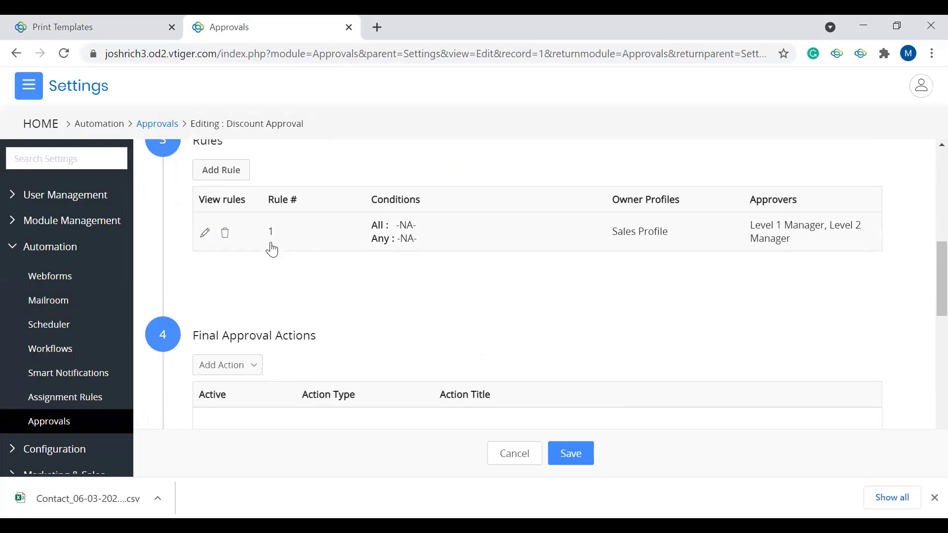
scroll(275, 248, down, 2)
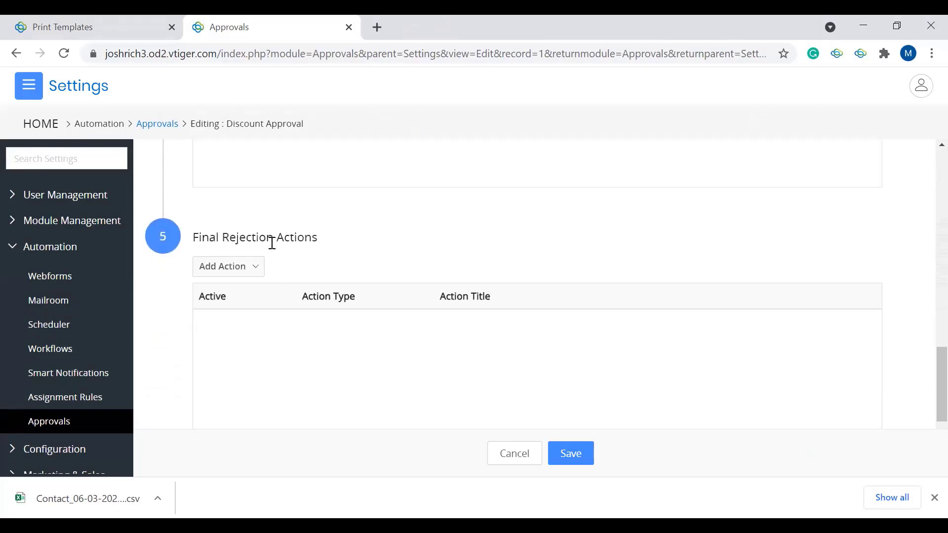
scroll(270, 243, up, 10)
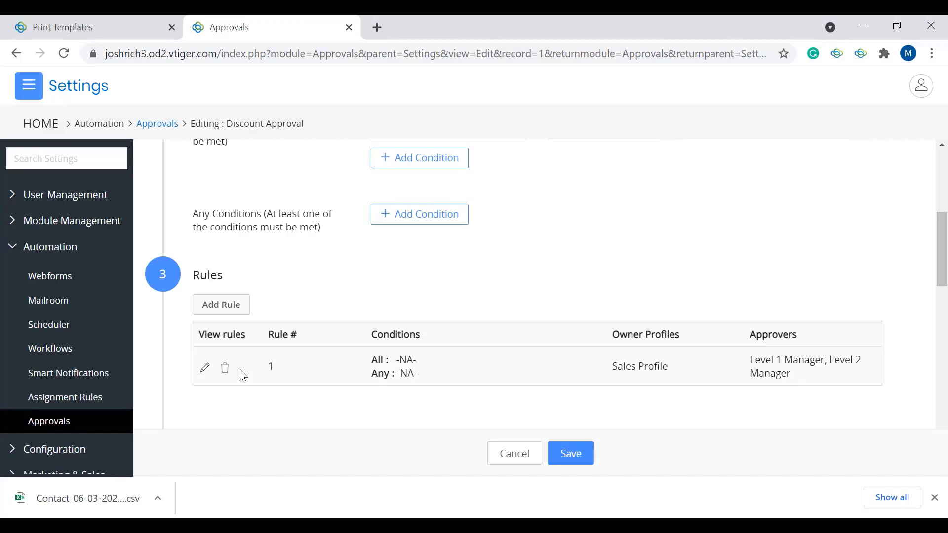
scroll(277, 385, up, 1)
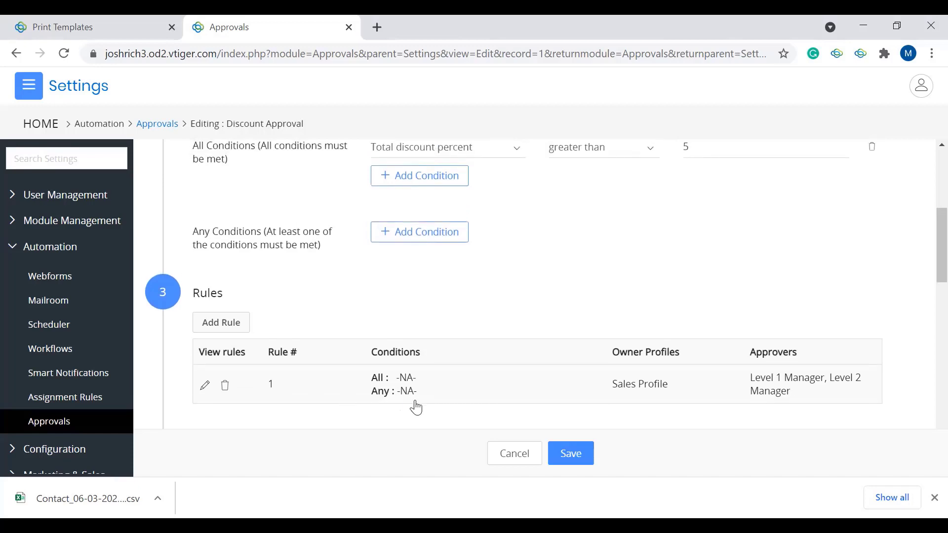
Step: Check the entry criteria once more and save the Discount Approval
scroll(417, 408, up, 5)
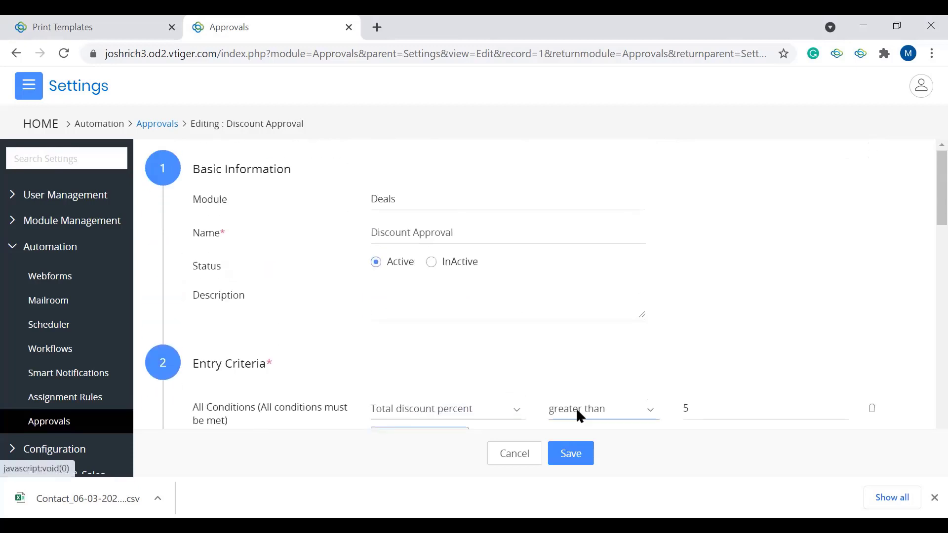
scroll(615, 381, down, 1)
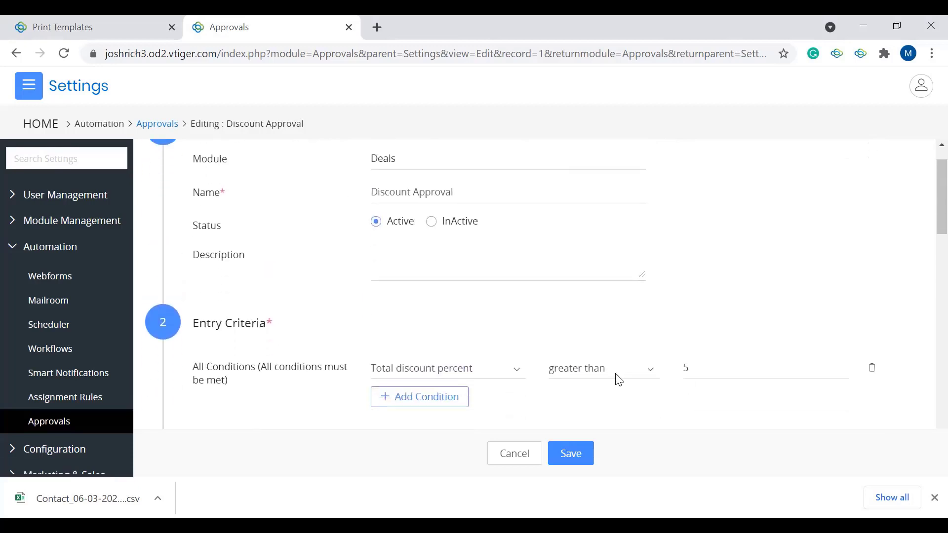
click(566, 457)
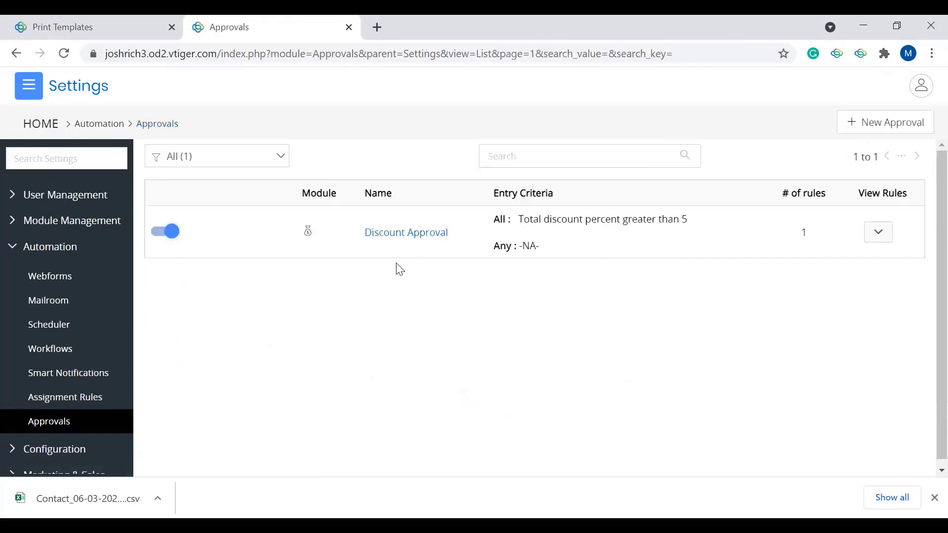
Step: Go to the Sales deals list and open the John's Guitars deal for editing
click(40, 92)
mouse_move(53, 166)
mouse_move(44, 207)
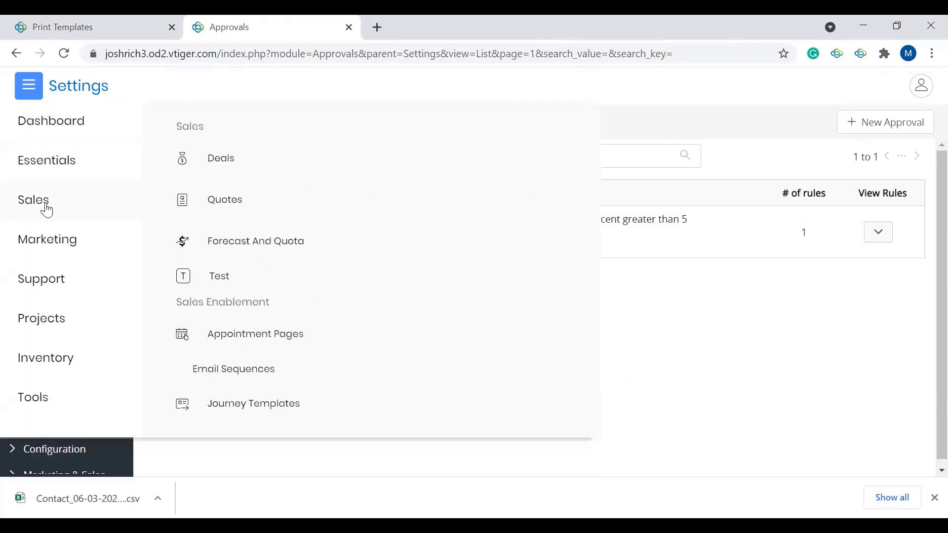
click(214, 169)
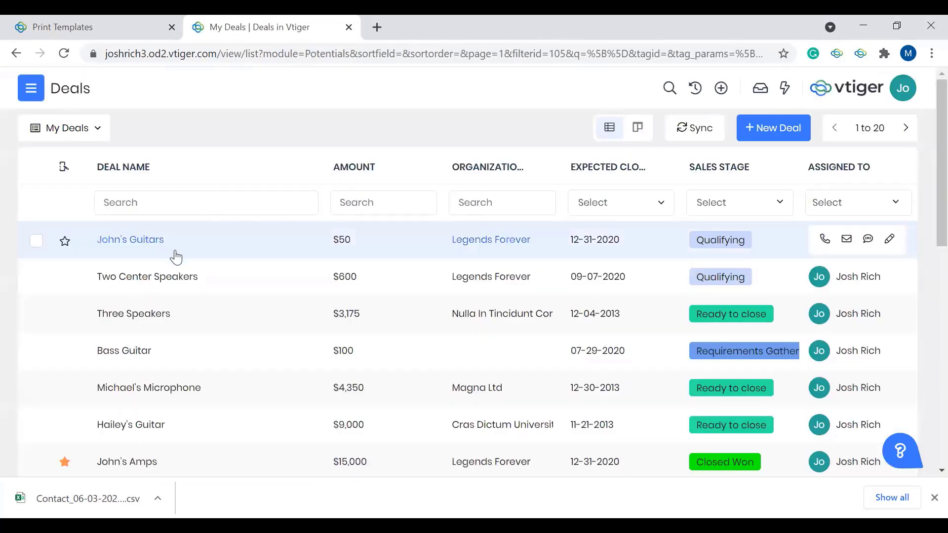
click(208, 241)
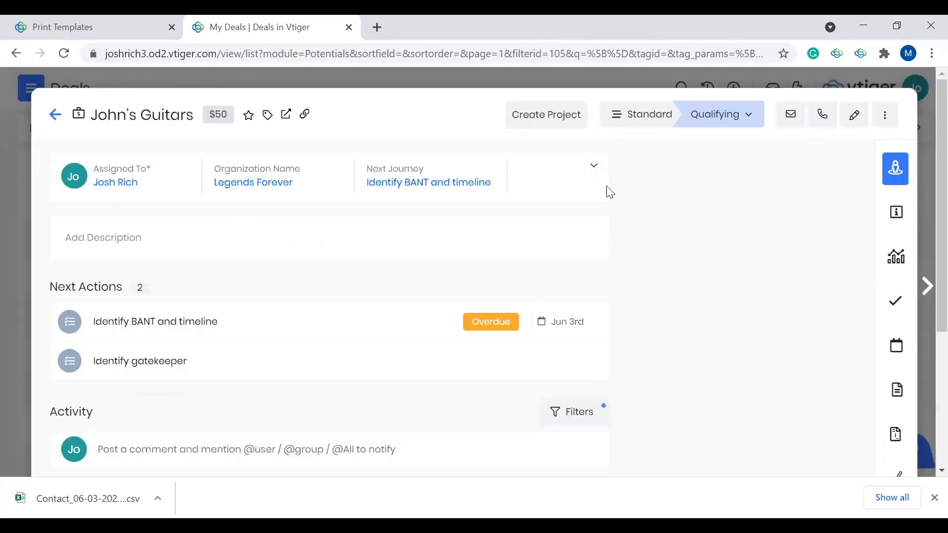
click(855, 122)
Step: Set the deal's overall discount to 10% in the item details and save, agreeing to keep updating line items from the quote
scroll(597, 195, down, 5)
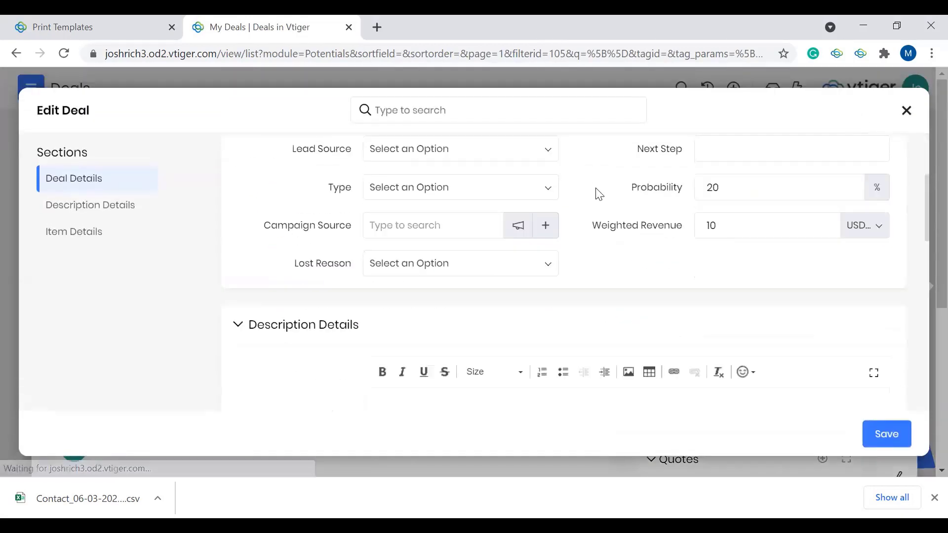
scroll(599, 194, down, 10)
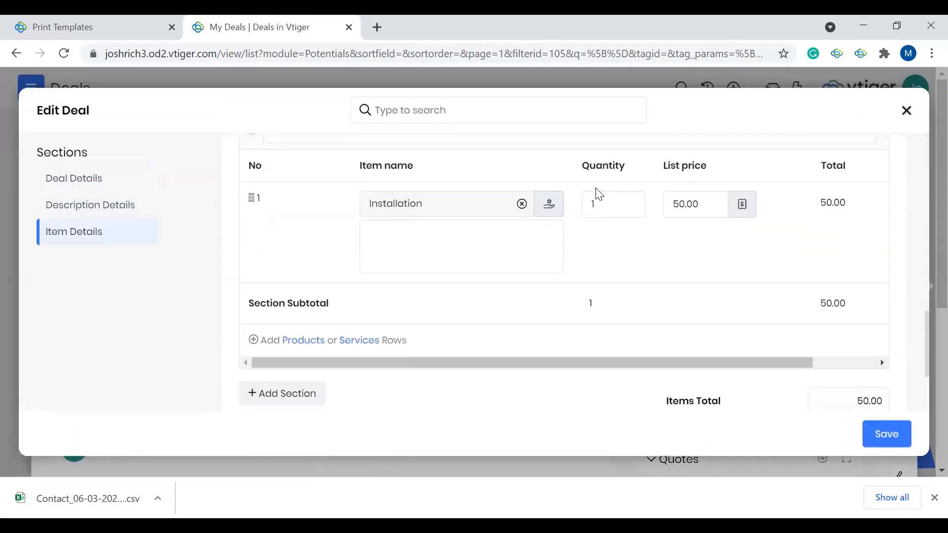
scroll(598, 195, down, 3)
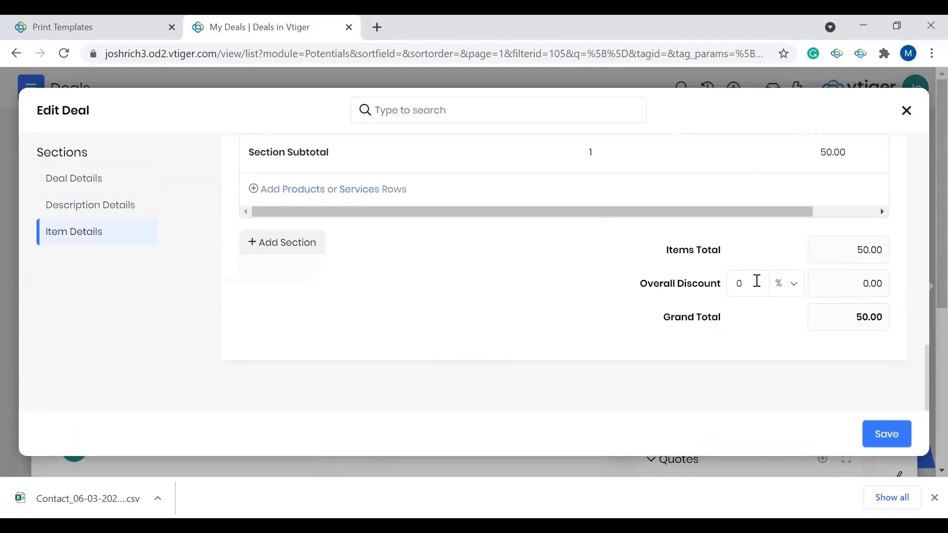
click(756, 281)
key(BackSpace)
text(10)
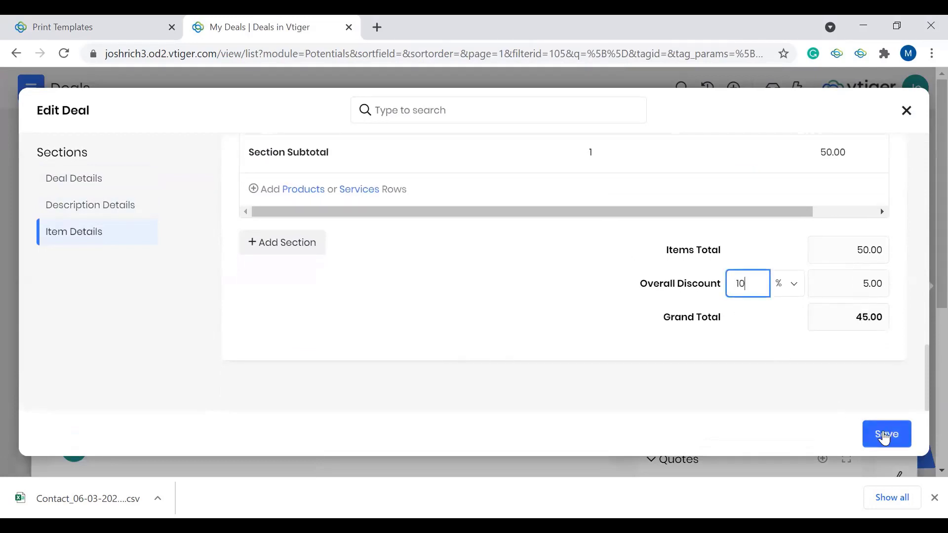
click(885, 437)
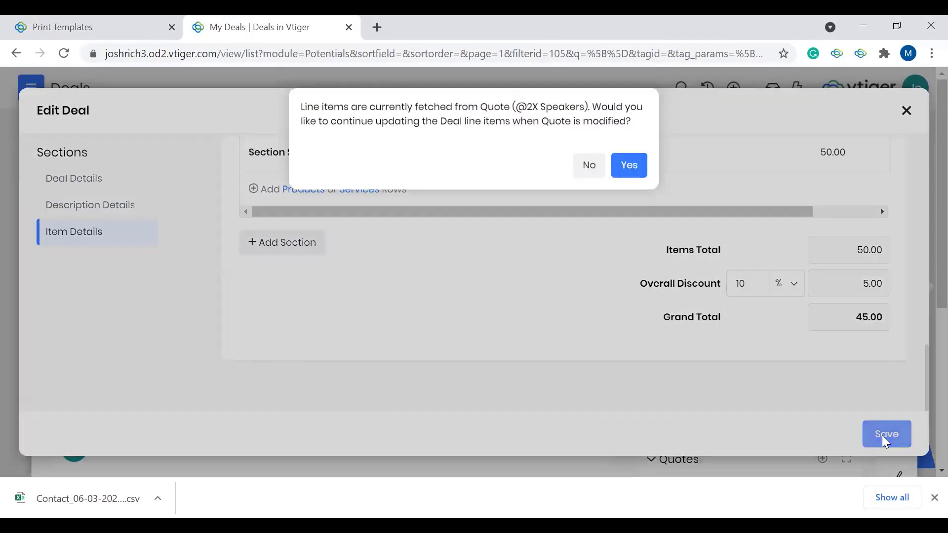
click(638, 169)
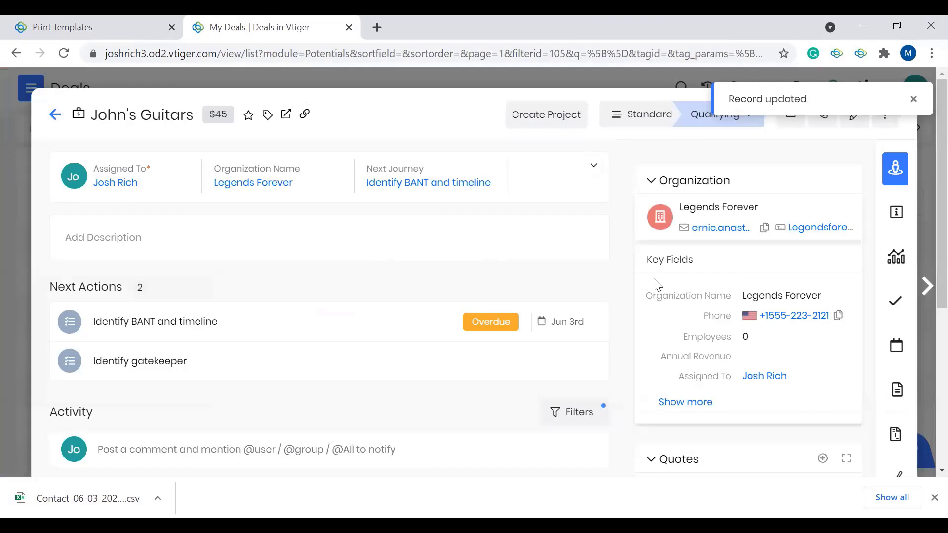
Step: Look over the saved deal's summary, activity and related quote, and return to the deals list
scroll(657, 285, down, 1)
scroll(657, 285, down, 4)
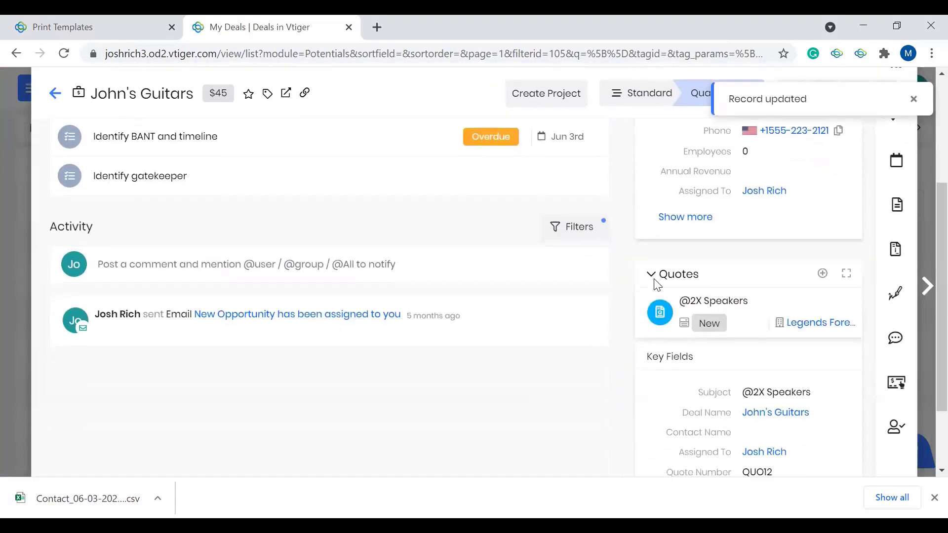
scroll(657, 285, up, 3)
scroll(657, 285, up, 2)
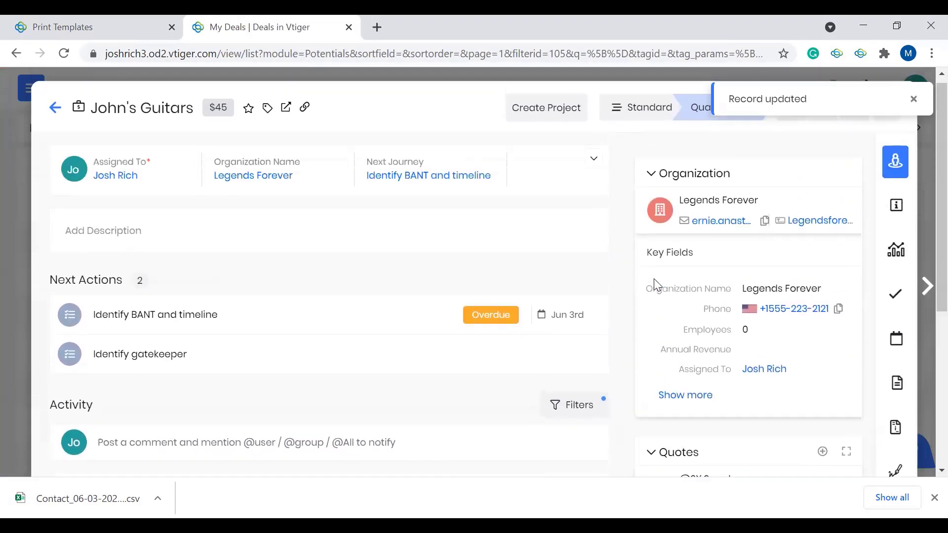
click(55, 115)
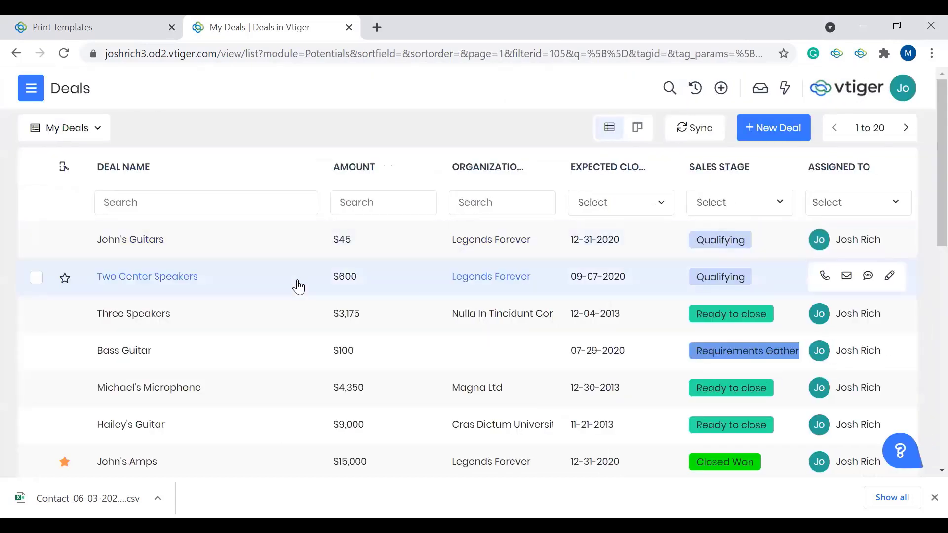
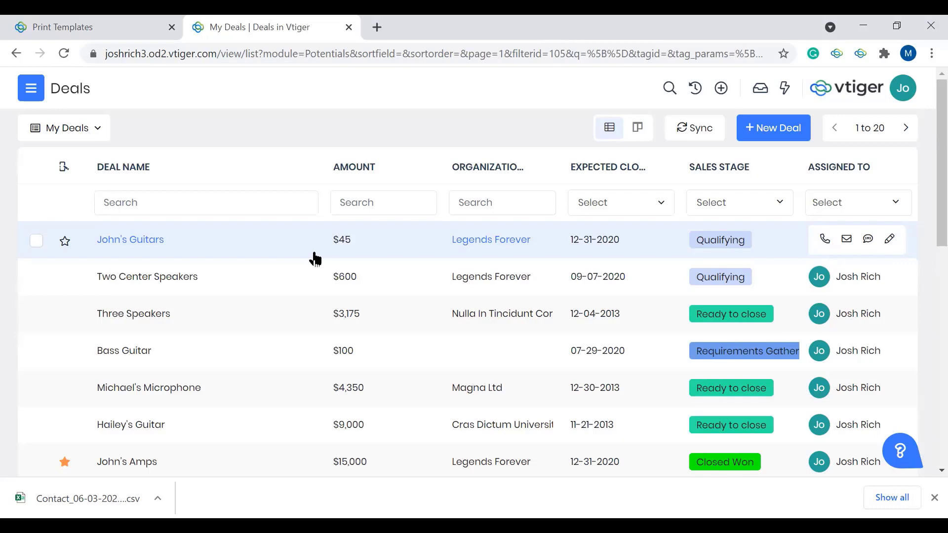
Step: Look through the app categories from Help desk to Platform, and open the Documents module under Essentials
click(38, 98)
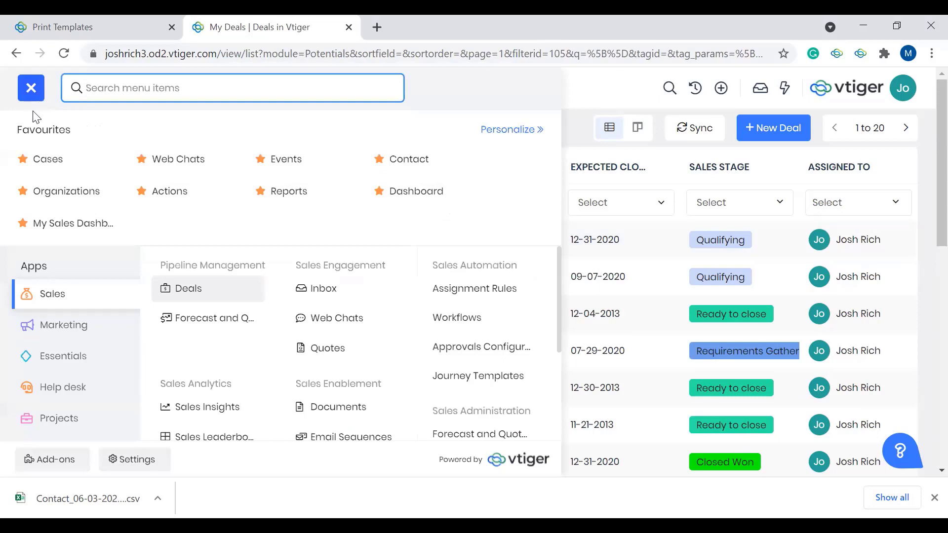
click(93, 384)
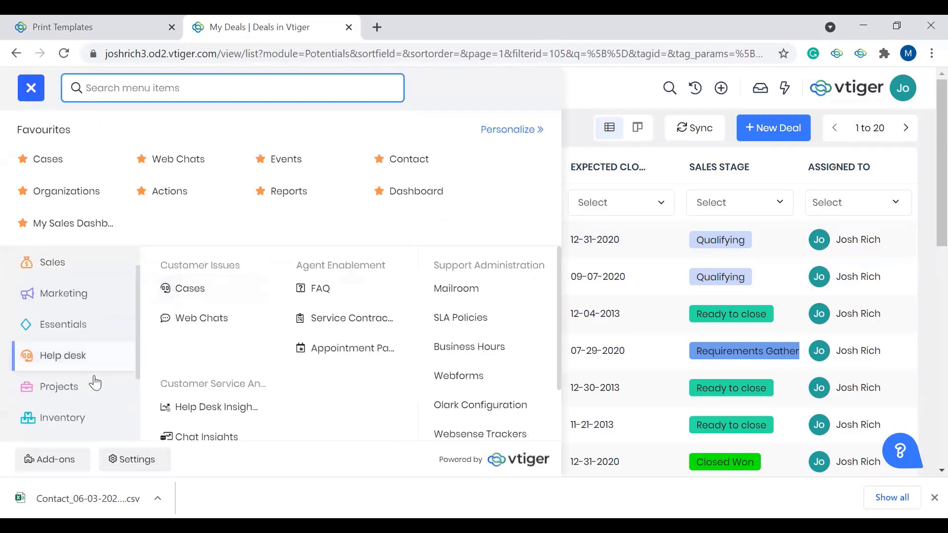
click(83, 400)
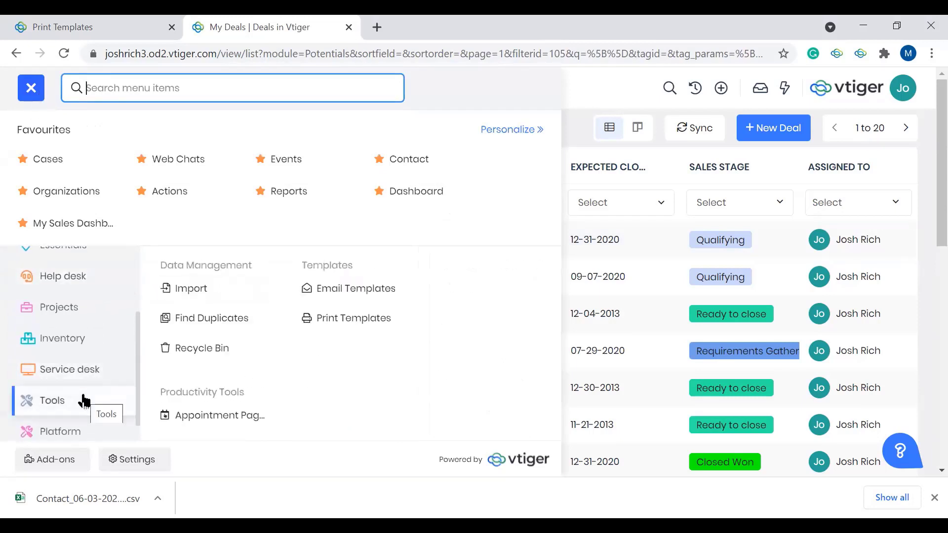
click(77, 346)
scroll(79, 347, down, 1)
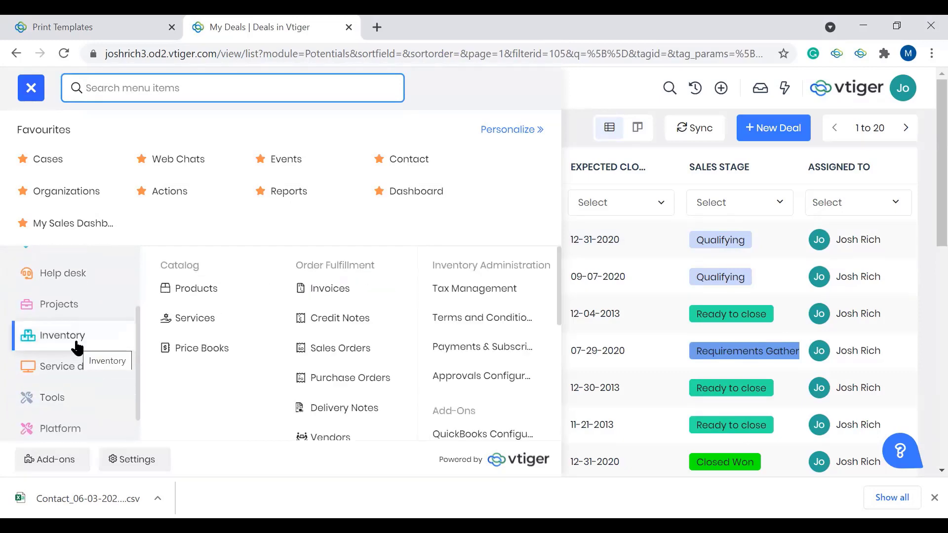
click(75, 423)
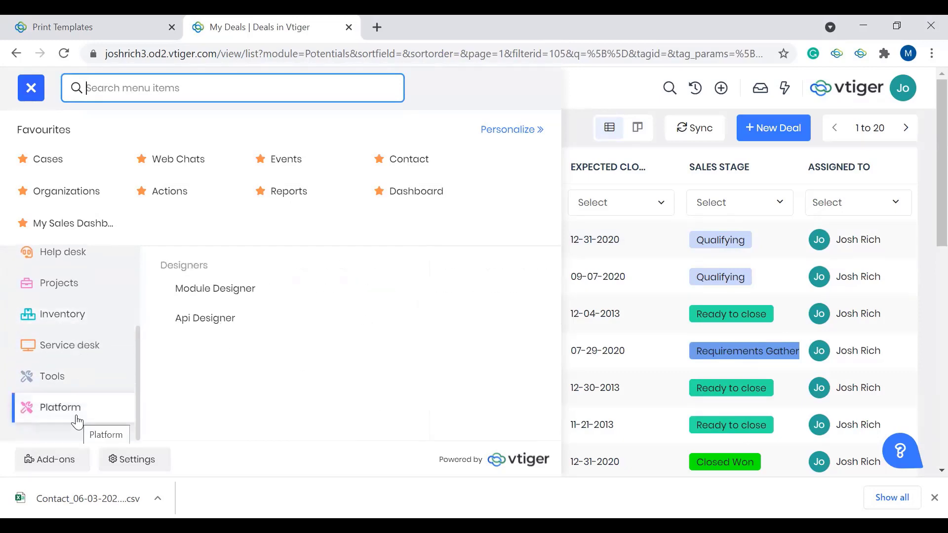
scroll(74, 318, up, 4)
click(74, 324)
click(63, 365)
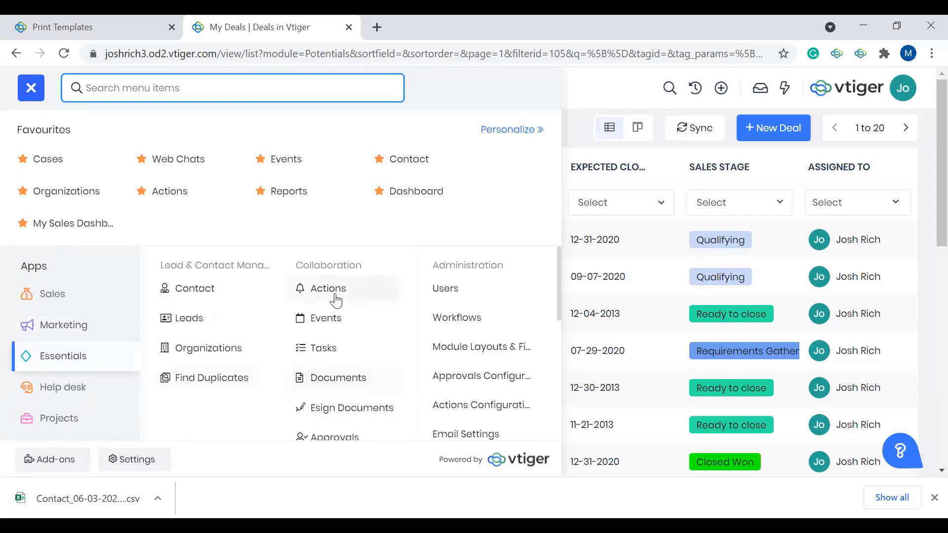
click(363, 384)
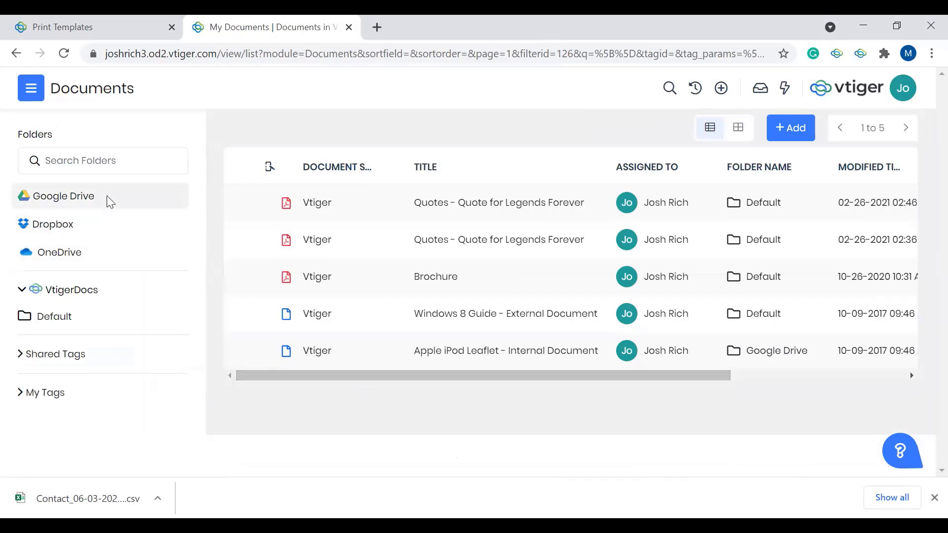
Step: View the Google Drive and Dropbox document folders, and look at the blank new-document form before discarding it
click(75, 200)
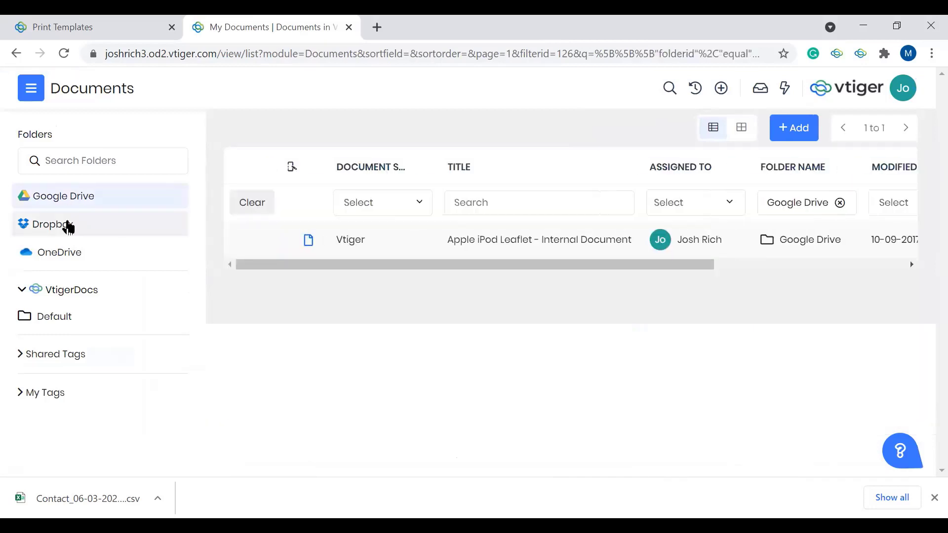
click(69, 227)
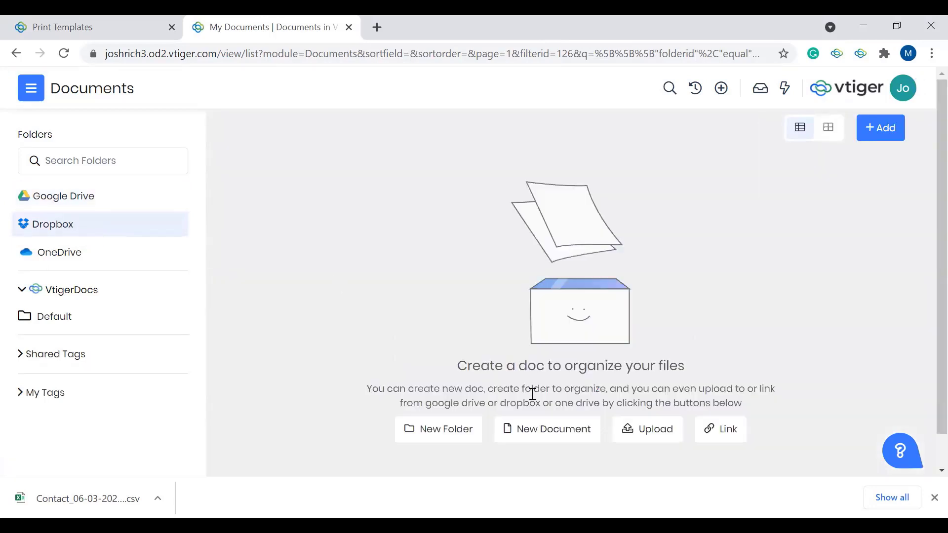
click(587, 439)
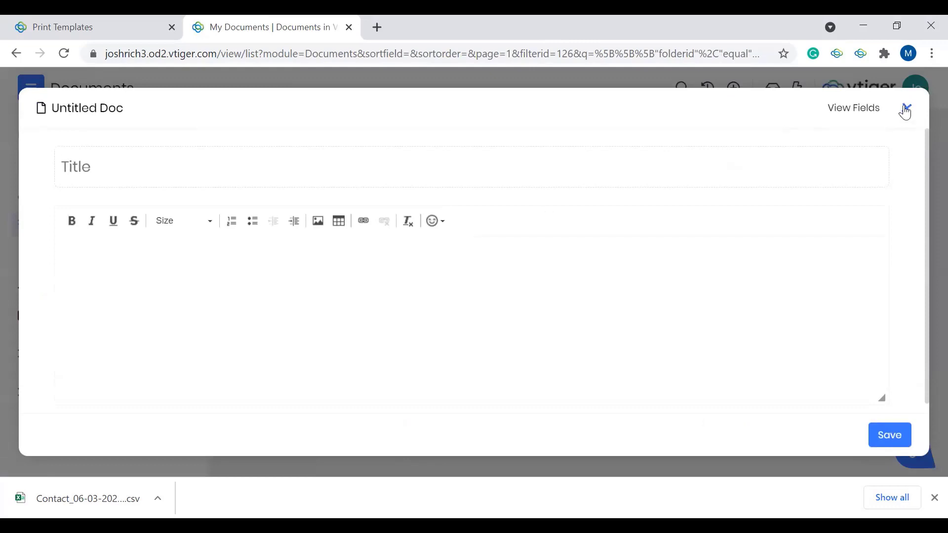
click(905, 113)
click(634, 151)
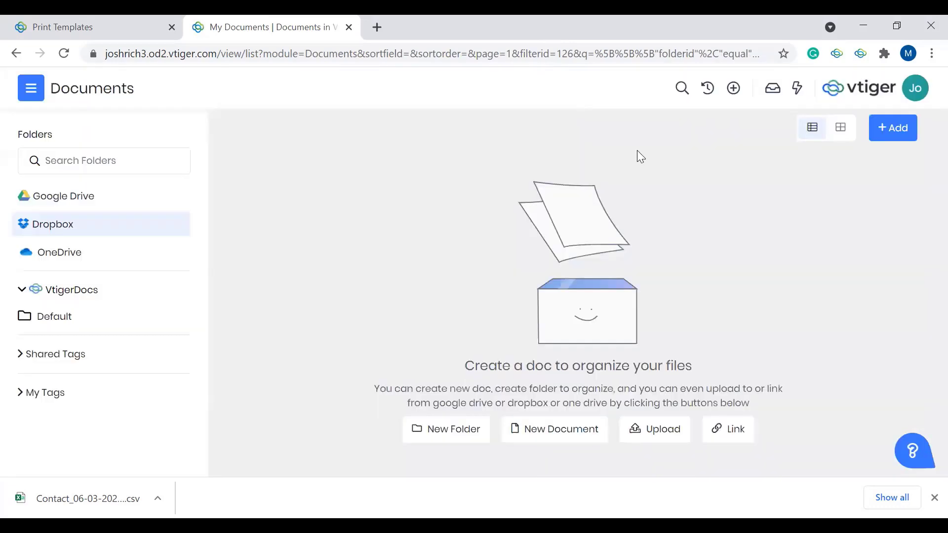
Step: Look over the Upload Document form with Google Drive as the document storage, and discard it
click(872, 133)
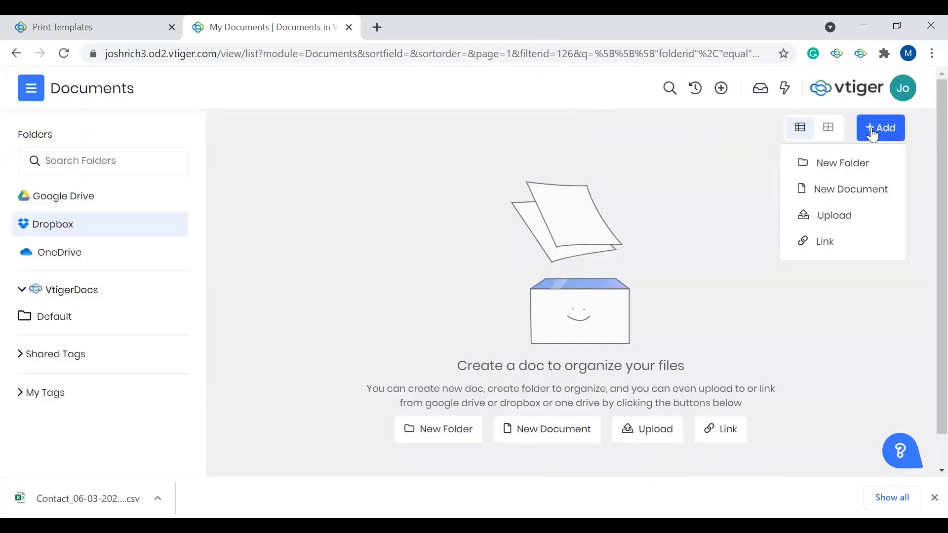
click(835, 214)
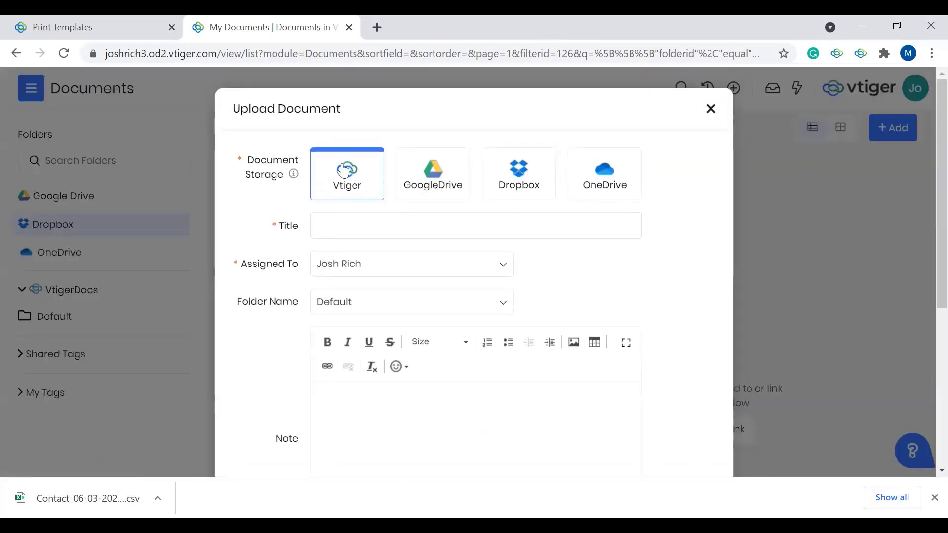
click(438, 189)
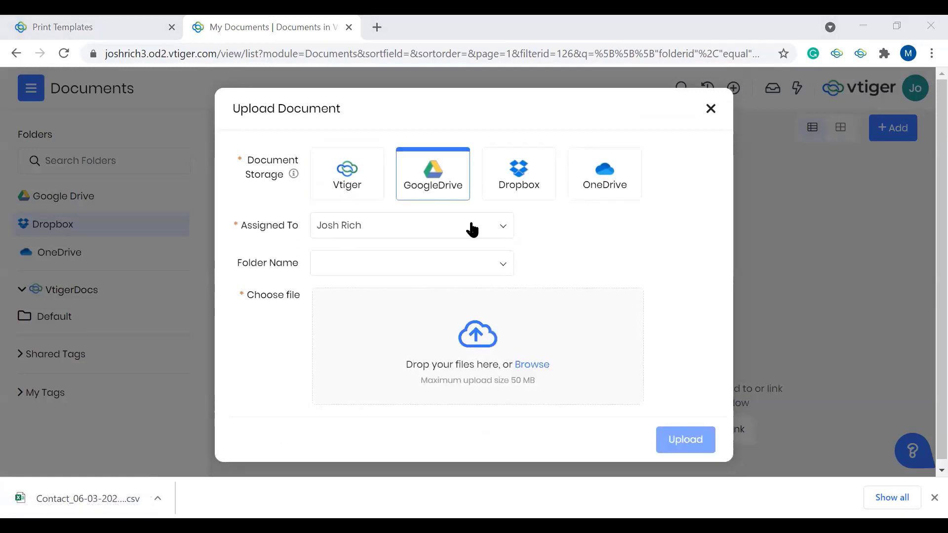
click(759, 221)
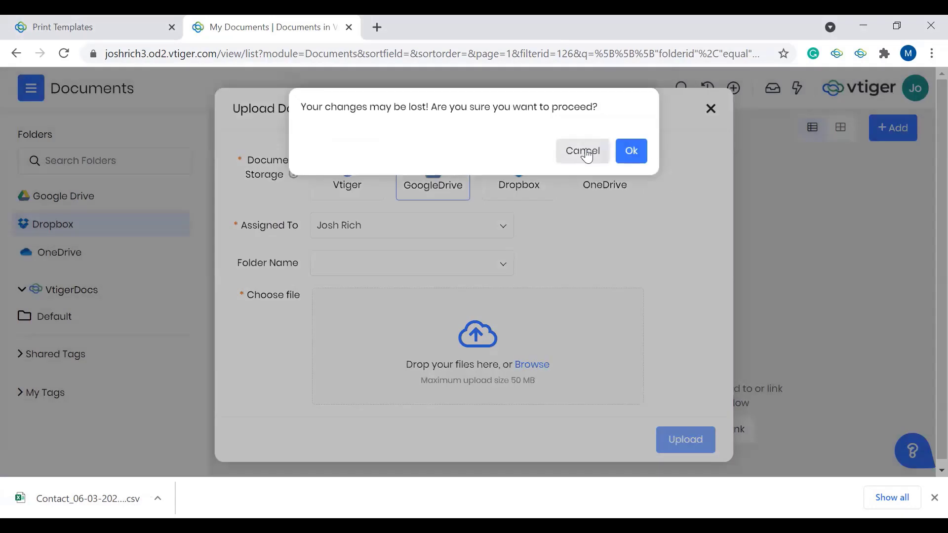
click(585, 152)
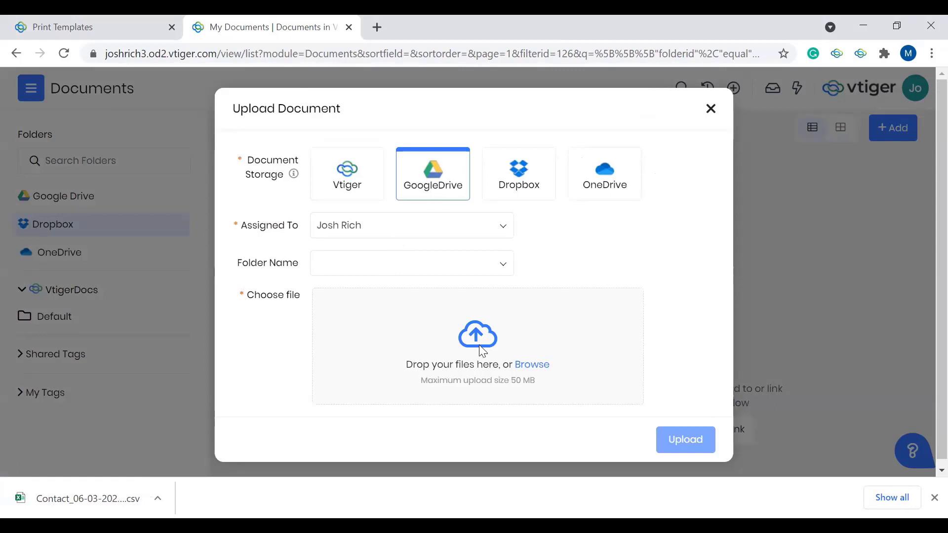
click(711, 109)
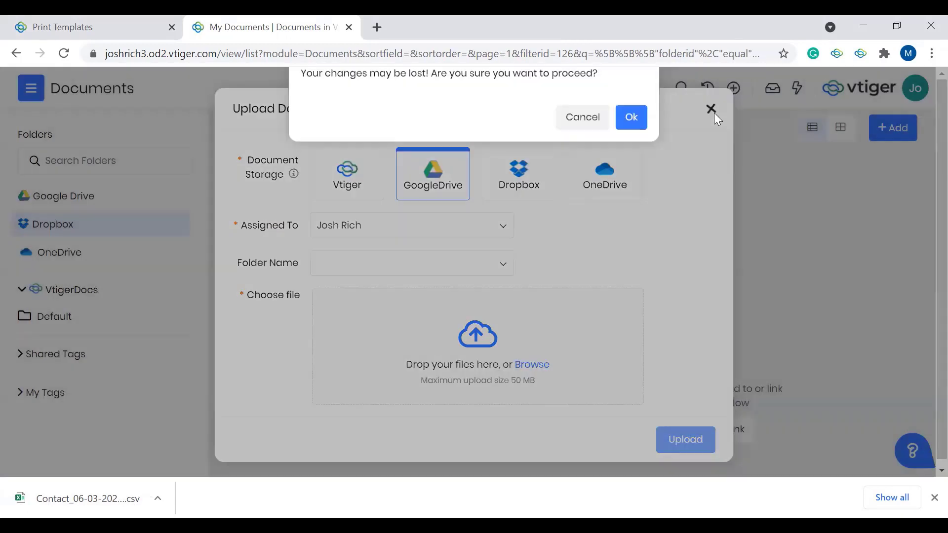
click(644, 150)
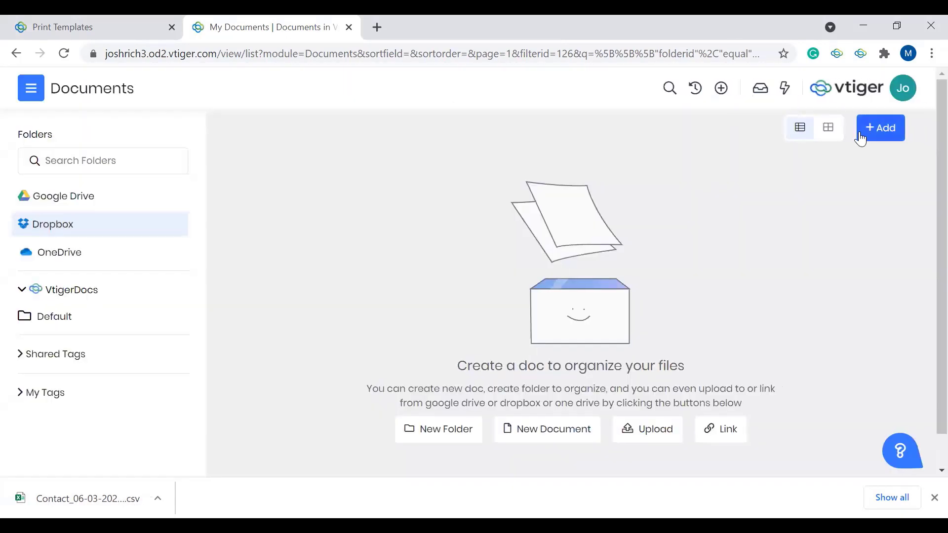
Step: Examine the title and body areas of the new-document editor, and close it without saving
click(861, 140)
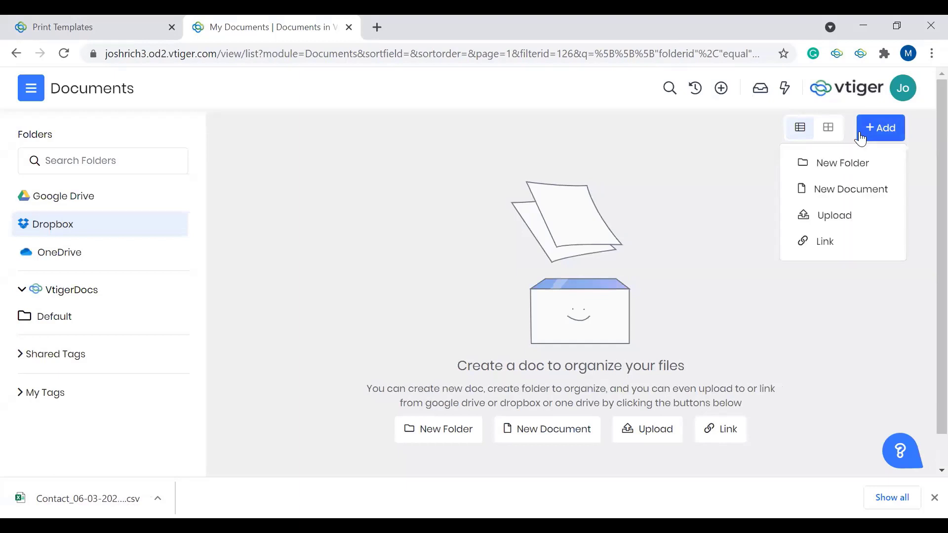
click(838, 192)
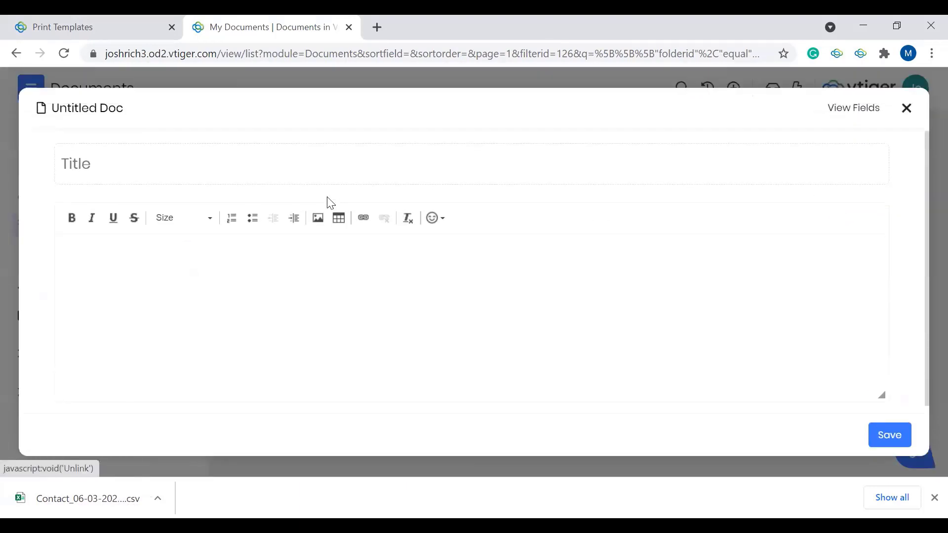
click(907, 109)
click(635, 154)
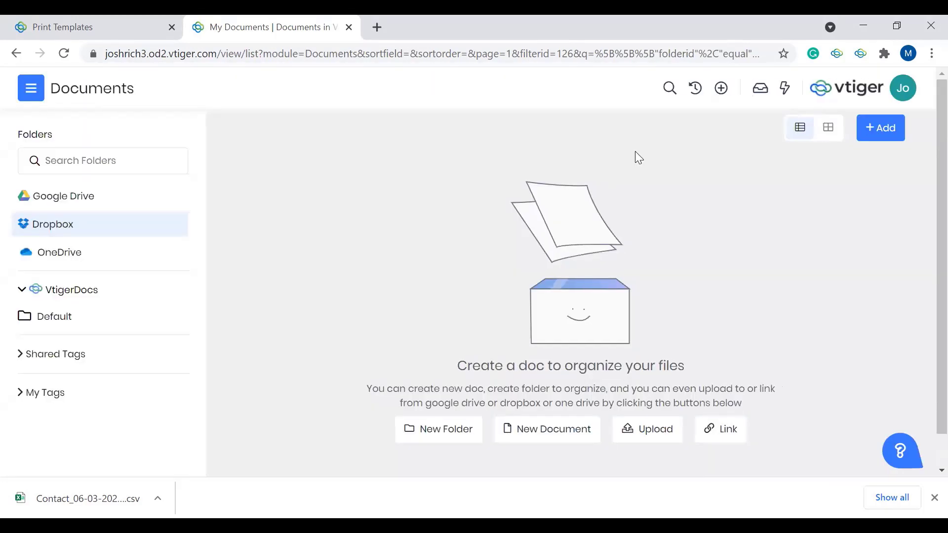
click(525, 423)
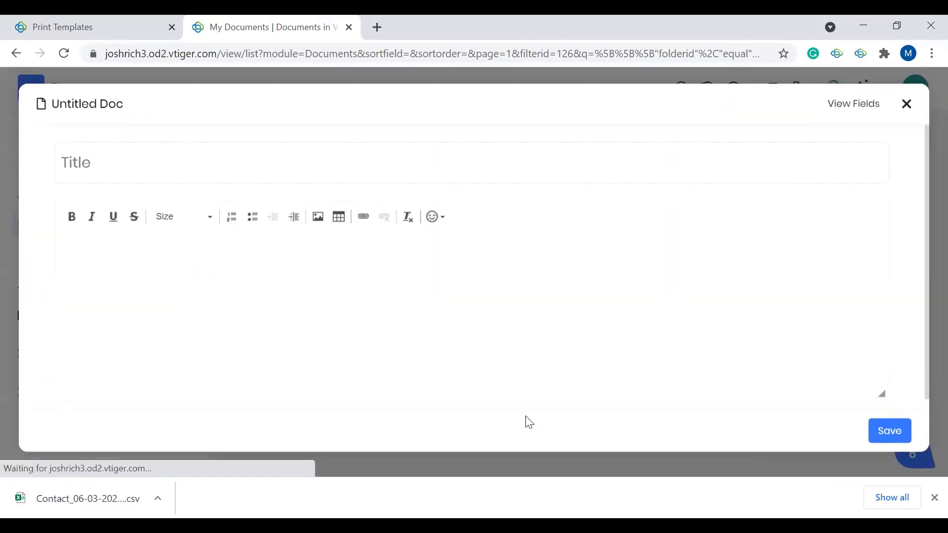
click(299, 179)
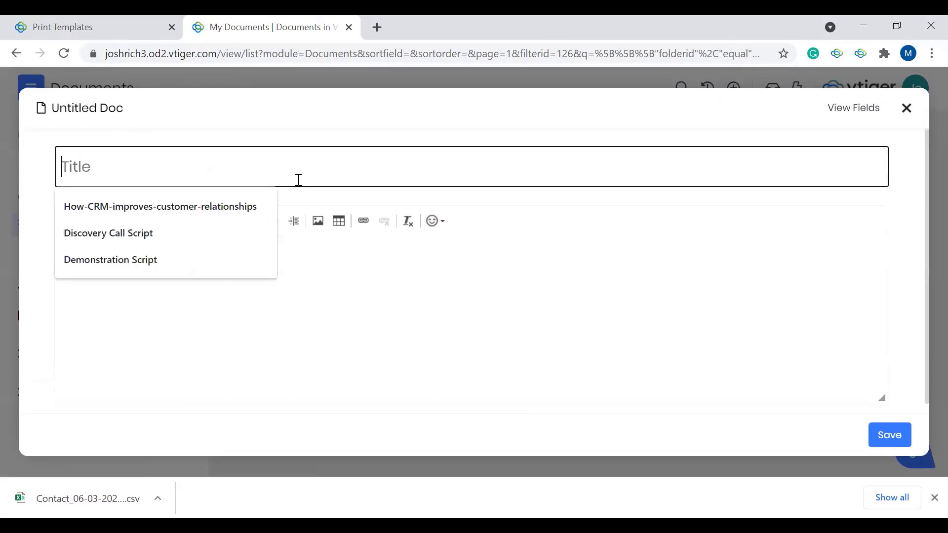
click(369, 273)
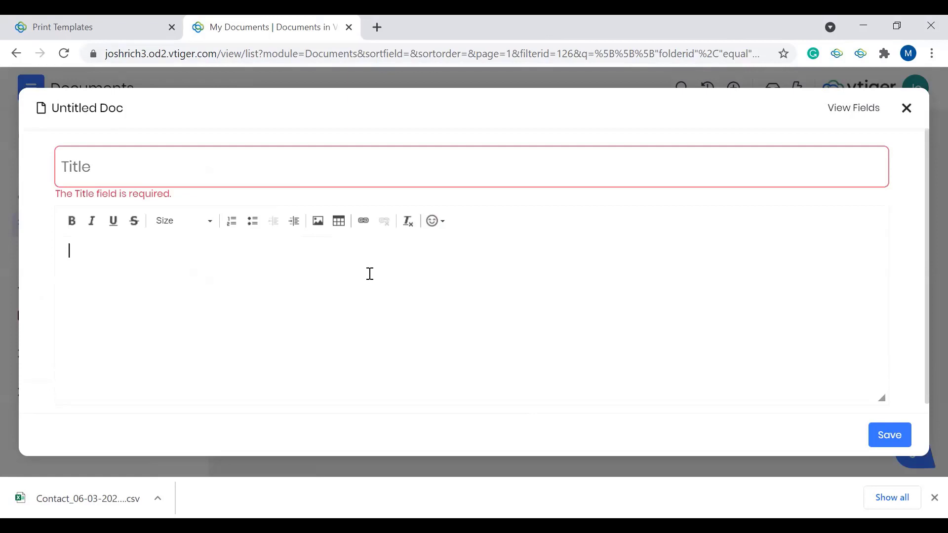
click(906, 108)
click(633, 151)
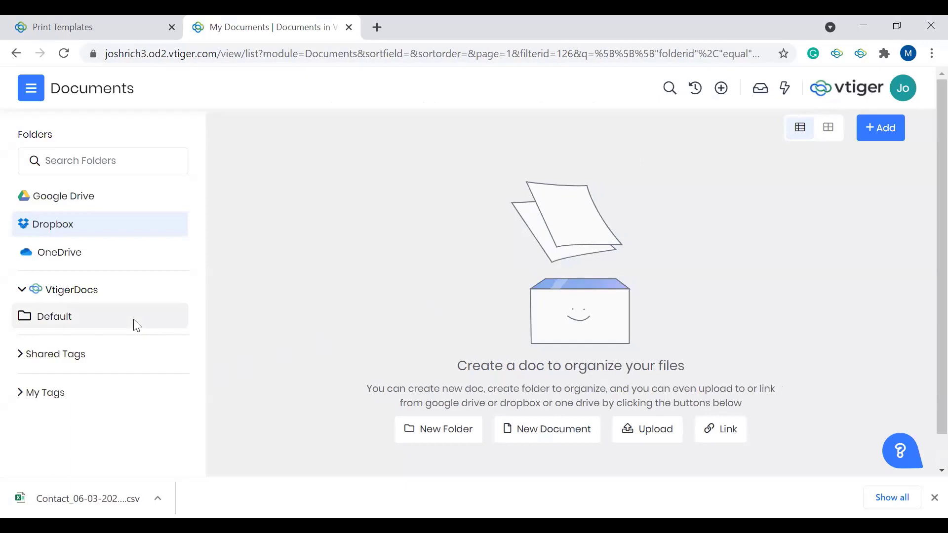
Step: View the documents in the VtigerDocs Default folder, and open the Legends Forever CEO's record from the Essentials contacts list
click(59, 325)
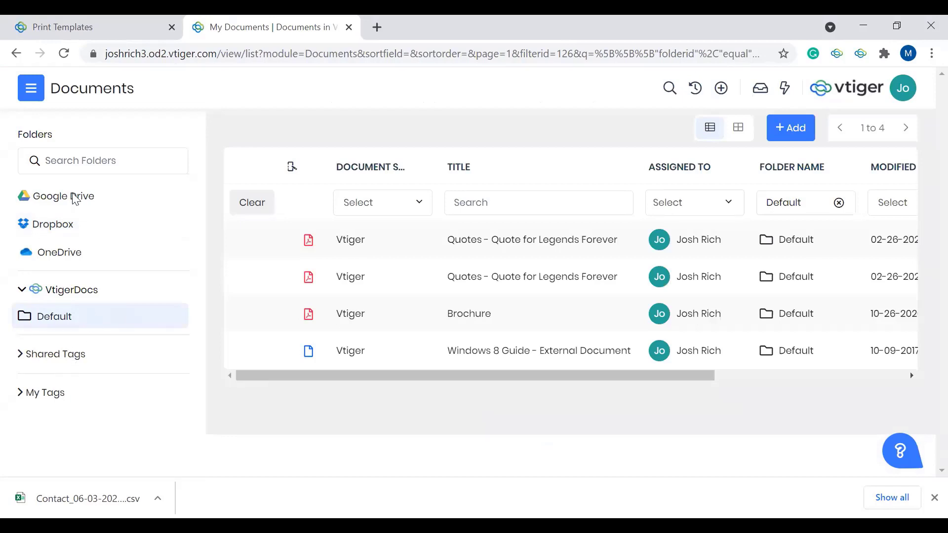
click(30, 98)
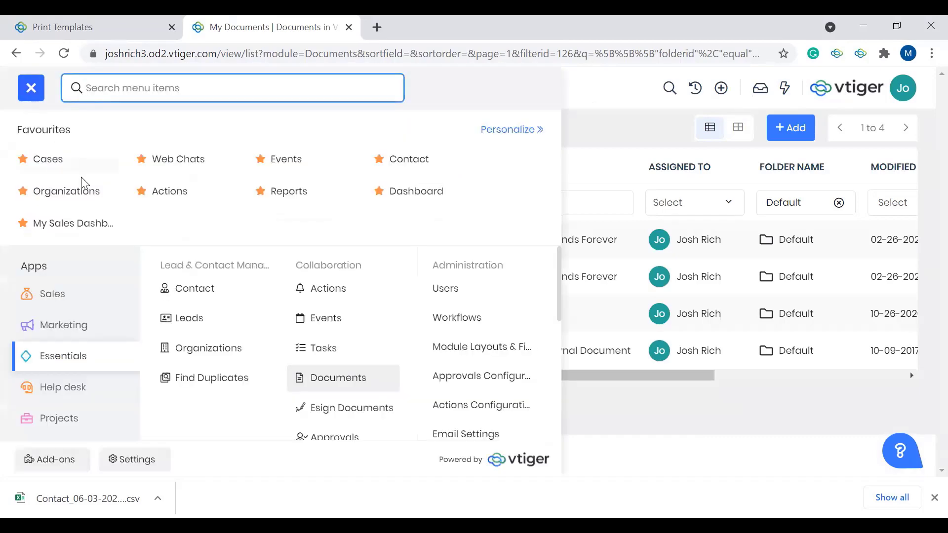
mouse_move(127, 338)
mouse_move(99, 360)
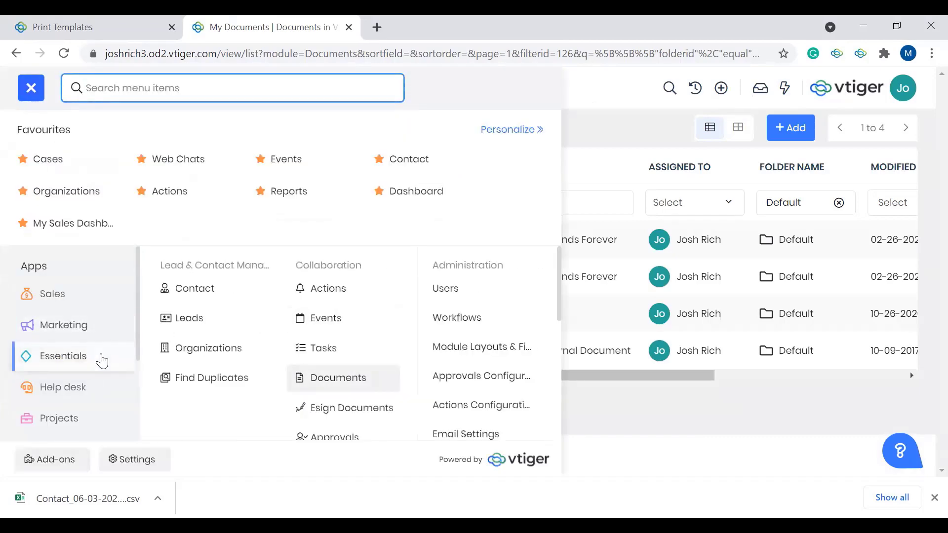
click(217, 294)
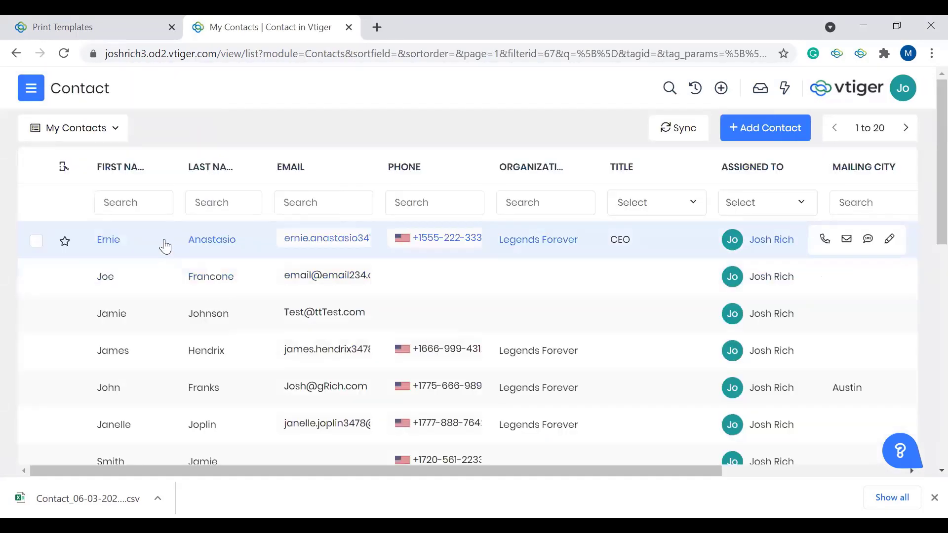
click(165, 246)
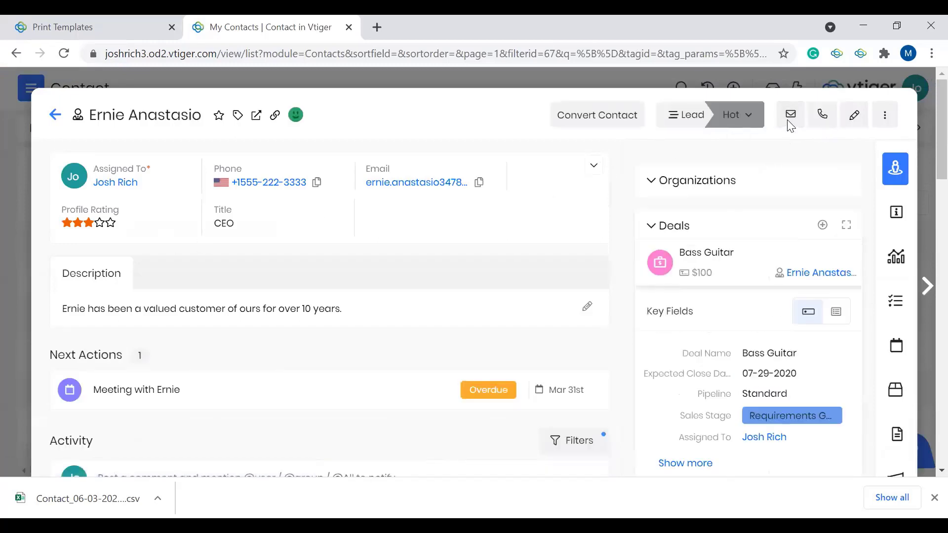
Step: Compose an email to the contact with a link to the Brochure Vtiger document in its body, and close it without sending
click(790, 119)
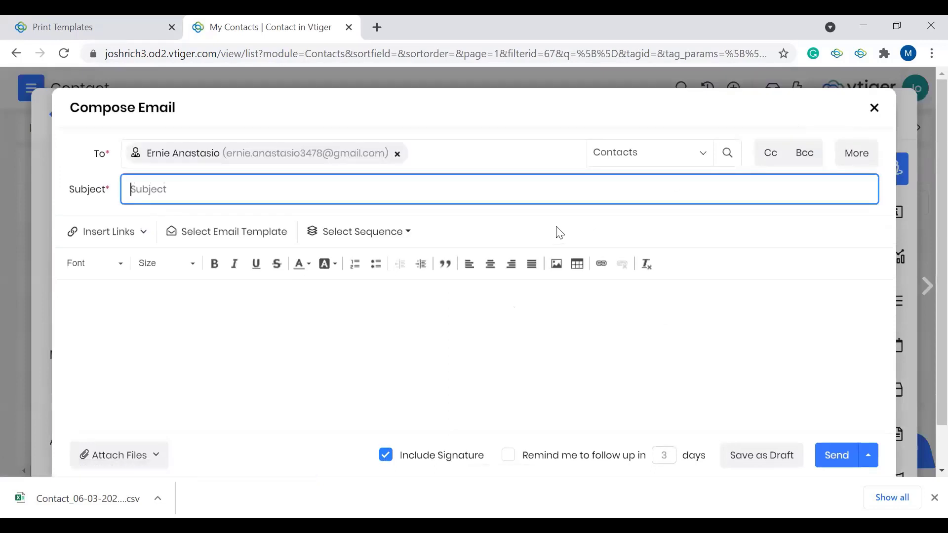
click(132, 240)
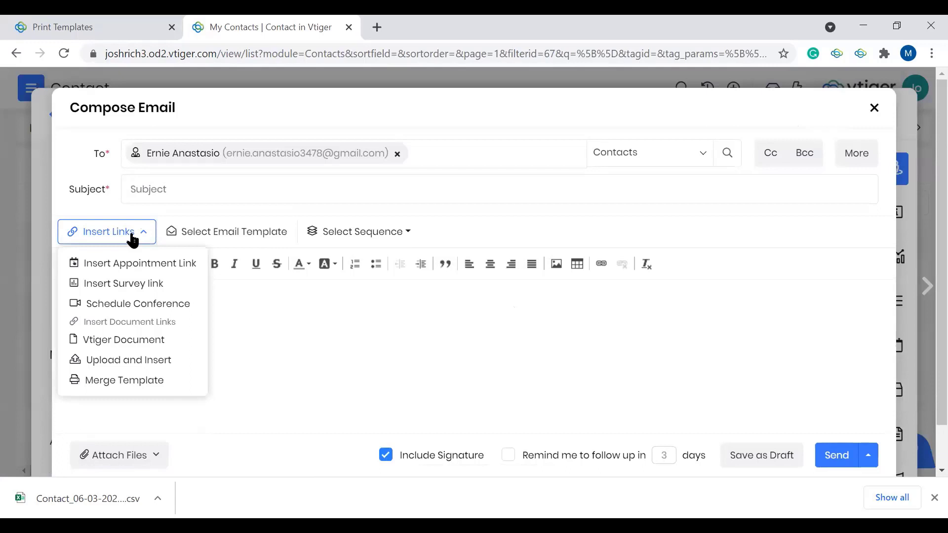
click(132, 340)
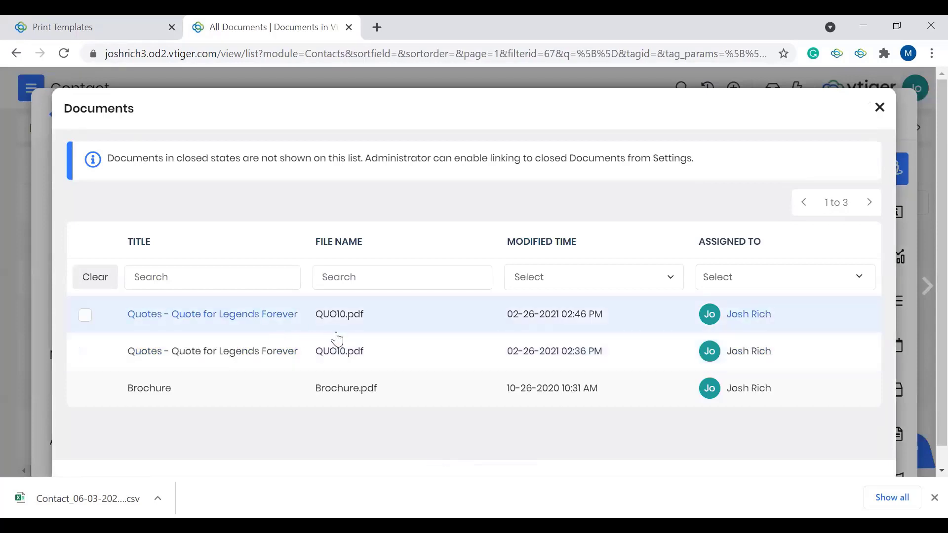
click(242, 395)
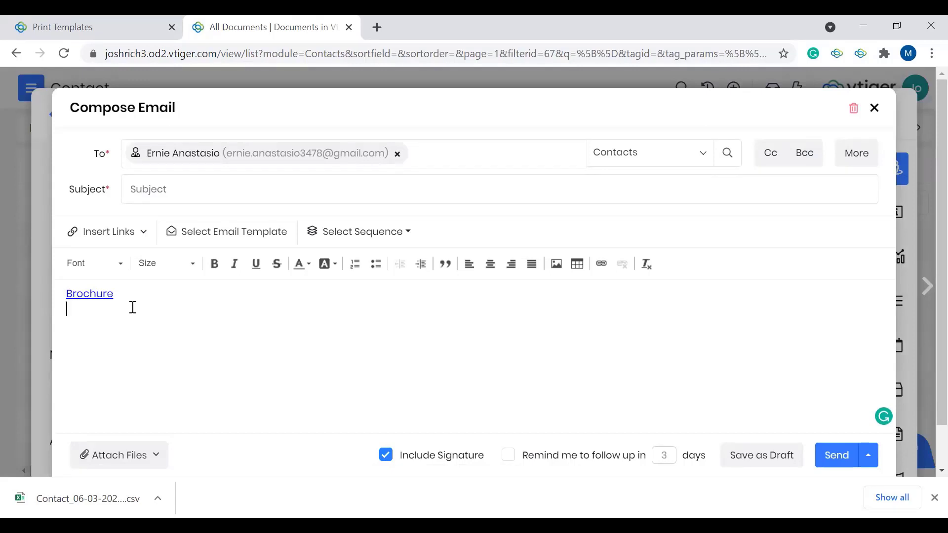
click(875, 111)
click(512, 260)
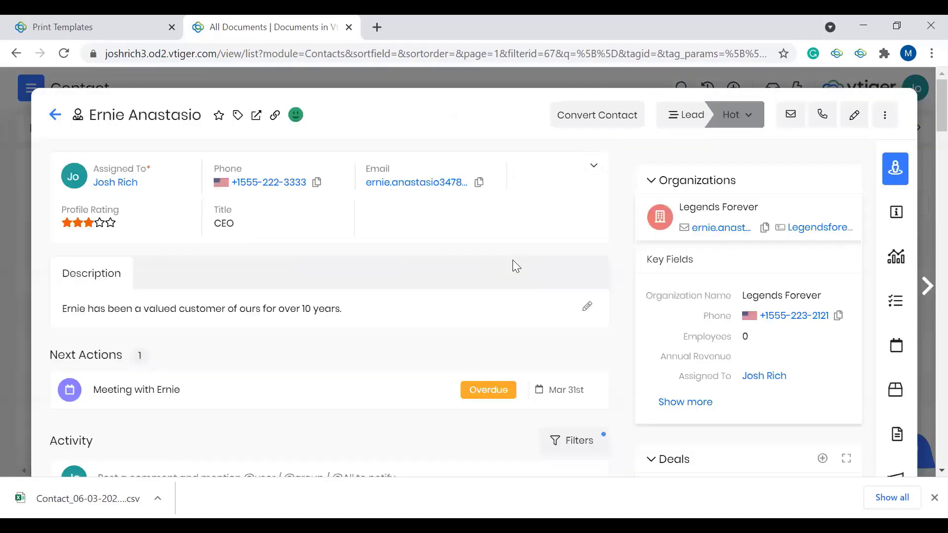
Step: Close the contact's record and open Sales Insights from the Sales app's analytics section
click(55, 115)
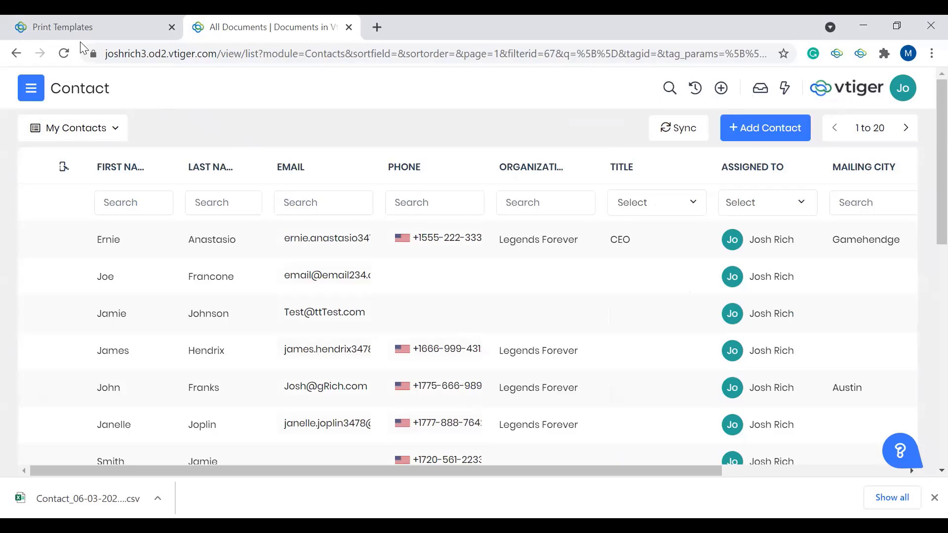
click(38, 92)
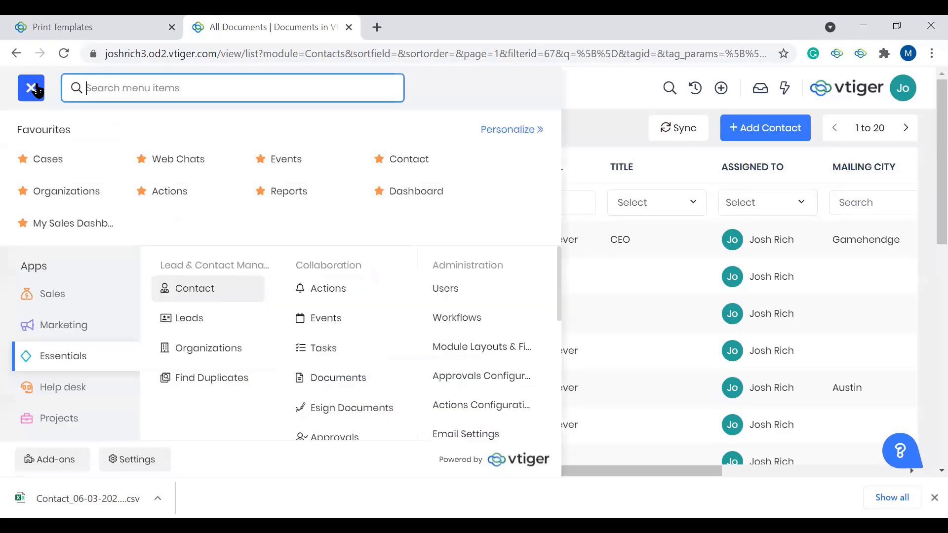
click(74, 301)
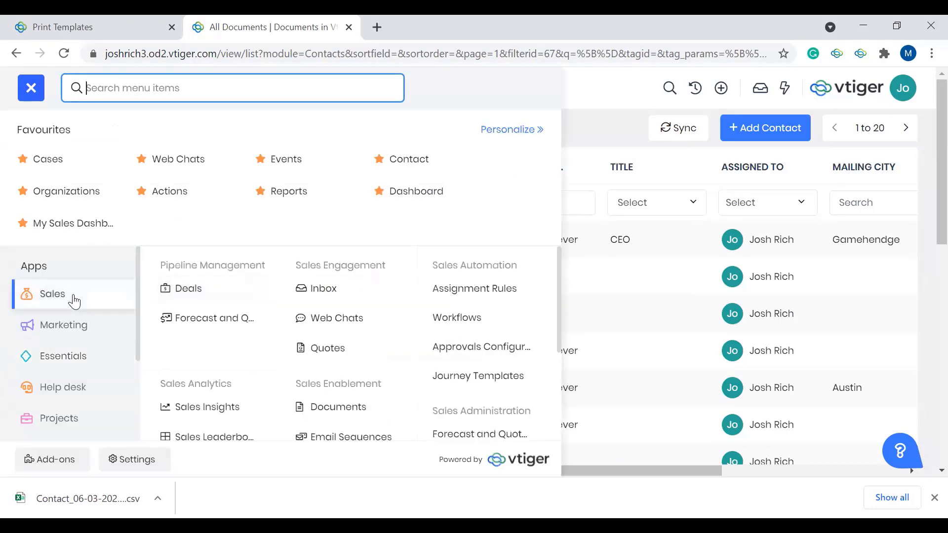
scroll(267, 370, down, 3)
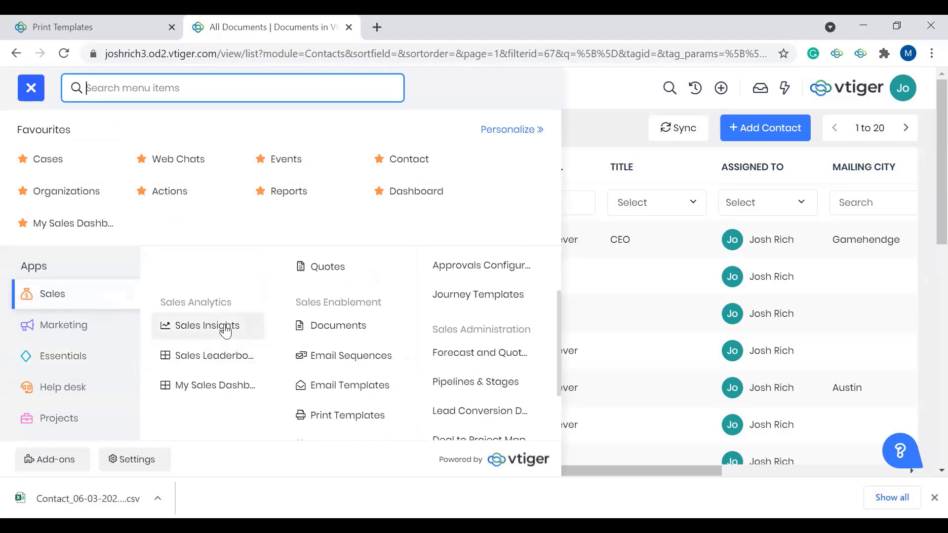
click(226, 328)
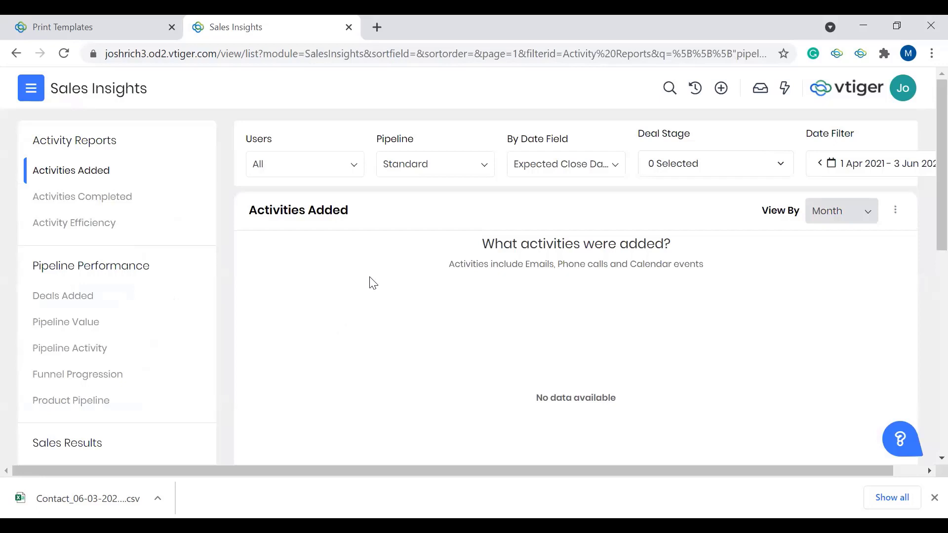
Step: View the Activities Completed, Activity Efficiency and Deals Added reports, and look through the Sales Results and Sales Process Reports lists
click(98, 196)
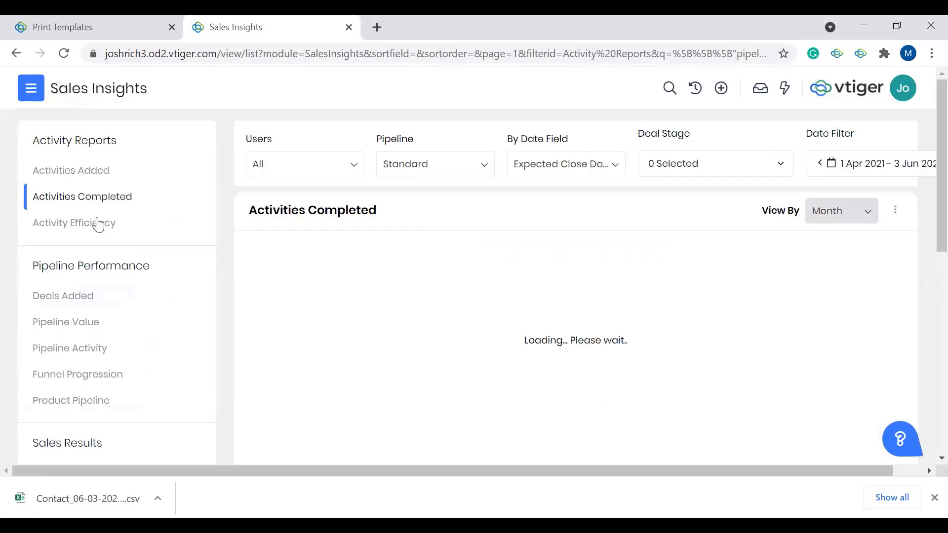
click(94, 230)
click(78, 298)
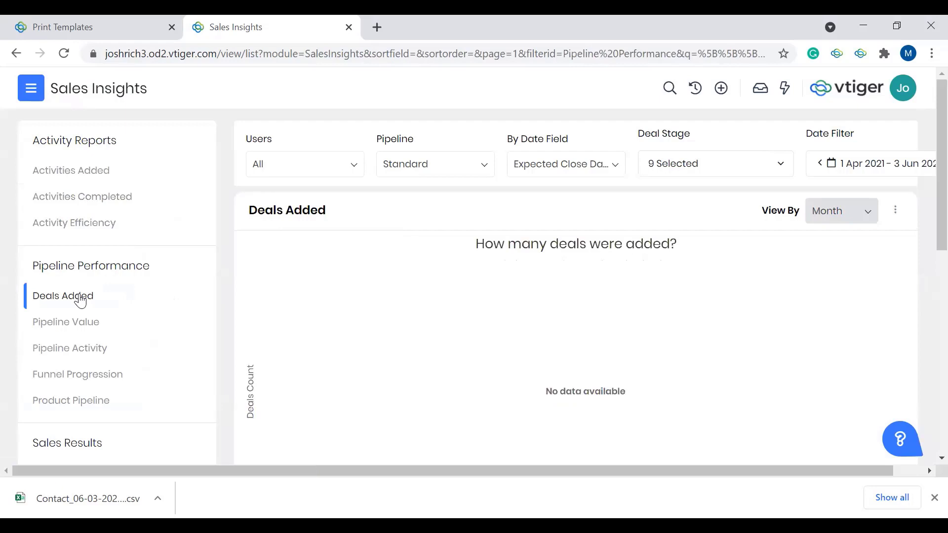
scroll(76, 336, down, 2)
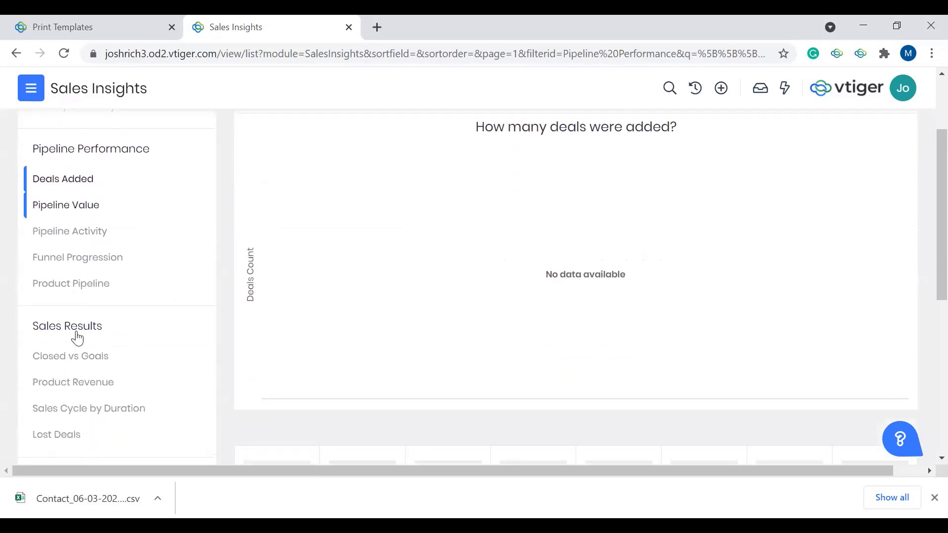
scroll(99, 372, down, 3)
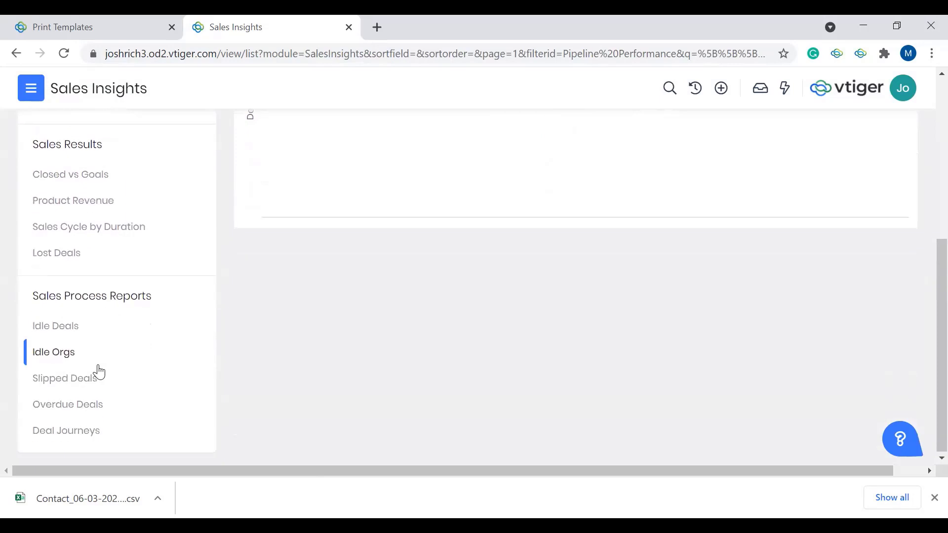
scroll(98, 371, up, 5)
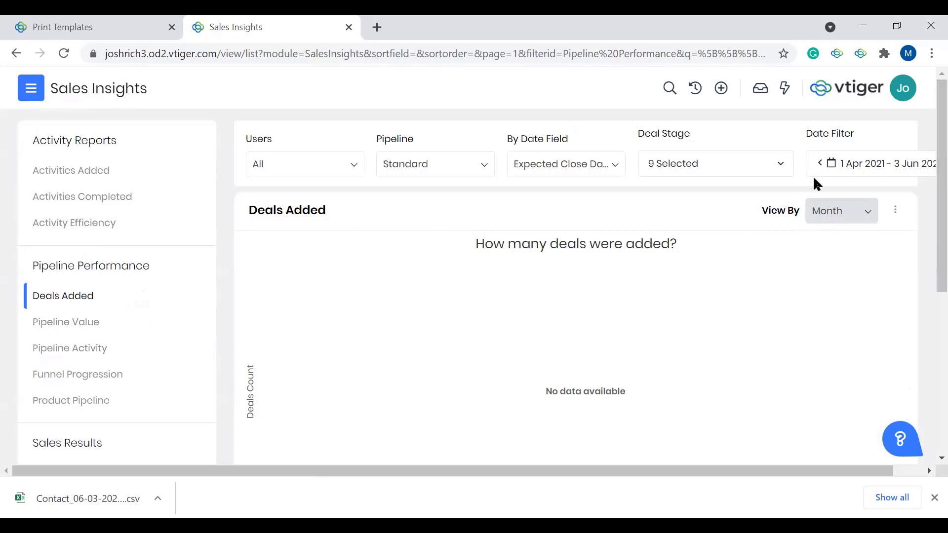
Step: Filter the Deals Added report to a custom date range from 3 Jun 2020 to 3 Jun 2021
click(842, 164)
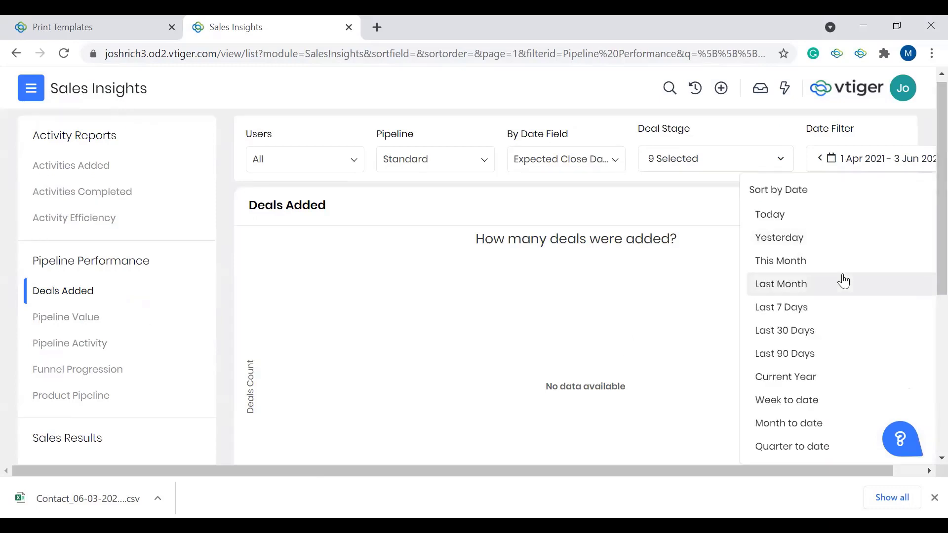
scroll(834, 320, down, 2)
click(806, 410)
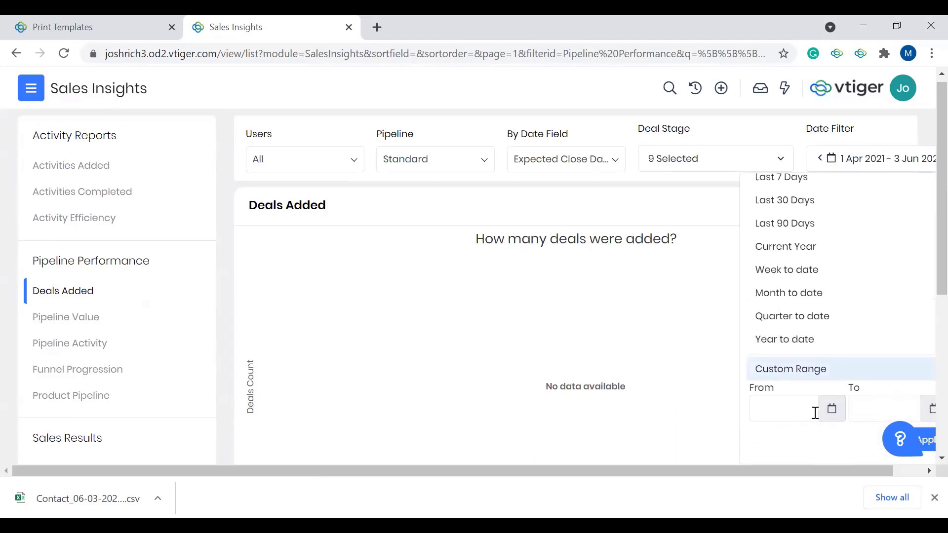
click(815, 412)
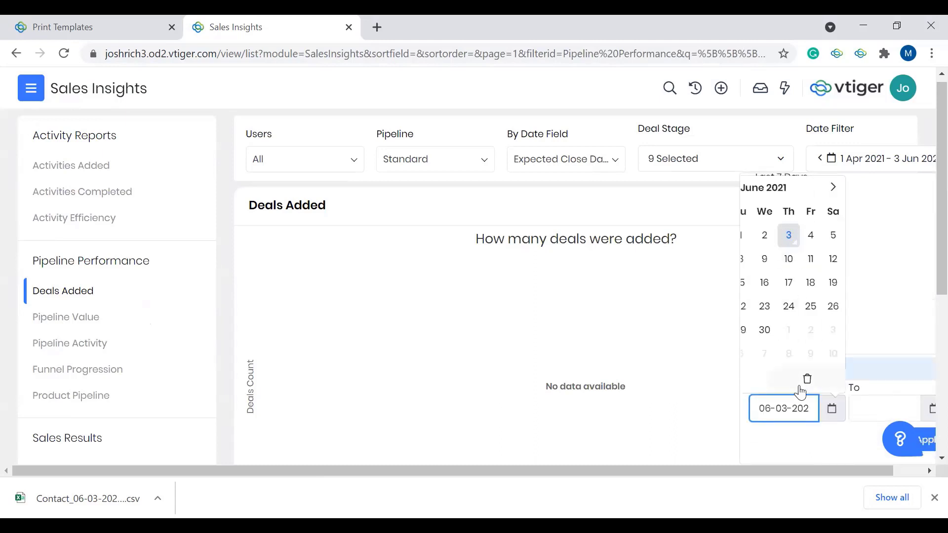
scroll(810, 407, right, 1)
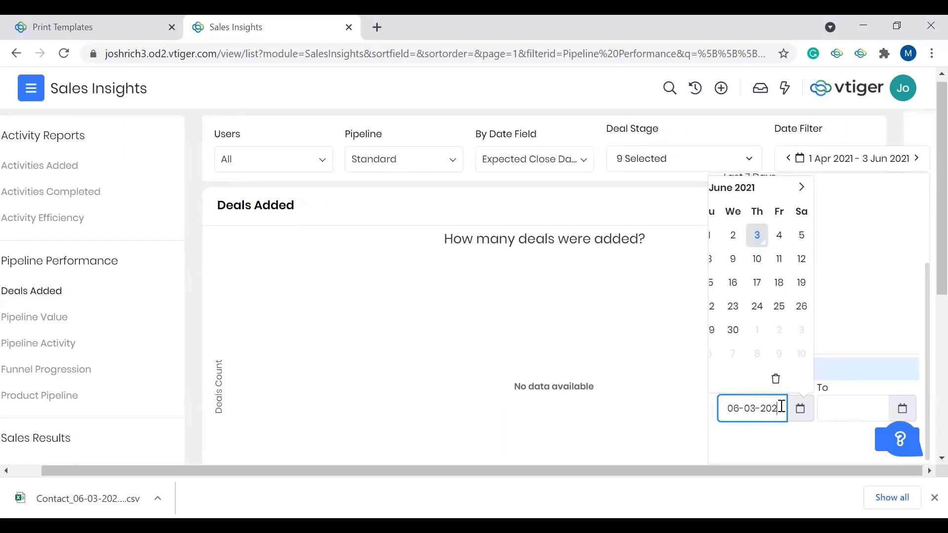
click(840, 414)
scroll(842, 420, down, 3)
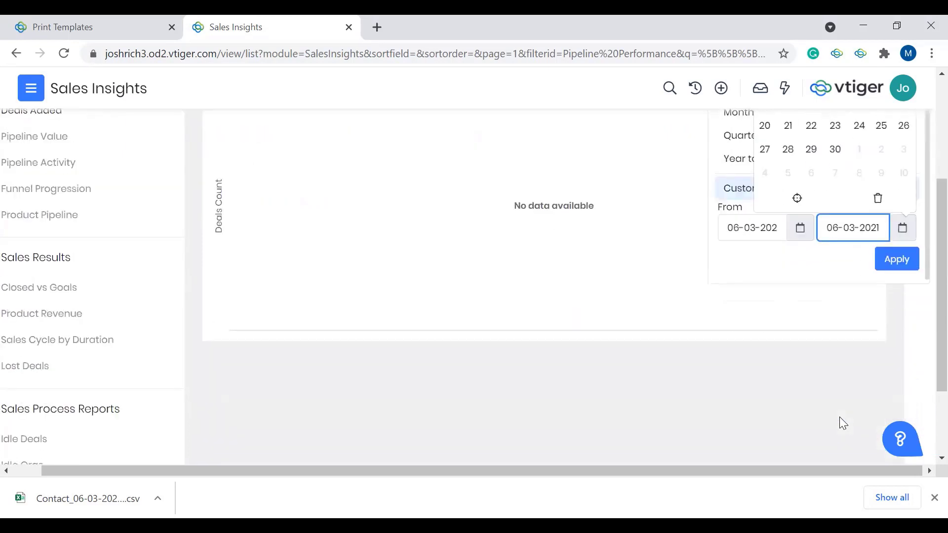
click(891, 261)
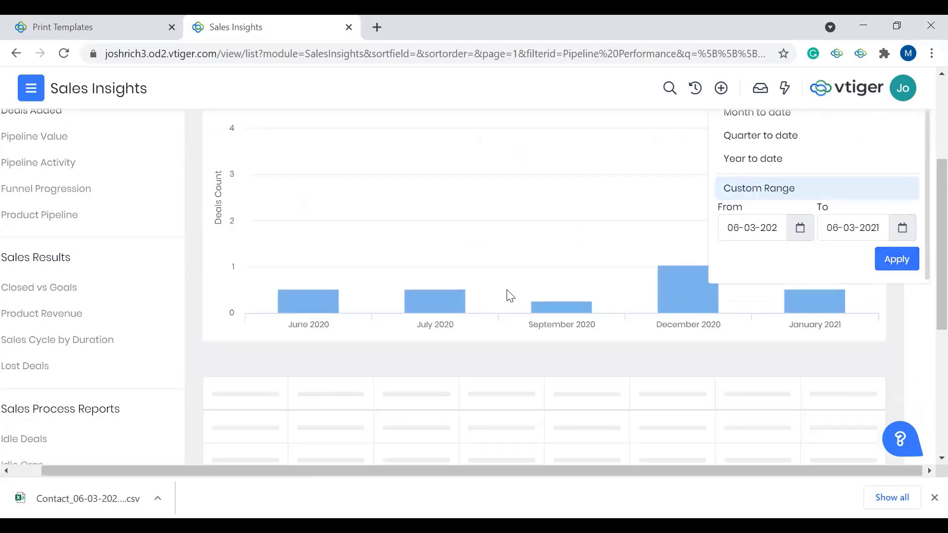
scroll(508, 295, up, 2)
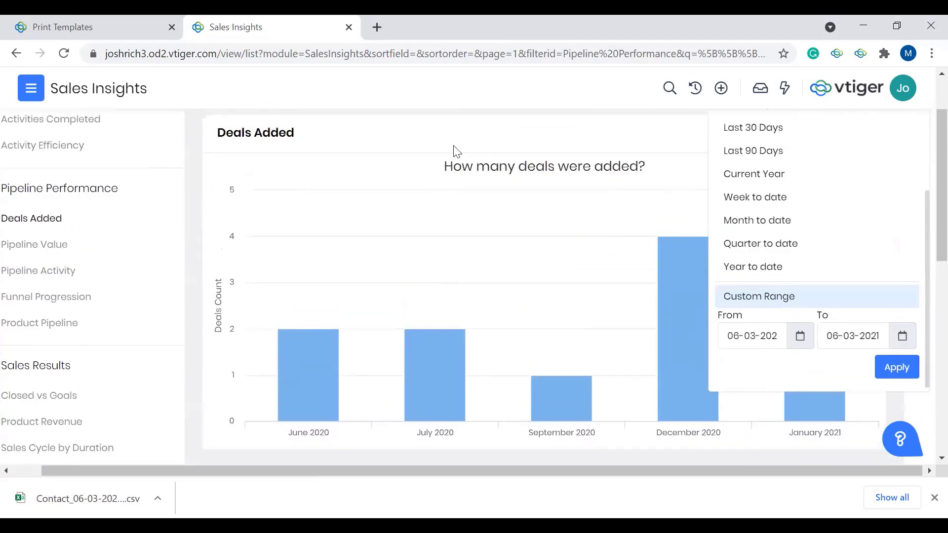
click(457, 150)
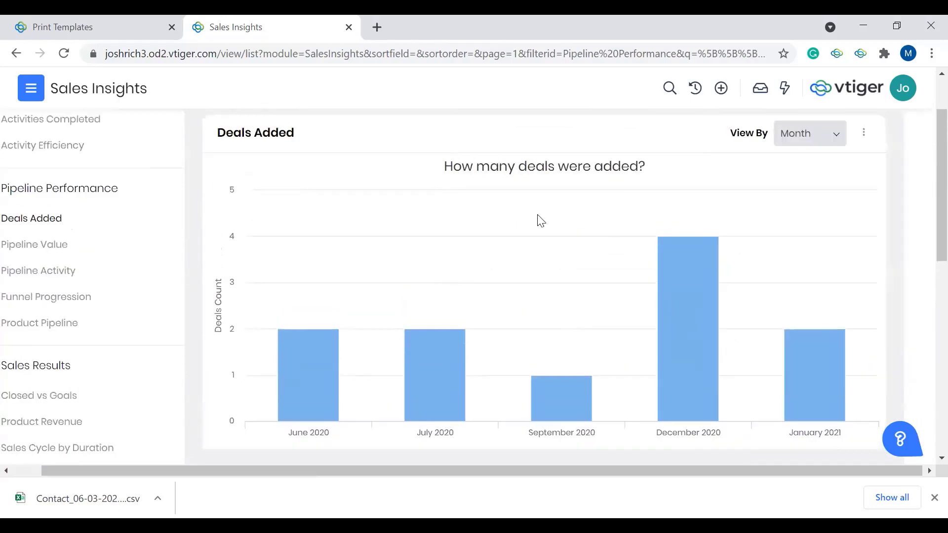
Step: Examine the monthly bars of the Deals Added chart and the opportunities table with its sales stages, amounts and close dates
mouse_move(424, 397)
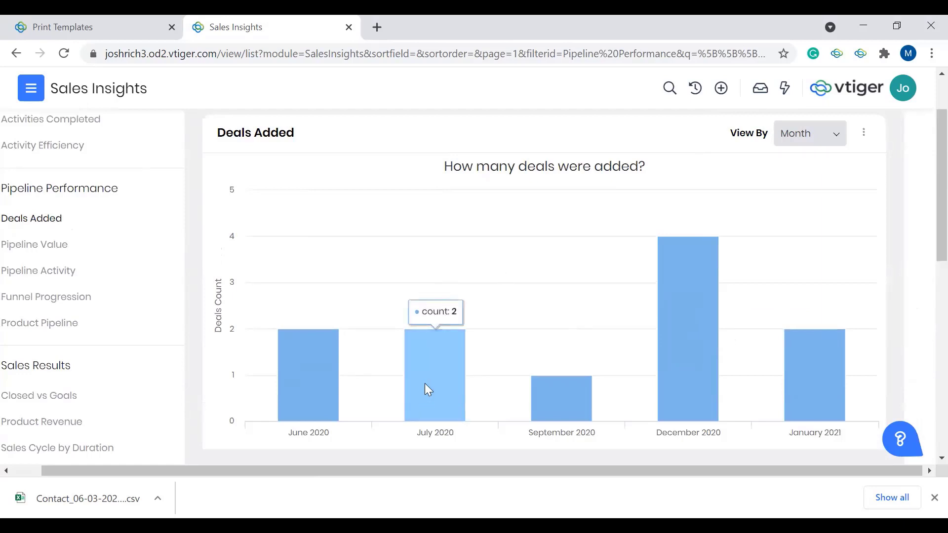
scroll(428, 390, down, 7)
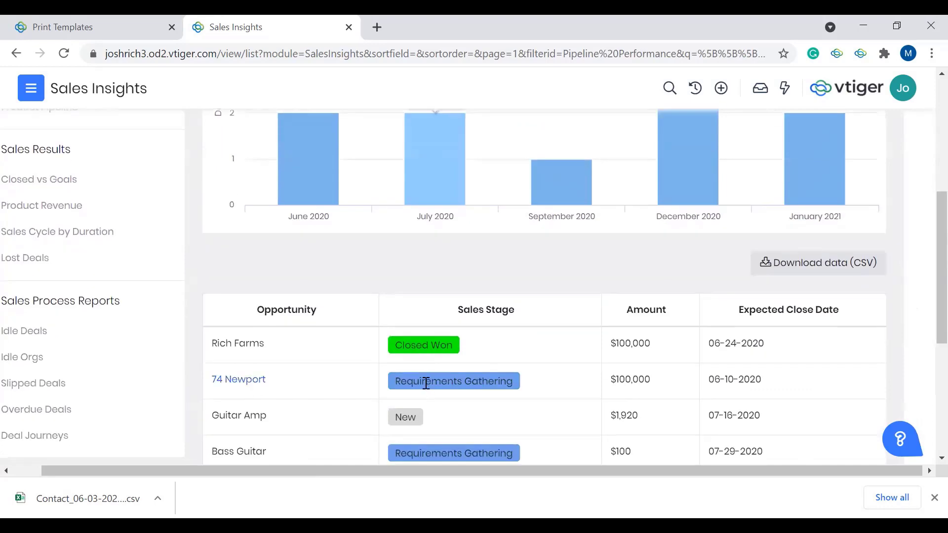
scroll(533, 321, down, 2)
scroll(534, 321, up, 1)
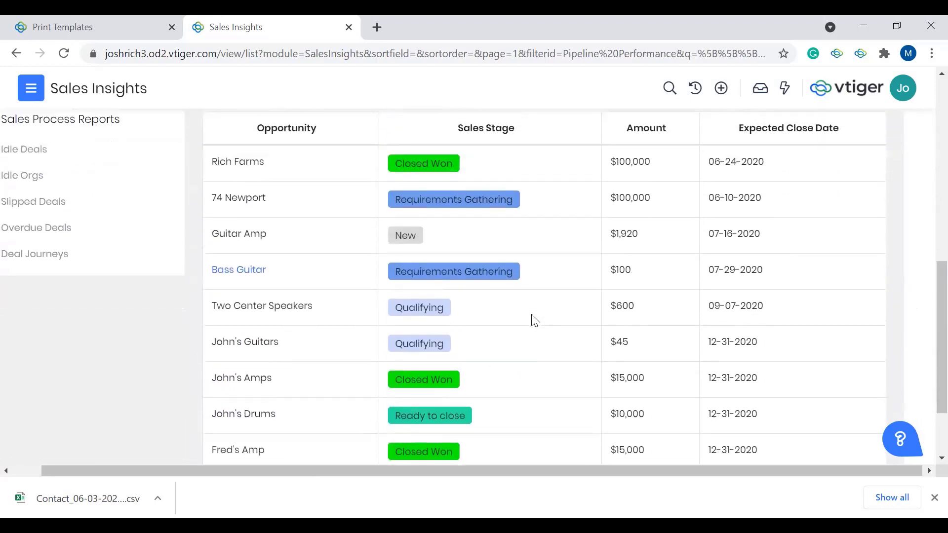
scroll(534, 321, down, 2)
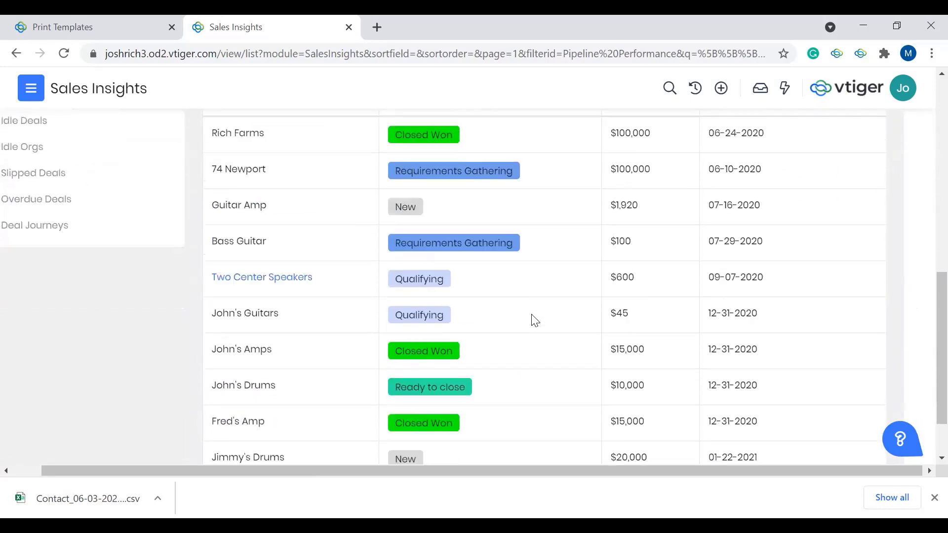
scroll(533, 320, up, 6)
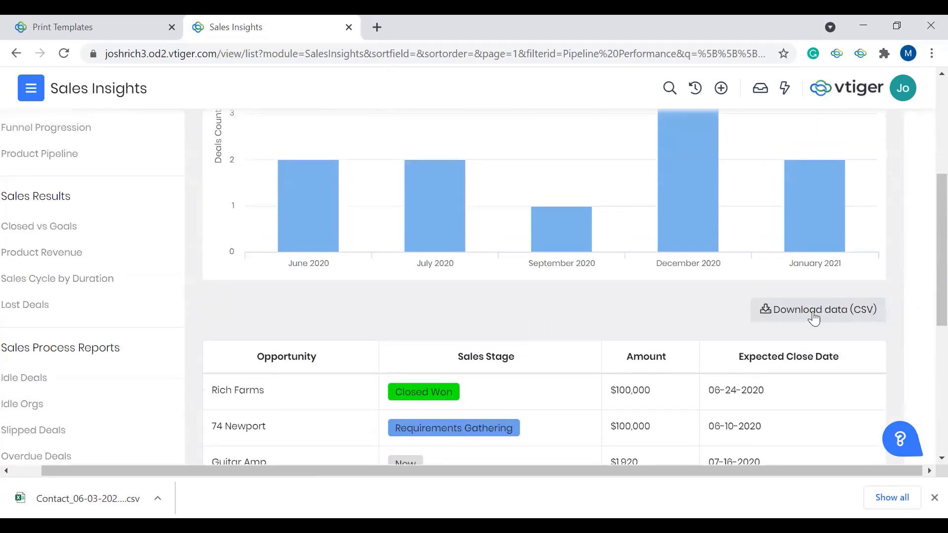
scroll(673, 334, up, 5)
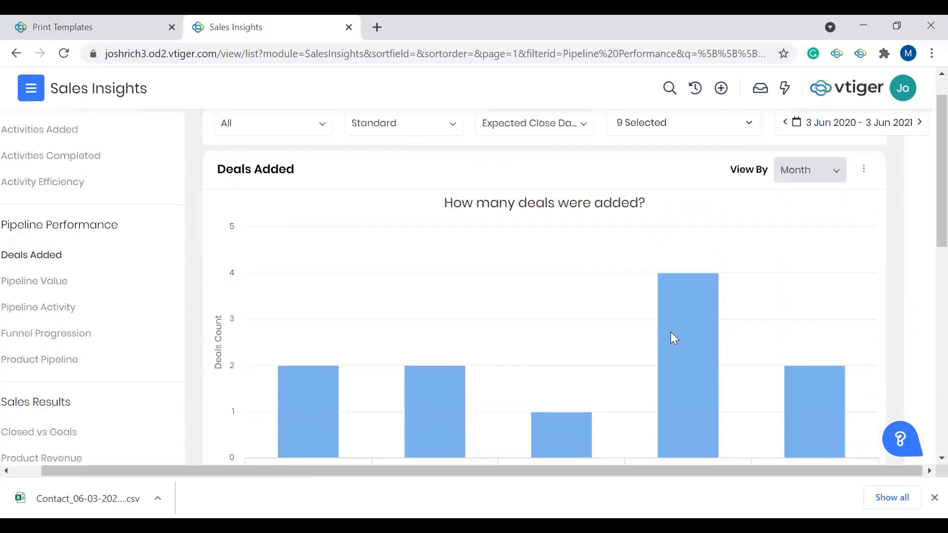
scroll(256, 311, left, 1)
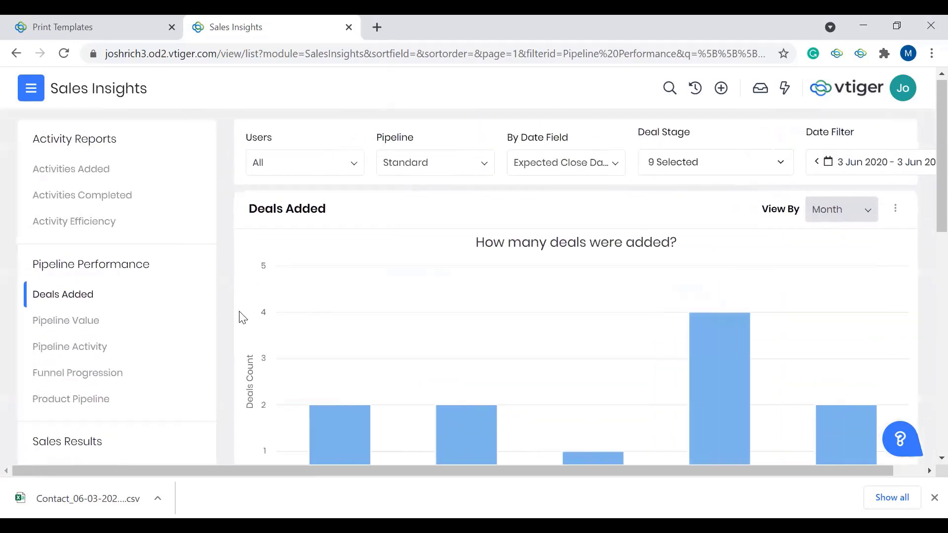
Step: Open the Pipeline Value report and examine its monthly pipeline, won, lost and weighted revenue figures and the sales stage table
click(78, 323)
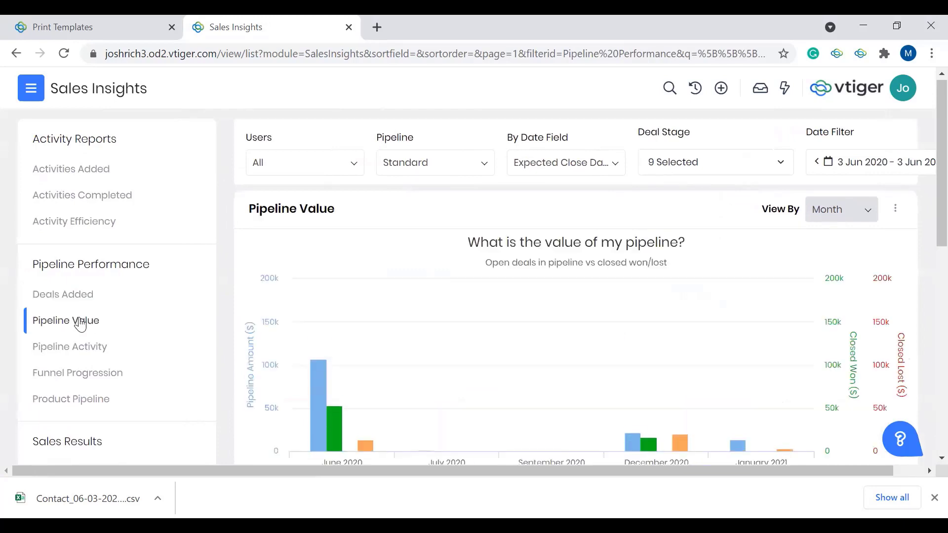
mouse_move(304, 291)
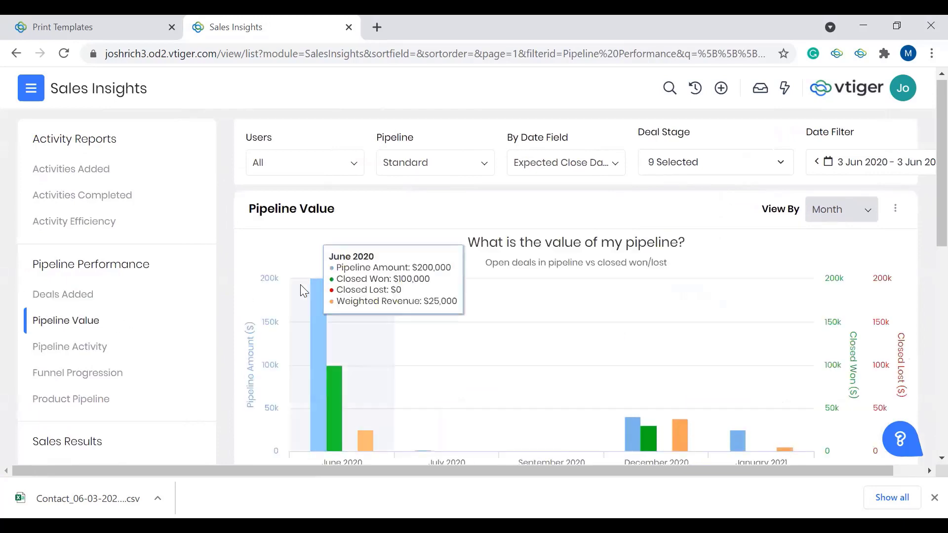
scroll(478, 275, down, 1)
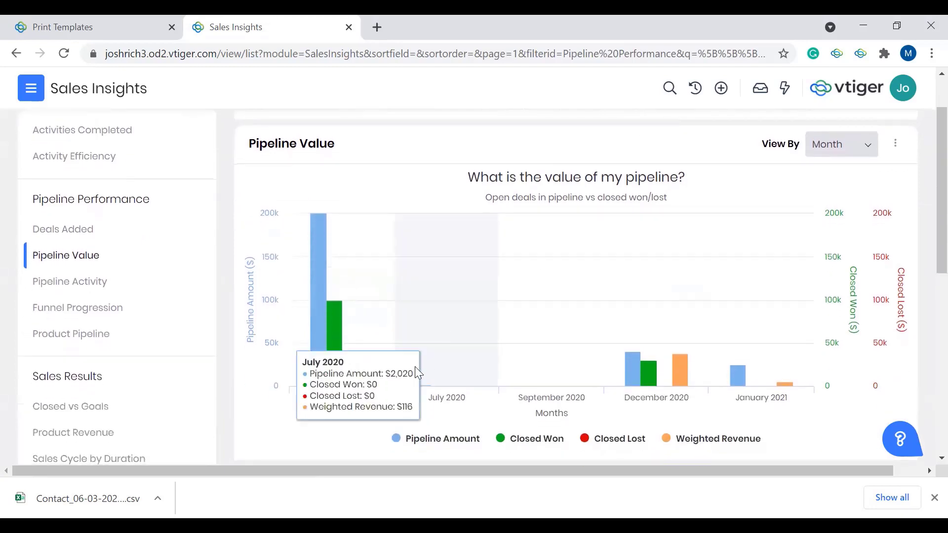
mouse_move(355, 372)
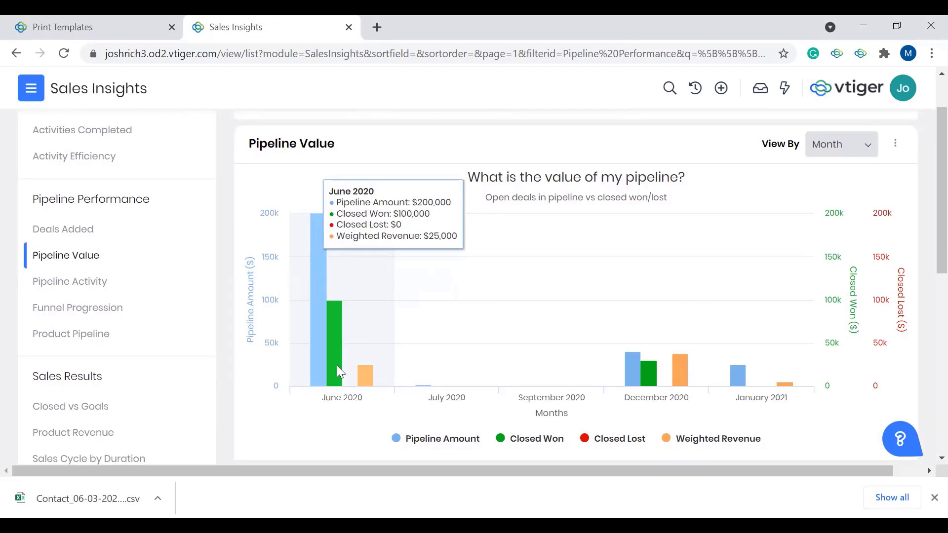
mouse_move(679, 366)
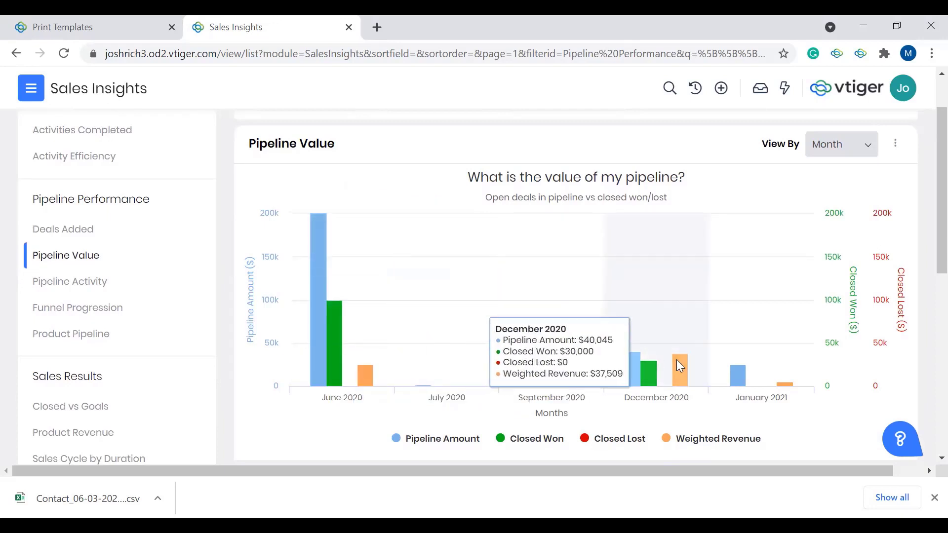
mouse_move(760, 366)
scroll(759, 366, down, 2)
scroll(762, 369, down, 3)
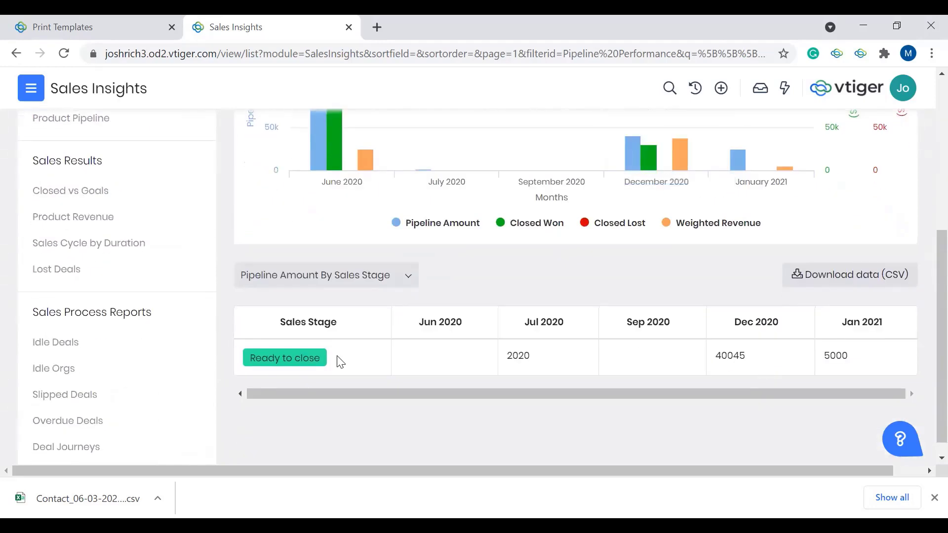
scroll(194, 349, up, 2)
scroll(96, 272, up, 2)
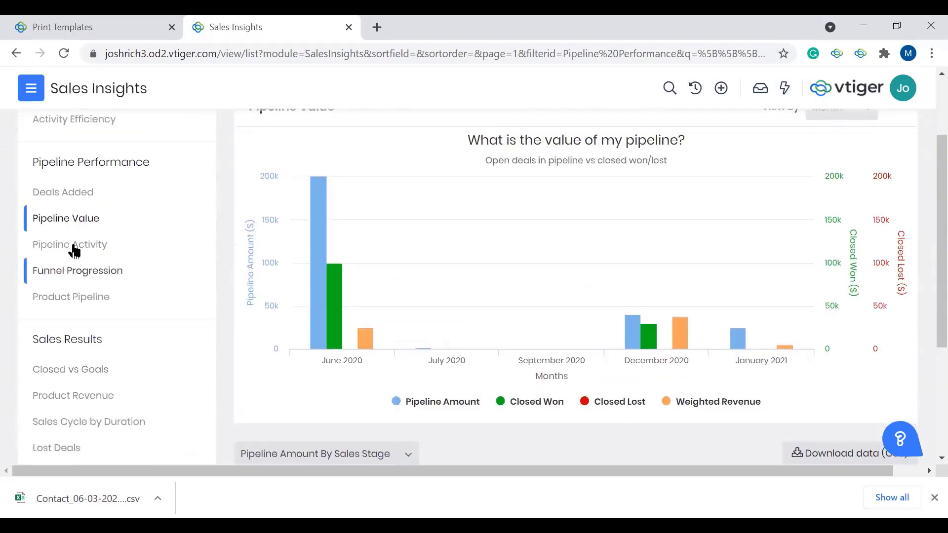
Step: Open the Pipeline Activity report and examine its deal bubbles and the table of activity counts per opportunity
click(72, 247)
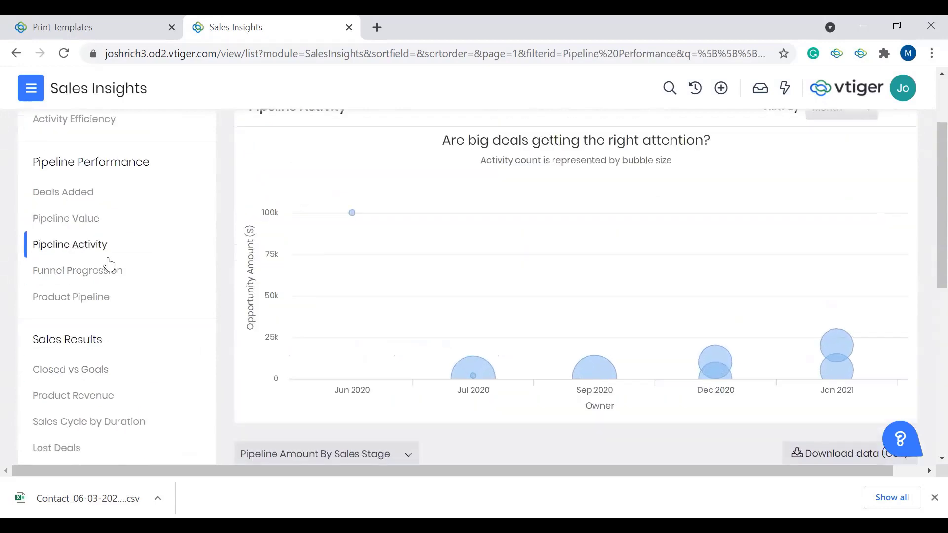
mouse_move(472, 378)
mouse_move(605, 375)
scroll(544, 398, down, 2)
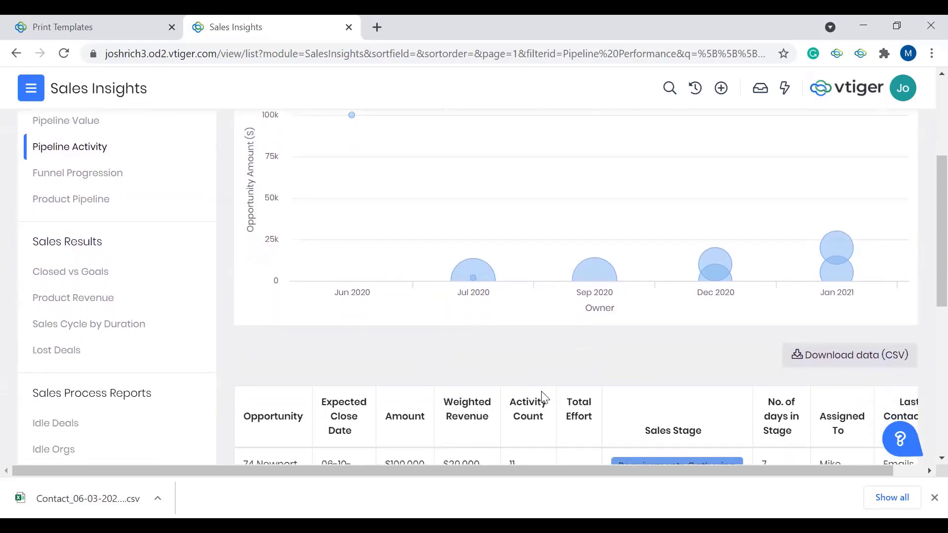
scroll(544, 398, down, 1)
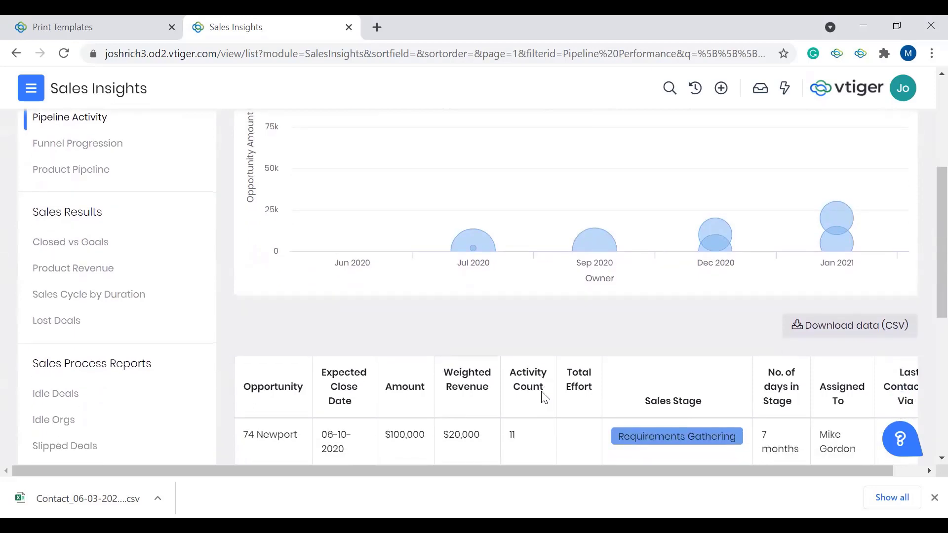
Step: Open the Funnel Progression report and examine the amount, opportunity count and progression rate of each sales stage
scroll(543, 397, up, 3)
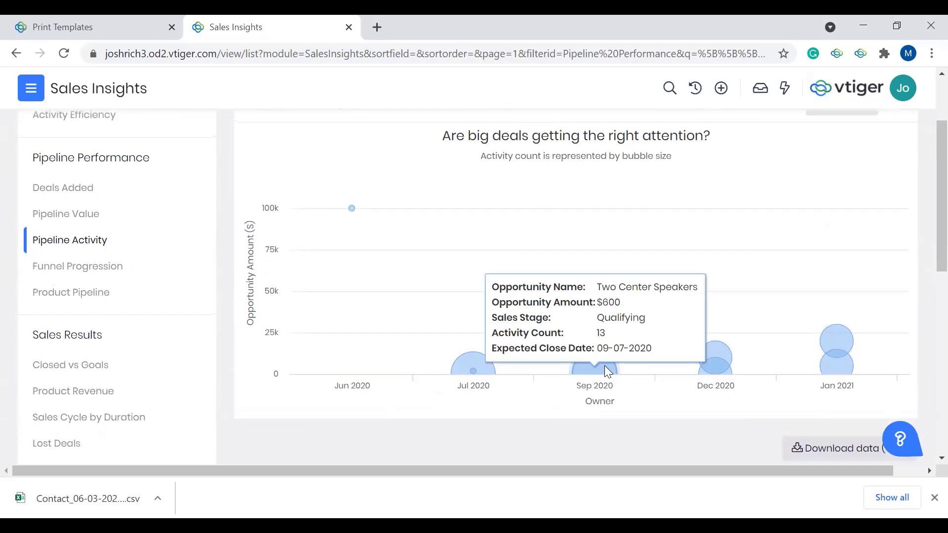
click(123, 274)
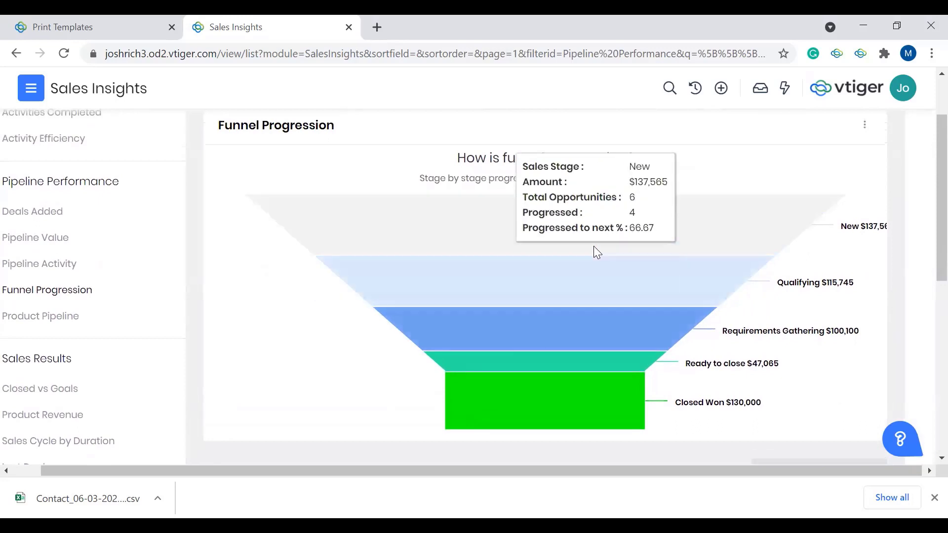
mouse_move(612, 292)
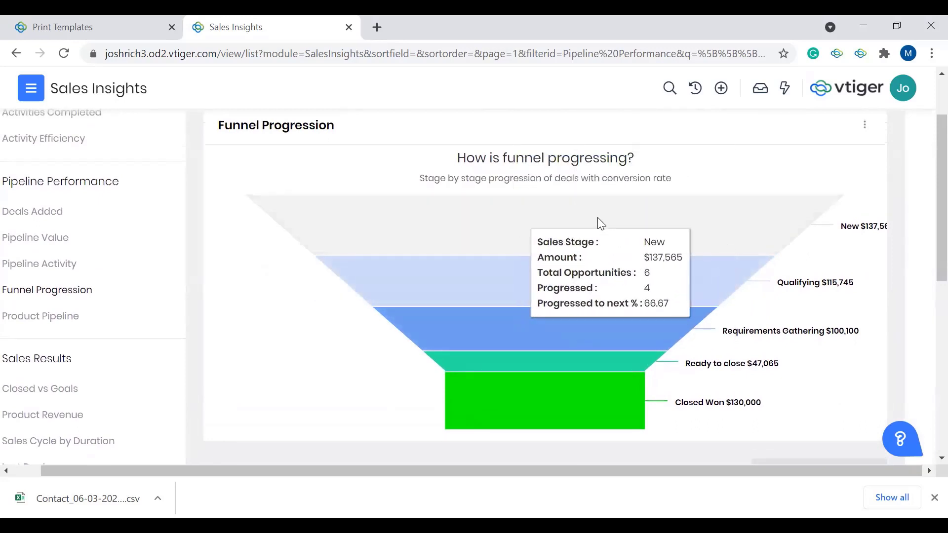
mouse_move(561, 413)
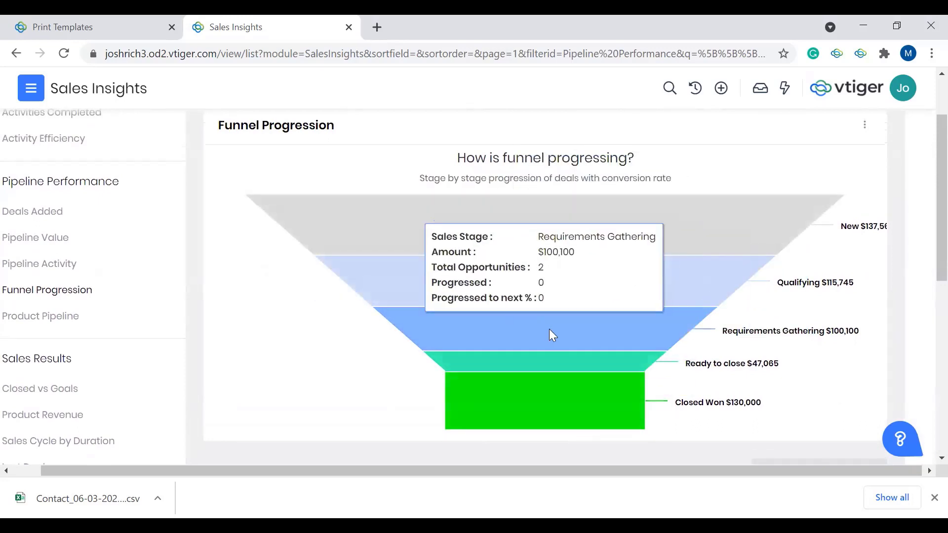
mouse_move(561, 339)
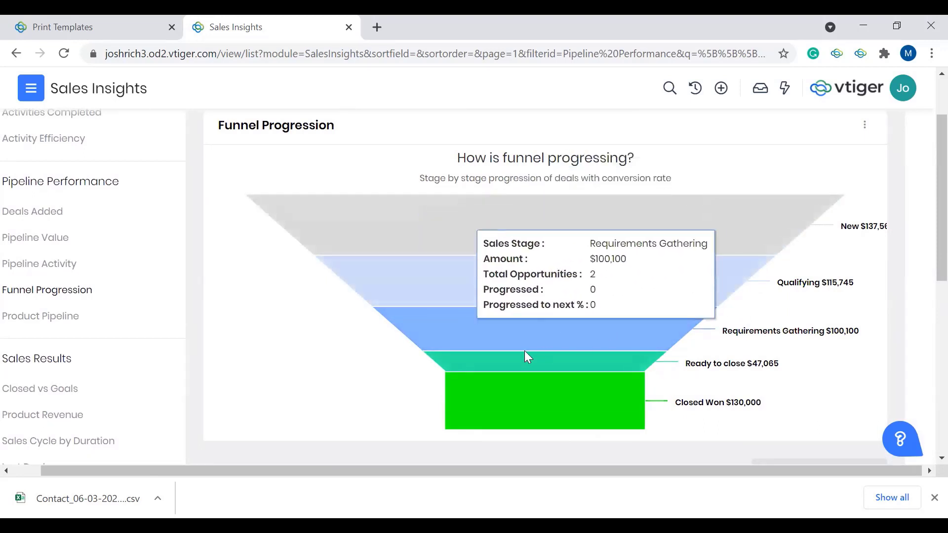
mouse_move(505, 381)
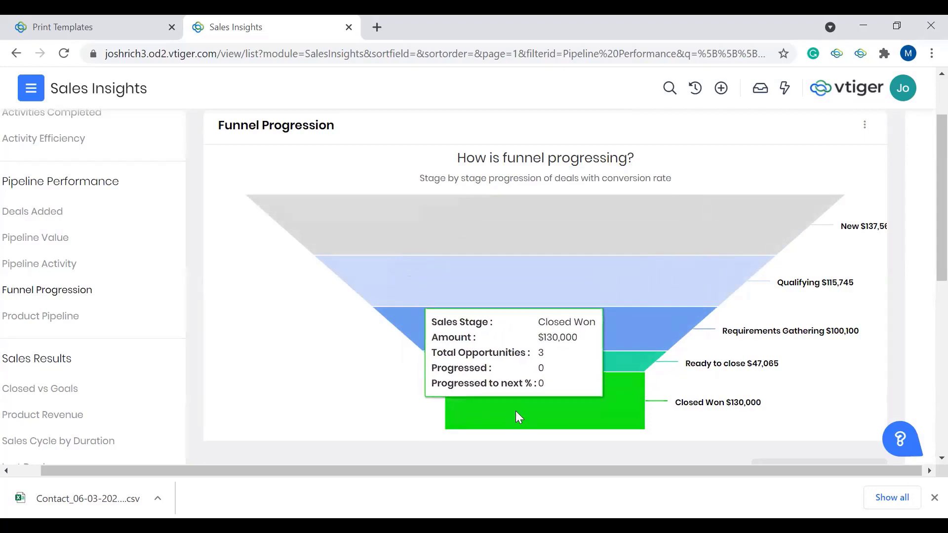
Step: Open the Product Pipeline report and examine its open deals by product chart and the product table
click(22, 321)
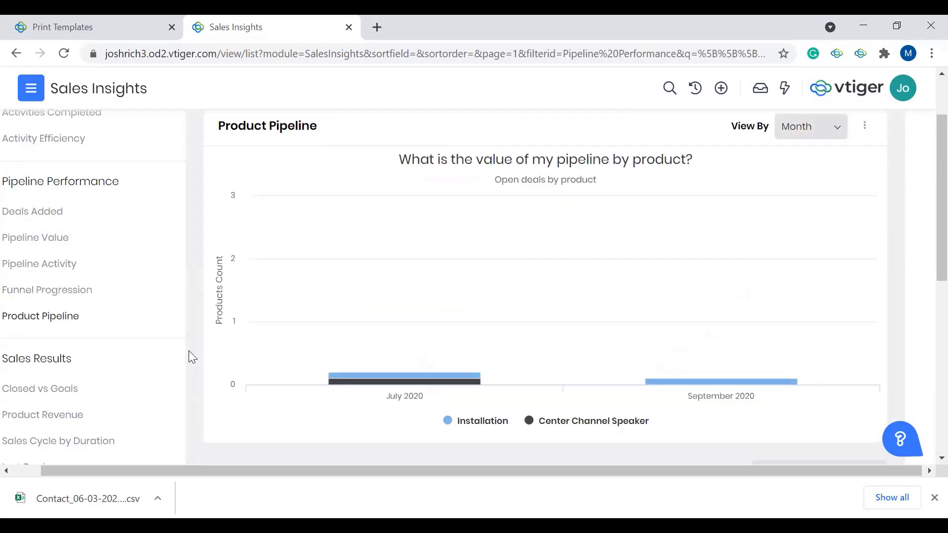
scroll(131, 366, down, 4)
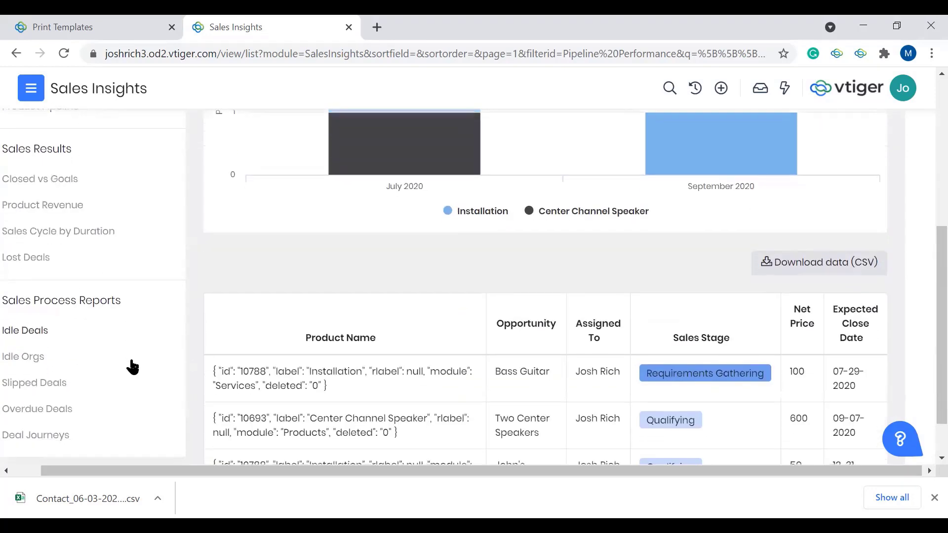
scroll(133, 367, down, 1)
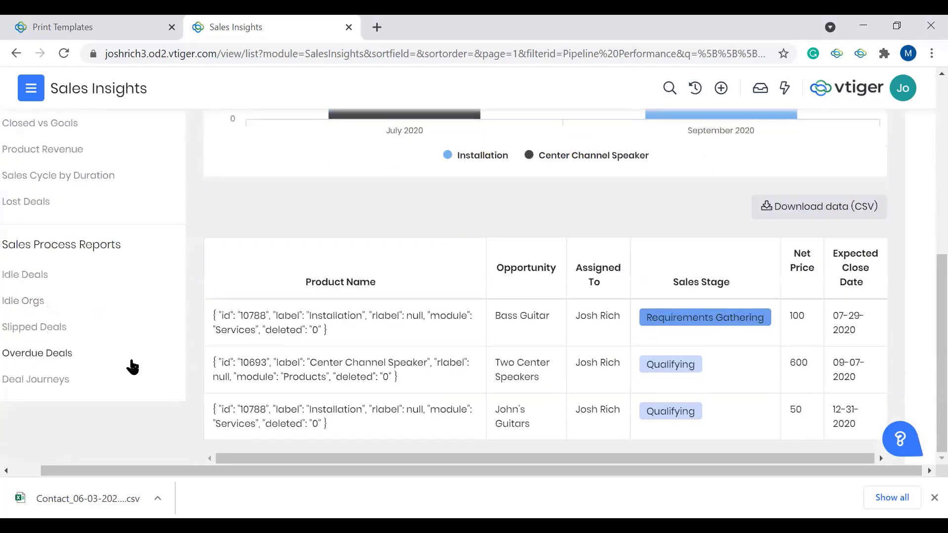
Step: Open the Activities Added report and examine the monthly counts of tasks, emails and meetings in its chart
scroll(132, 366, up, 7)
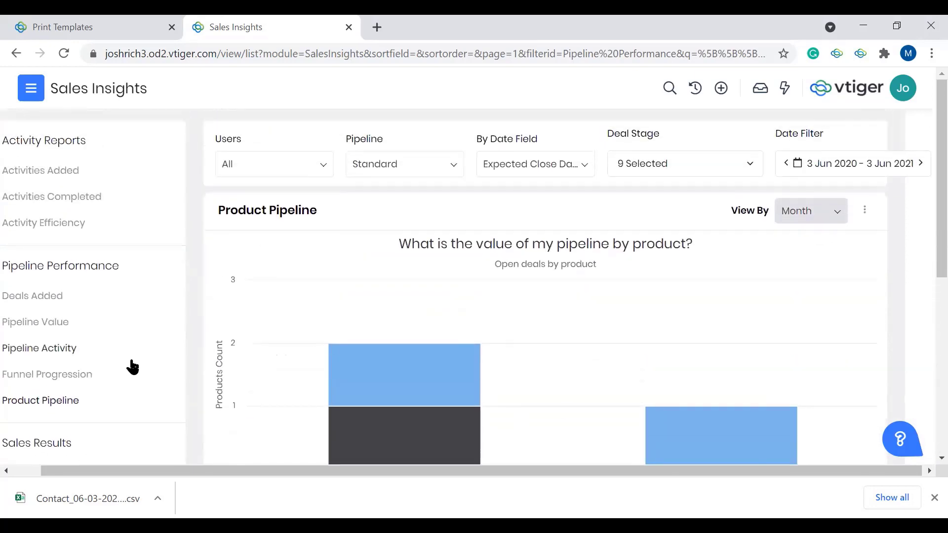
click(69, 178)
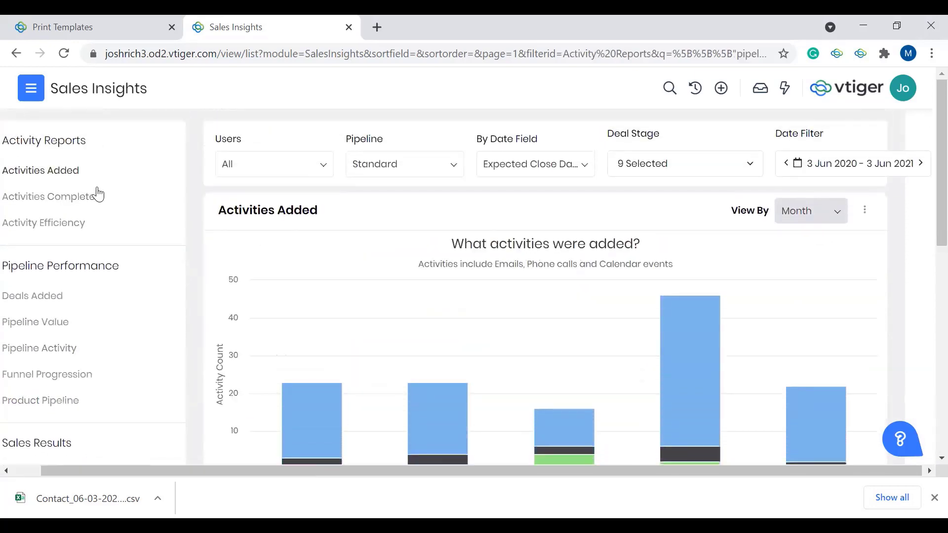
scroll(251, 263, down, 1)
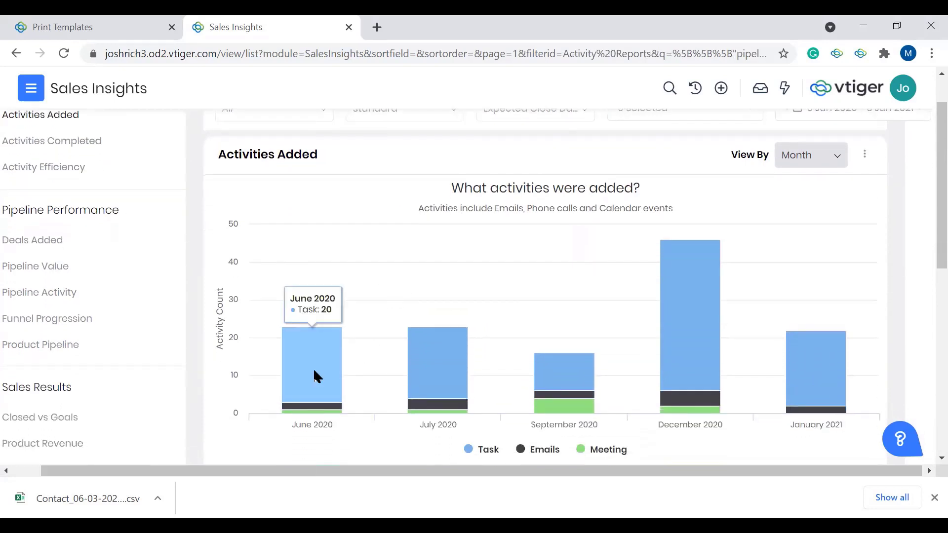
mouse_move(310, 412)
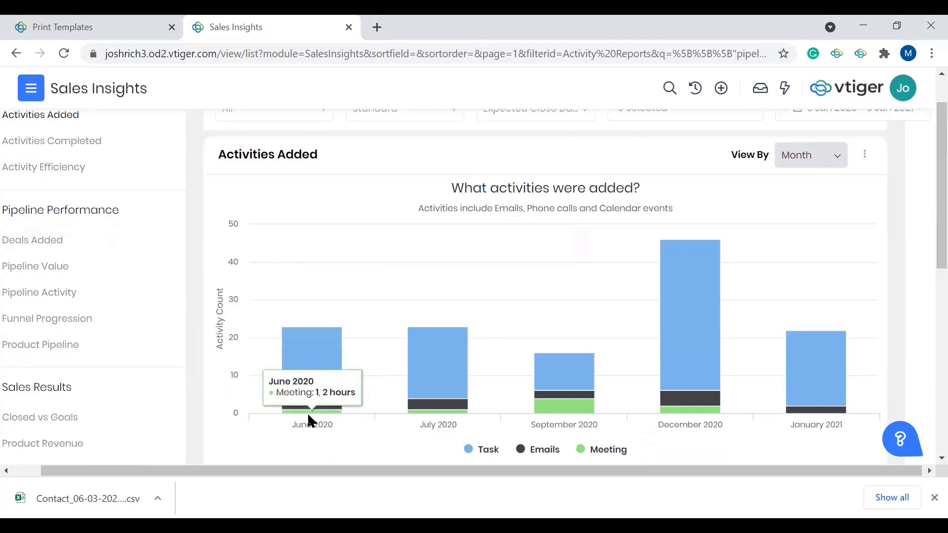
mouse_move(437, 408)
mouse_move(437, 385)
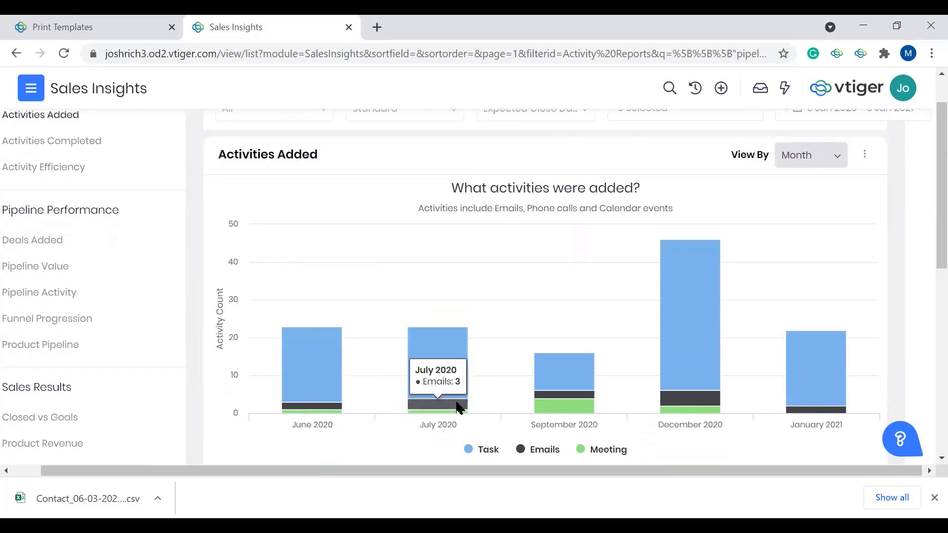
mouse_move(570, 383)
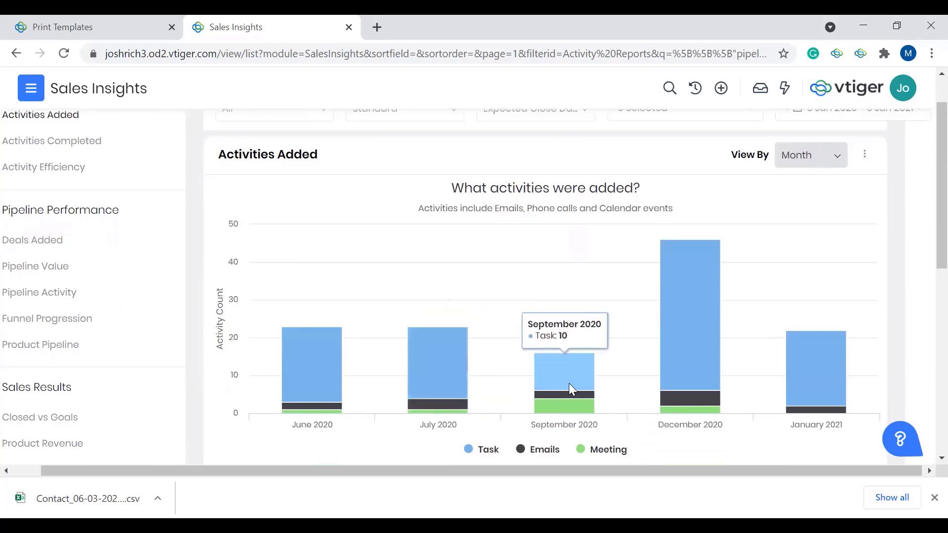
Step: Review the Activities Added table for task, meeting and email counts and total effort per opportunity
scroll(570, 383, down, 3)
scroll(572, 383, down, 4)
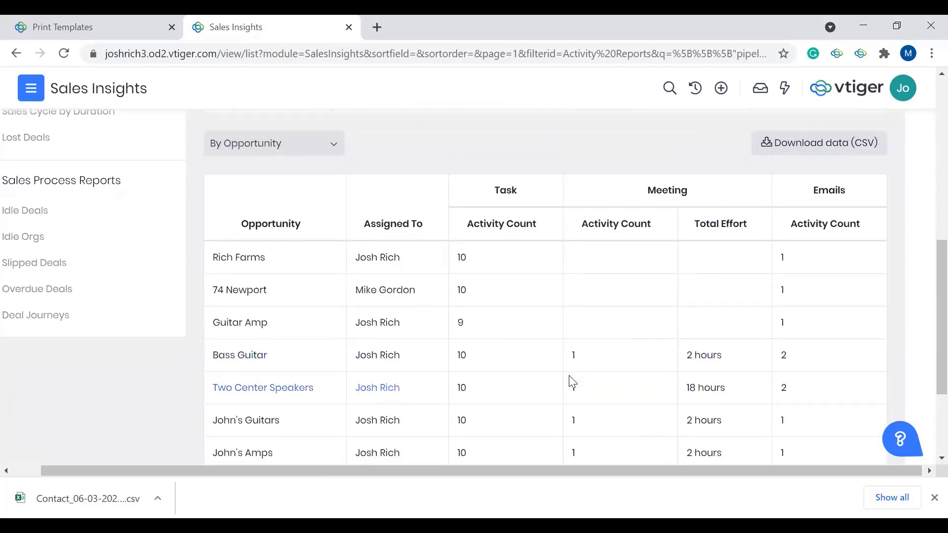
scroll(572, 382, down, 3)
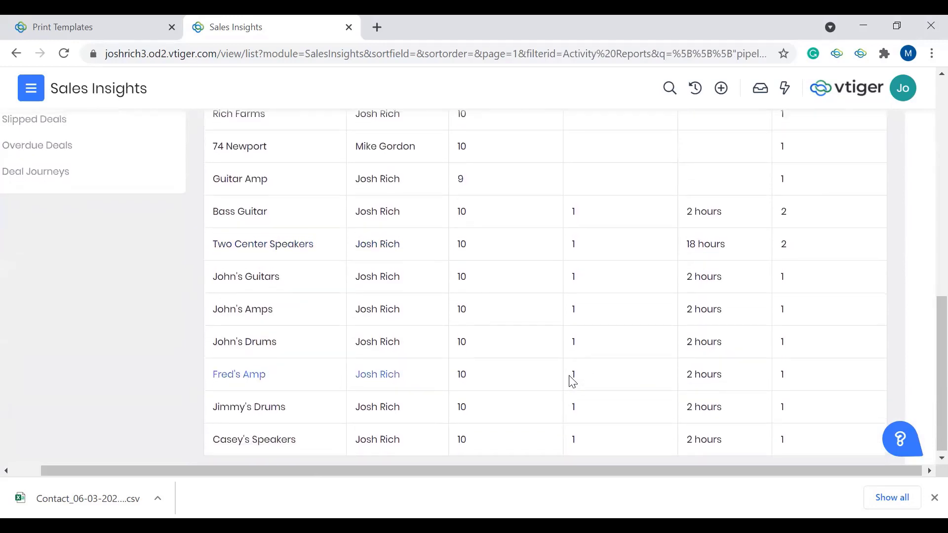
scroll(726, 373, up, 2)
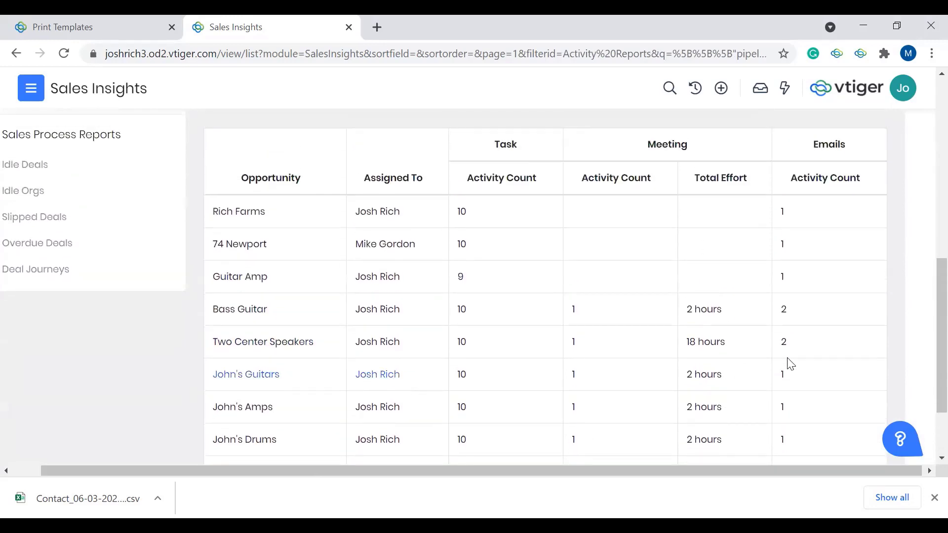
scroll(720, 355, left, 1)
scroll(720, 356, up, 10)
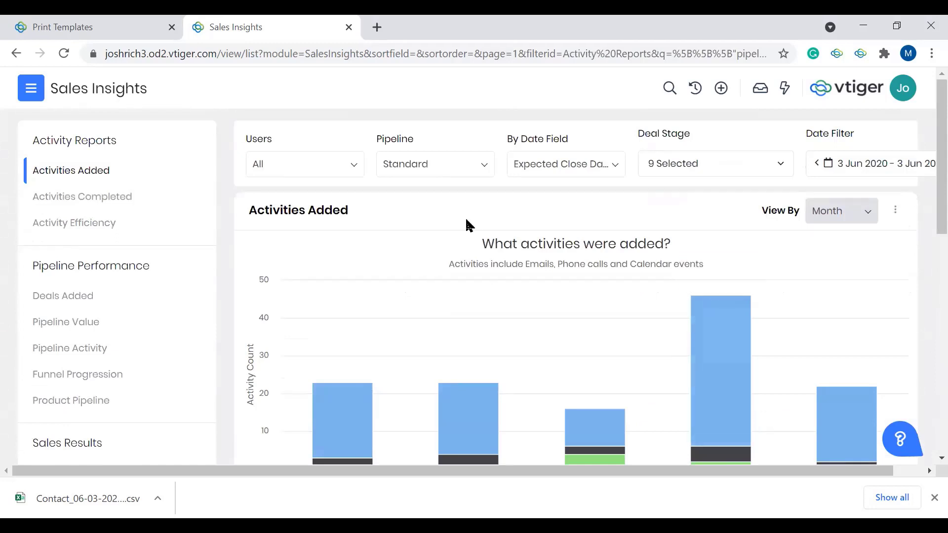
Step: Go to the Reports module and open the Deals by Sales Stage report
click(37, 93)
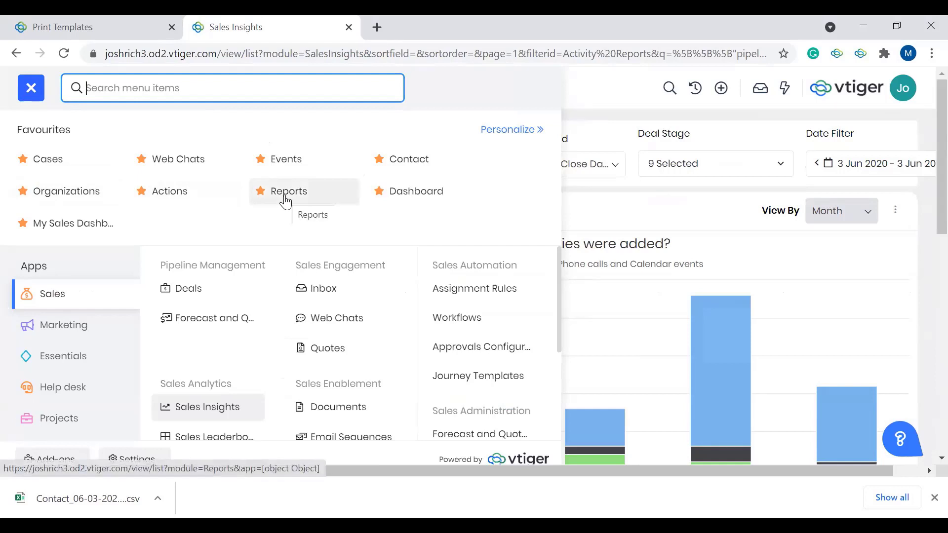
click(303, 197)
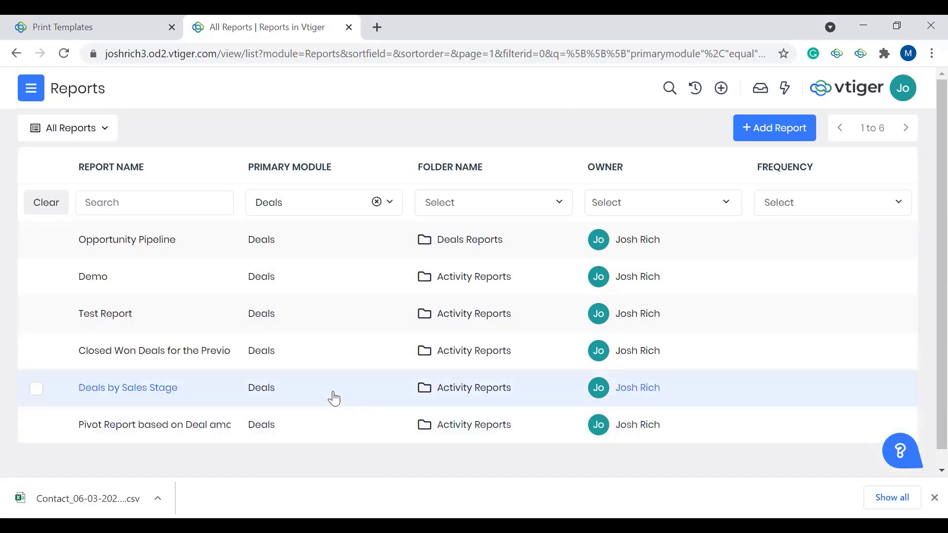
click(288, 395)
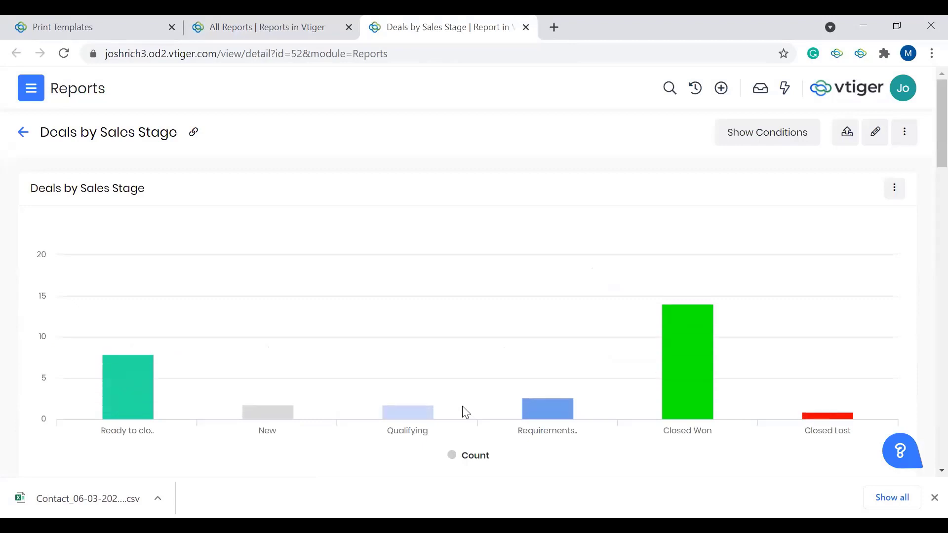
Step: Inspect the deal count per sales stage, view the list of deals behind the Closed Won bar, and return to the report
mouse_move(144, 381)
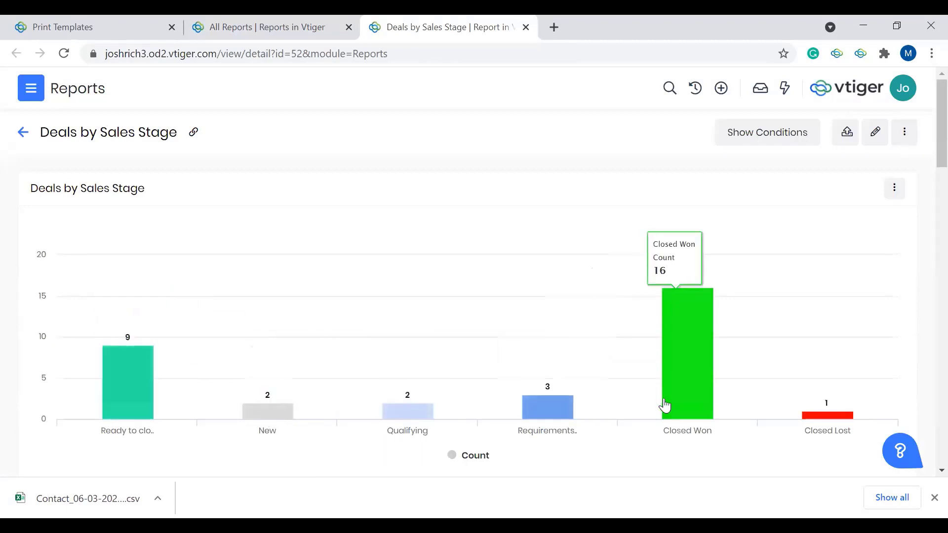
mouse_move(841, 423)
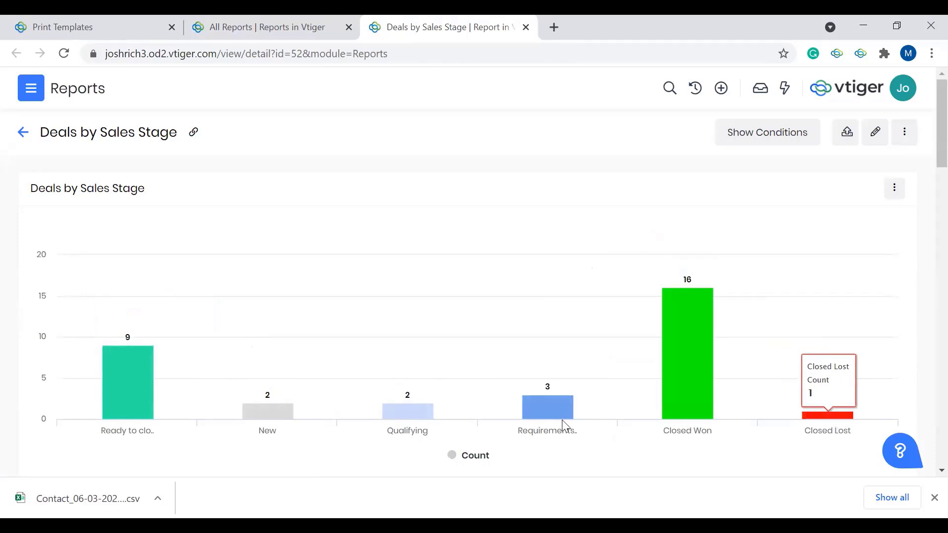
click(698, 360)
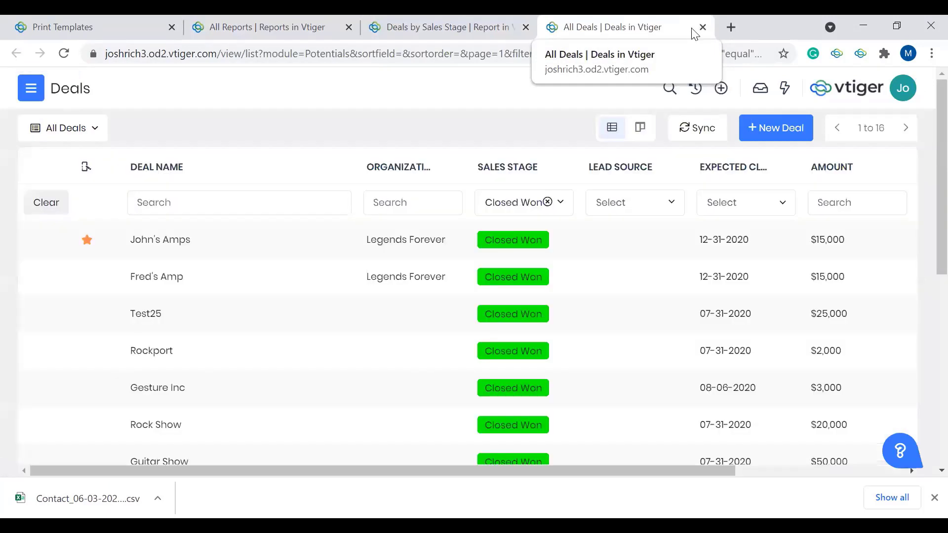
click(704, 29)
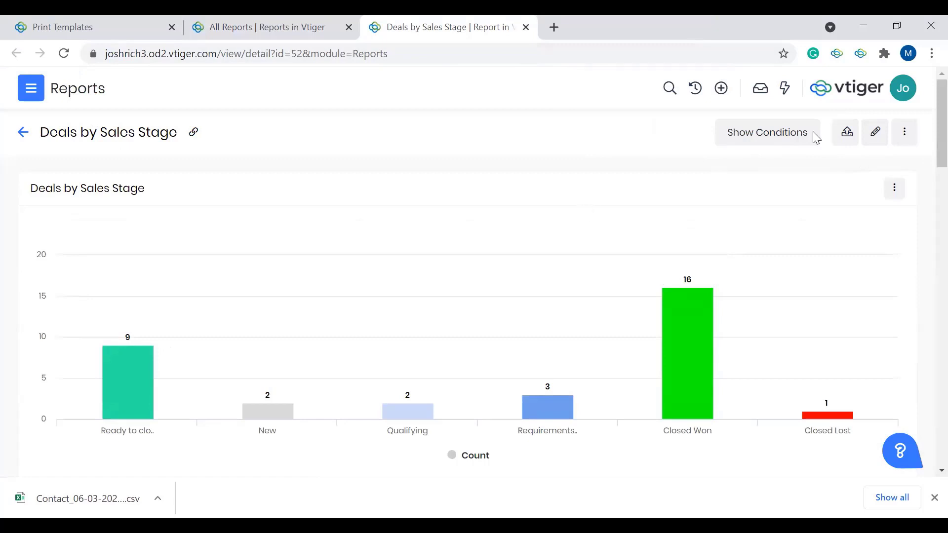
Step: Edit the Deals by Sales Stage report and add the Expected Close Date field as a column between Deal Name and Amount
click(874, 132)
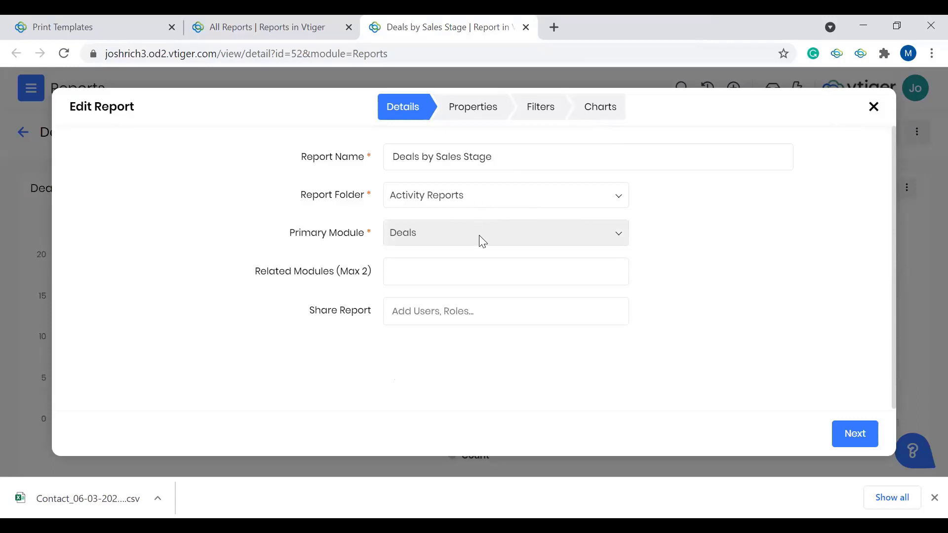
click(854, 434)
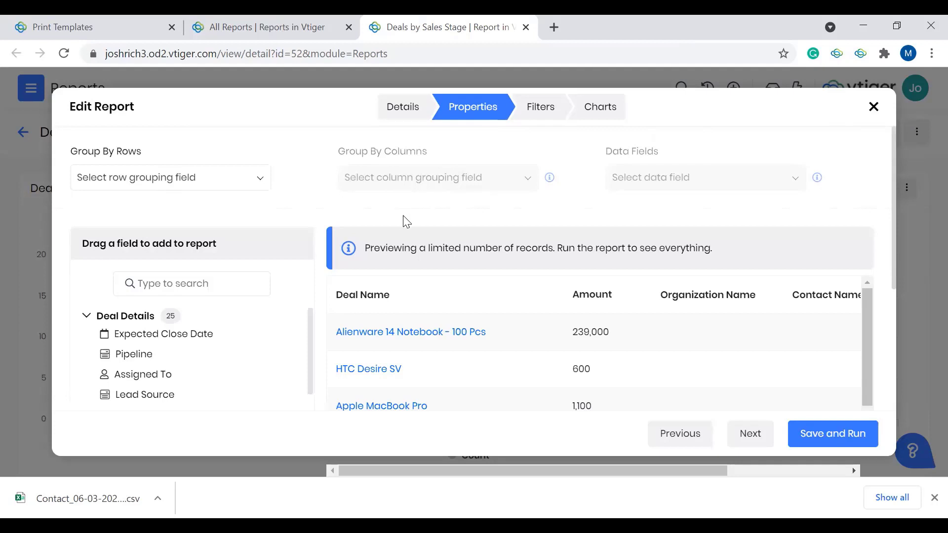
scroll(402, 218, down, 2)
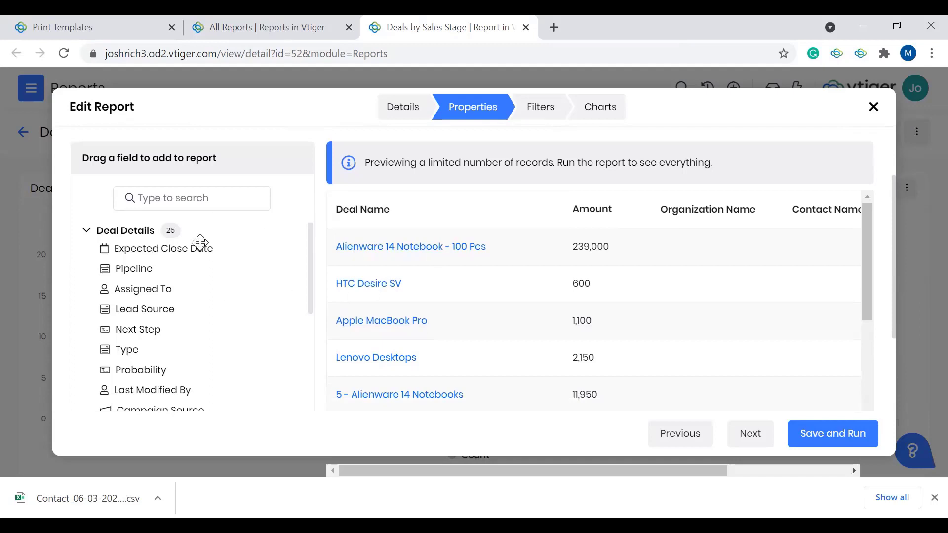
drag(187, 248, 577, 215)
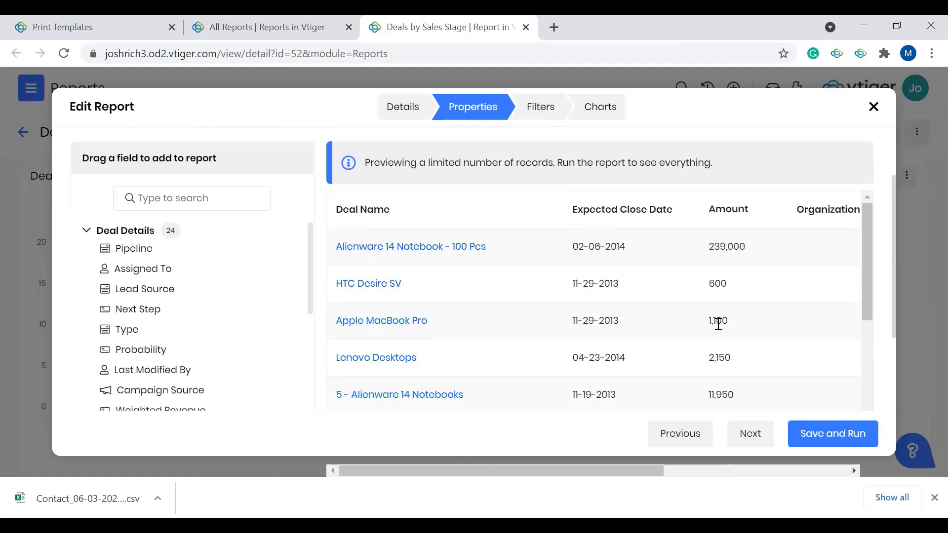
scroll(718, 326, right, 5)
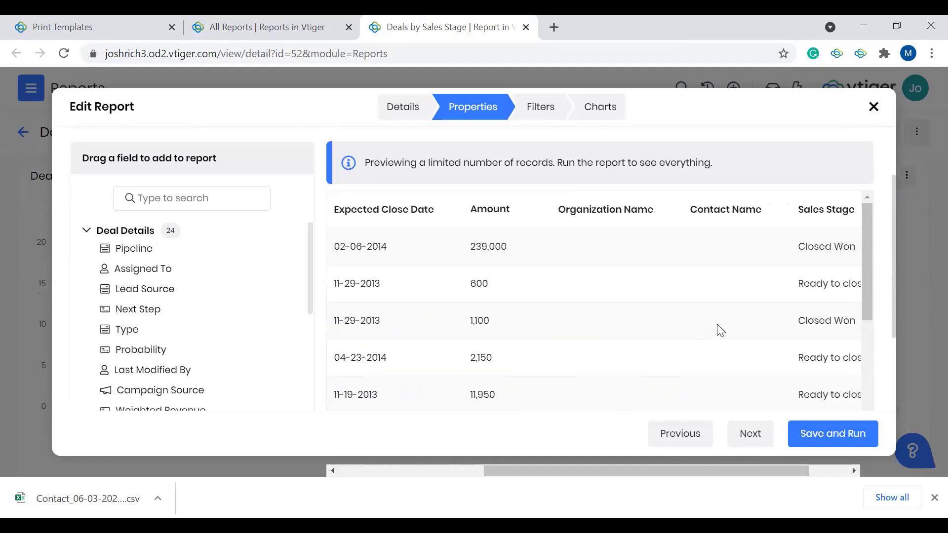
scroll(718, 330, right, 2)
scroll(326, 348, up, 2)
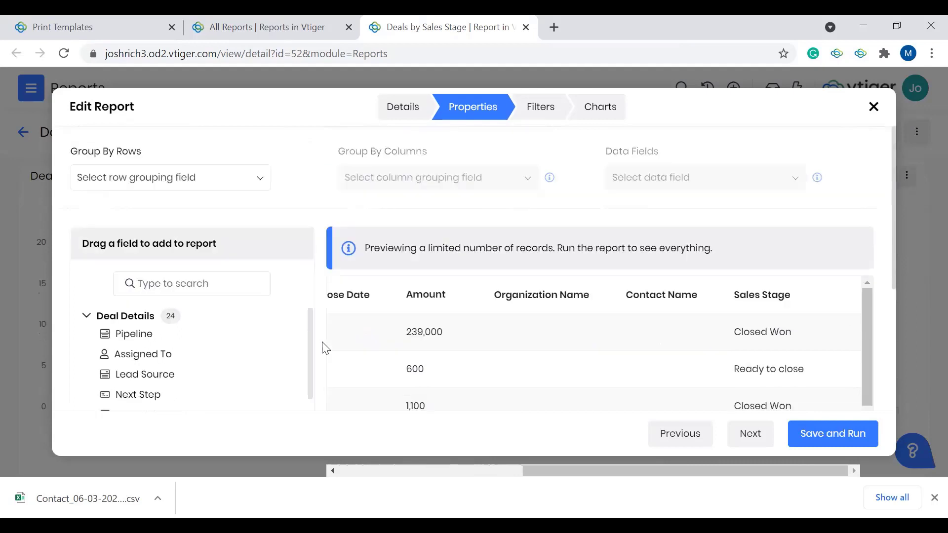
Step: Group the report's rows by Deal Name and check the grouped records in the preview
click(198, 187)
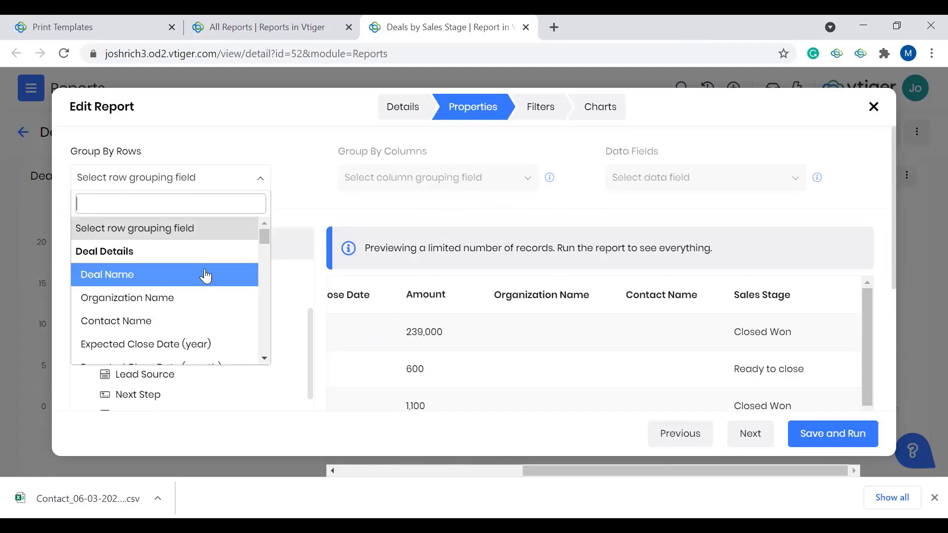
click(194, 279)
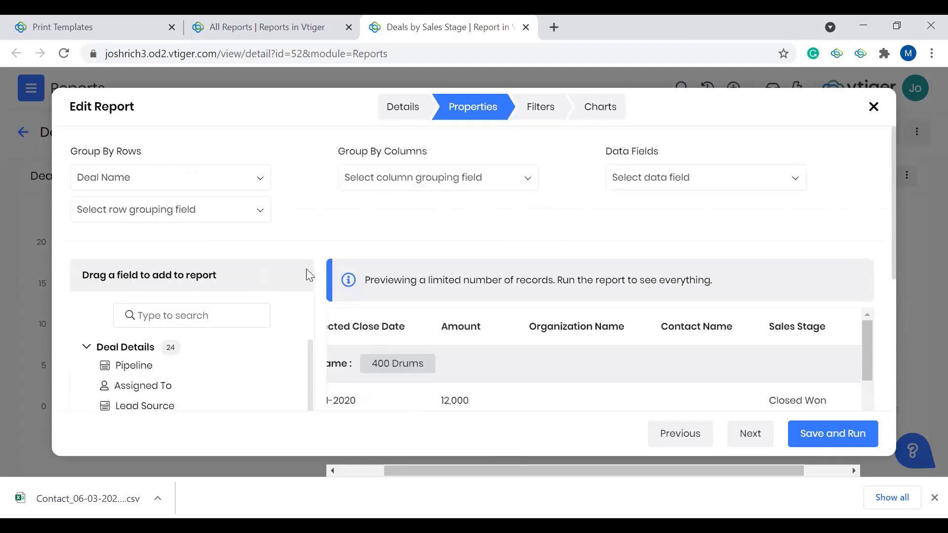
scroll(482, 362, left, 1)
scroll(483, 362, down, 1)
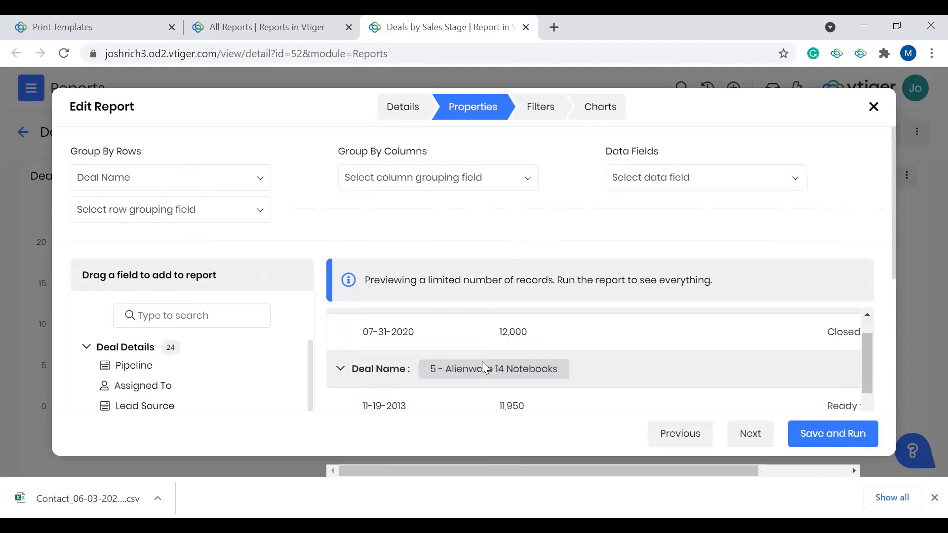
Step: Collapse and re-expand the 400 Drums deal group in the report preview and look over the neighbouring groups
scroll(482, 362, up, 1)
click(341, 345)
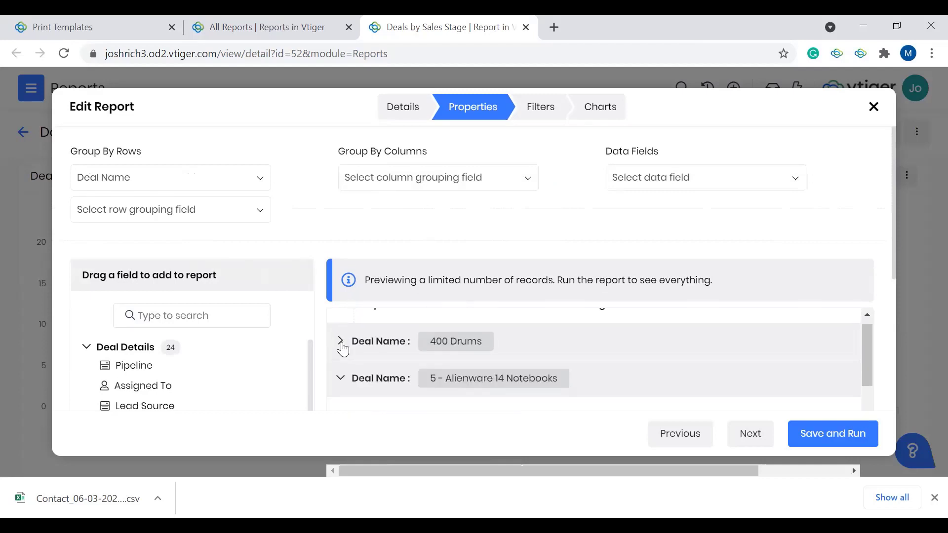
click(341, 344)
scroll(364, 371, down, 1)
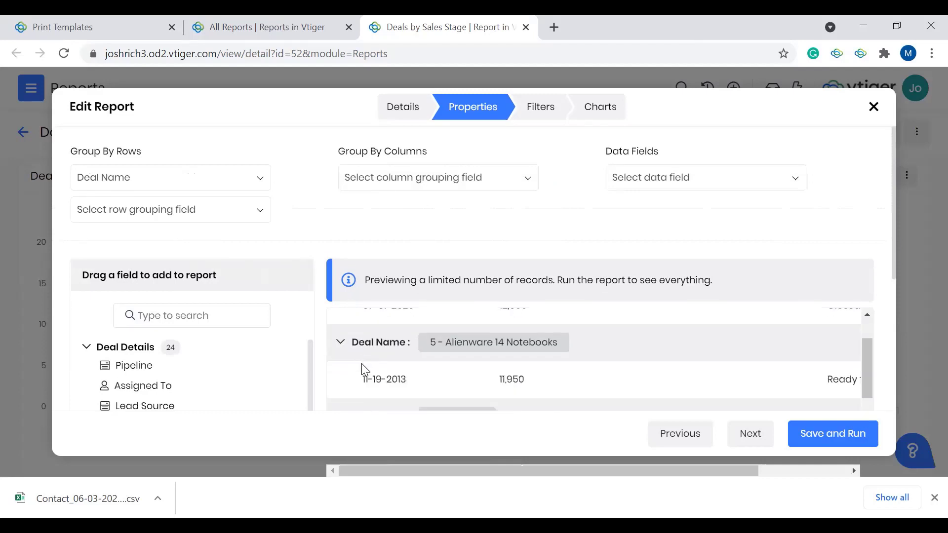
click(341, 344)
scroll(344, 349, up, 3)
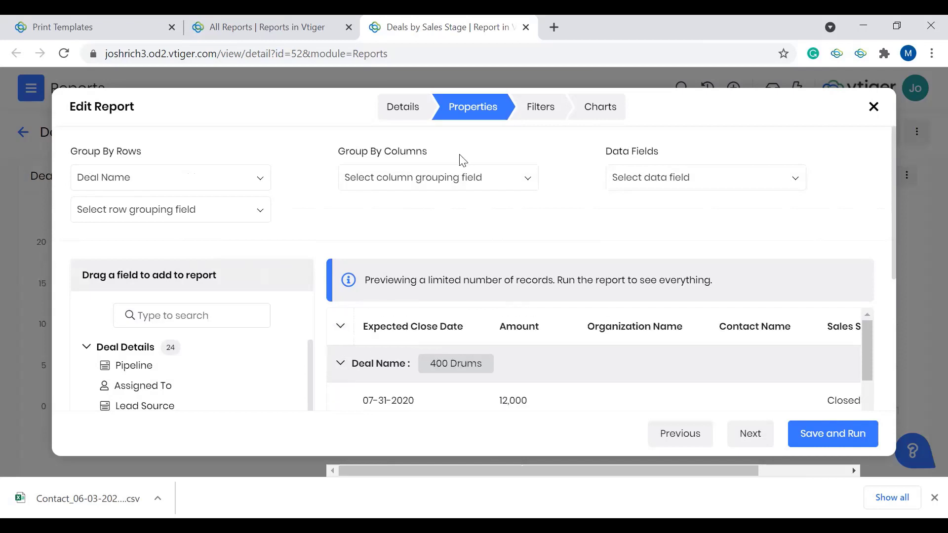
Step: Check which column grouping fields and data fields are available for the report, without choosing any
click(449, 179)
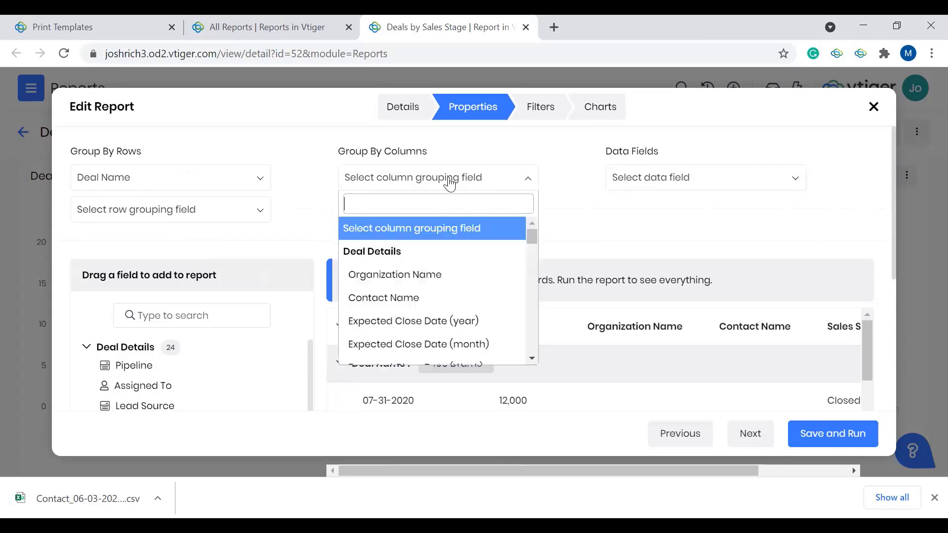
click(640, 206)
click(677, 183)
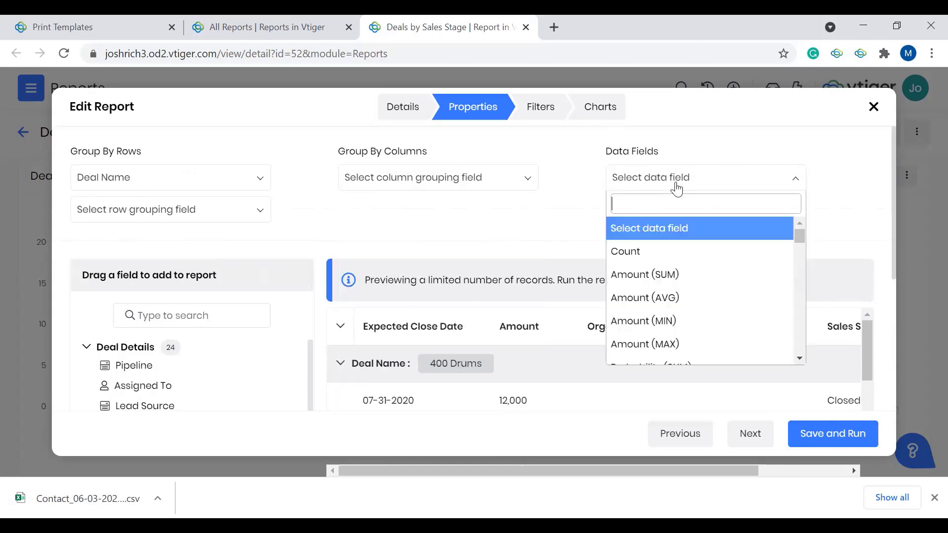
click(537, 187)
click(582, 208)
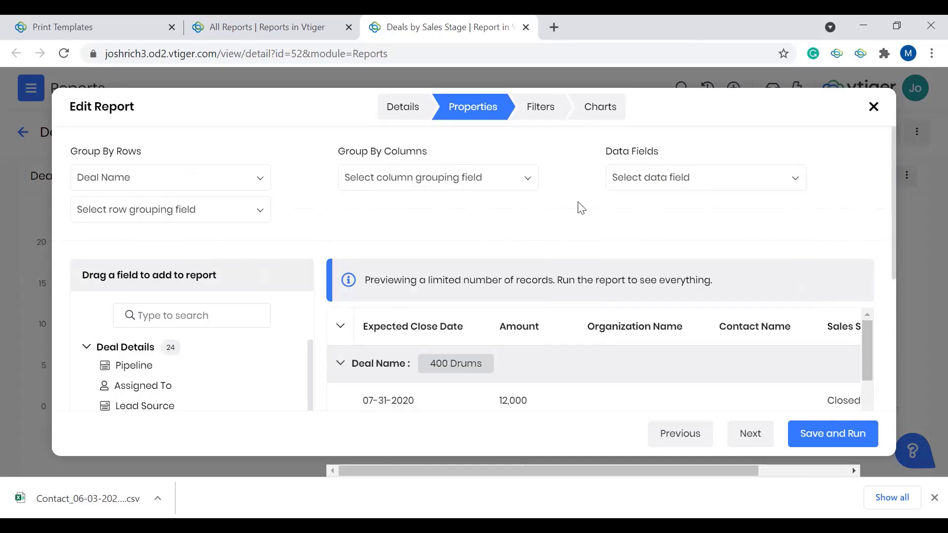
Step: Remove the Deal Name row grouping and proceed past the filter conditions to the report's chart settings
click(244, 178)
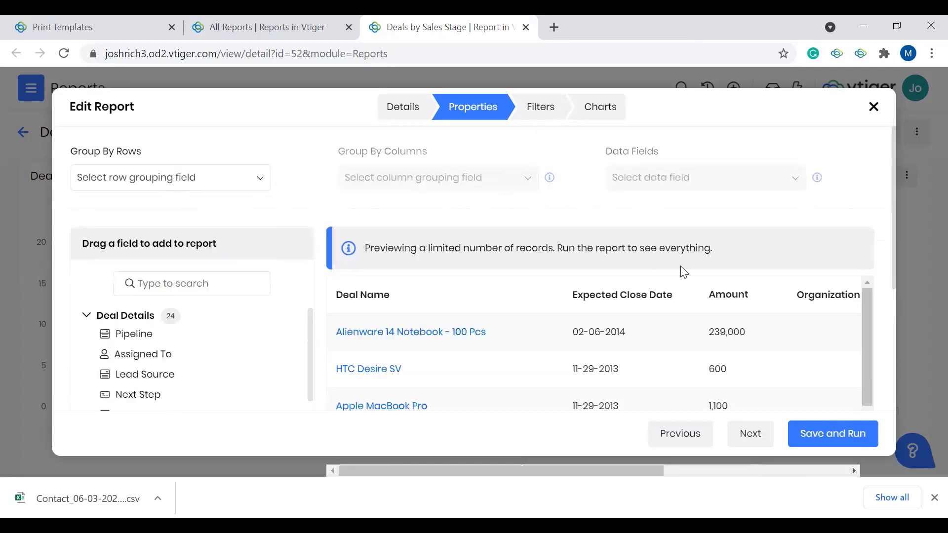
click(748, 434)
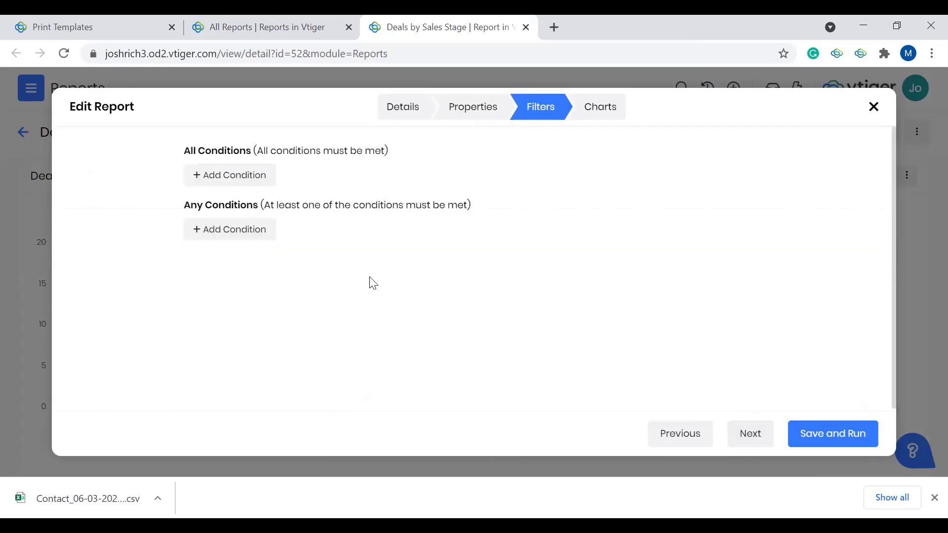
click(747, 440)
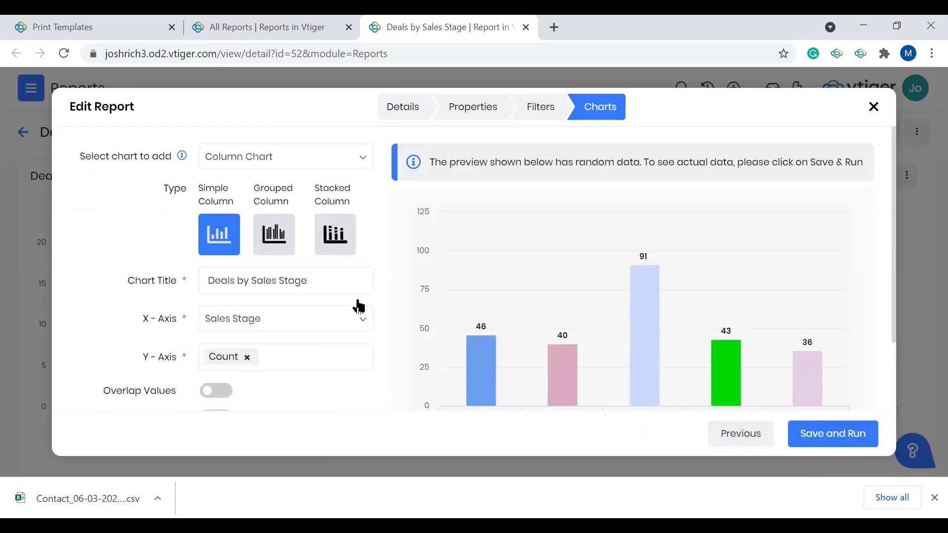
Step: Review the chart type, title, axis, overlap and legend options of the Deals by Sales Stage column chart
click(287, 163)
click(286, 163)
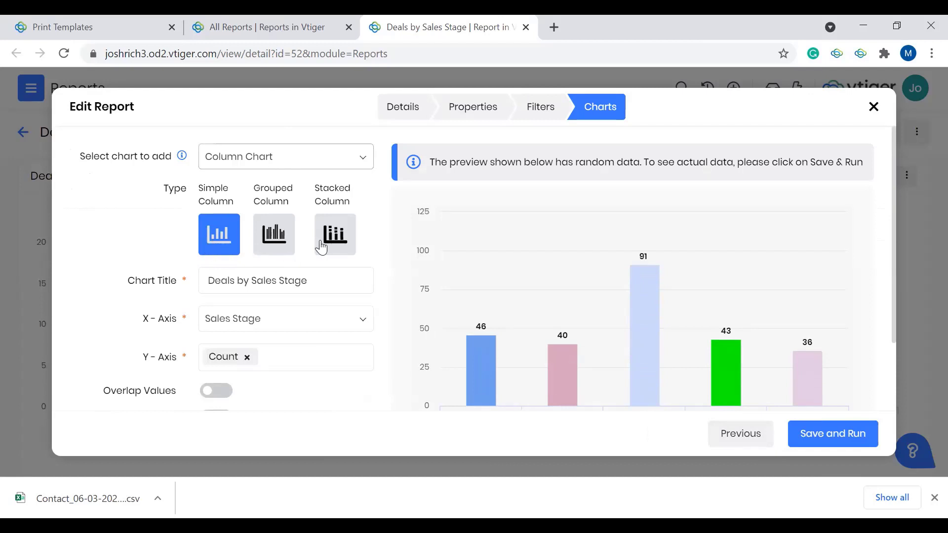
scroll(237, 239, down, 1)
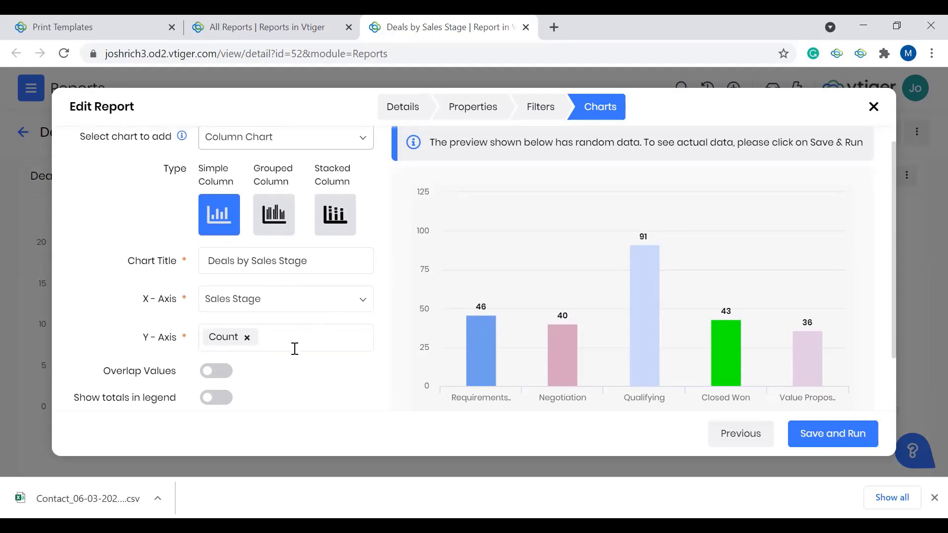
scroll(294, 349, down, 3)
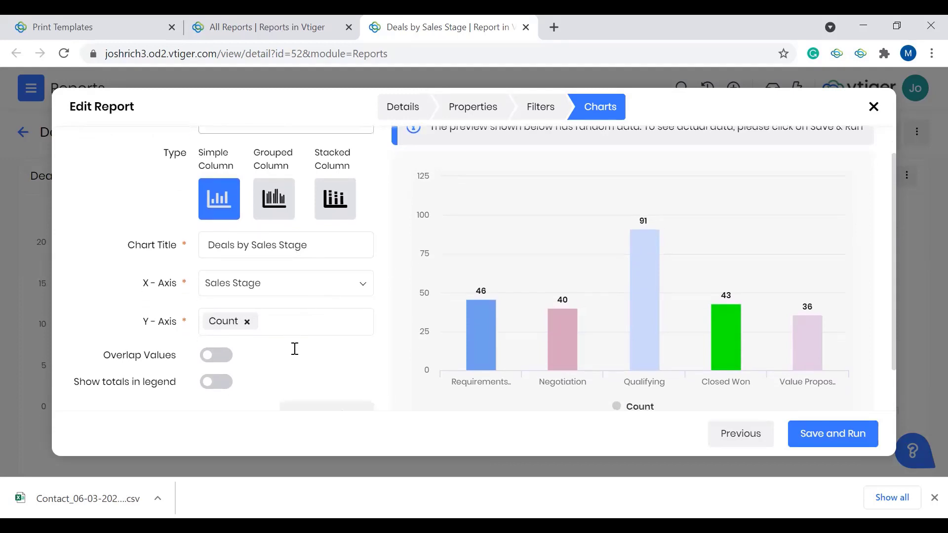
Step: Save and run the Deals by Sales Stage report, and look through its chart and deal rows
click(833, 437)
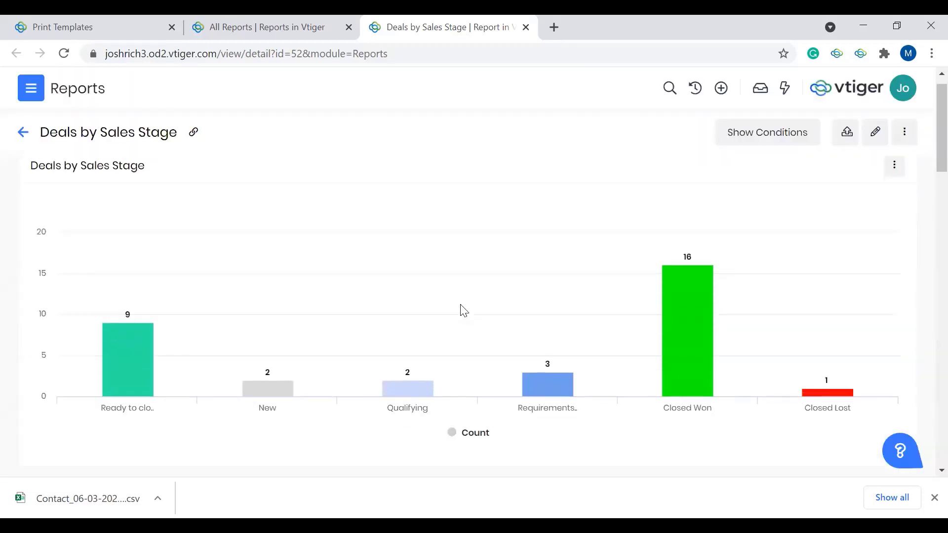
scroll(525, 359, down, 15)
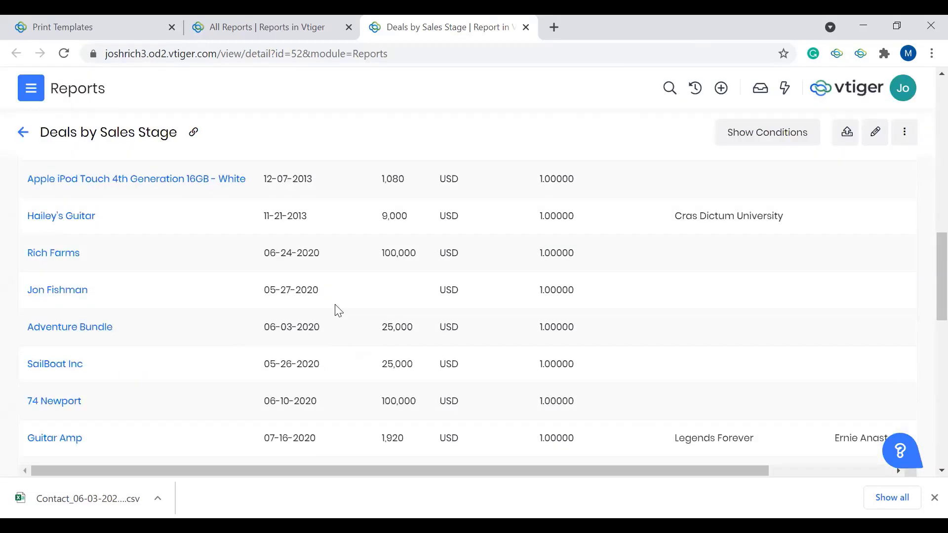
scroll(338, 311, down, 5)
scroll(335, 310, up, 20)
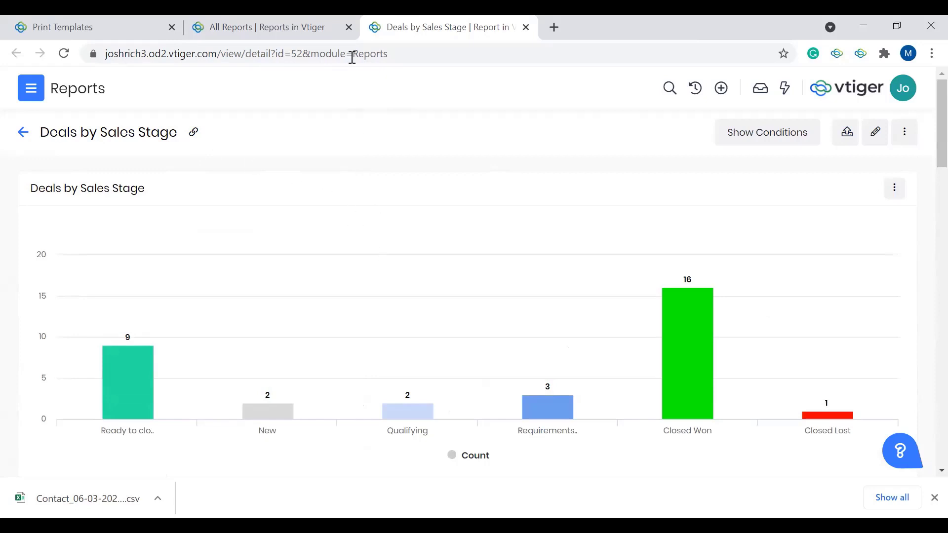
Step: Open the Pivot Report based on Deal amount from the reports list and look over its stages, deals and amounts
click(259, 39)
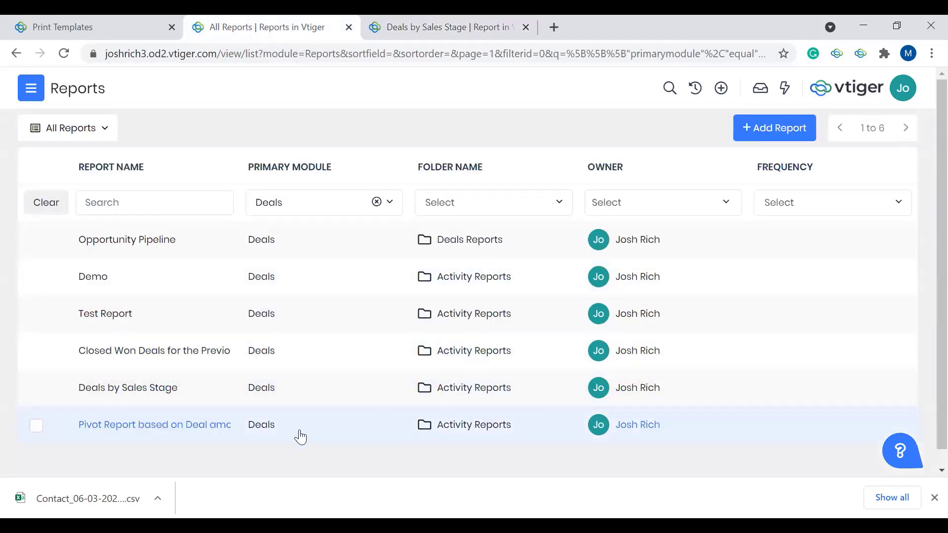
click(300, 438)
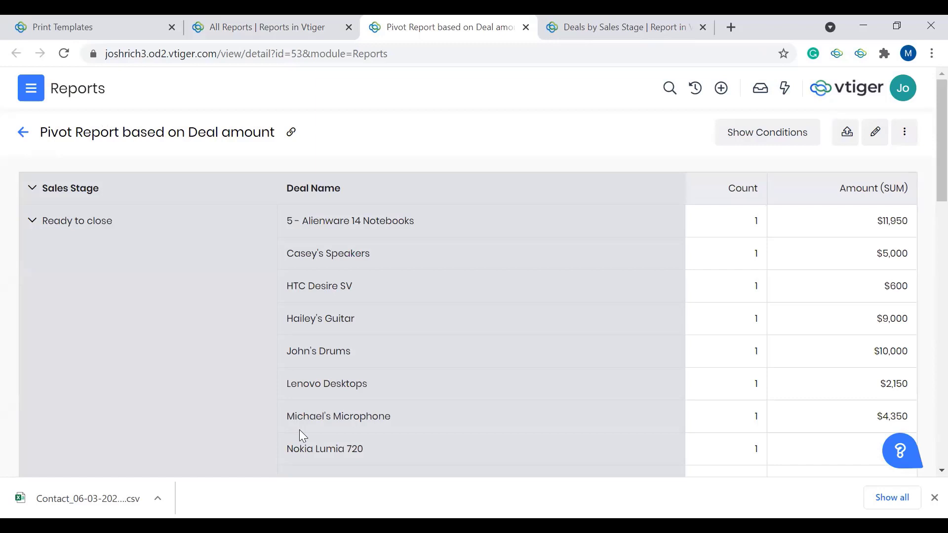
scroll(299, 430, down, 2)
scroll(299, 429, up, 2)
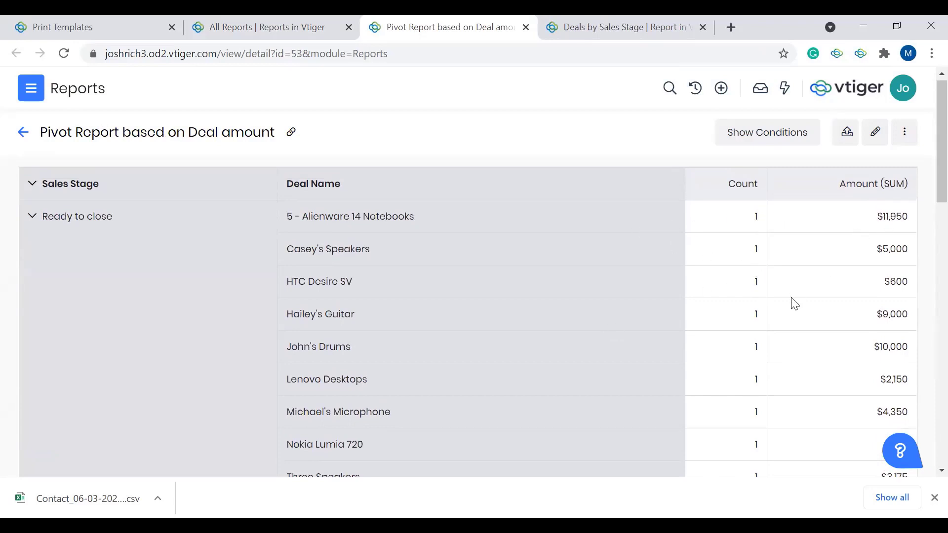
scroll(518, 310, down, 1)
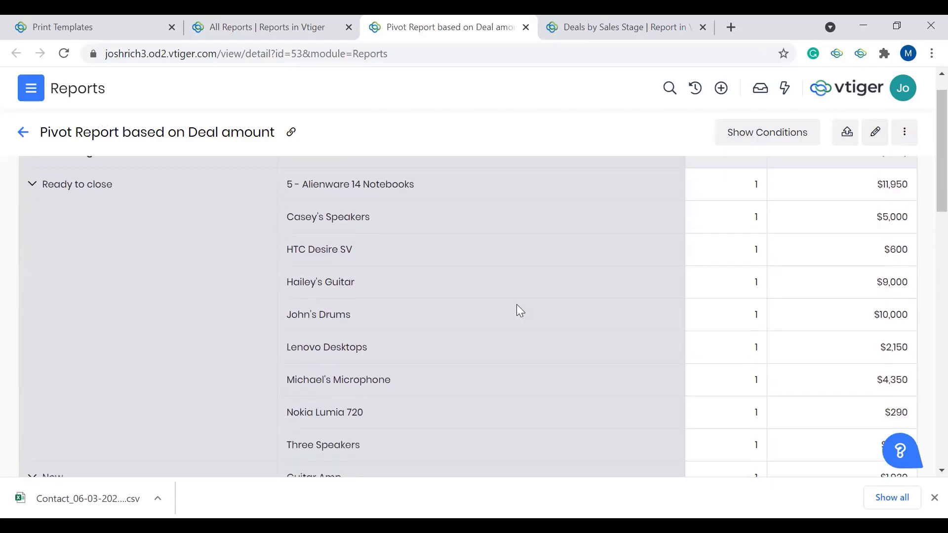
scroll(222, 229, up, 1)
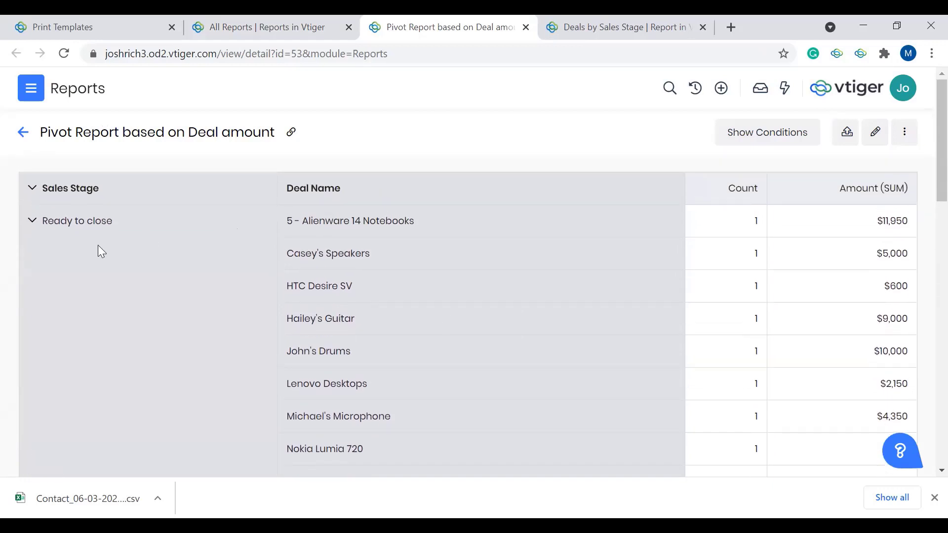
Step: Collapse the Ready to close, New, Qualifying and Closed Won stages to compare their deal counts and summed amounts
click(33, 223)
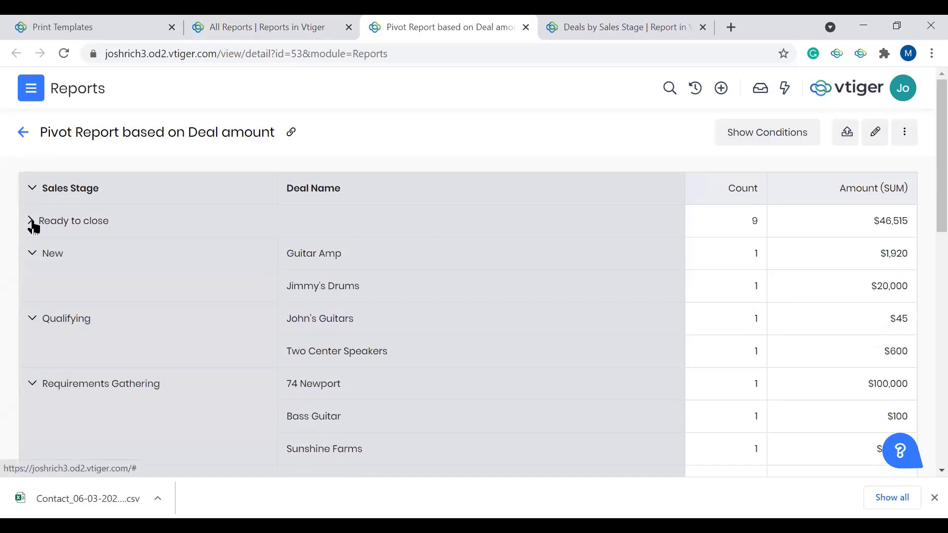
click(30, 255)
click(30, 287)
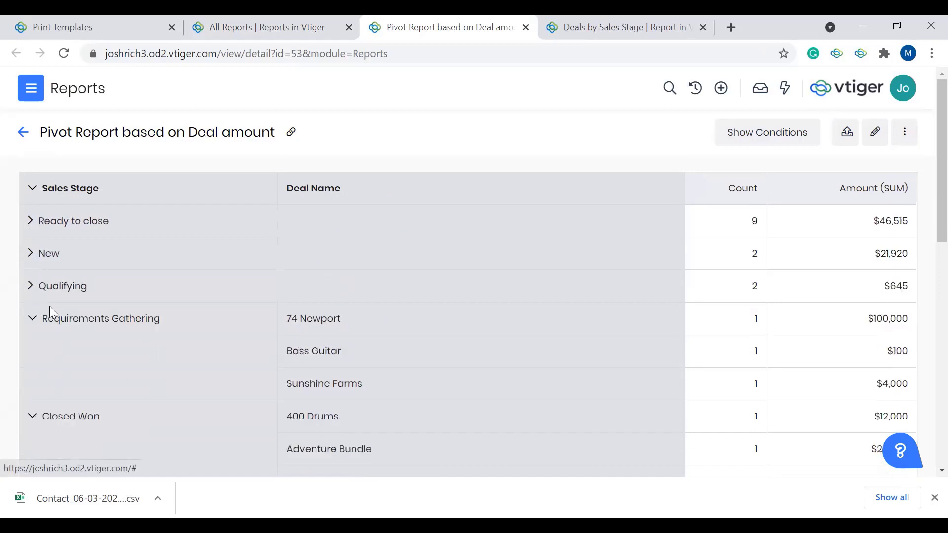
scroll(34, 321, down, 2)
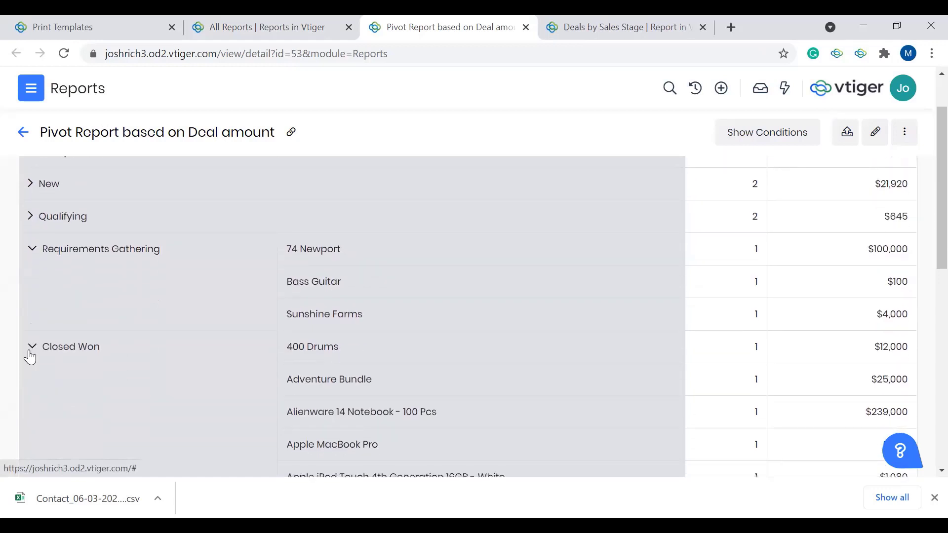
click(31, 346)
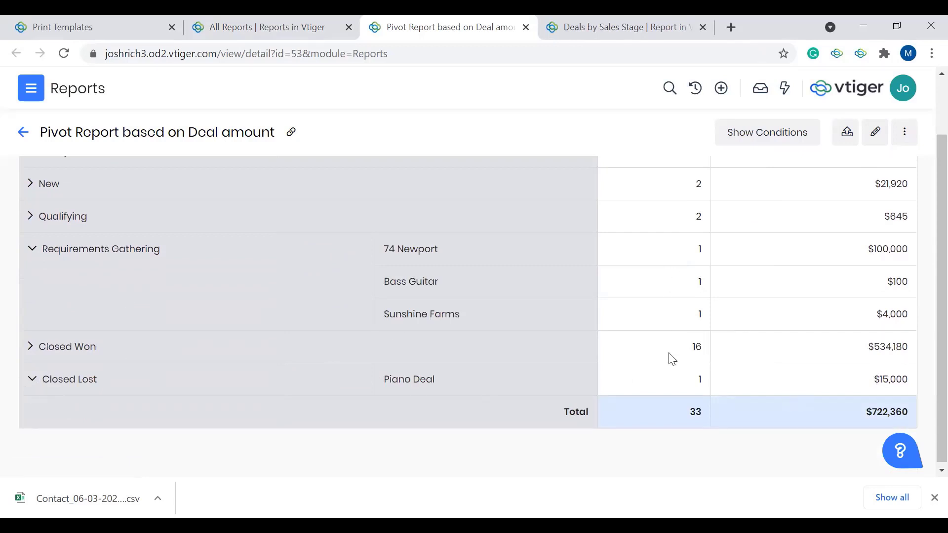
scroll(669, 357, up, 2)
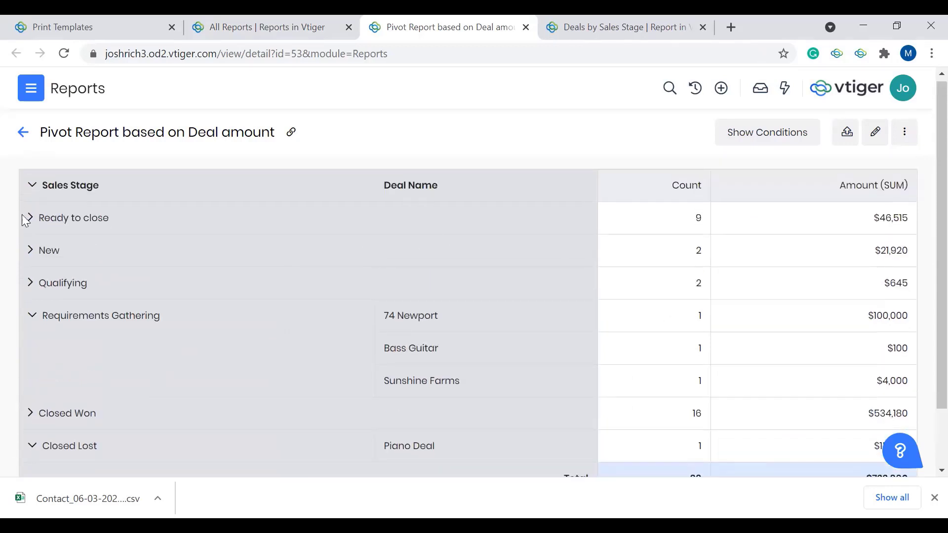
Step: Expand the Ready to close stage and inspect its individual deal amounts and the report's overall totals
double_click(698, 219)
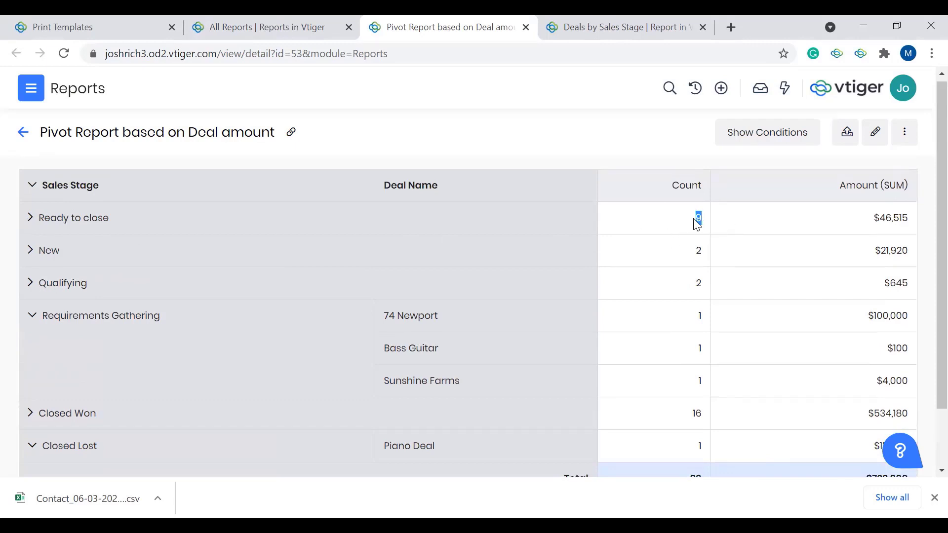
click(32, 223)
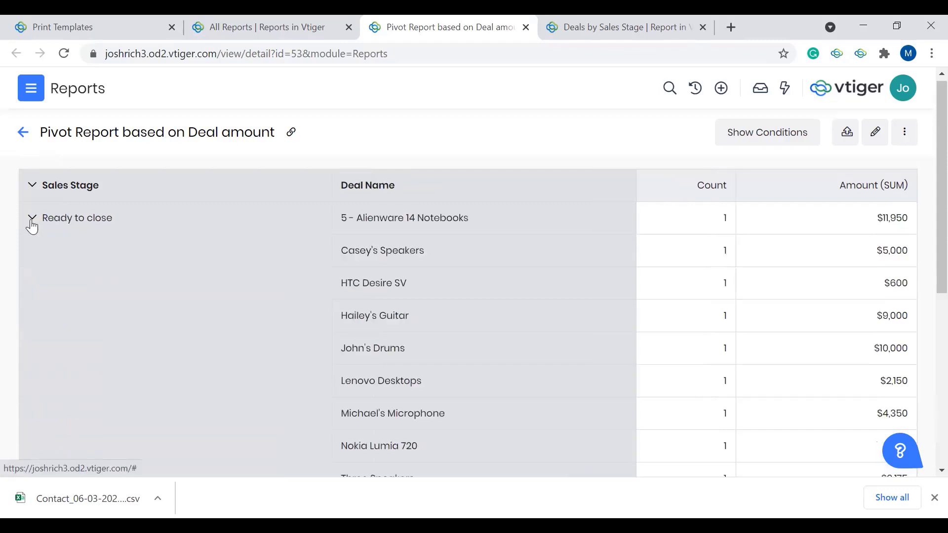
scroll(662, 323, down, 1)
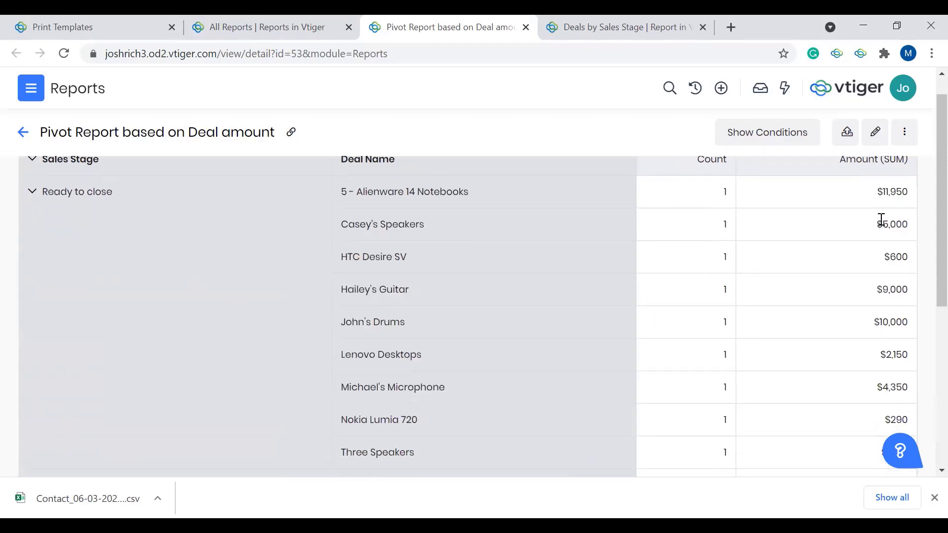
scroll(880, 218, down, 1)
scroll(861, 311, down, 5)
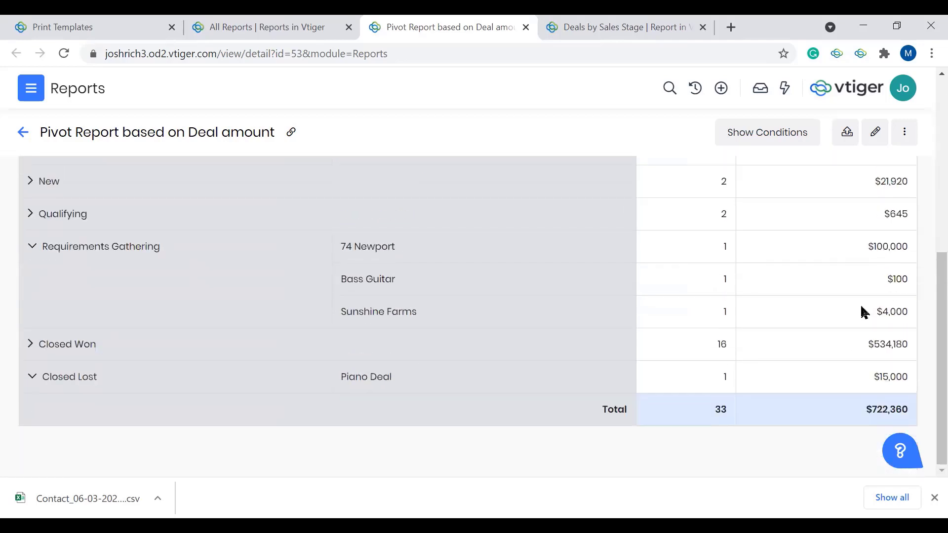
scroll(861, 306, up, 1)
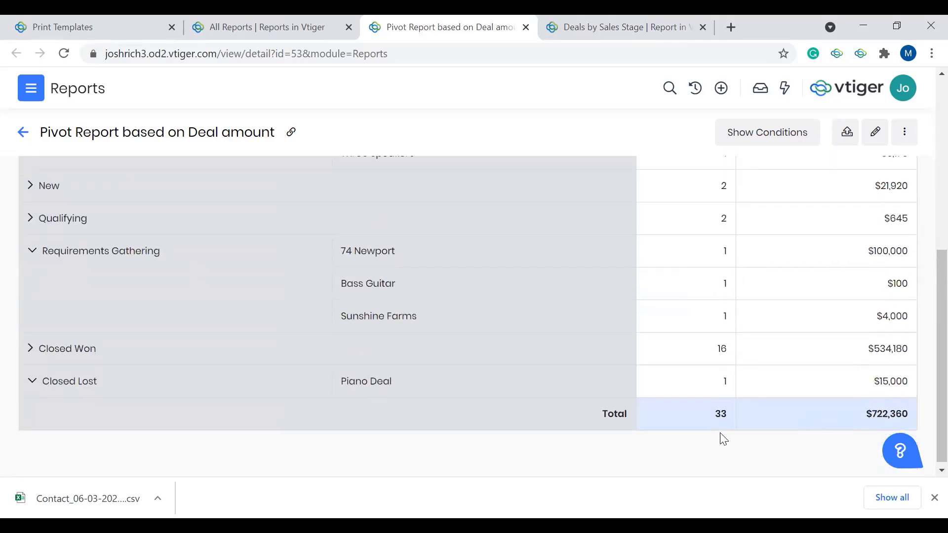
scroll(722, 438, up, 7)
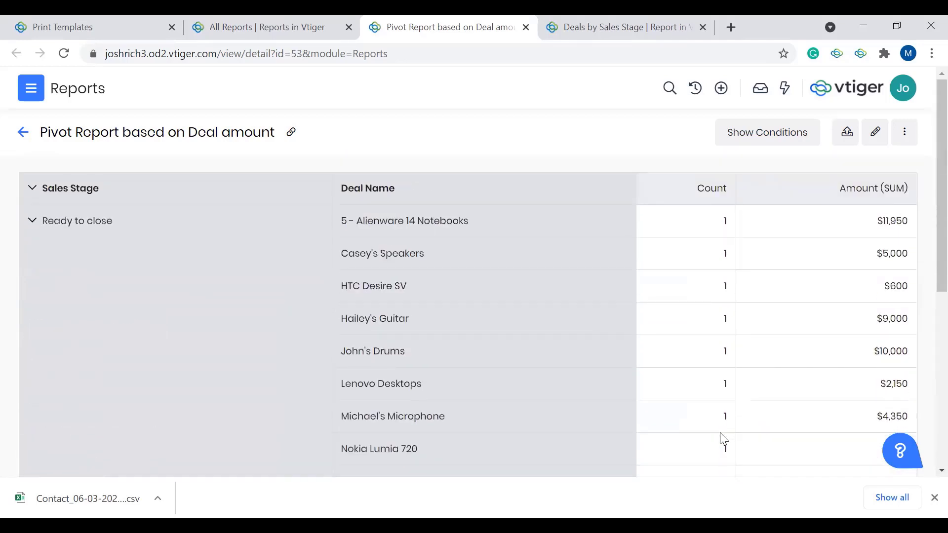
Step: Open the Pivot Report based on Deal amount for editing and review its row groupings, column grouping and data fields
click(876, 135)
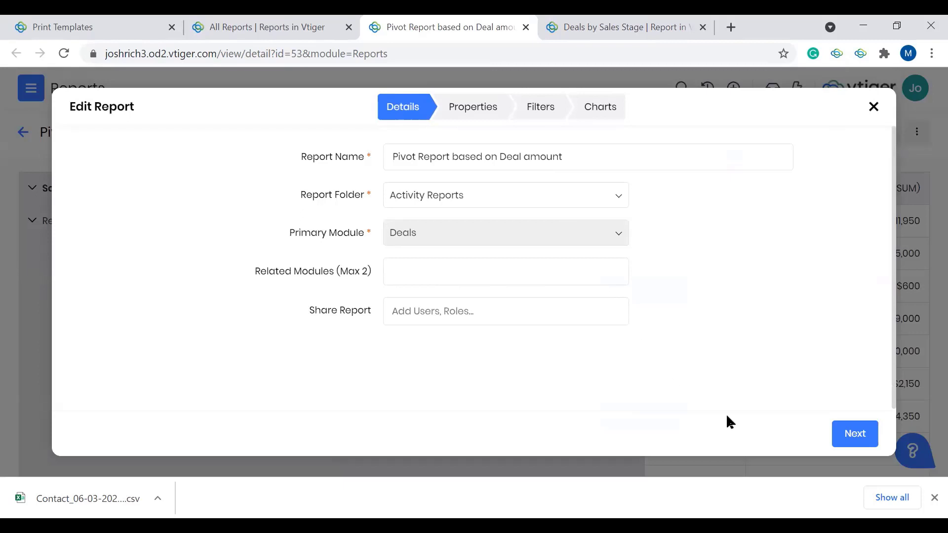
click(855, 434)
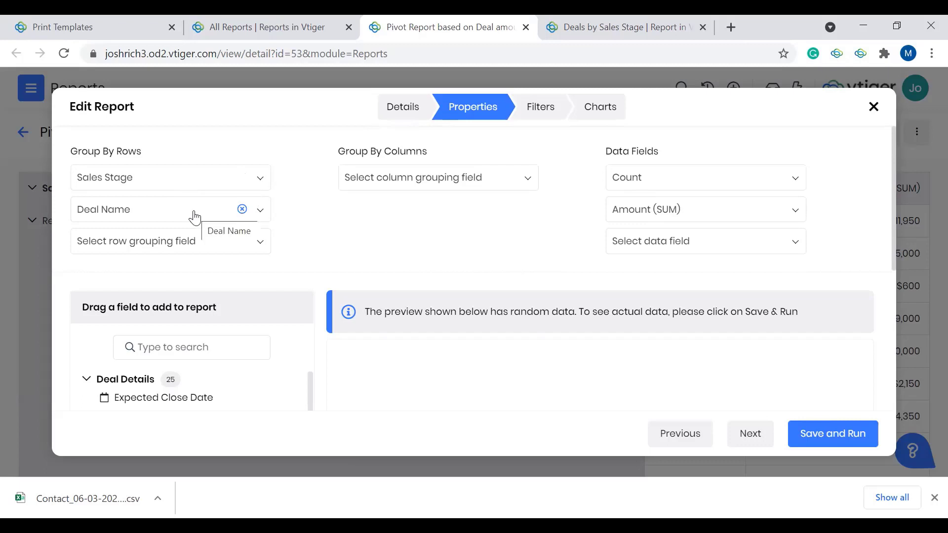
scroll(538, 266, down, 2)
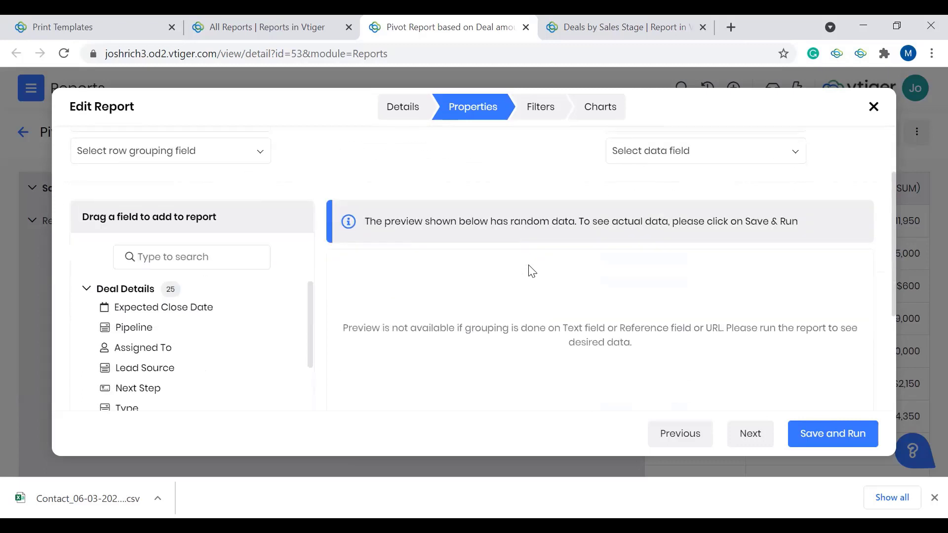
scroll(532, 271, up, 2)
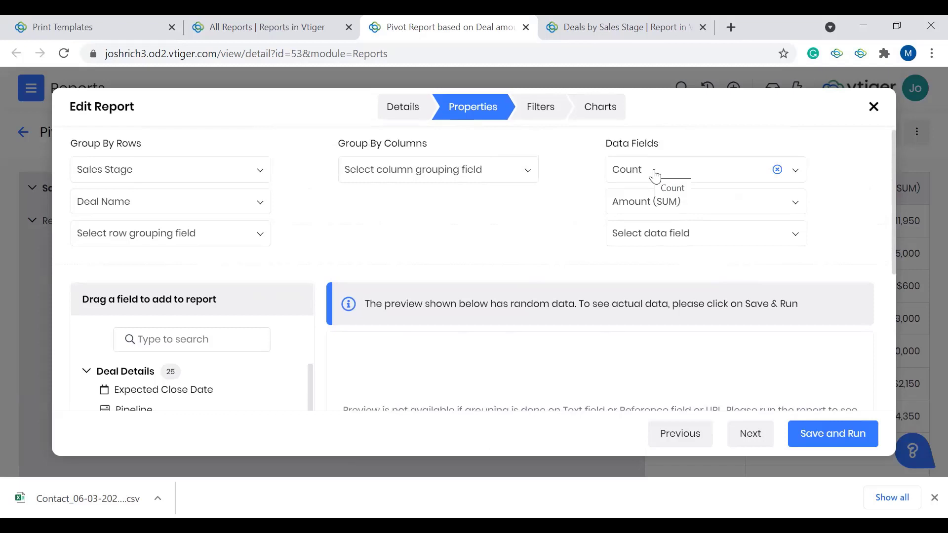
Step: Browse the options for a third data field, covering amount, probability, weighted revenue, progress and total calculations, without choosing one
click(674, 234)
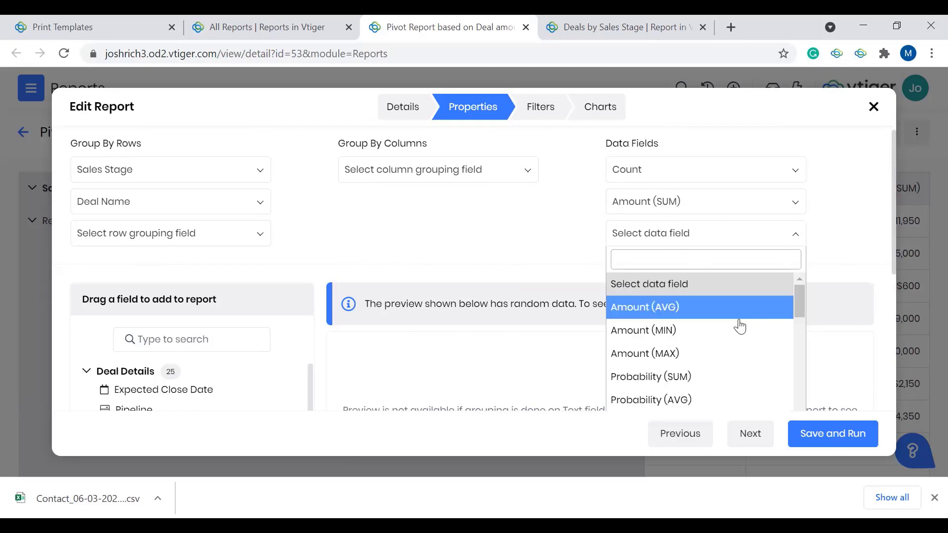
scroll(737, 330, down, 1)
scroll(737, 330, up, 1)
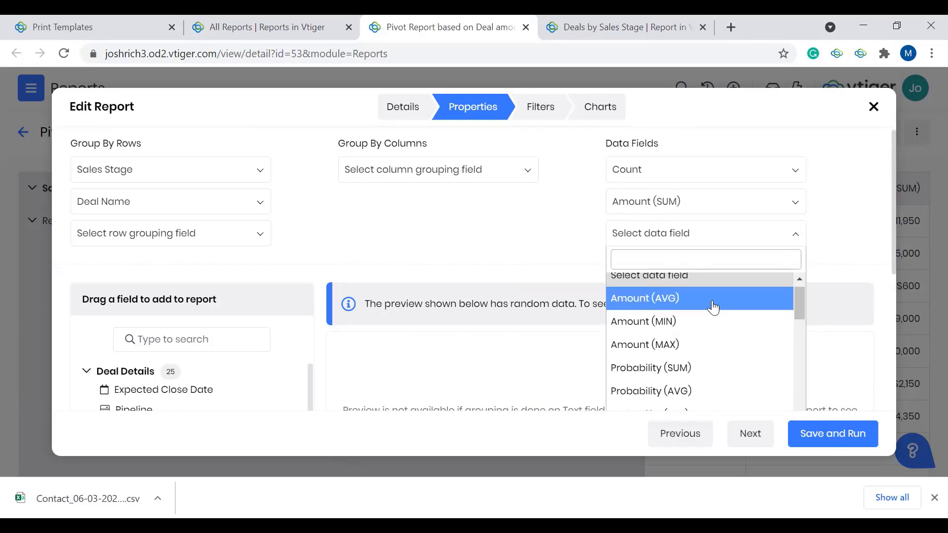
scroll(715, 344, down, 6)
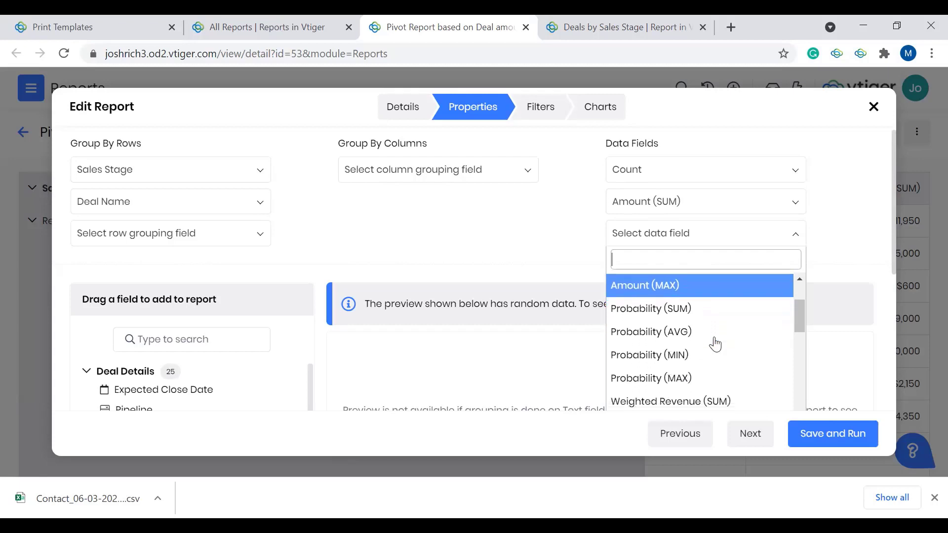
scroll(715, 344, down, 3)
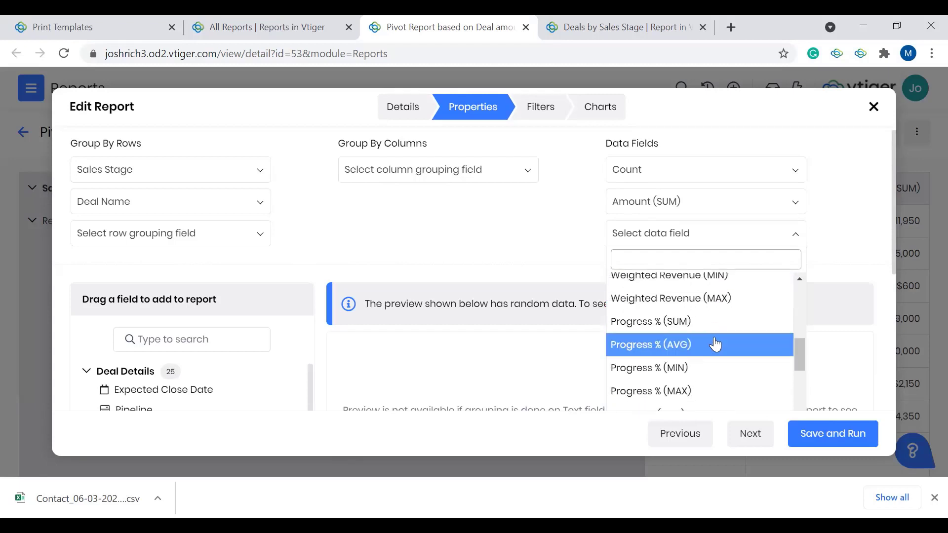
scroll(716, 344, down, 4)
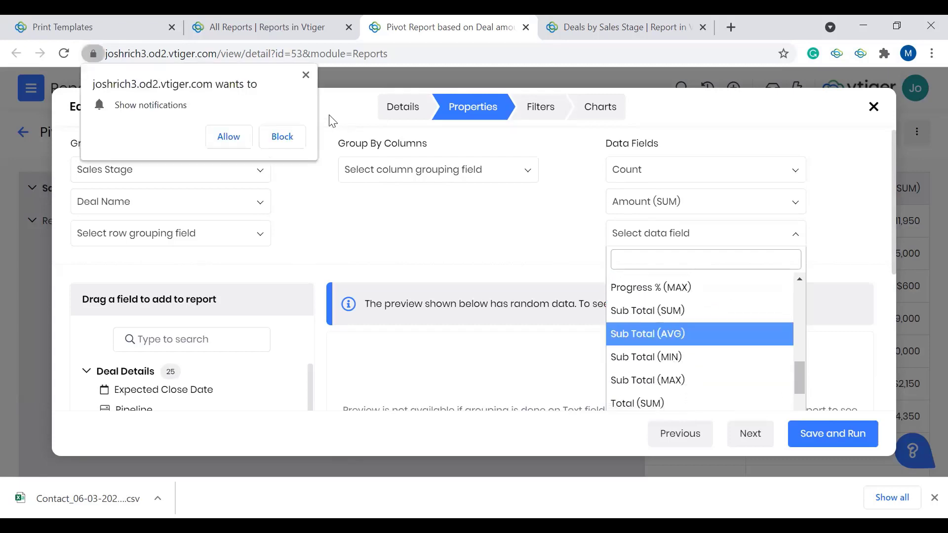
click(306, 75)
scroll(699, 359, down, 3)
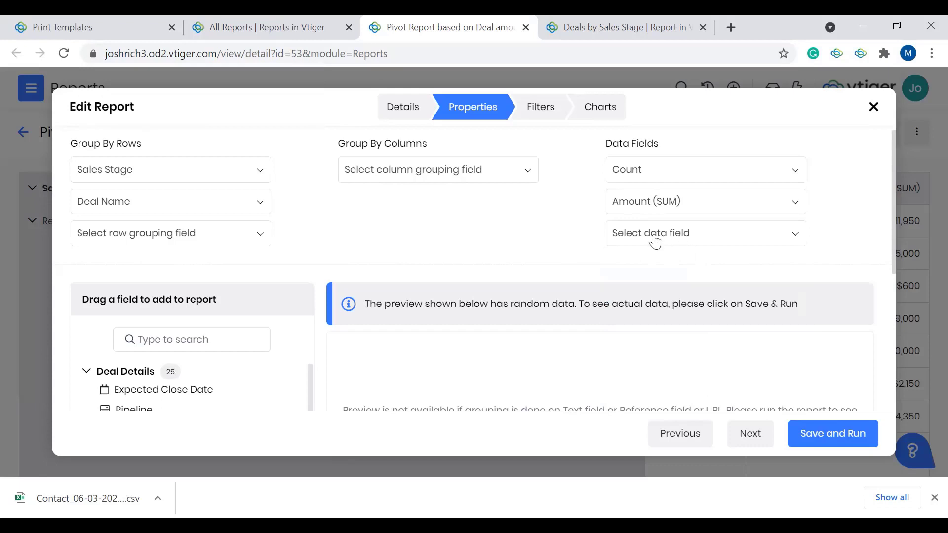
scroll(705, 278, down, 1)
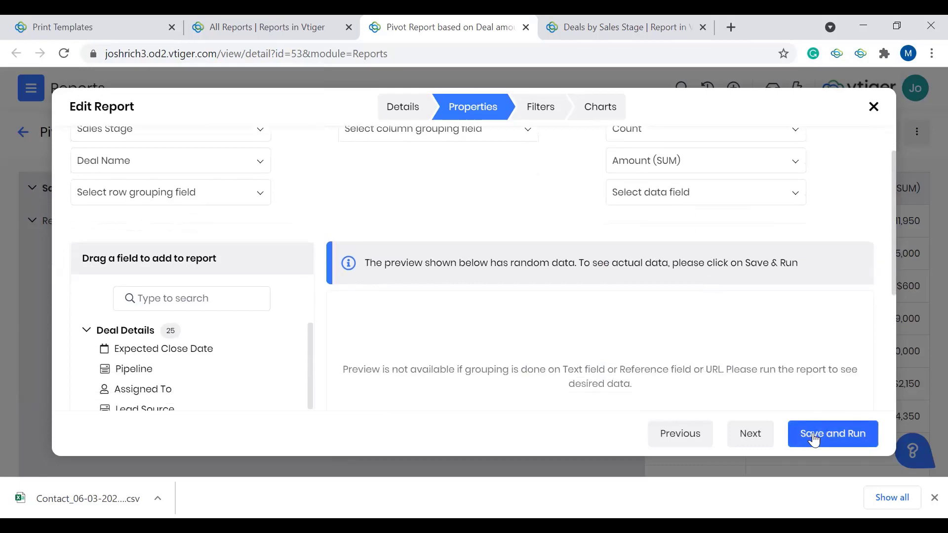
Step: Try a report filter under All Conditions requiring Amount greater than 3000, and remove it
click(540, 107)
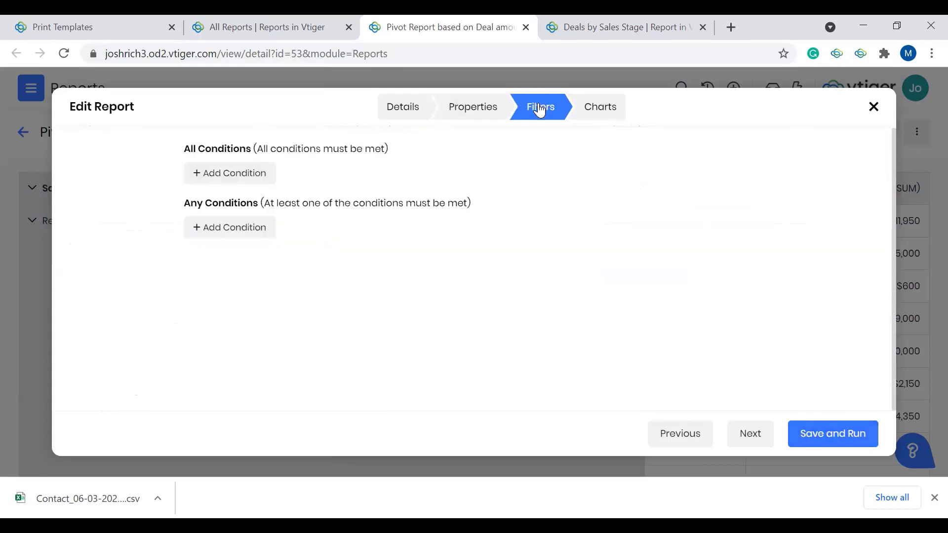
click(246, 180)
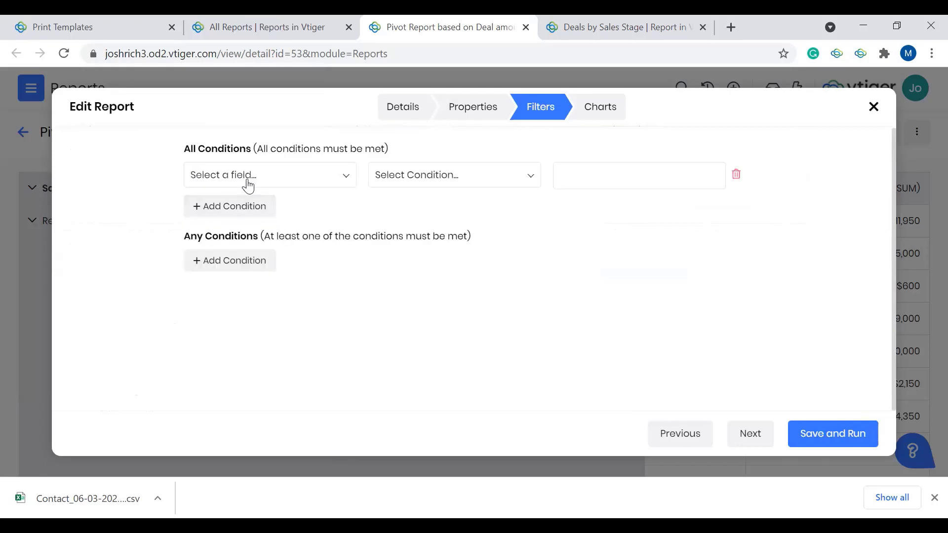
click(282, 185)
scroll(321, 265, down, 1)
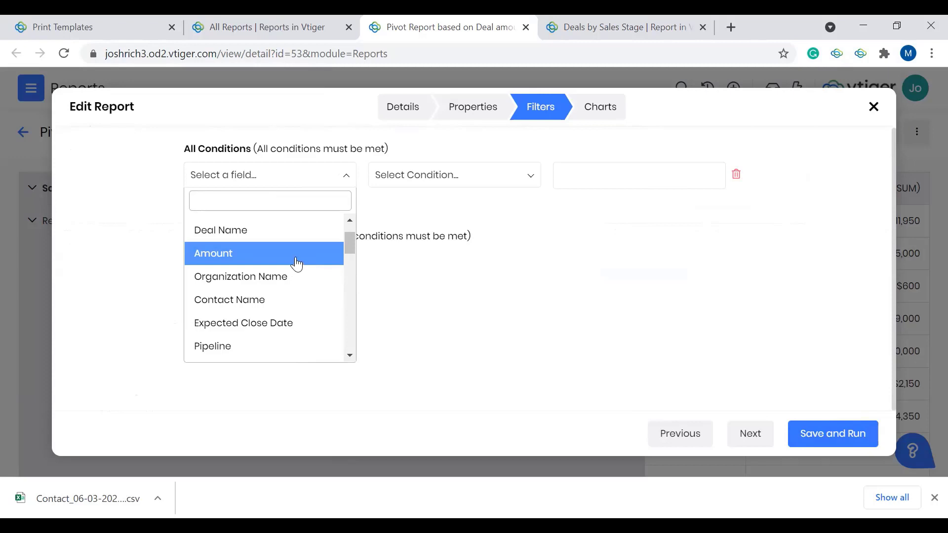
click(297, 263)
click(473, 177)
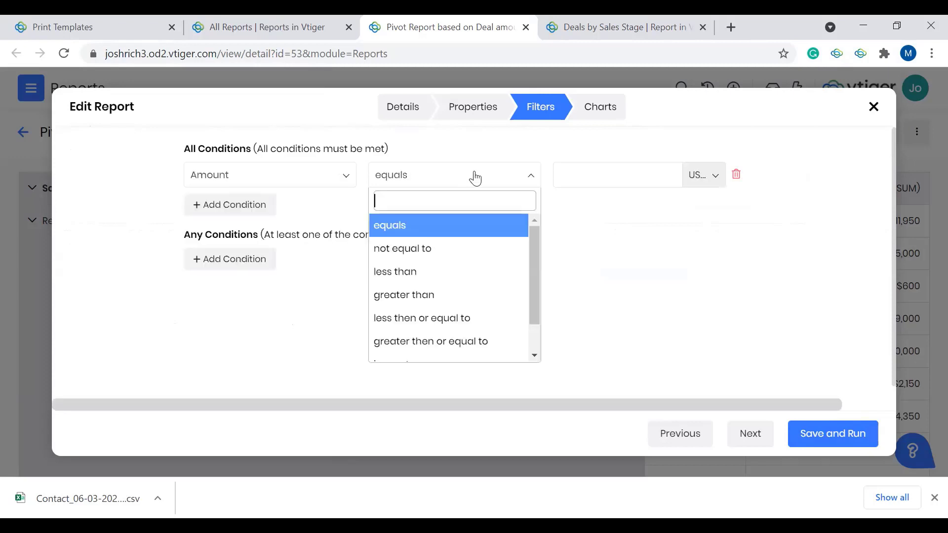
click(463, 296)
click(630, 171)
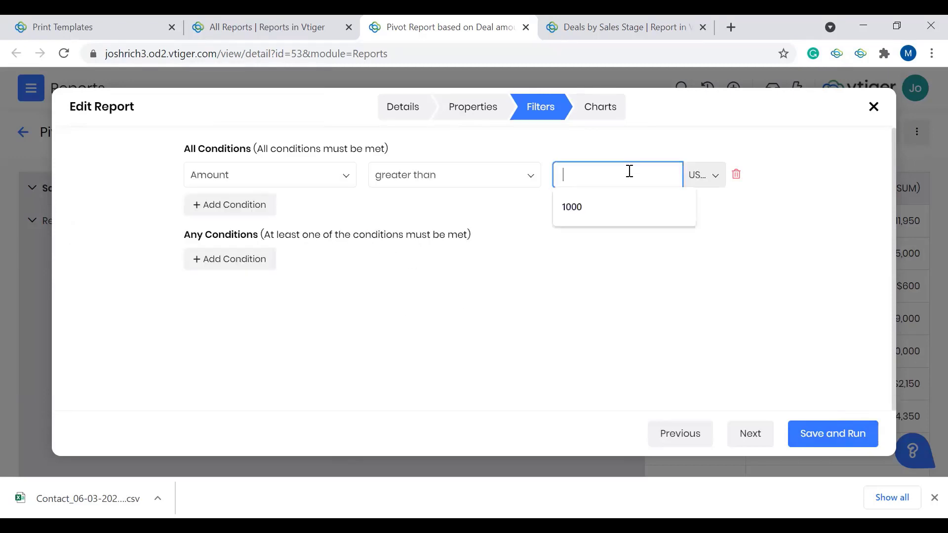
text(3000)
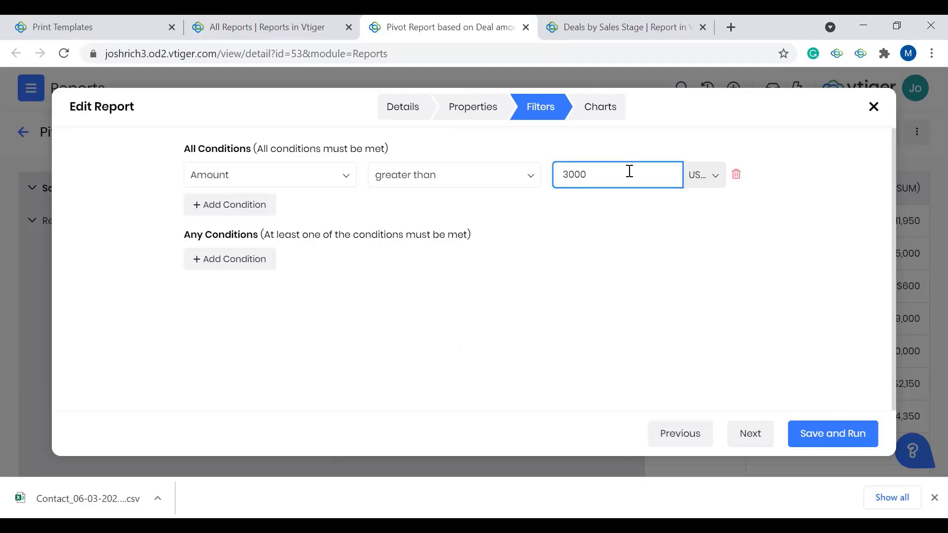
drag(643, 182, 563, 177)
click(736, 177)
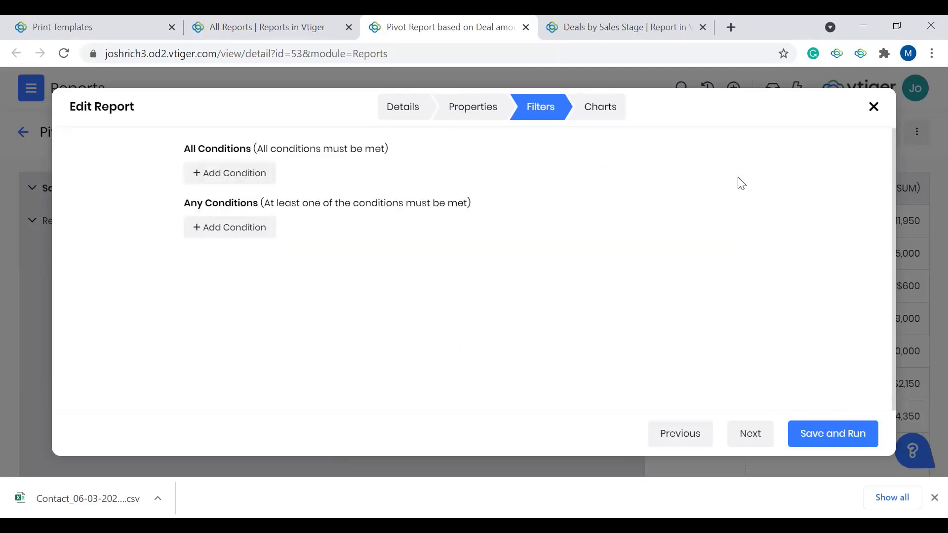
Step: Try an All Conditions filter where Sales Stage equals New or Requirements Gathering, and remove it
click(239, 184)
click(295, 186)
text(sales)
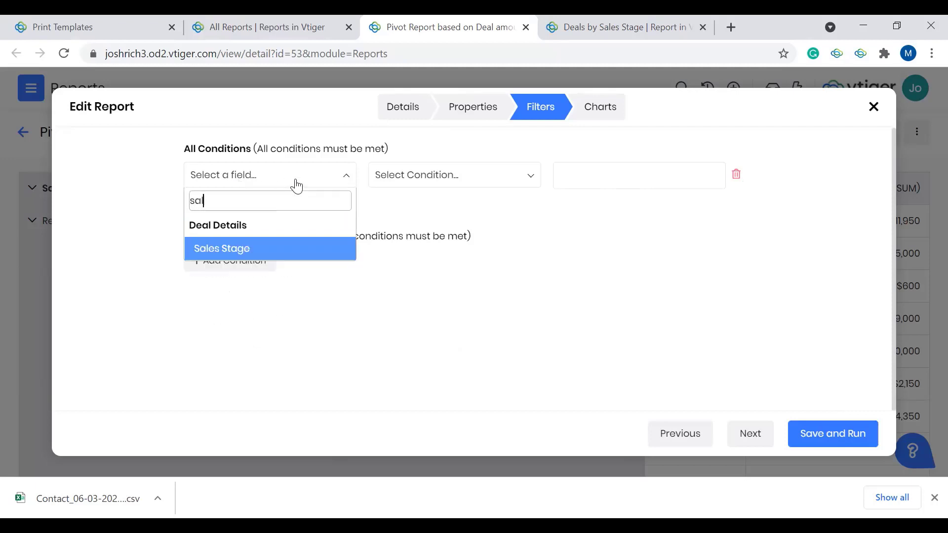
click(288, 249)
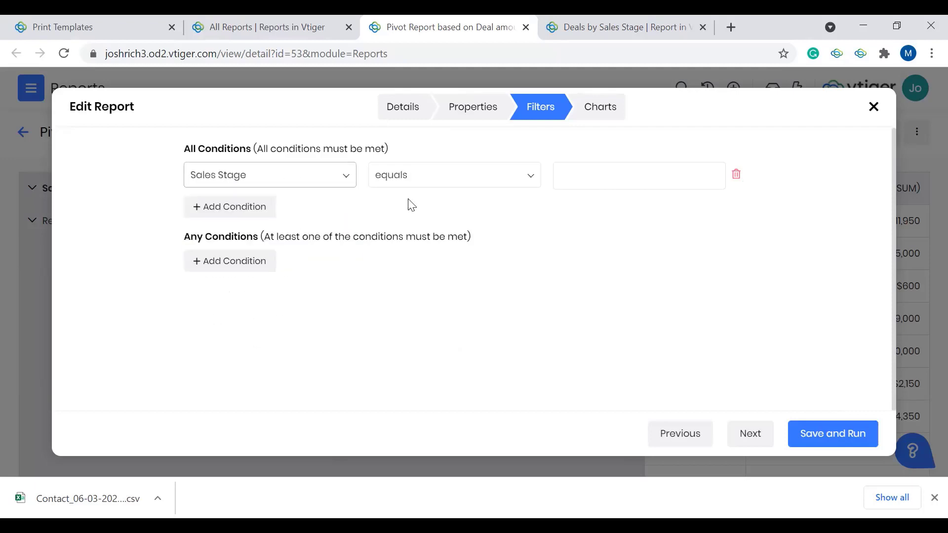
click(586, 179)
click(605, 227)
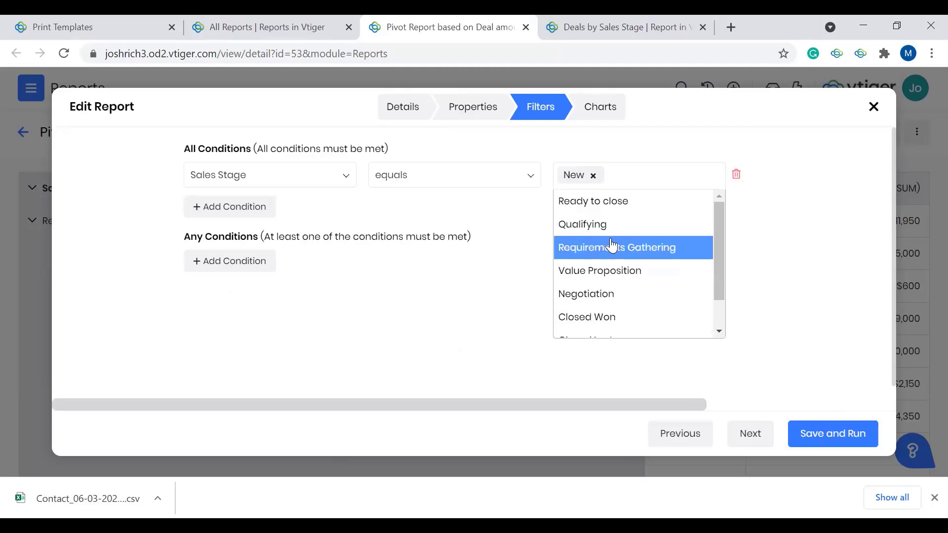
click(612, 245)
click(511, 250)
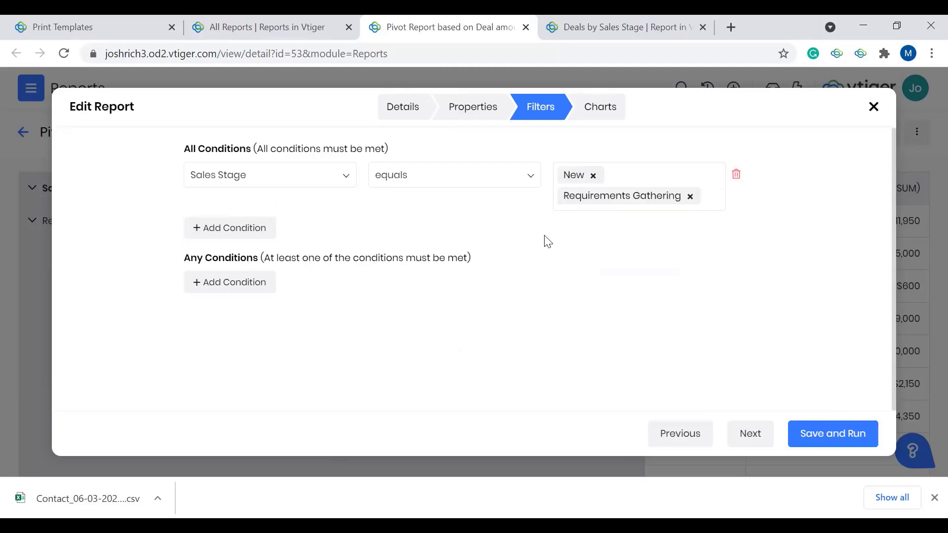
click(737, 176)
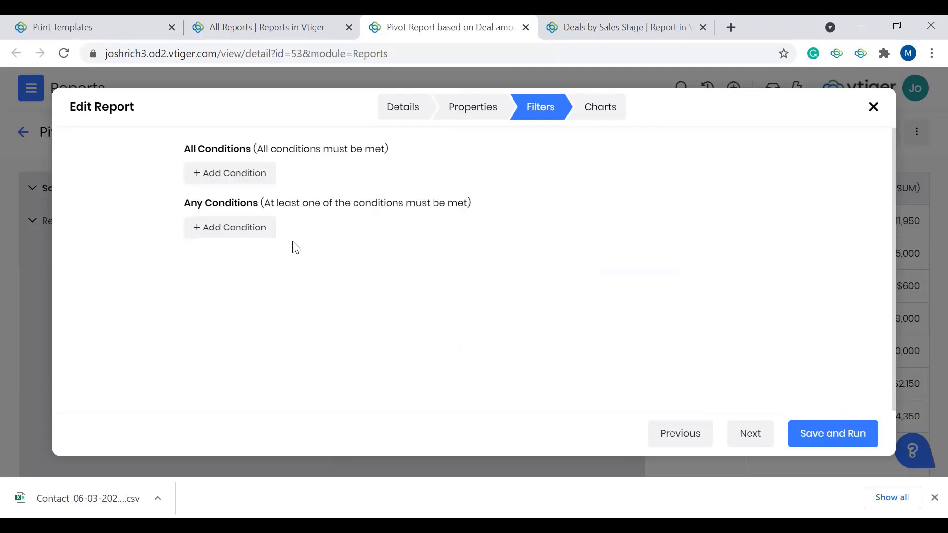
Step: Save and run the pivot report without filters, and look through its deals down to the totals
click(844, 441)
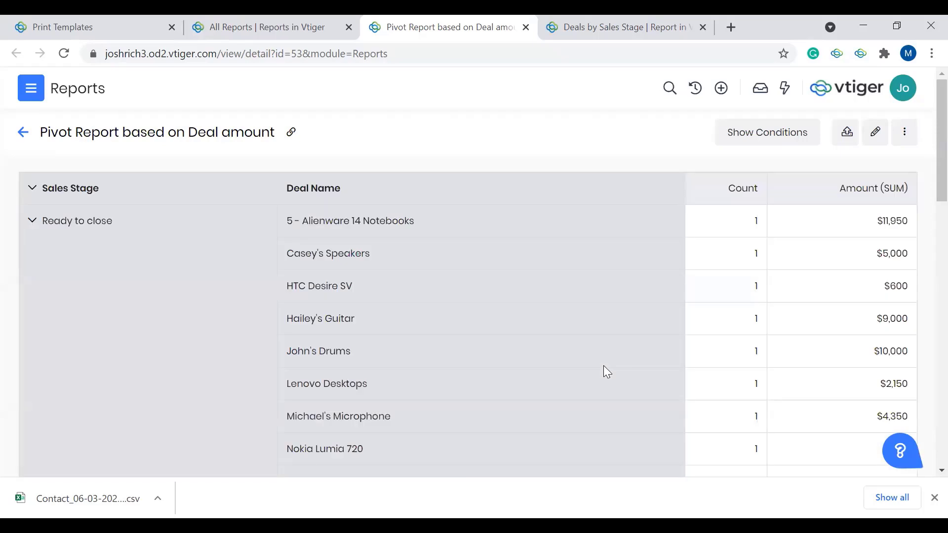
scroll(604, 366, down, 15)
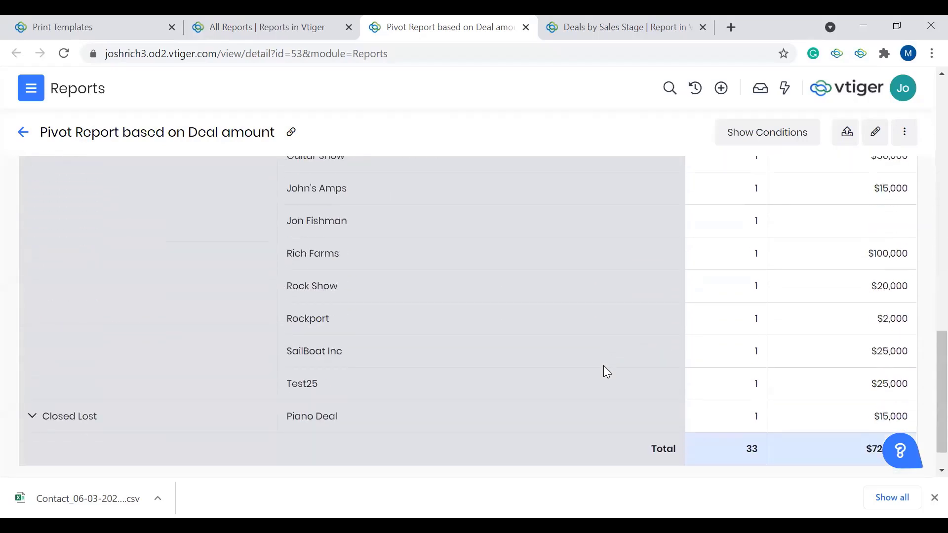
scroll(603, 366, up, 15)
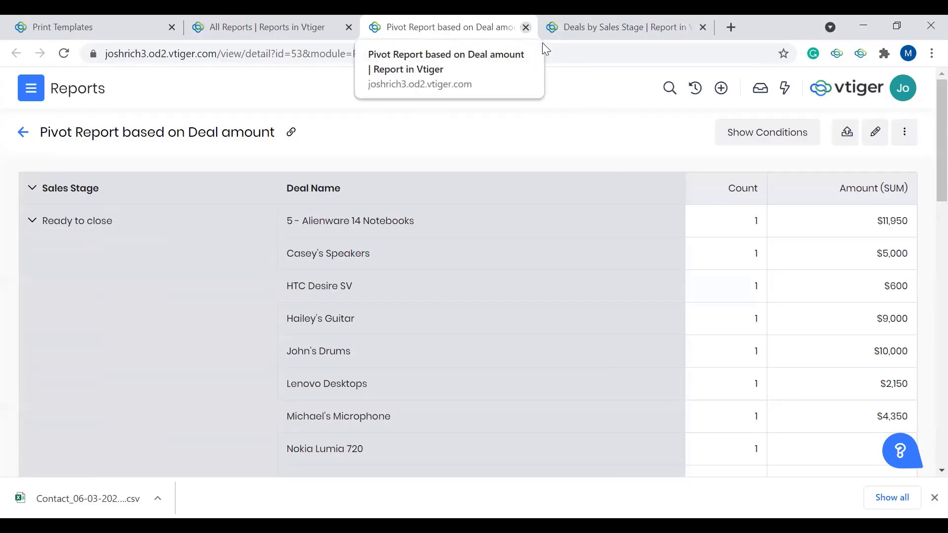
Step: Close both open reports and start a new report named All Closed Won Deals
click(526, 27)
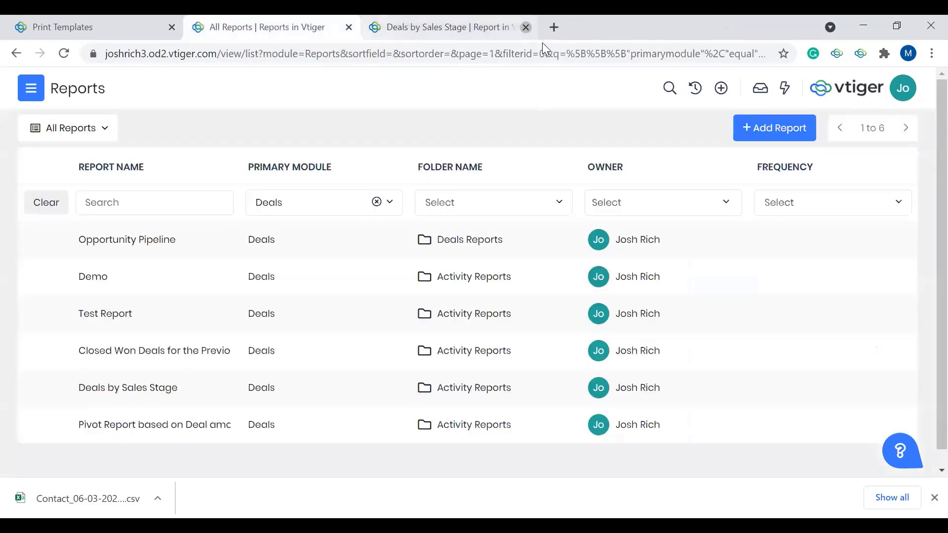
click(526, 27)
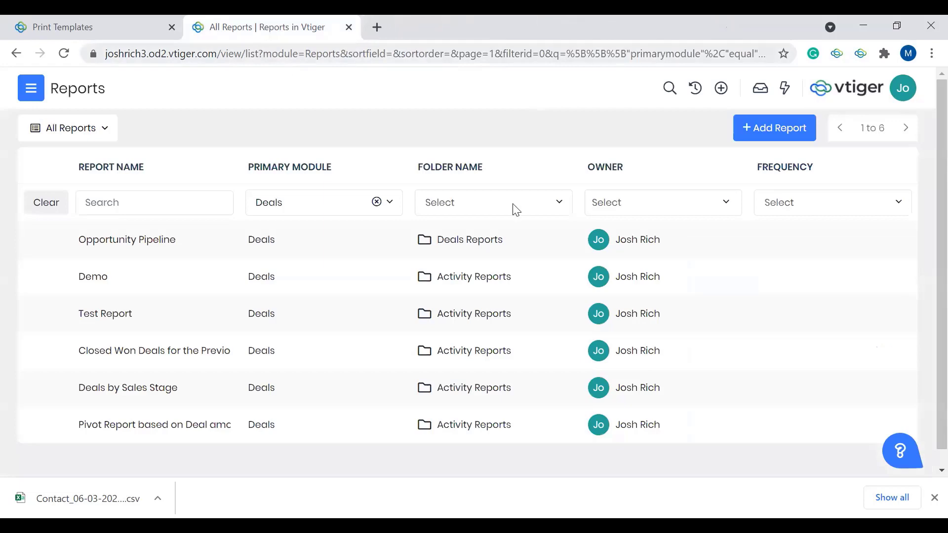
click(763, 139)
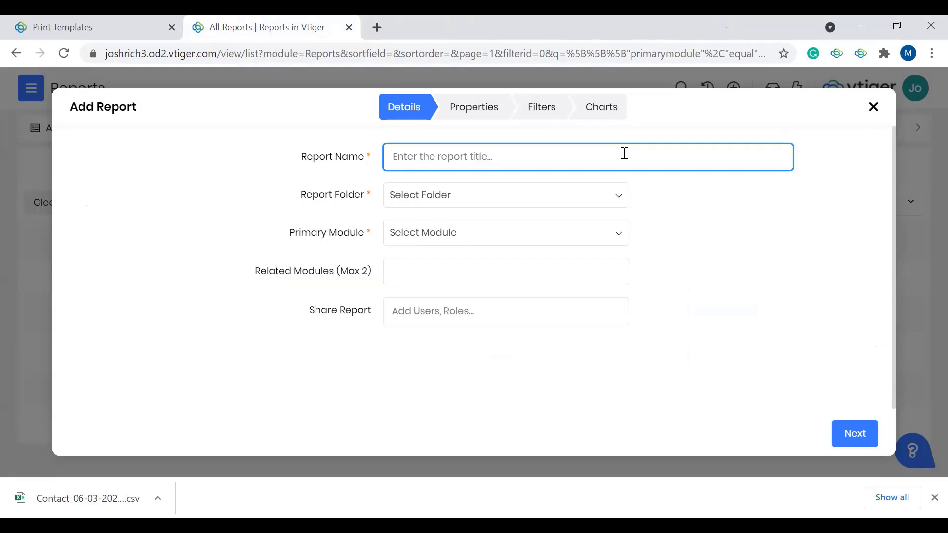
text(All Dea)
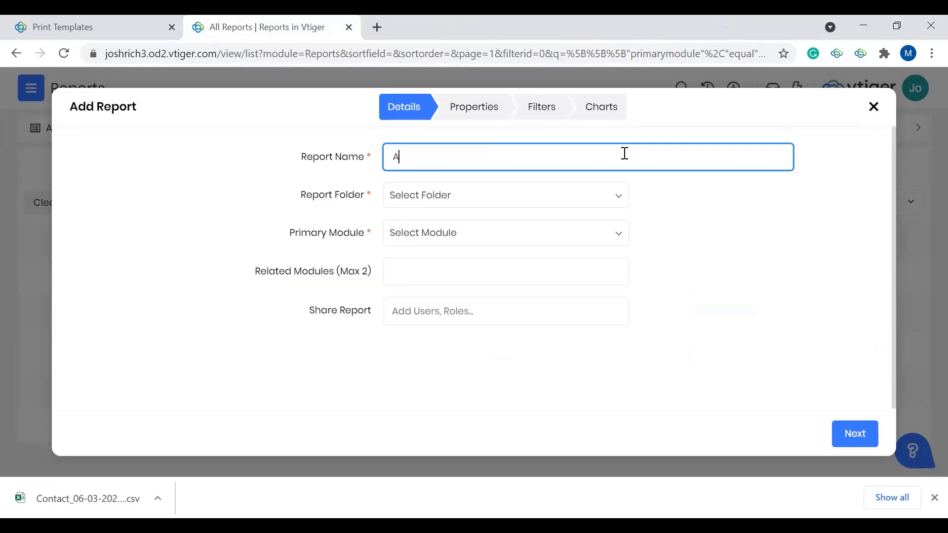
key(BackSpace)
key(BackSpace)
key(BackSpace)
text(Closed Won Deals)
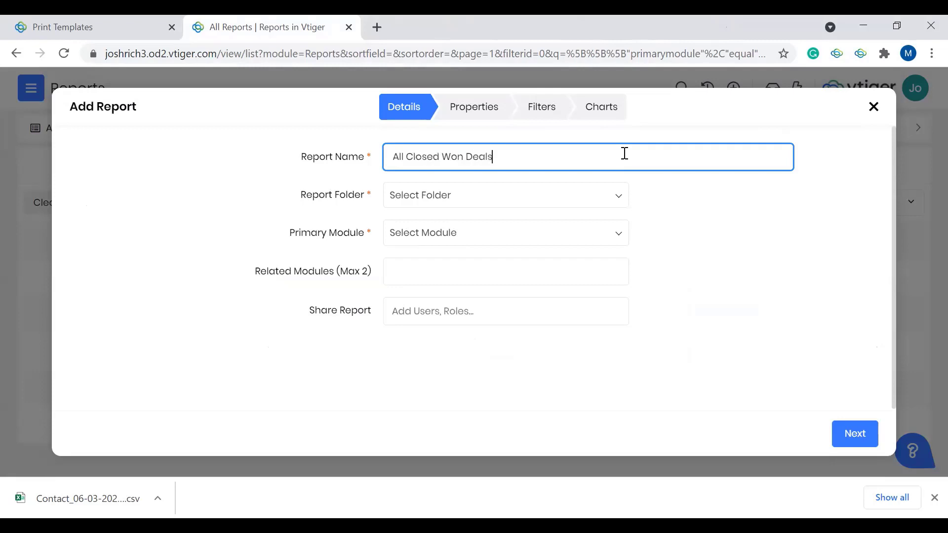
Step: Assign the new report to the Activity Reports folder and set Deals as its primary module
click(534, 201)
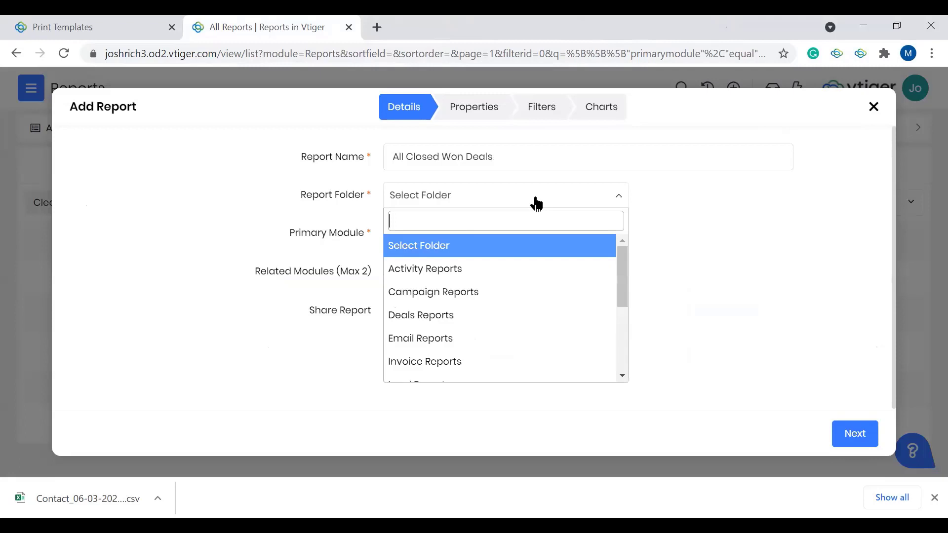
click(506, 275)
click(428, 237)
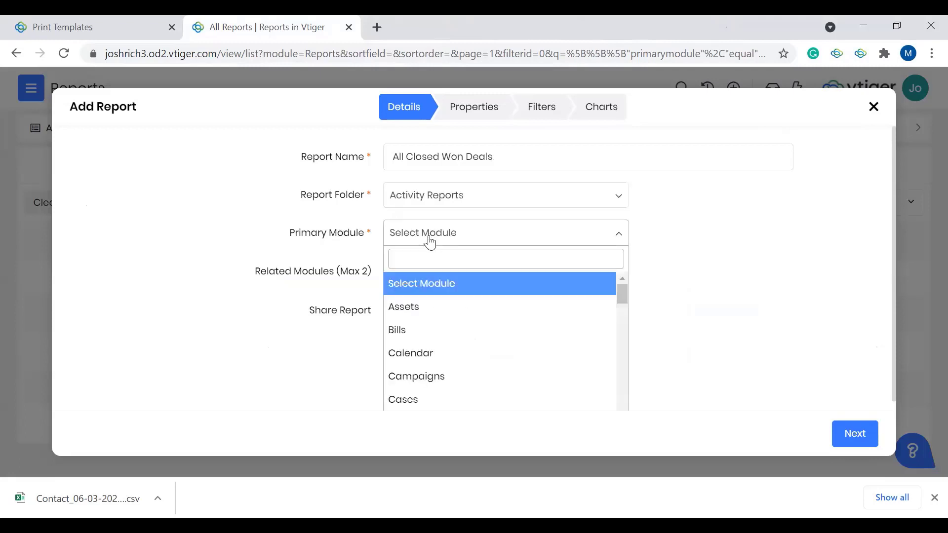
scroll(470, 353, down, 3)
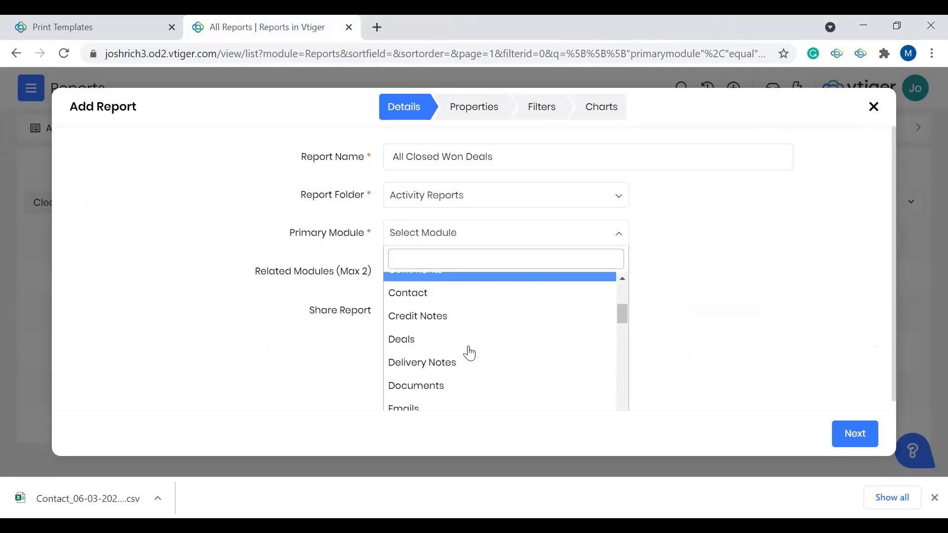
click(452, 344)
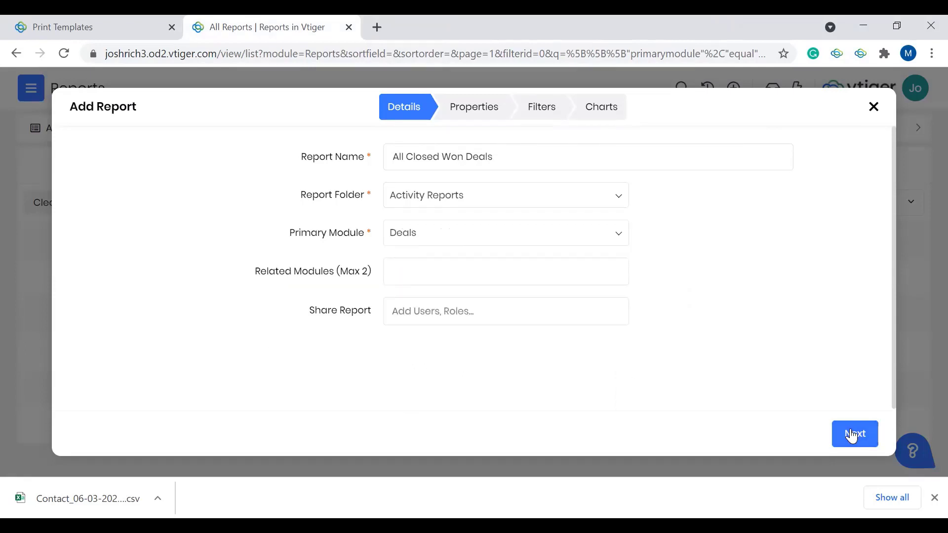
Step: Continue to the report's properties and remove the Organization Name and Contact Name columns
click(853, 433)
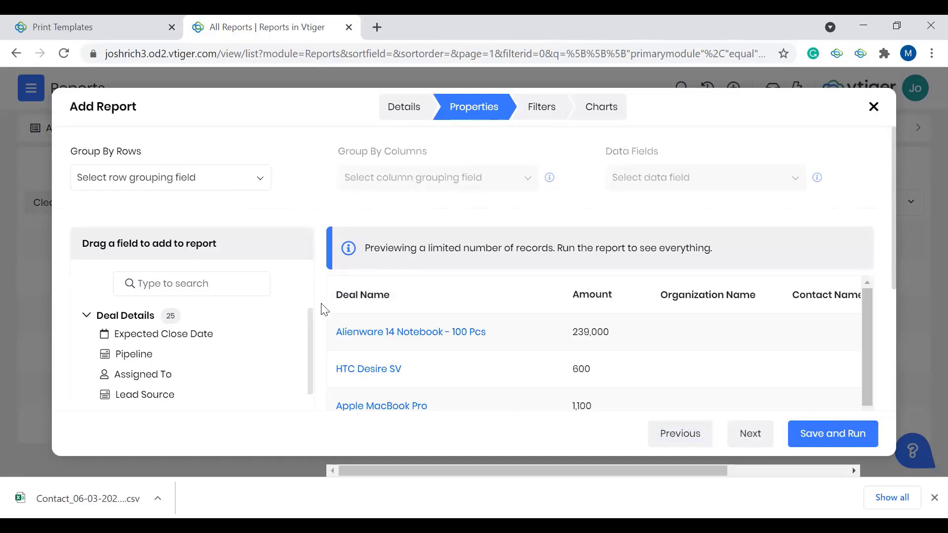
scroll(403, 220, down, 1)
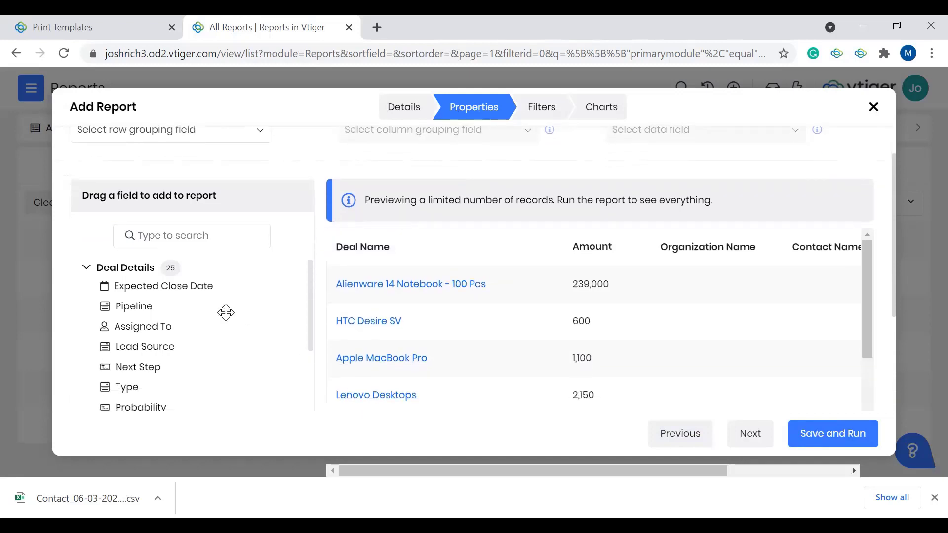
scroll(226, 313, down, 2)
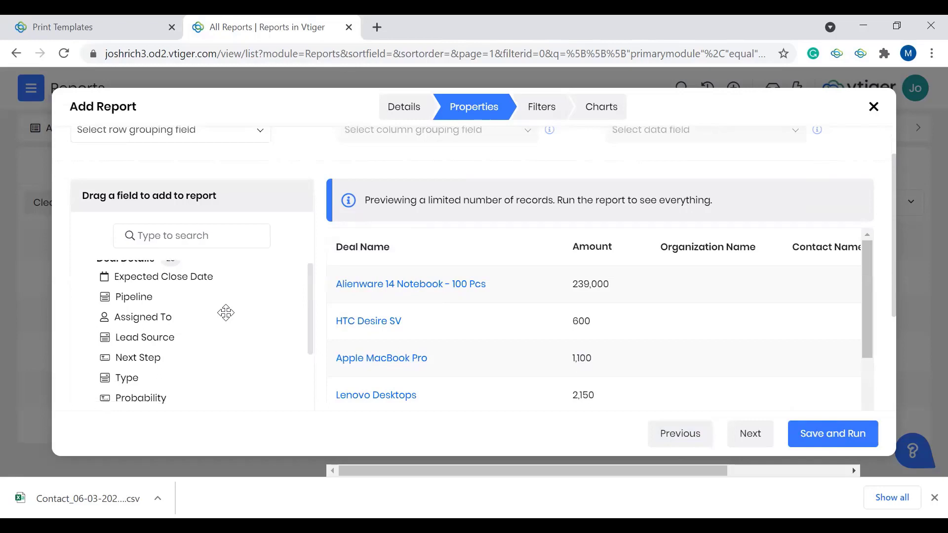
scroll(412, 361, right, 3)
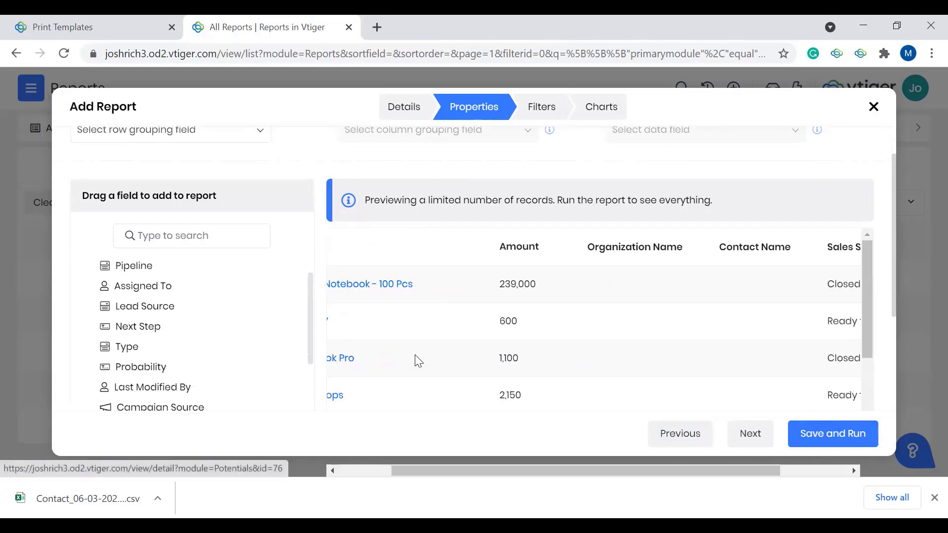
mouse_move(568, 250)
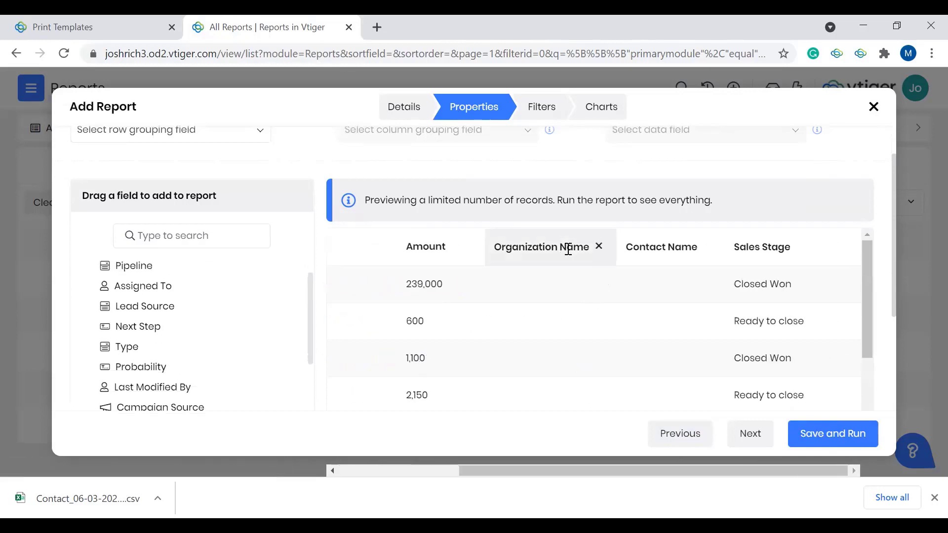
click(599, 248)
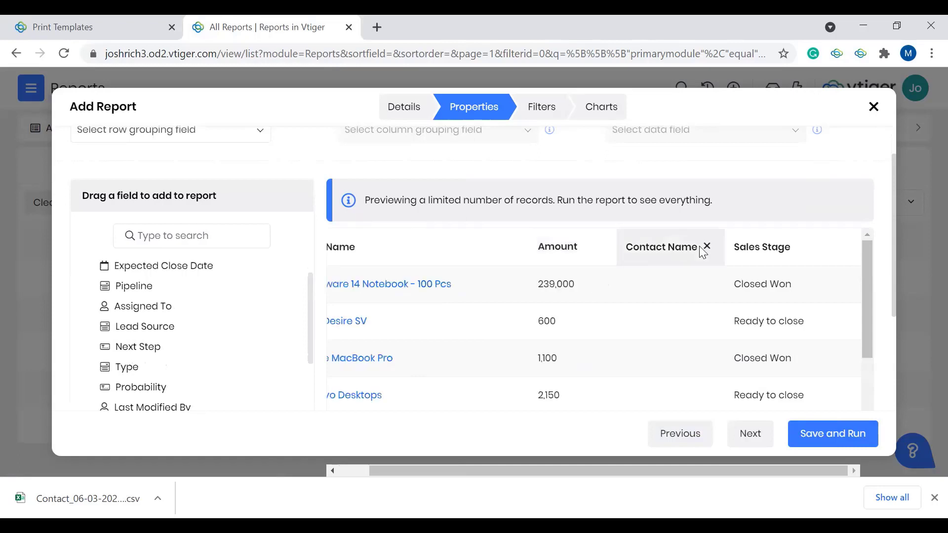
click(706, 249)
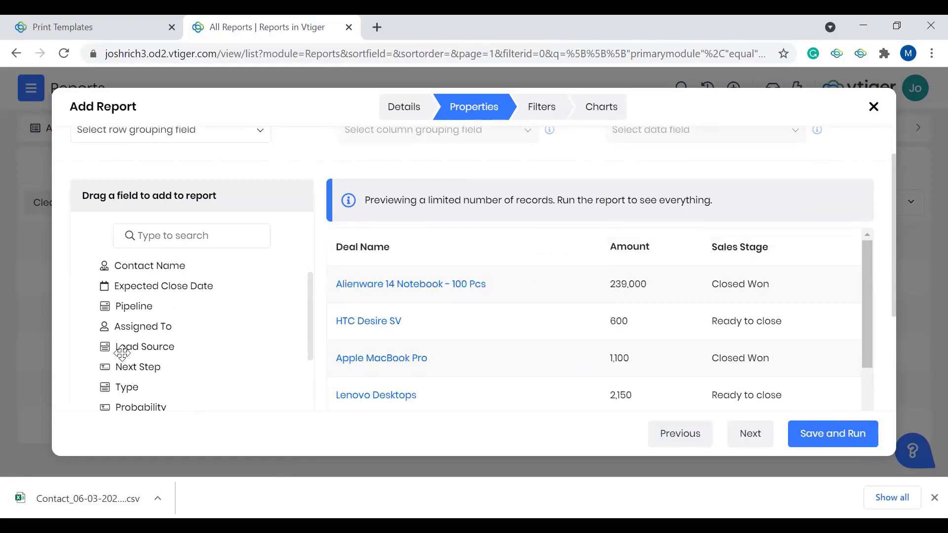
Step: Add the Pipeline field as a column between Deal Name and Amount, and look through the other available fields
drag(128, 307, 548, 249)
scroll(184, 354, down, 3)
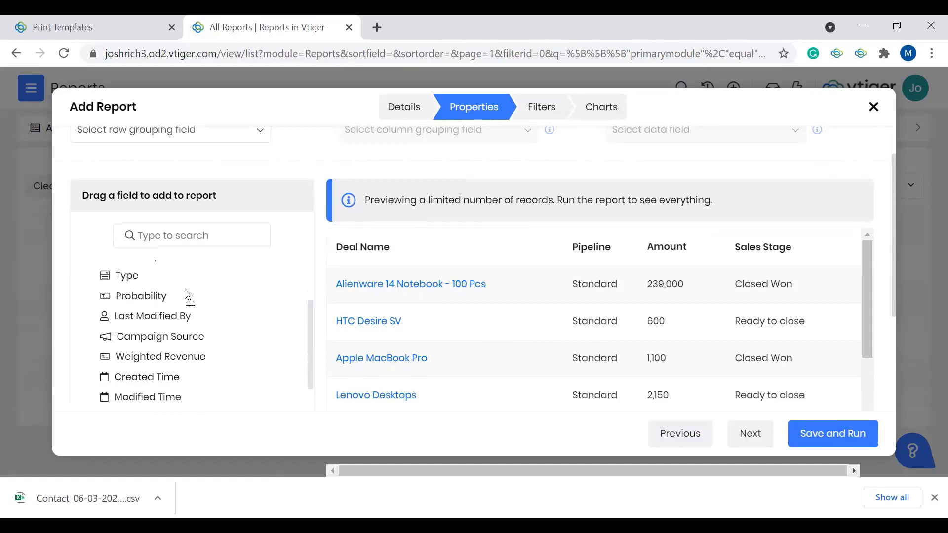
scroll(174, 384, down, 8)
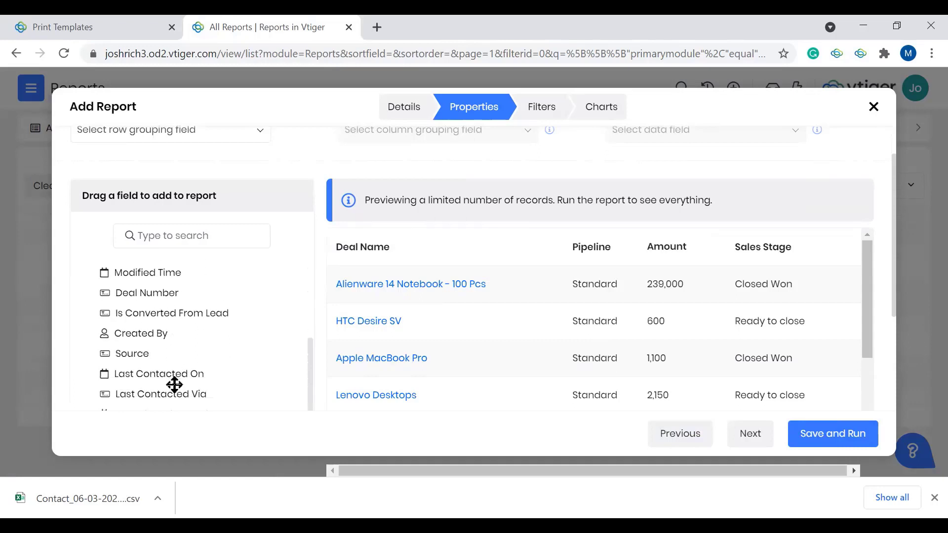
scroll(175, 384, down, 1)
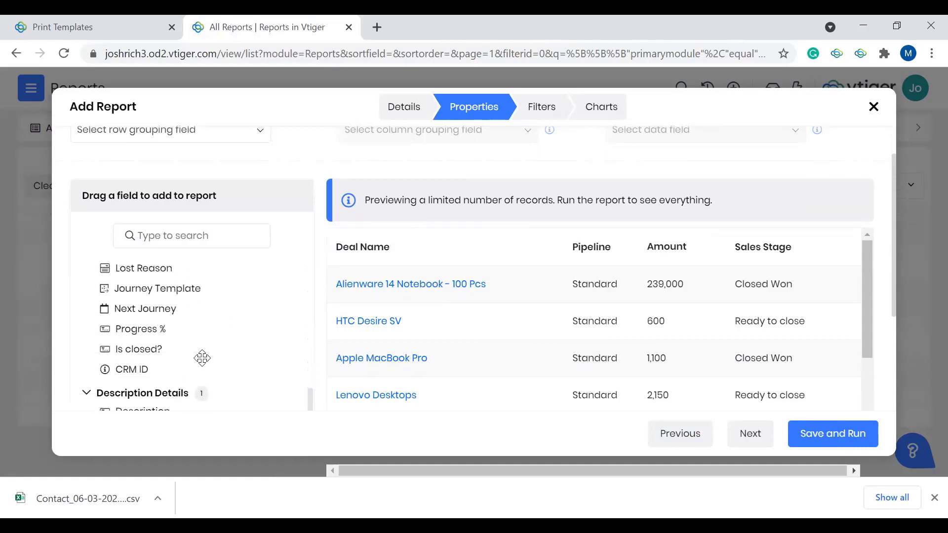
scroll(201, 356, down, 5)
scroll(202, 358, down, 2)
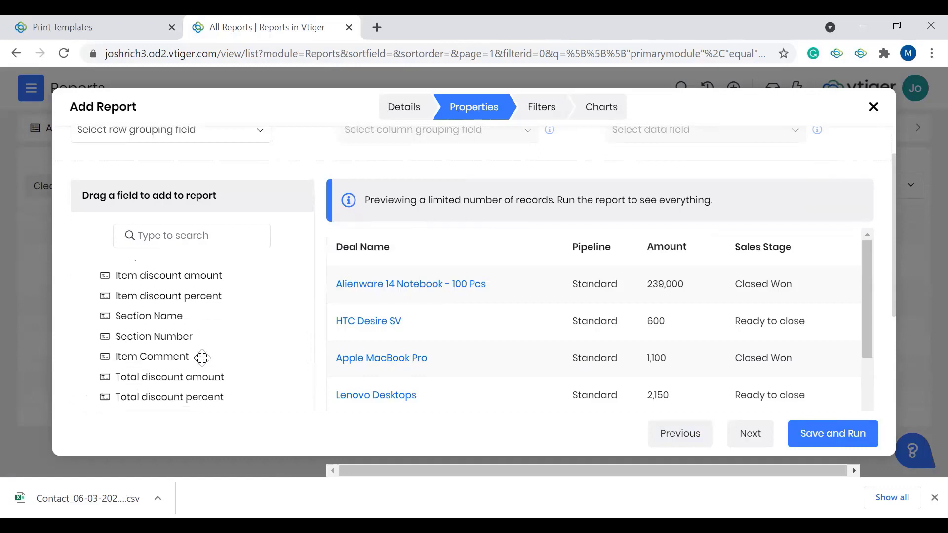
scroll(201, 357, up, 15)
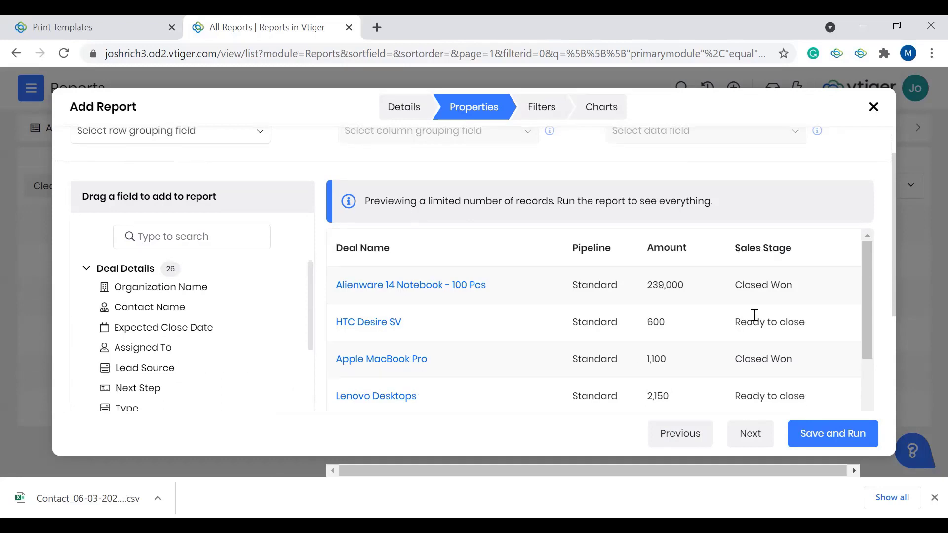
scroll(753, 317, up, 1)
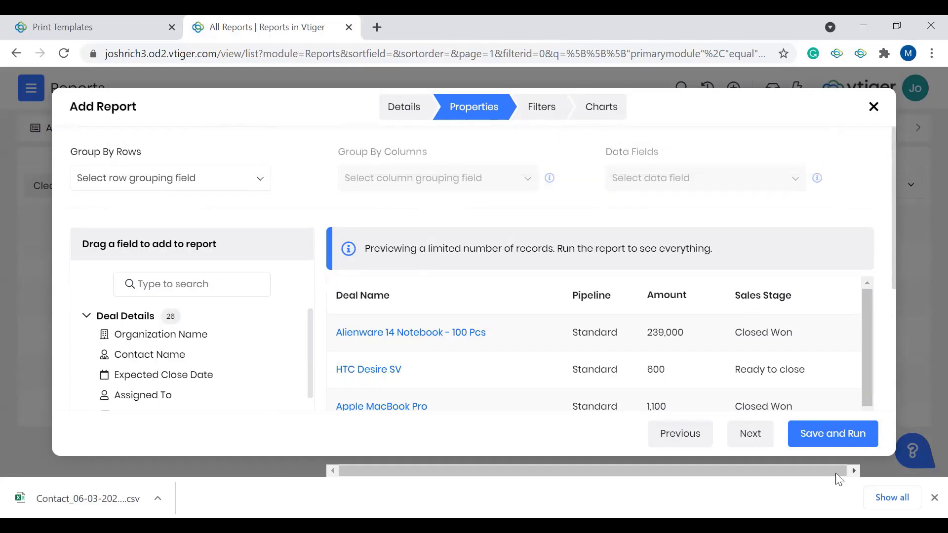
Step: Add an All Conditions filter where Sales Stage equals Closed Won
click(745, 433)
click(259, 179)
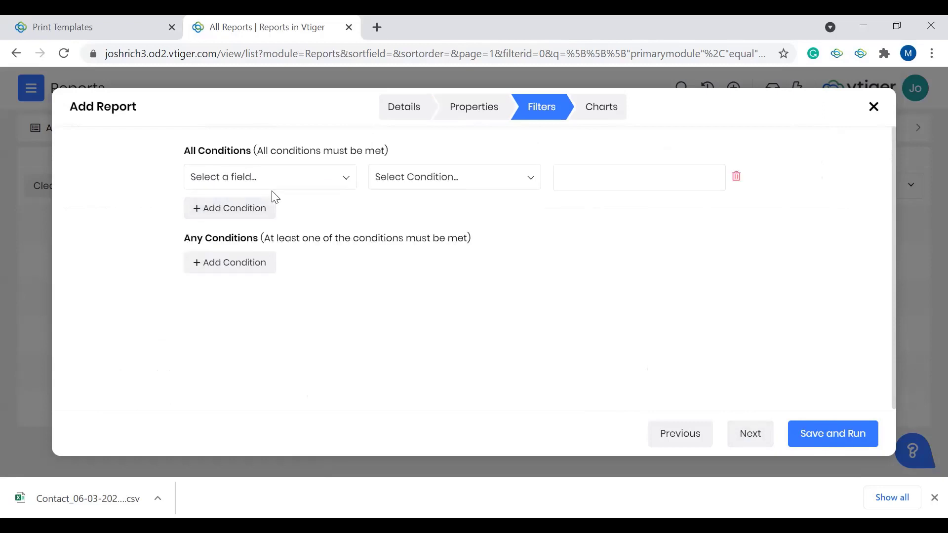
click(282, 184)
text(sales)
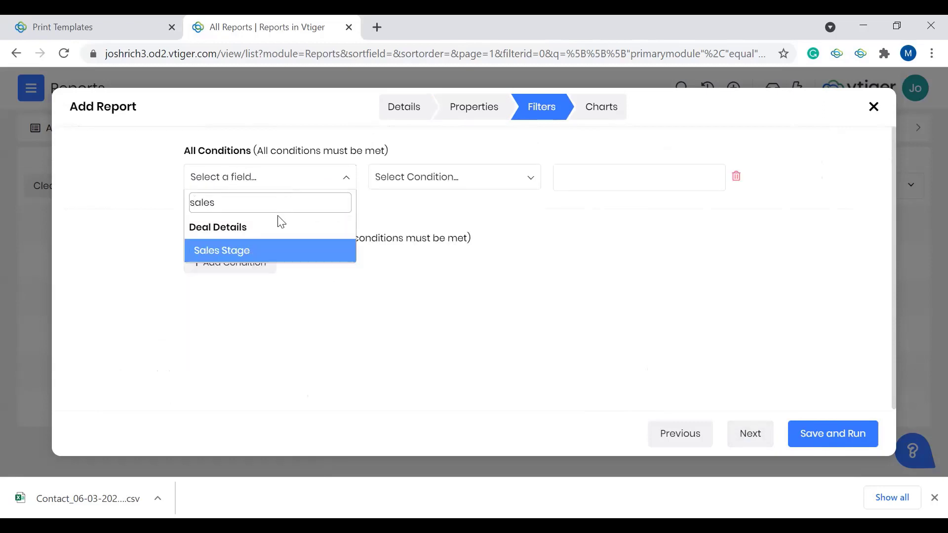
click(258, 255)
click(622, 173)
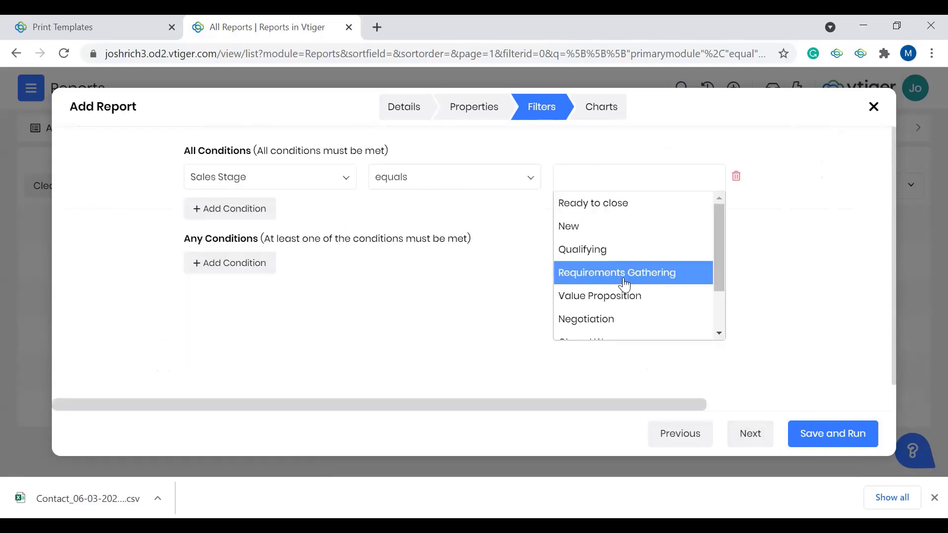
scroll(620, 296, down, 2)
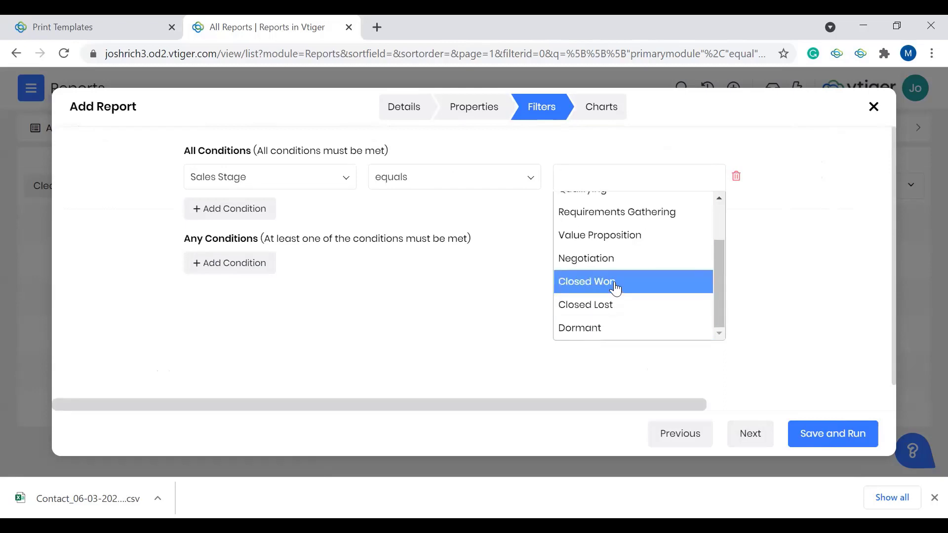
click(614, 284)
click(821, 395)
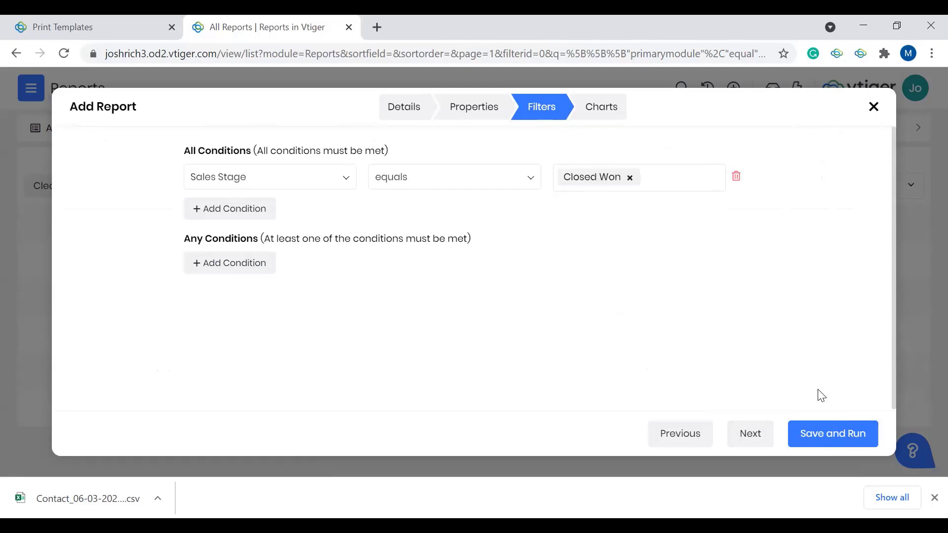
Step: Save and run the All Closed Won Deals report, and look through its listed deals
click(824, 441)
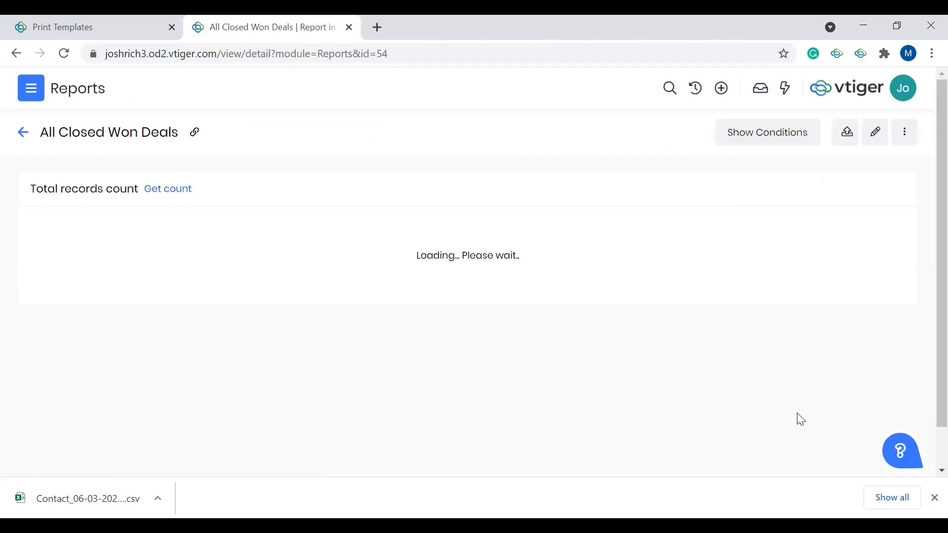
scroll(439, 367, down, 8)
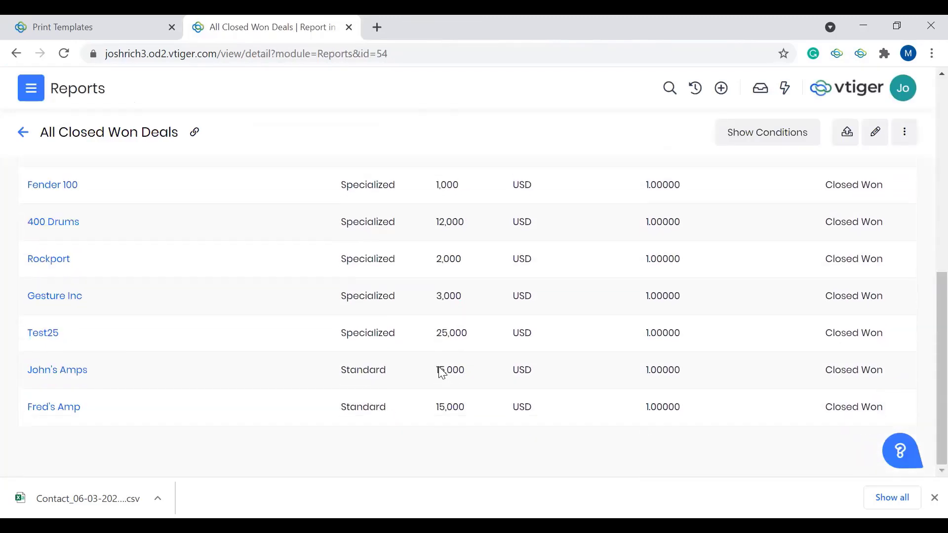
scroll(439, 366, up, 8)
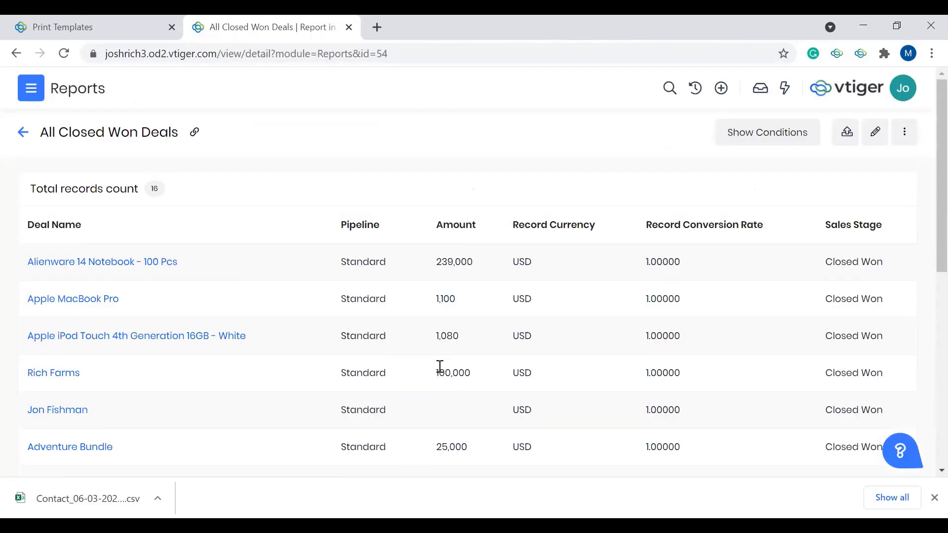
scroll(440, 367, down, 8)
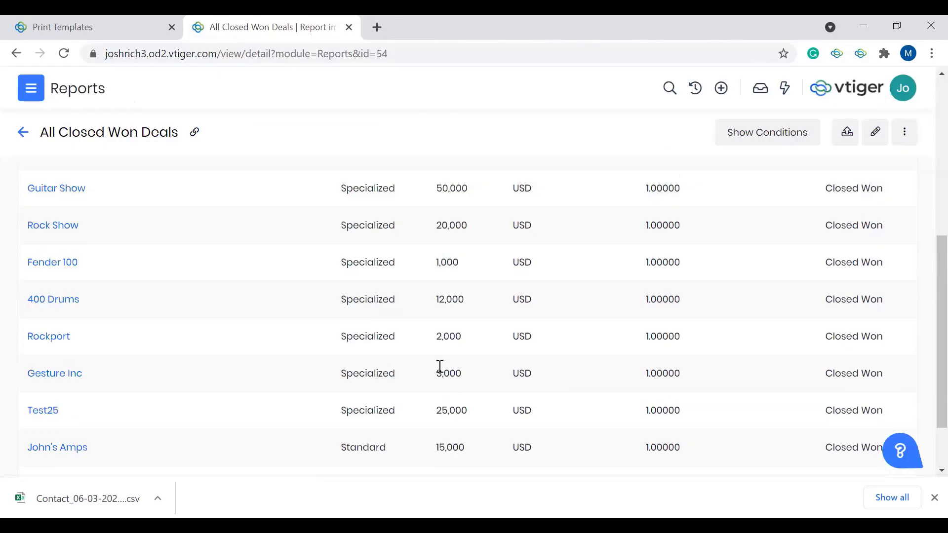
scroll(440, 367, up, 8)
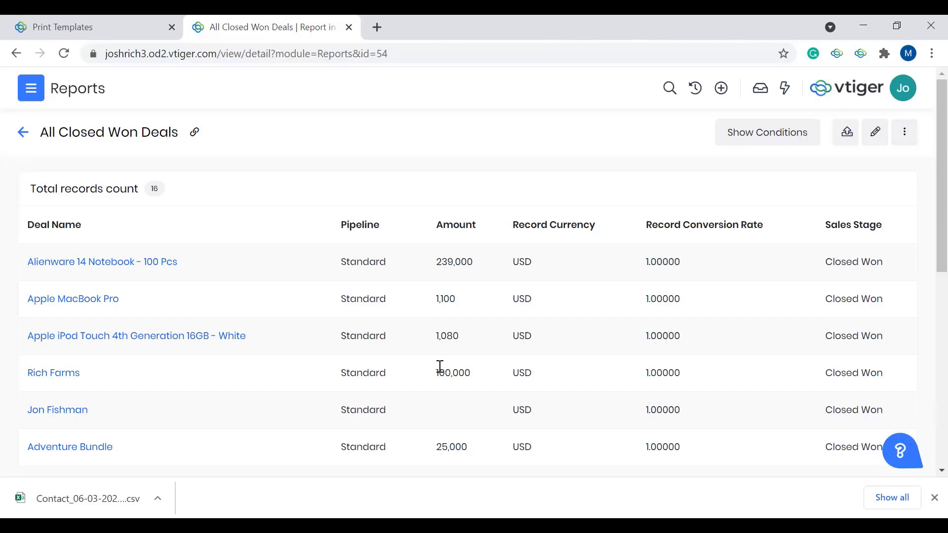
Step: Open Actions from the Essentials app and look through the overdue, today's and coming up items in My Actions
click(30, 99)
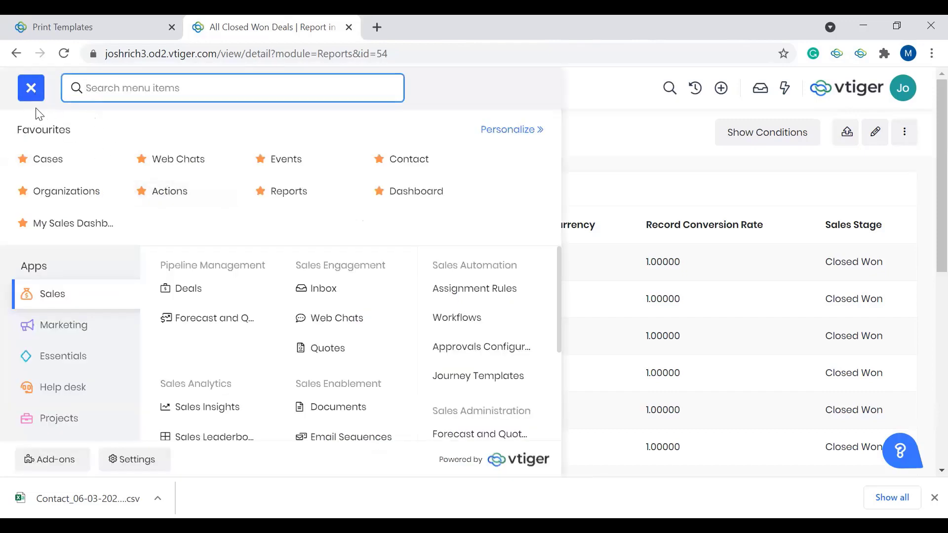
click(68, 359)
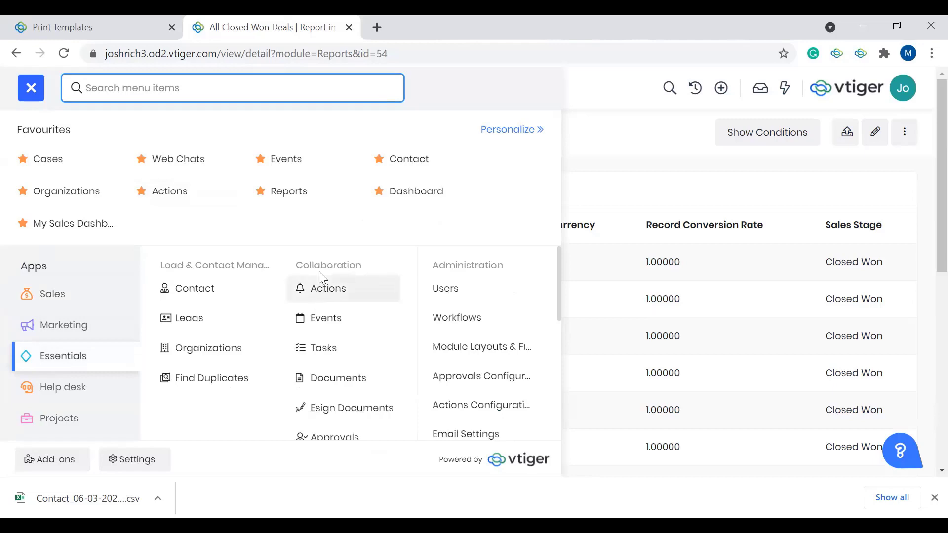
click(323, 286)
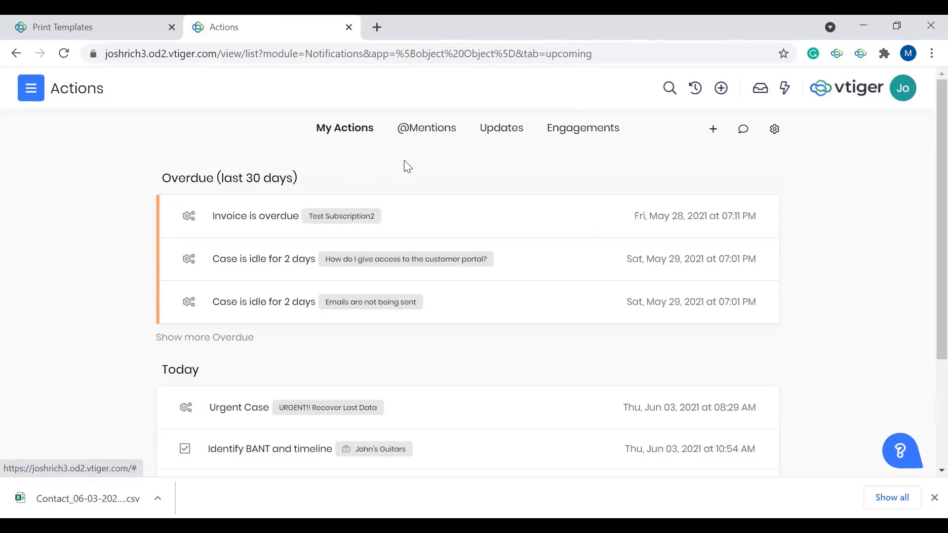
scroll(403, 162, down, 2)
scroll(406, 163, up, 2)
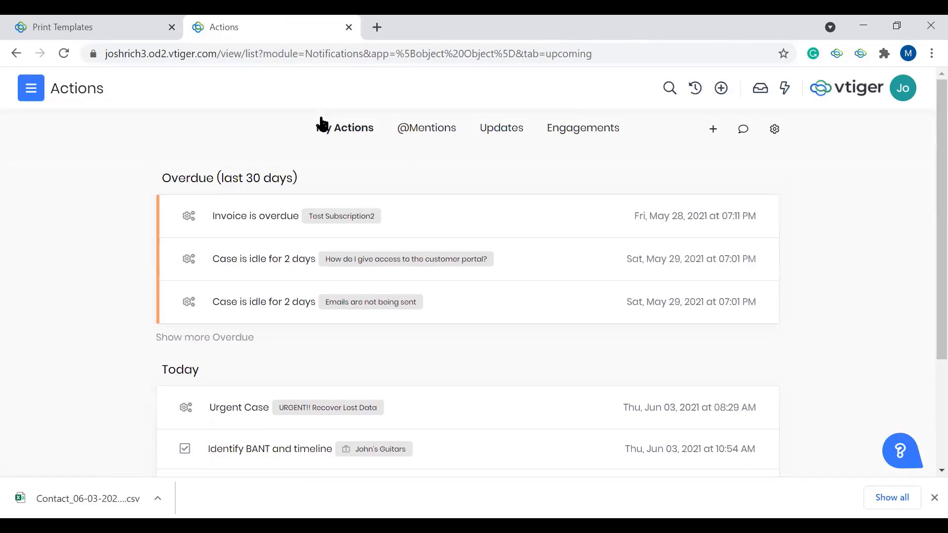
scroll(400, 307, down, 2)
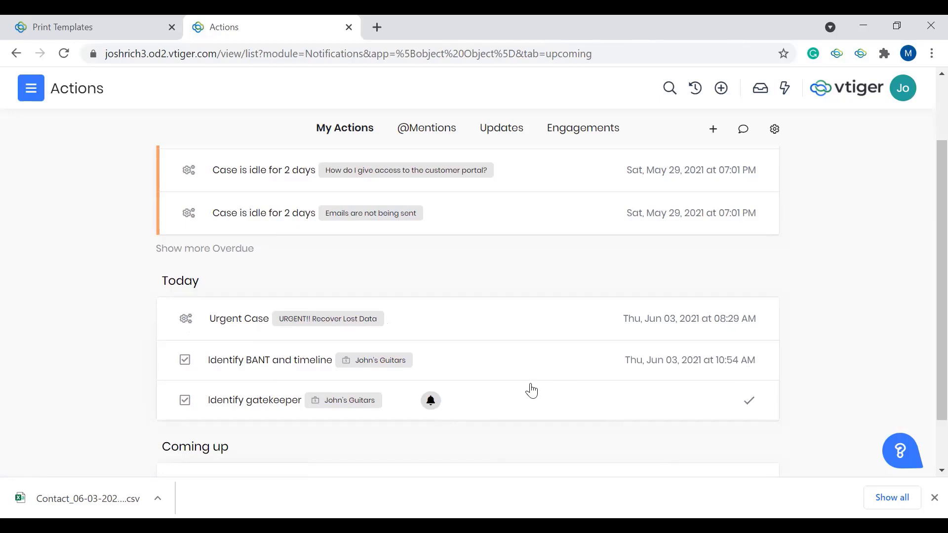
scroll(531, 355, up, 1)
scroll(530, 355, up, 3)
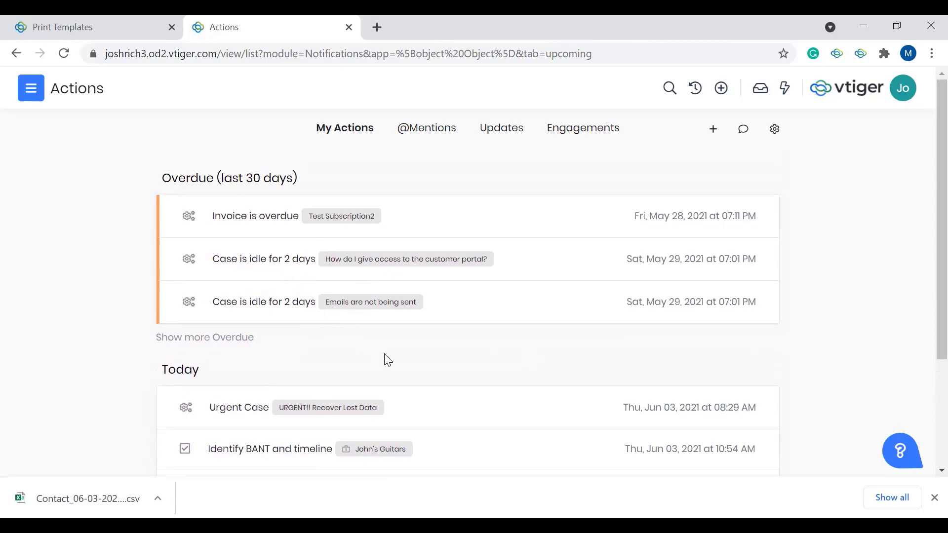
scroll(408, 374, down, 3)
scroll(409, 374, down, 1)
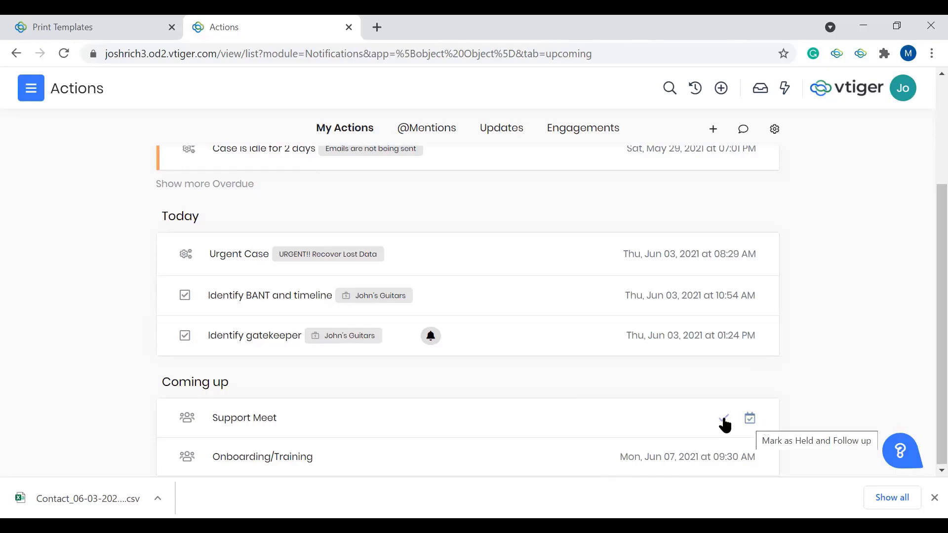
scroll(728, 325, up, 3)
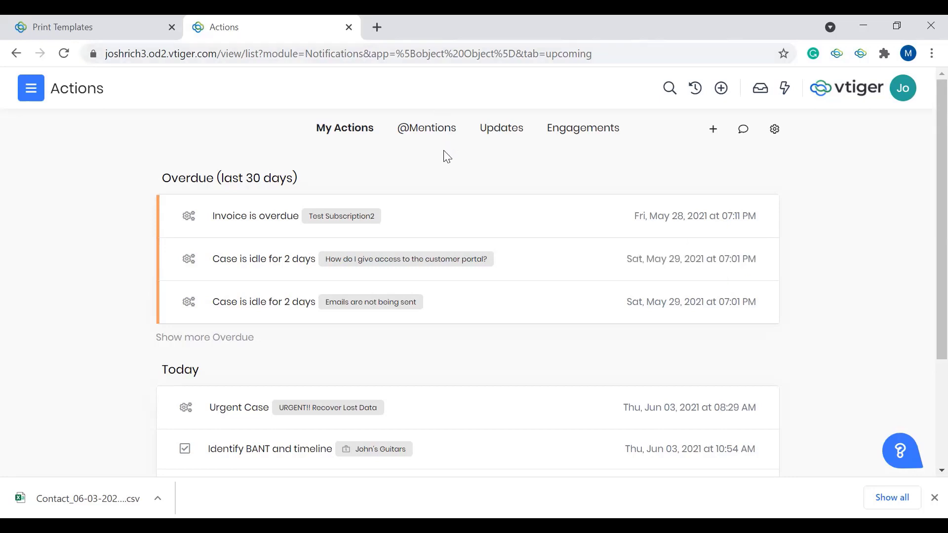
click(435, 138)
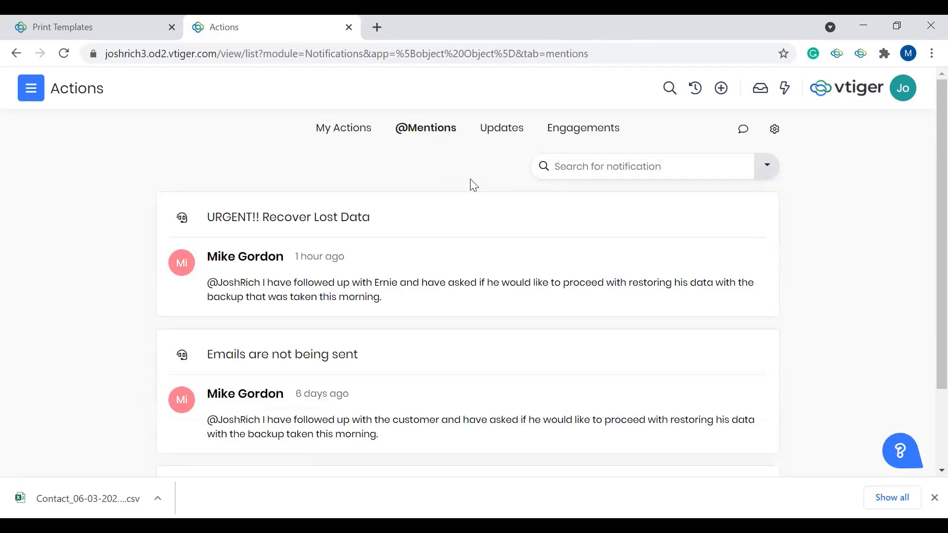
mouse_move(450, 266)
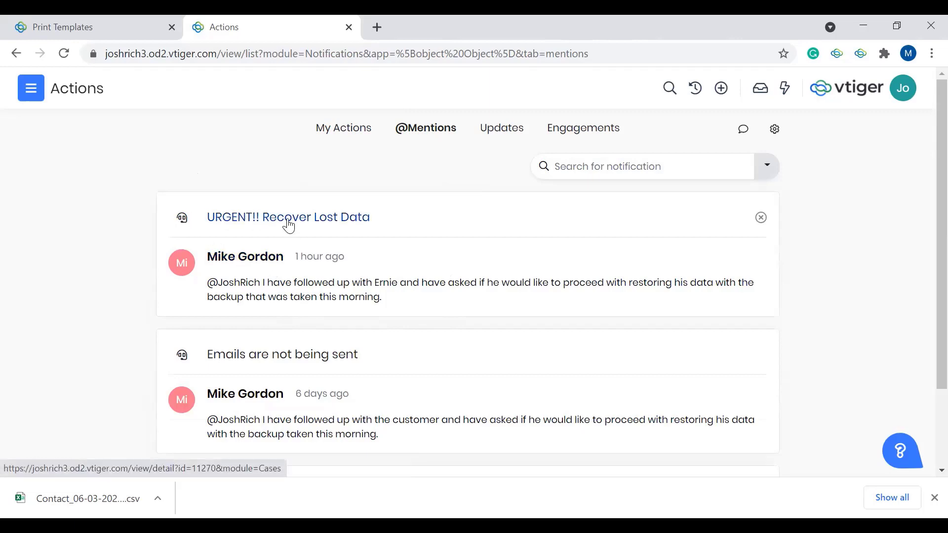
mouse_move(555, 314)
click(761, 260)
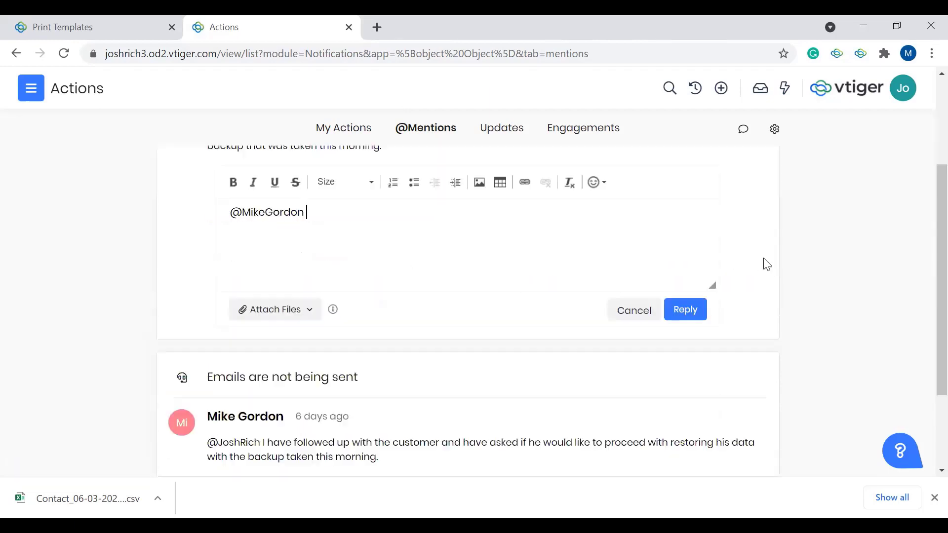
scroll(424, 323, up, 2)
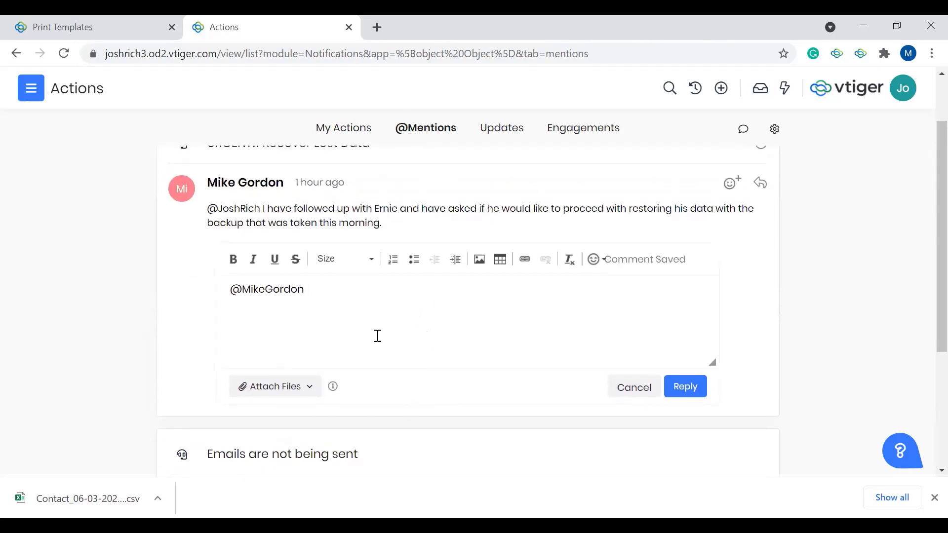
Step: Discard the open comment reply and view the Updates, followed by the Opens and Replies under Engagements
click(628, 398)
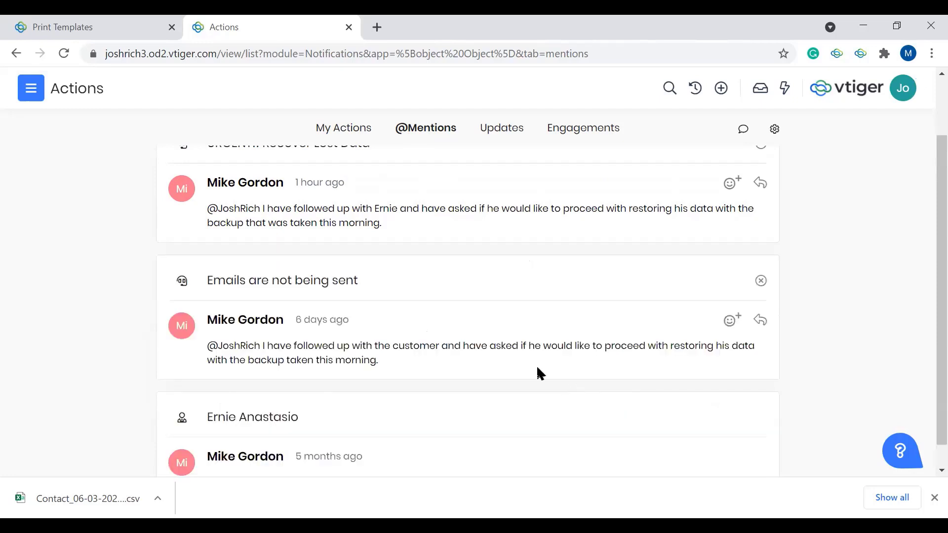
scroll(538, 368, up, 2)
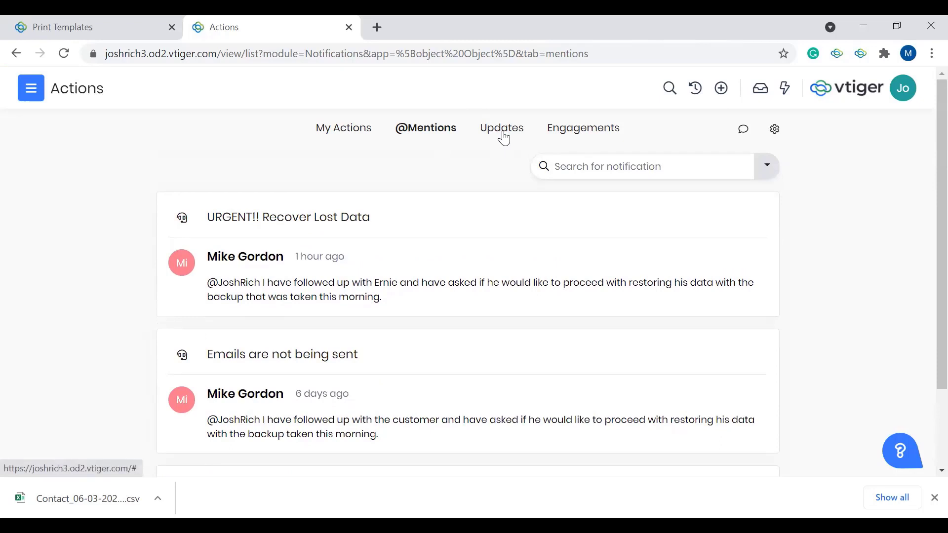
click(502, 136)
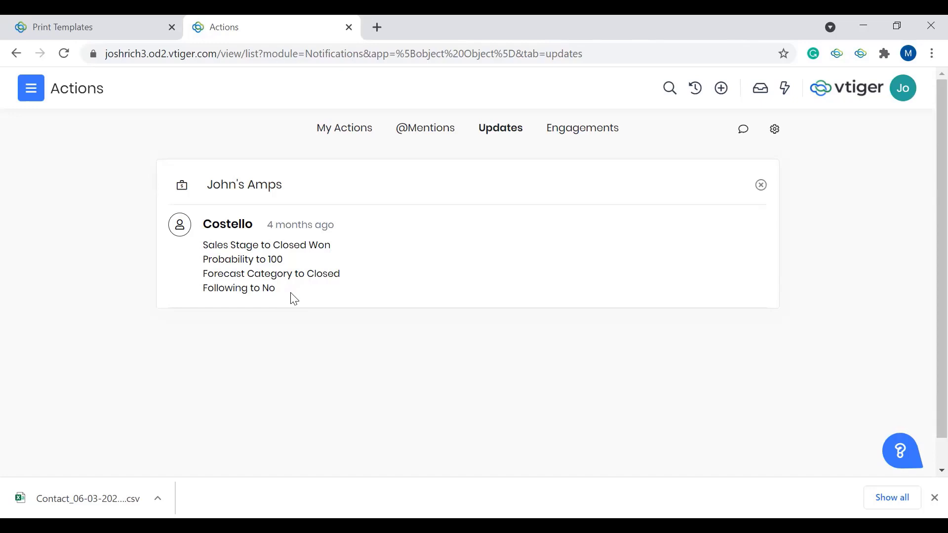
click(580, 135)
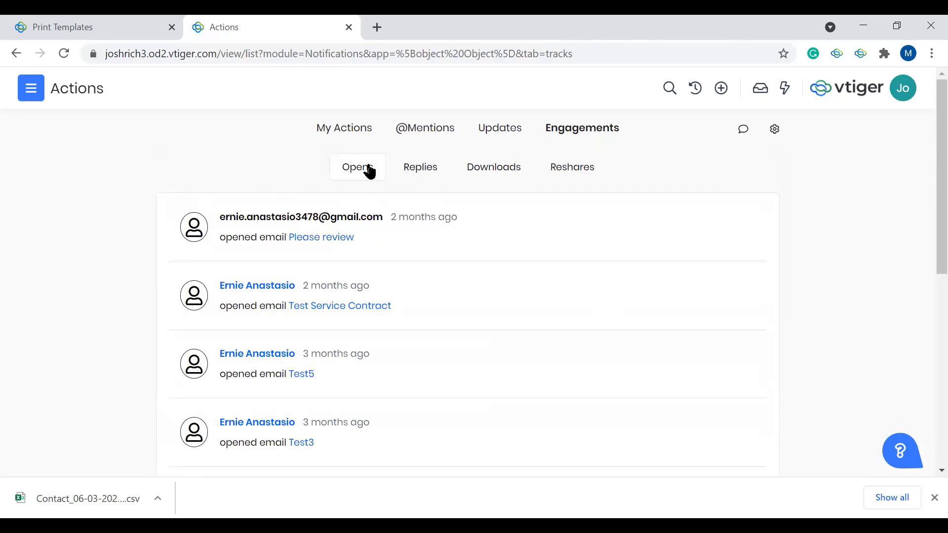
click(419, 175)
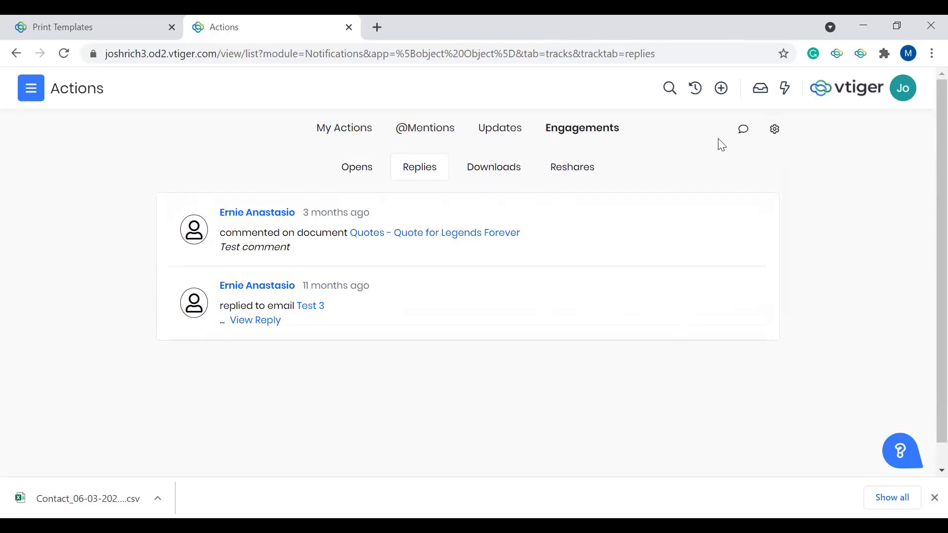
Step: Open the Actions alert settings and look through the Activity Alerts from Events down to Internal Tickets
click(775, 131)
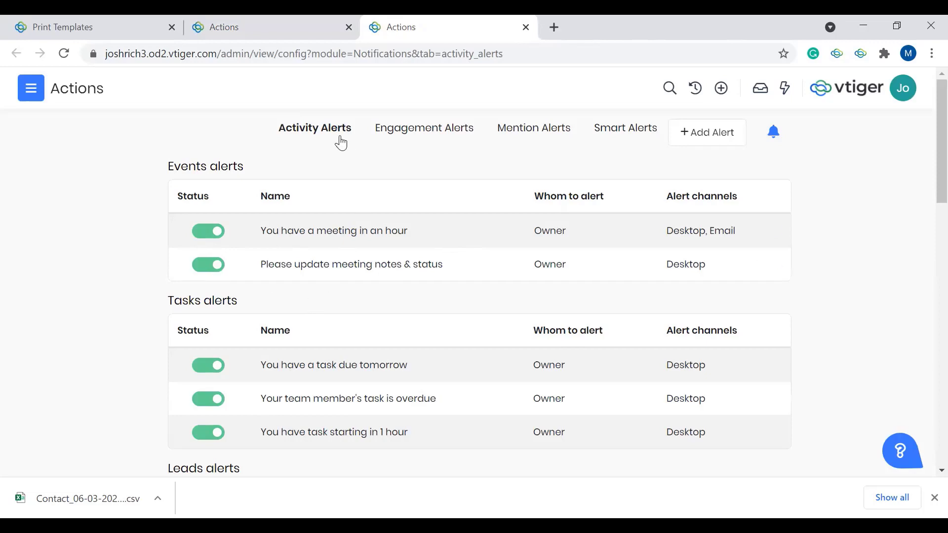
scroll(345, 225, down, 9)
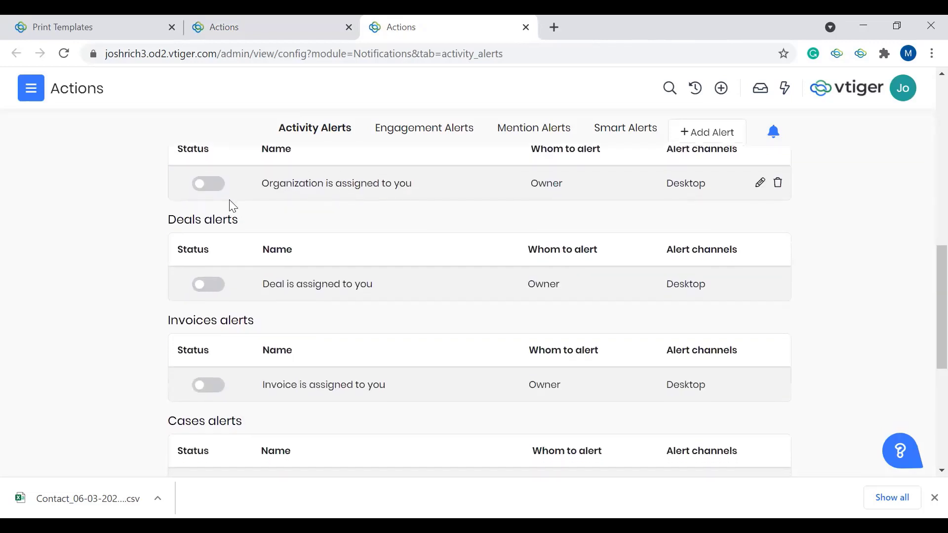
scroll(224, 203, up, 2)
scroll(224, 202, up, 2)
scroll(256, 262, up, 1)
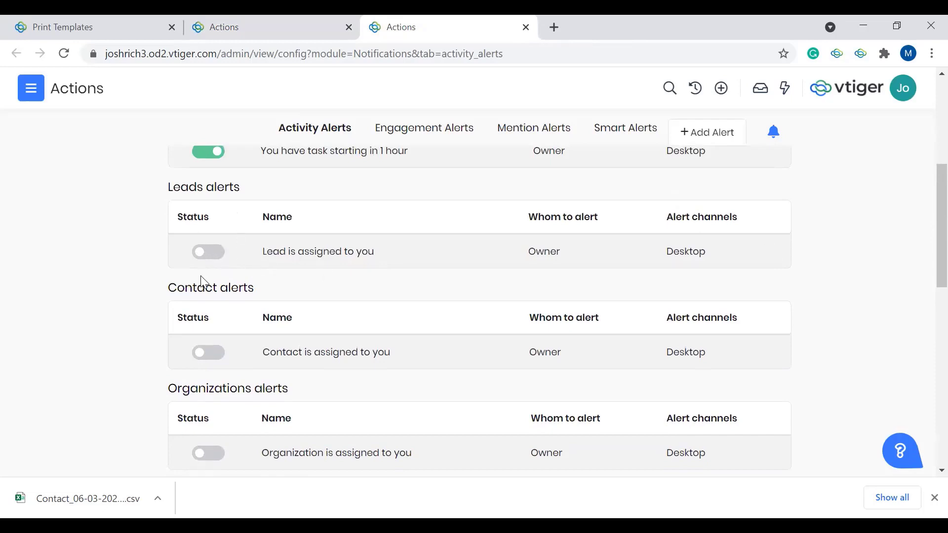
scroll(201, 279, down, 10)
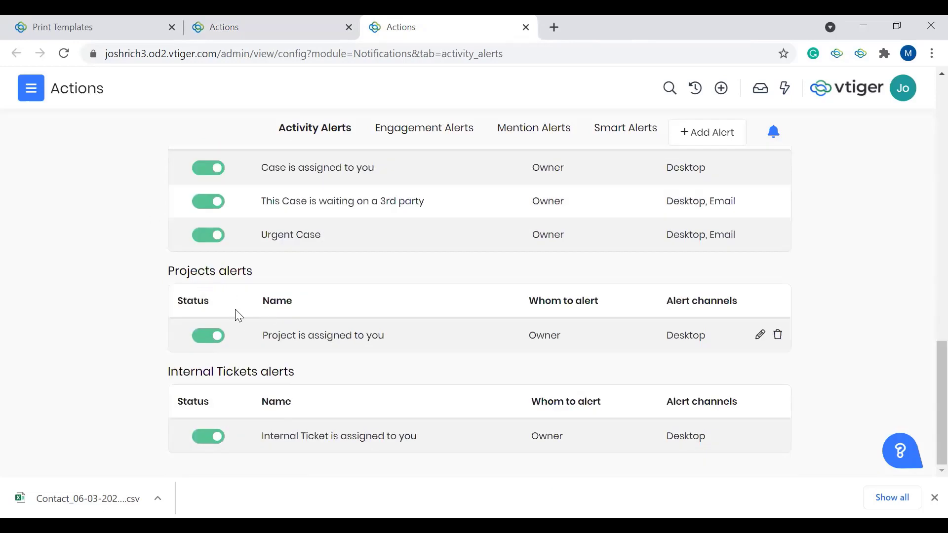
scroll(235, 235, up, 5)
scroll(235, 230, up, 1)
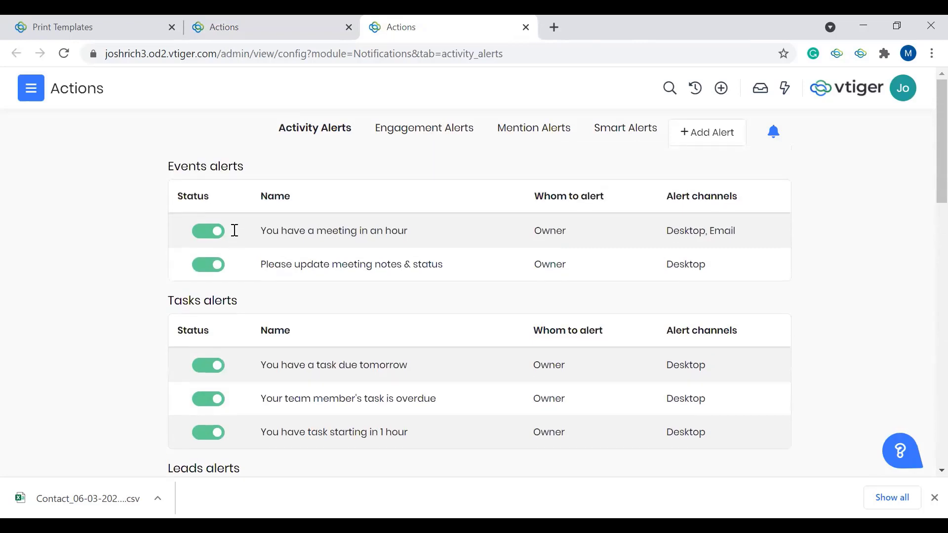
Step: Look through the Engagement Alerts for inbox, emails, campaigns and documents, and view the Mention Alerts
click(449, 135)
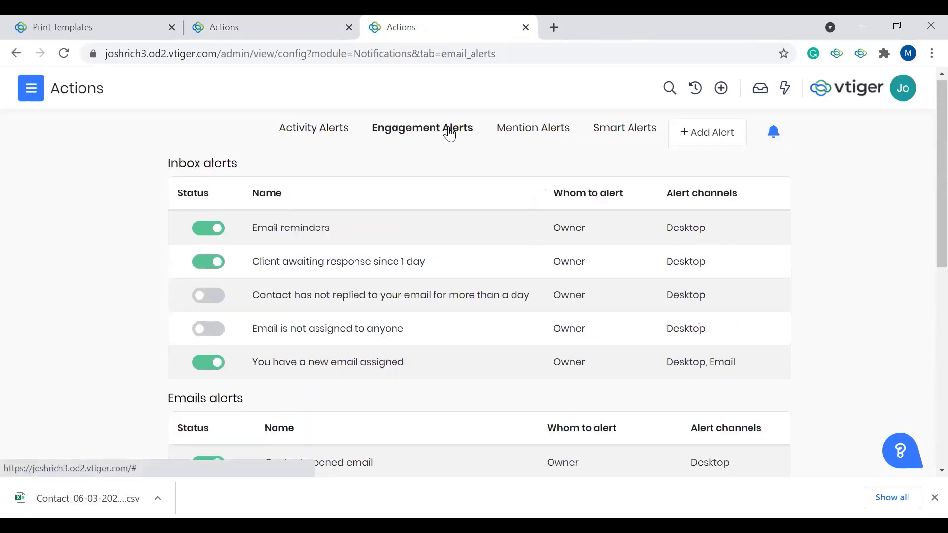
scroll(486, 242, down, 1)
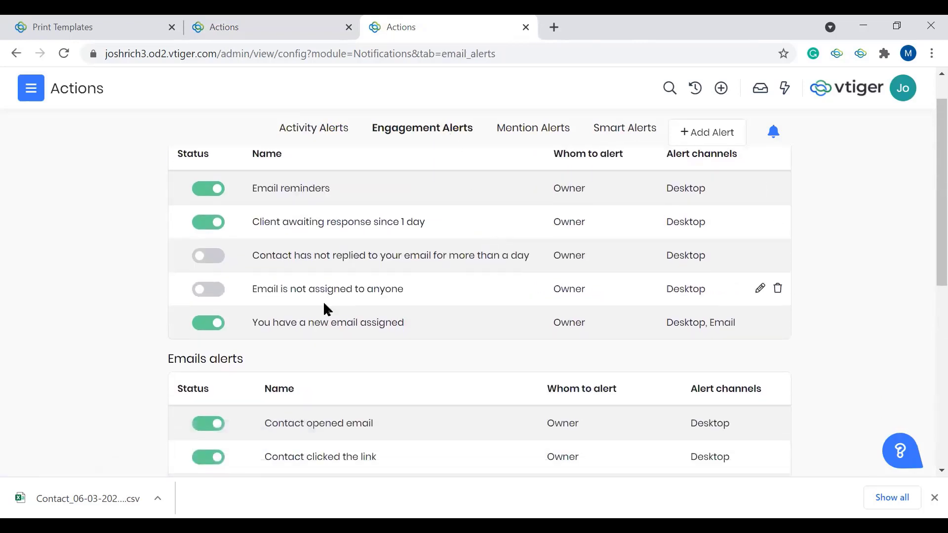
scroll(324, 306, down, 5)
scroll(326, 309, down, 3)
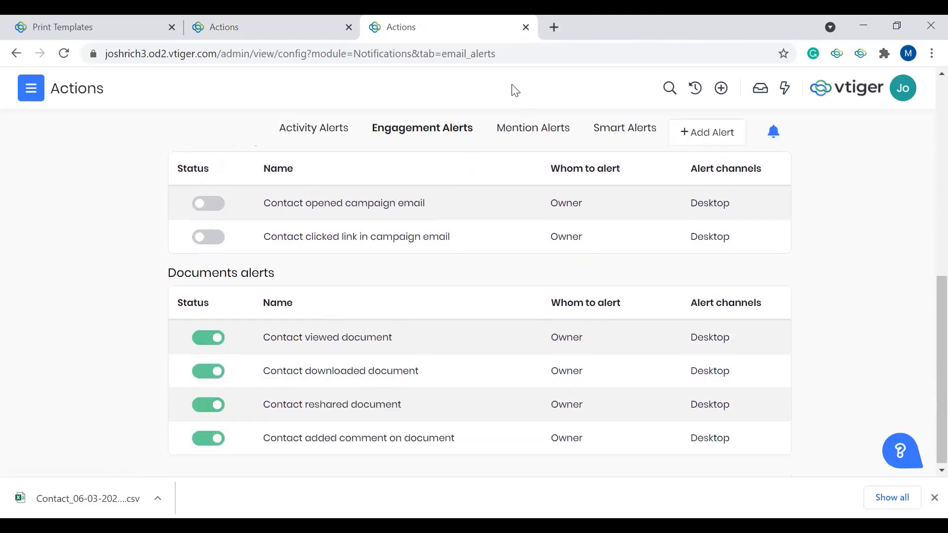
click(512, 132)
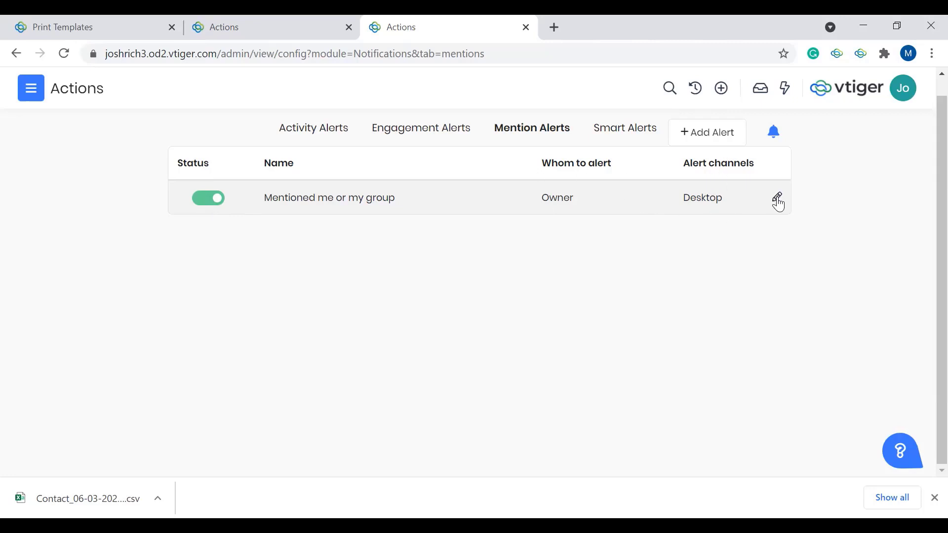
Step: Look through the Smart Alerts for all modules, from Deals alerts down to Organizations alerts
click(627, 123)
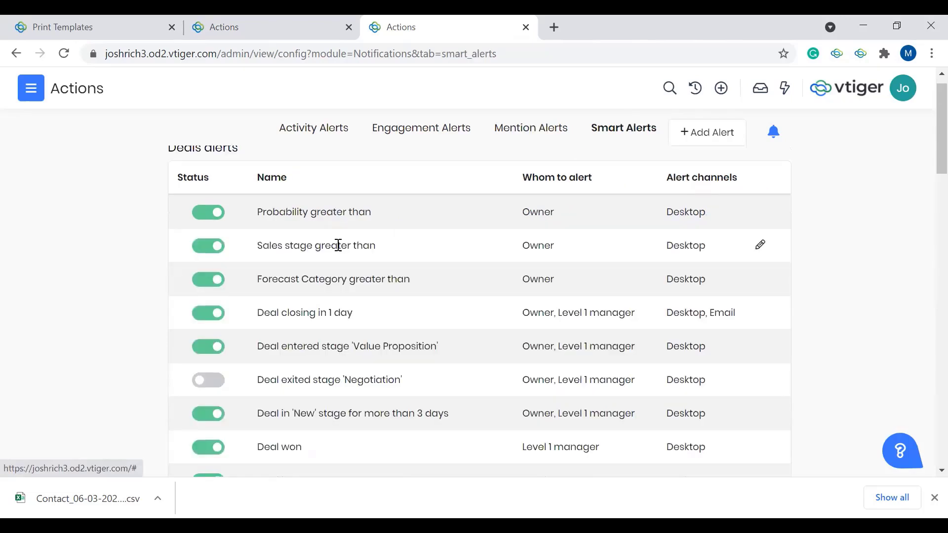
scroll(338, 246, up, 1)
scroll(338, 247, down, 10)
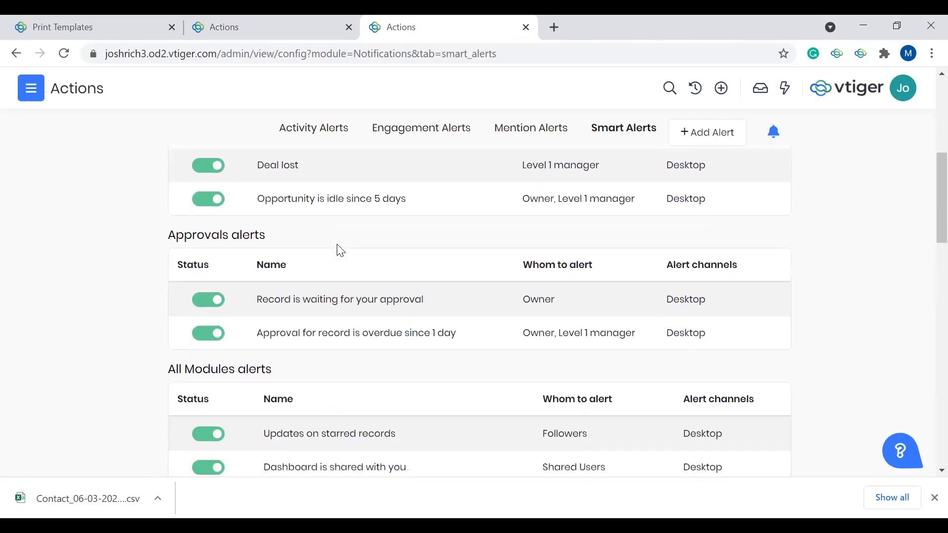
scroll(339, 250, down, 5)
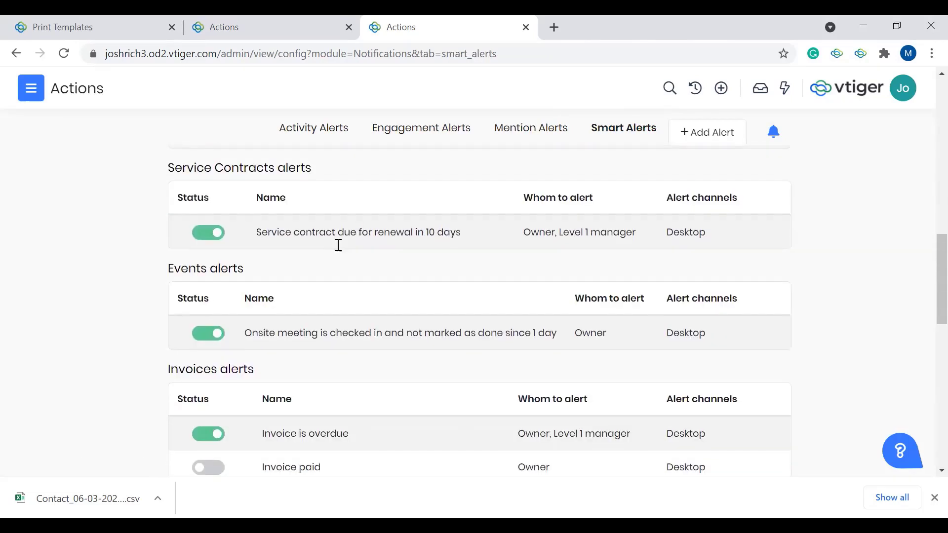
scroll(339, 247, up, 8)
scroll(338, 246, up, 6)
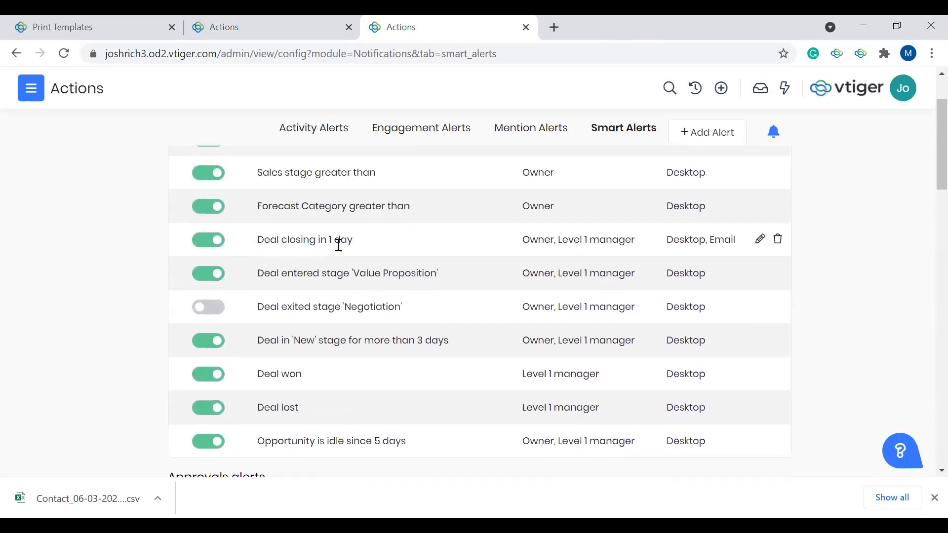
scroll(340, 251, down, 1)
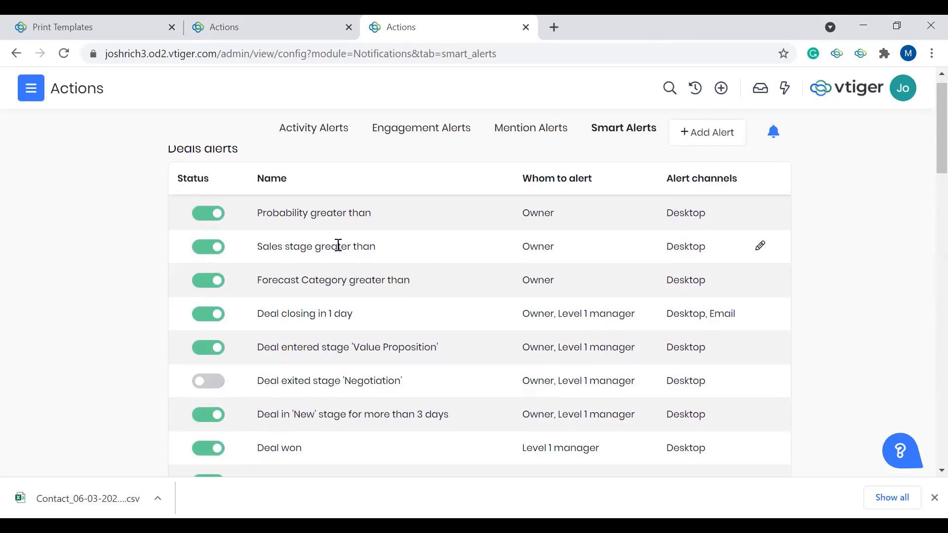
scroll(339, 245, down, 5)
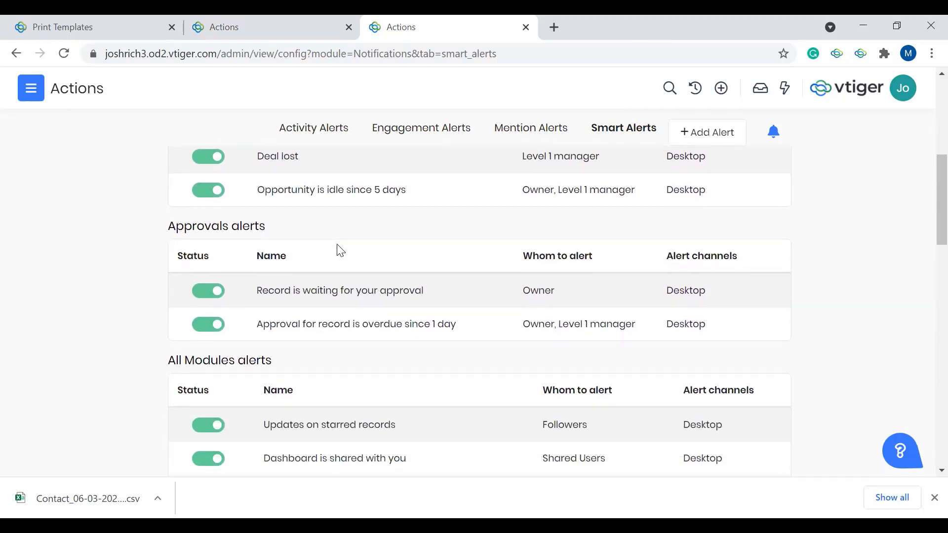
scroll(338, 247, down, 3)
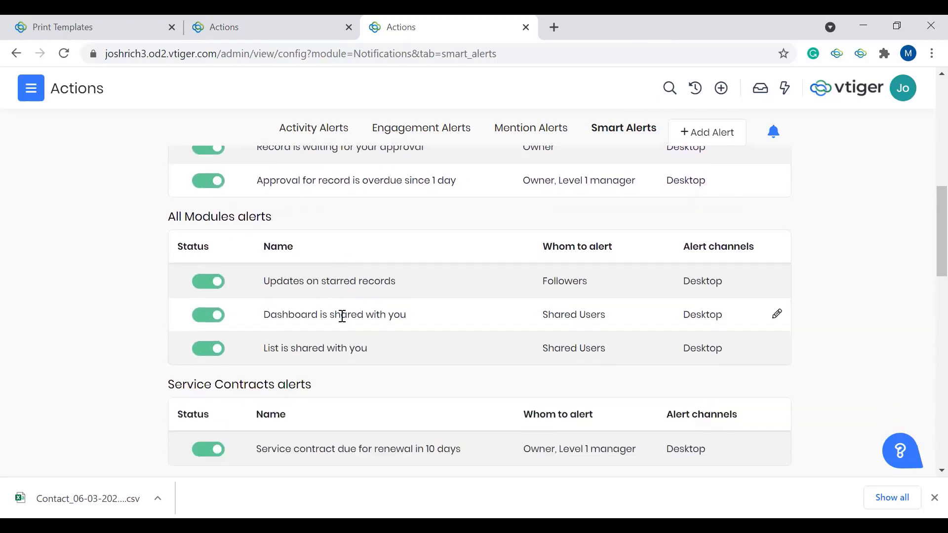
scroll(341, 313, down, 3)
scroll(342, 316, down, 8)
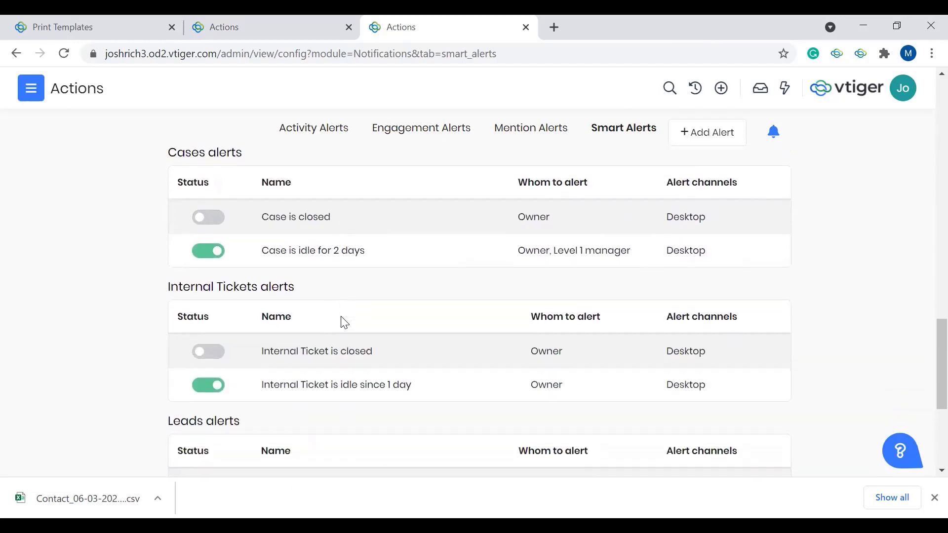
scroll(340, 317, down, 4)
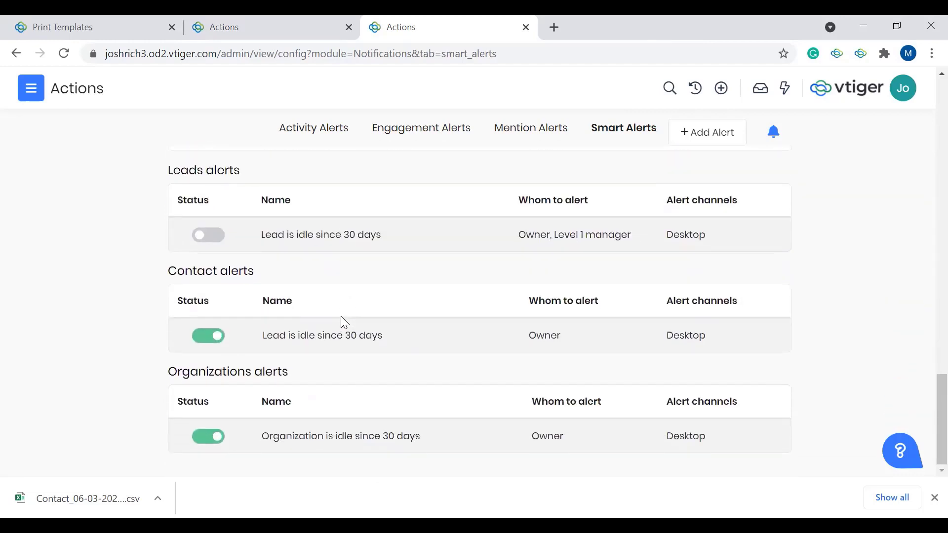
scroll(340, 317, up, 12)
scroll(344, 321, up, 5)
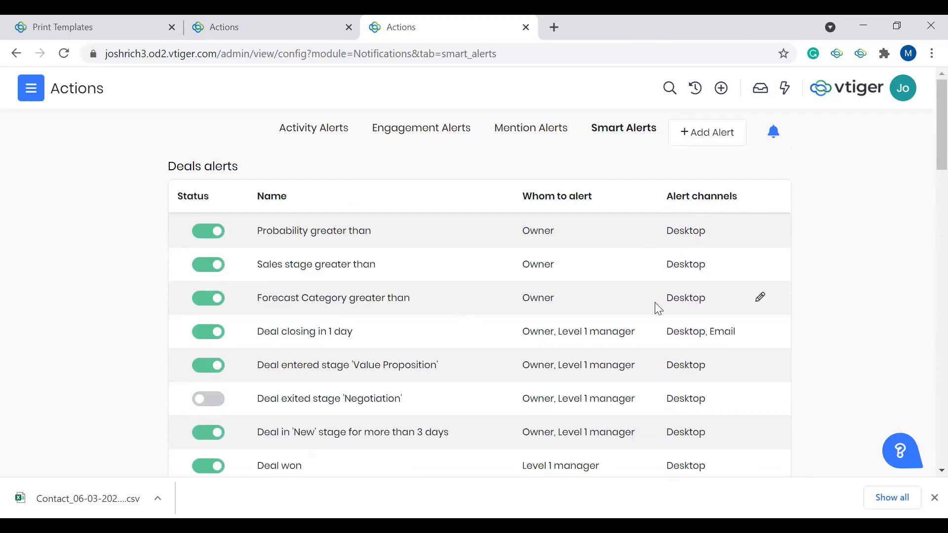
Step: Start a new Smart Alerts rule for the Deals module
click(715, 140)
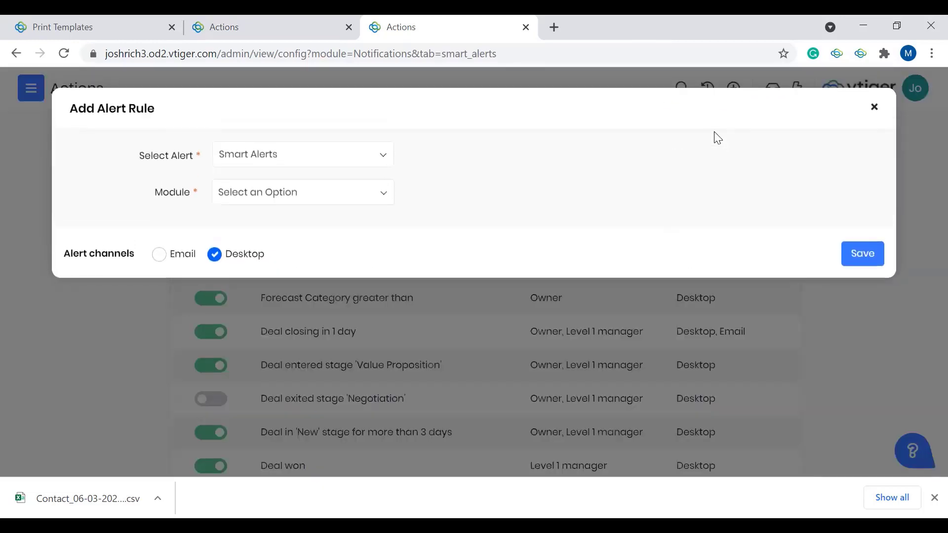
click(309, 195)
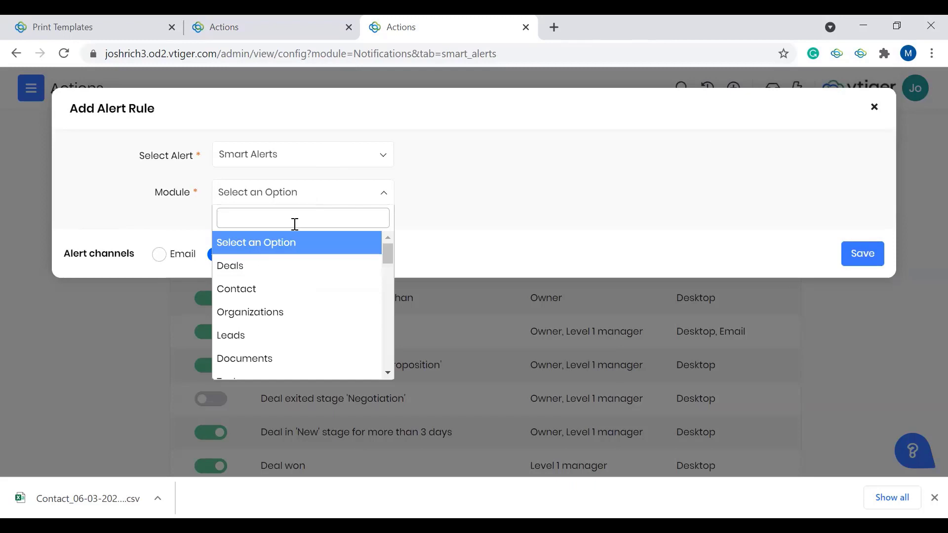
click(284, 266)
click(284, 267)
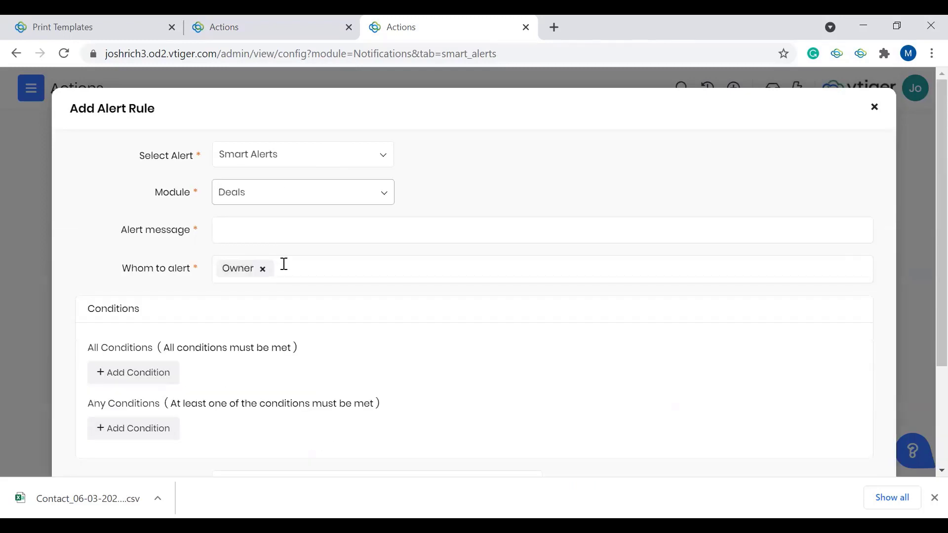
Step: Set the alert message to "The Deal has reached the Qualifying Stage" and add Level 1 manager to those alerted
click(300, 232)
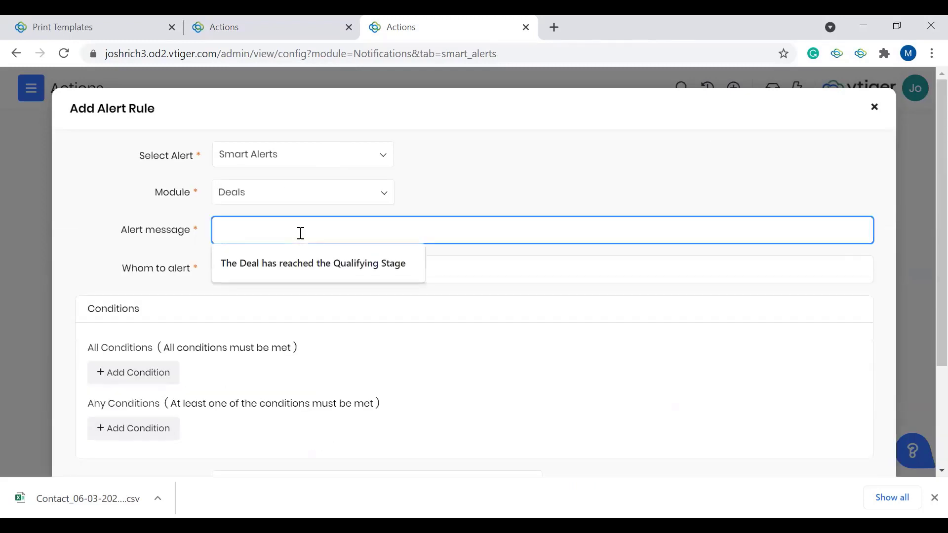
click(277, 264)
click(274, 259)
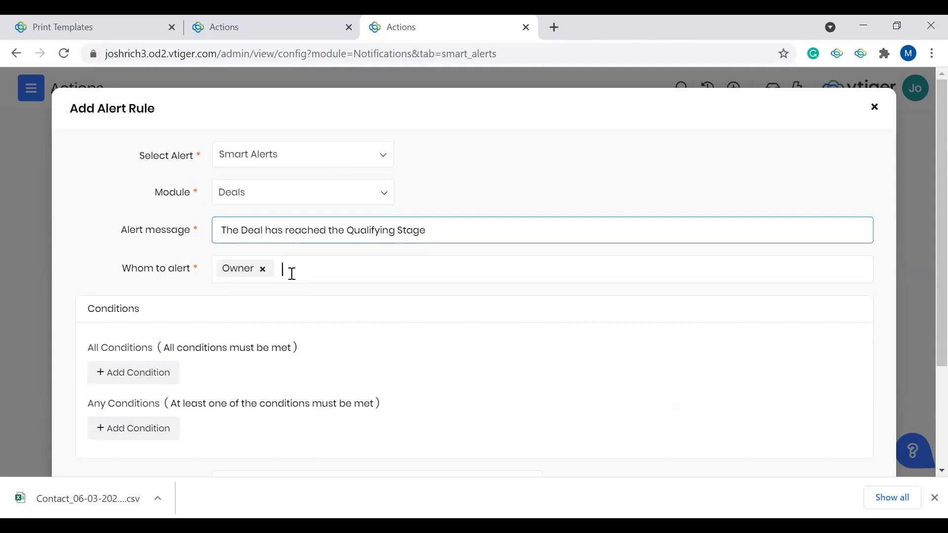
click(292, 274)
click(283, 298)
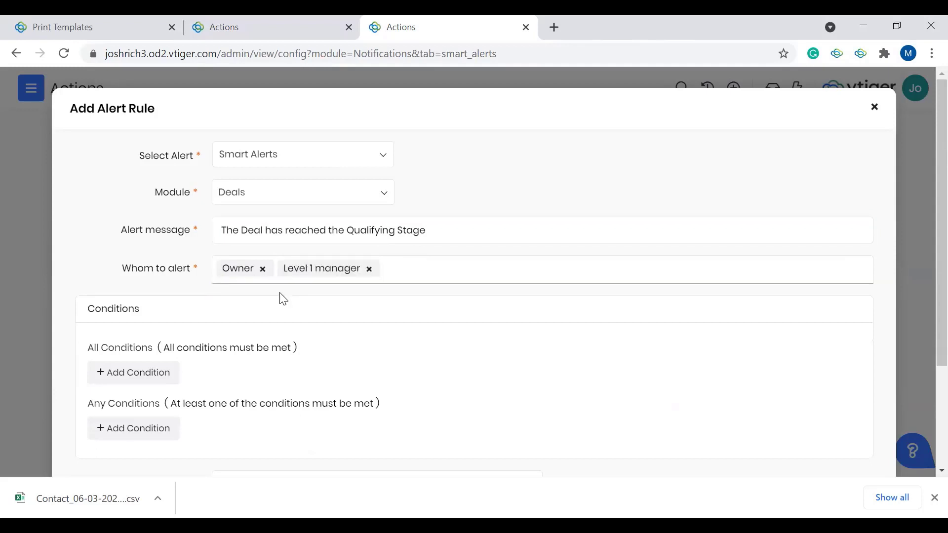
Step: Add a condition on the Sales Stage field under All Conditions of the alert rule
scroll(205, 381, down, 2)
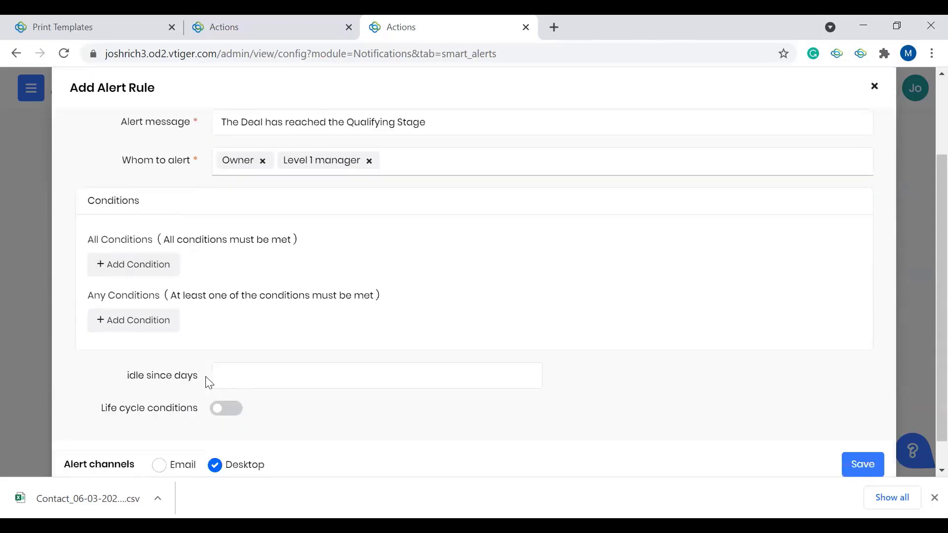
click(163, 266)
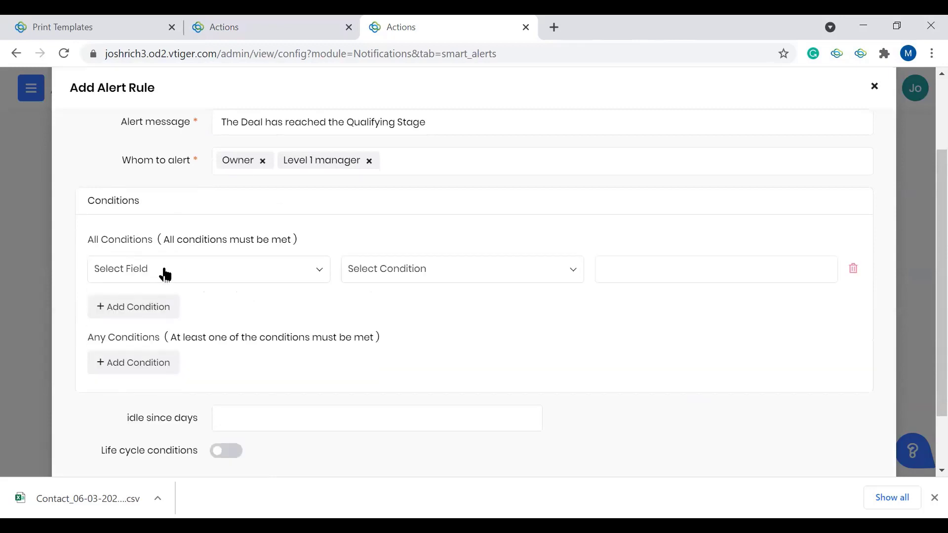
click(164, 271)
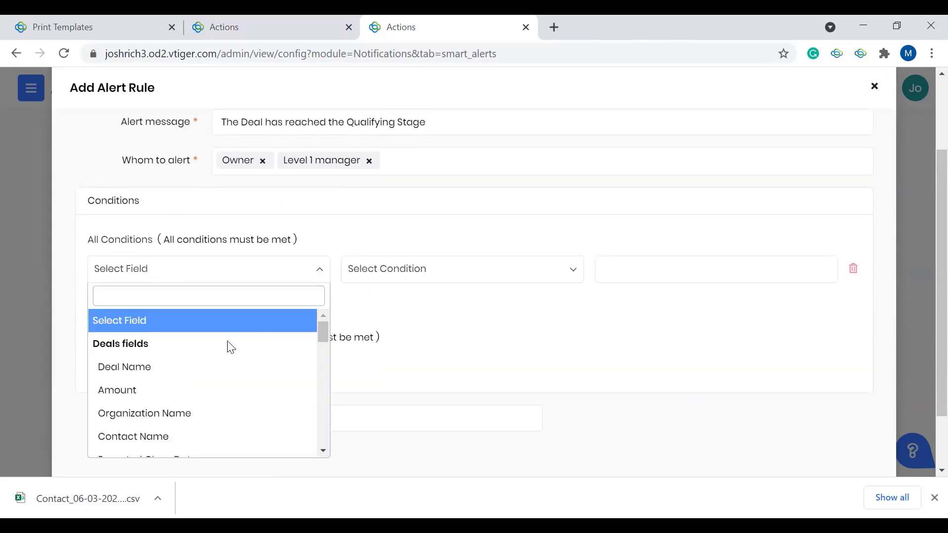
text(saa)
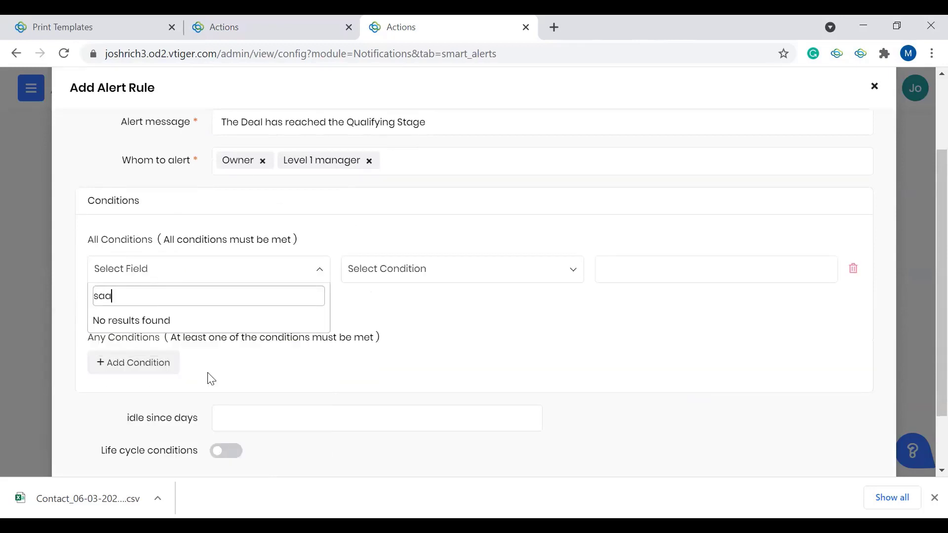
key(BackSpace)
key(BackSpace)
text(a)
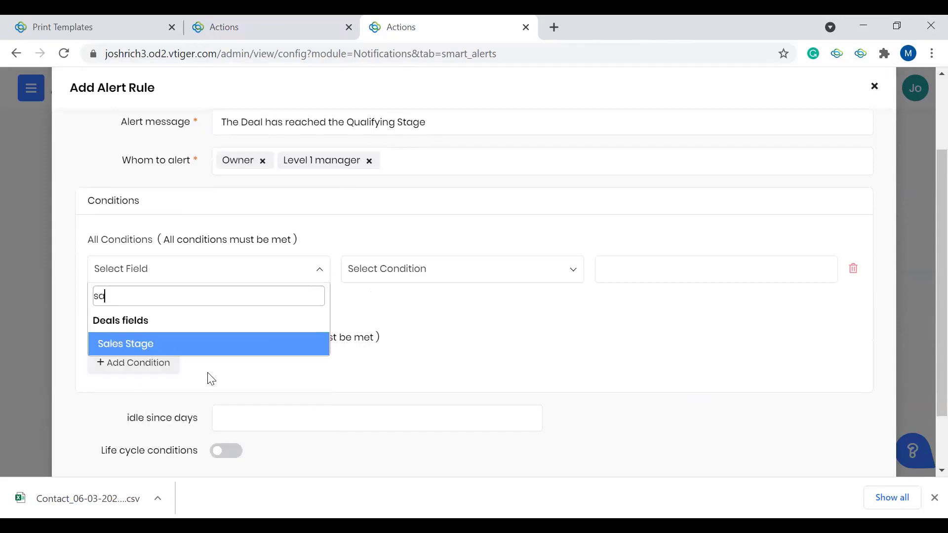
click(203, 351)
Step: Set the Sales Stage condition to equals with the value Qualifying
click(431, 277)
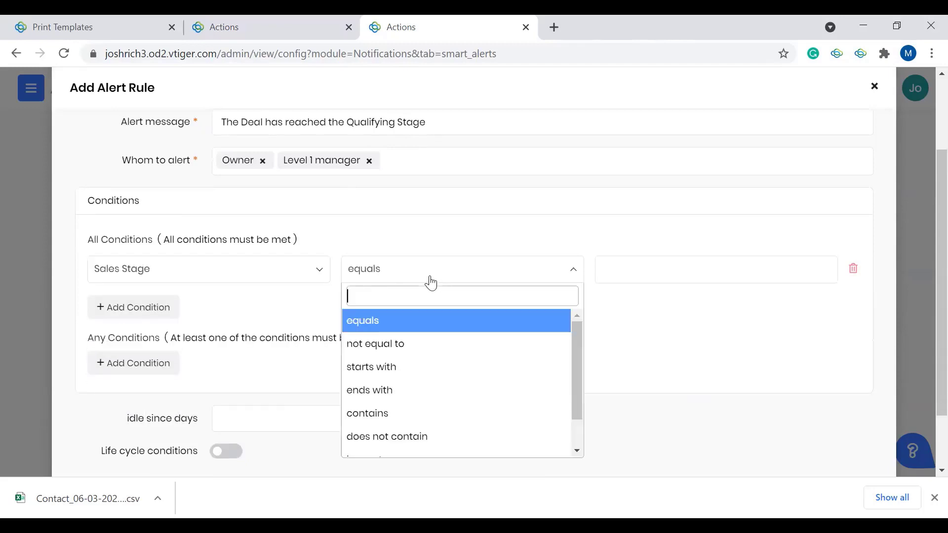
scroll(469, 383, down, 1)
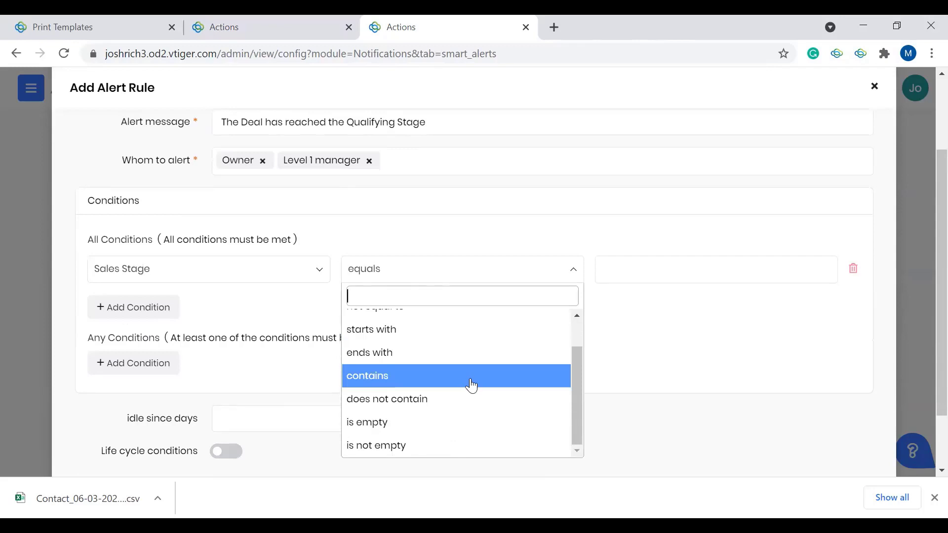
scroll(471, 385, up, 1)
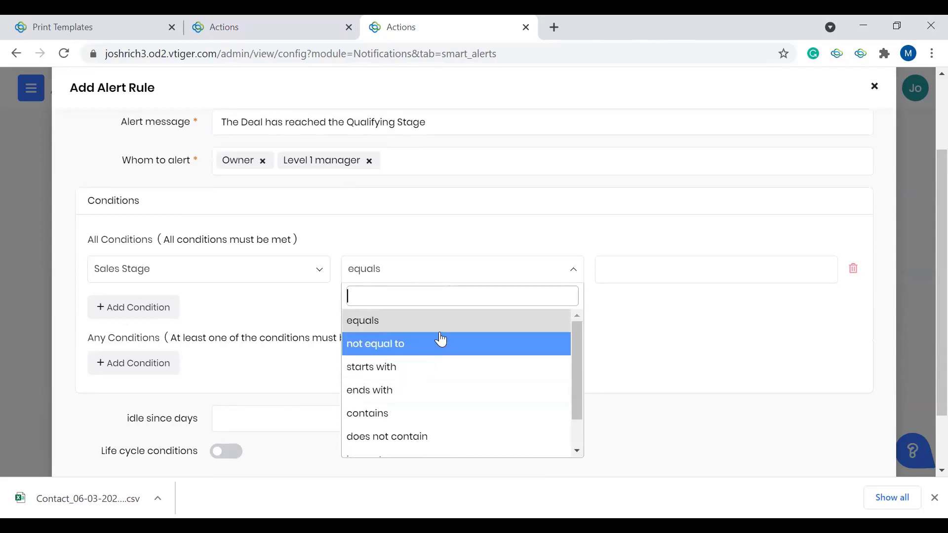
scroll(423, 379, down, 2)
scroll(421, 355, up, 2)
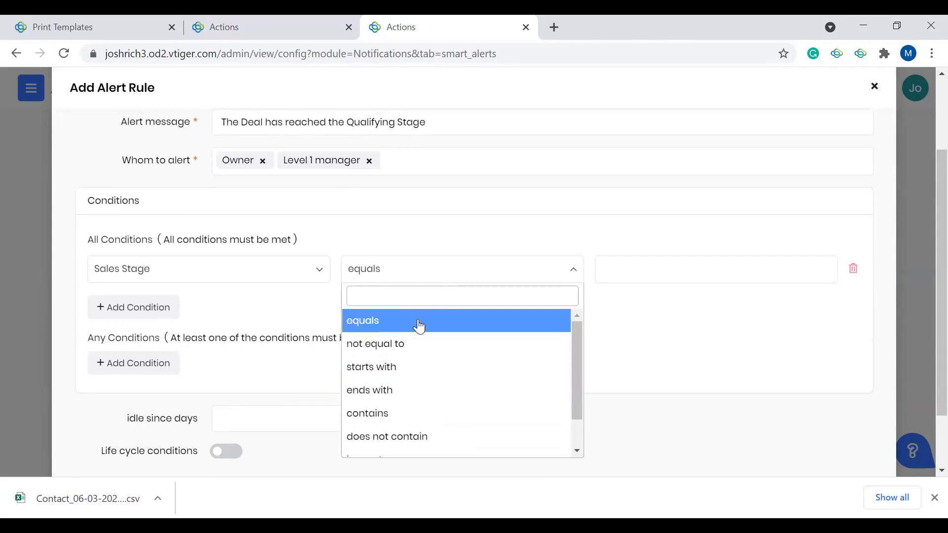
click(423, 321)
click(659, 269)
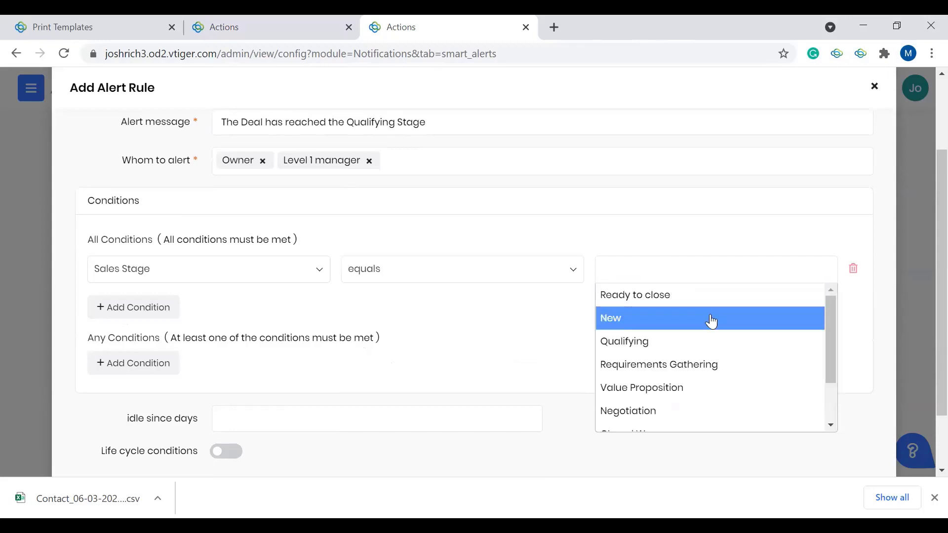
scroll(711, 322, down, 1)
click(674, 314)
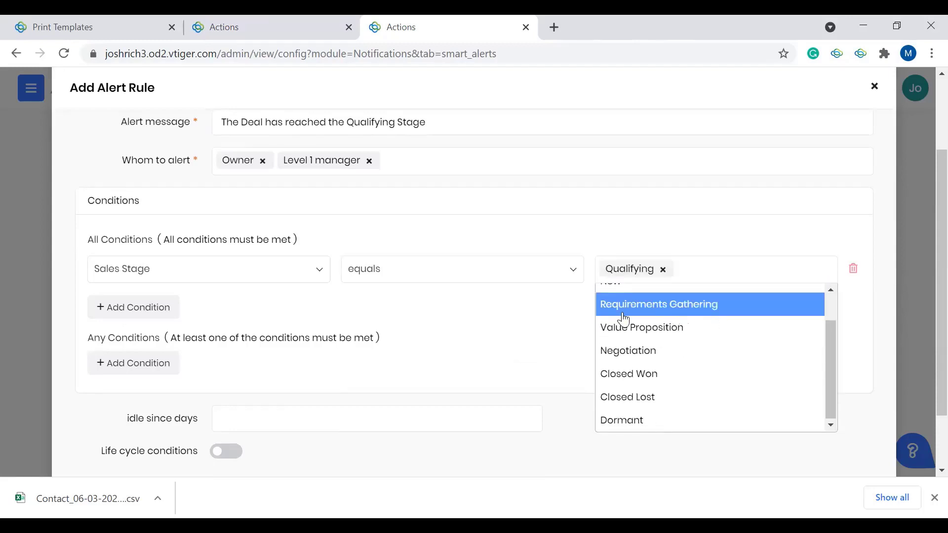
click(503, 324)
Step: Turn on the life cycle conditions and set the Sales Stage criterion to "has not entered"
scroll(421, 341, down, 2)
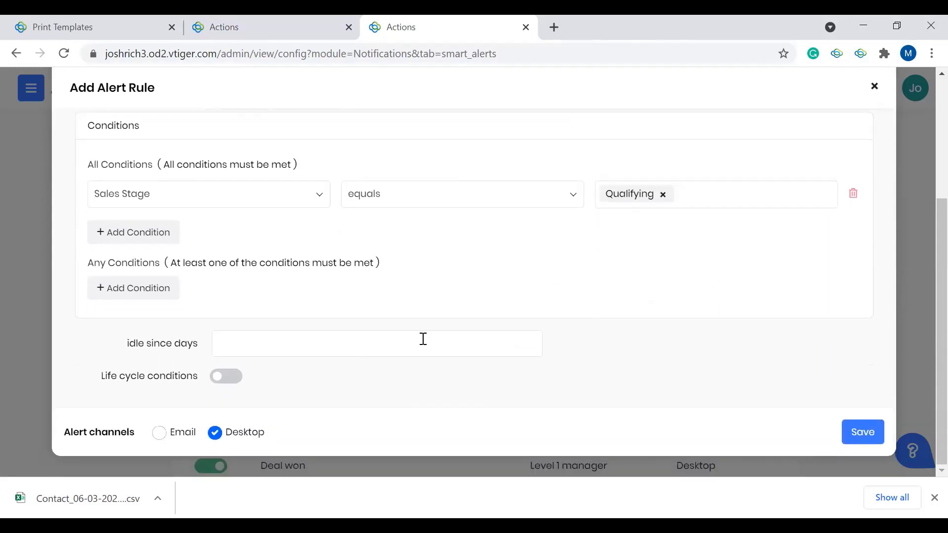
click(250, 346)
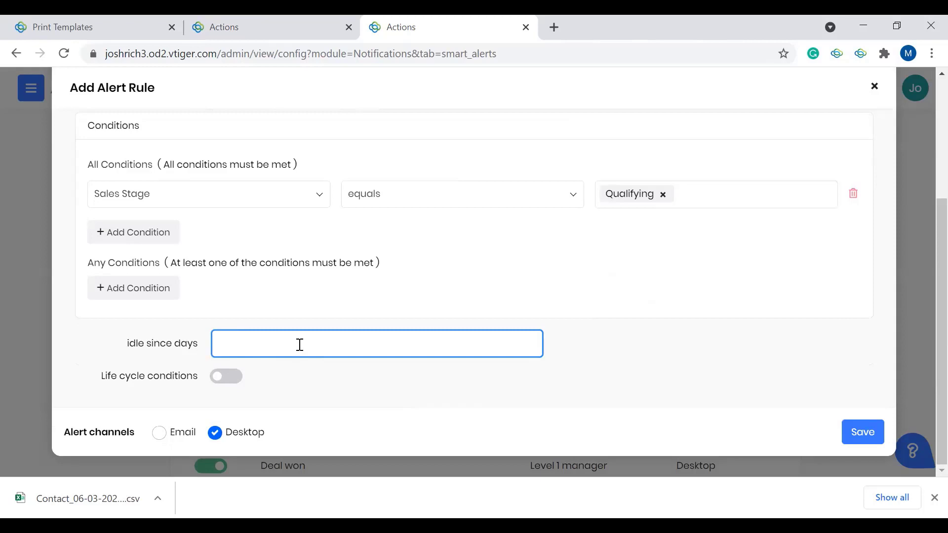
click(223, 377)
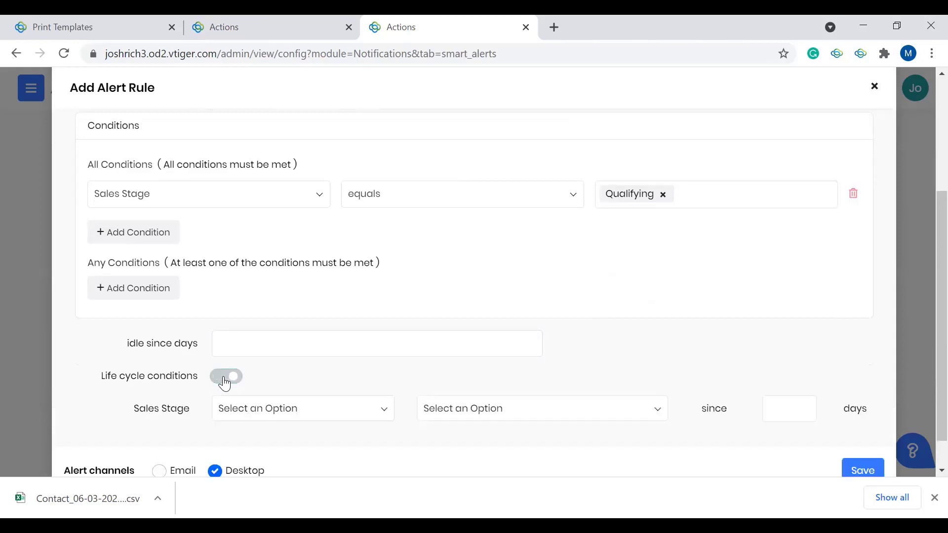
click(296, 407)
click(312, 410)
click(309, 410)
click(310, 411)
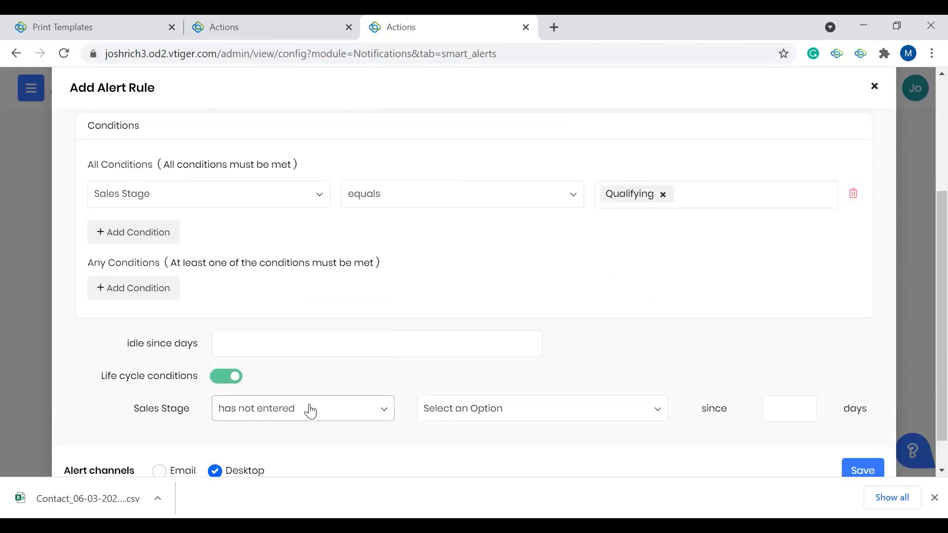
Step: Delete the Sales Stage equals Qualifying condition from All Conditions
scroll(376, 282, up, 1)
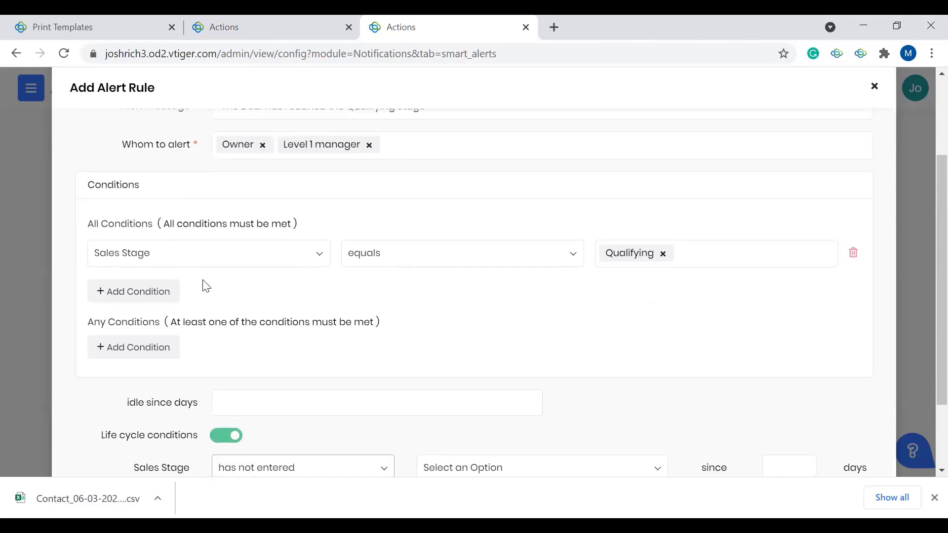
scroll(575, 346, down, 2)
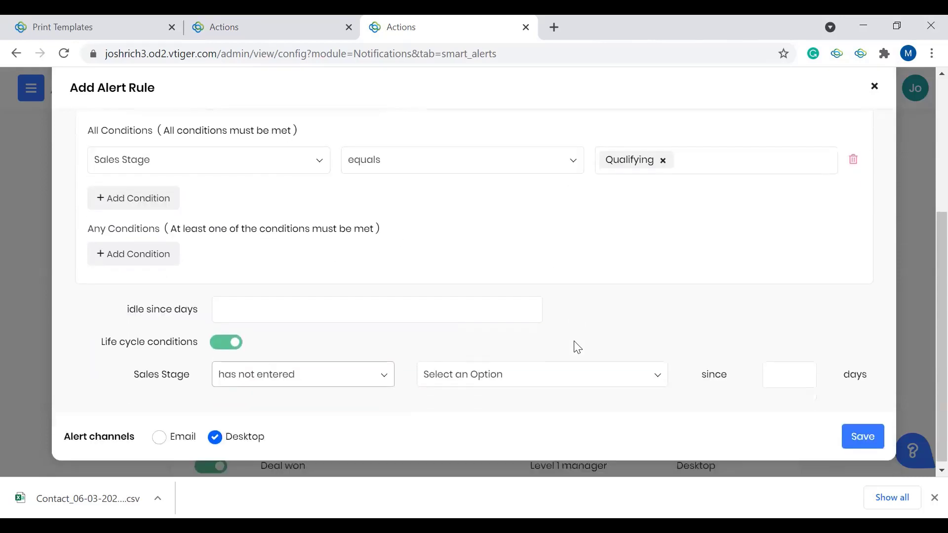
scroll(719, 220, up, 1)
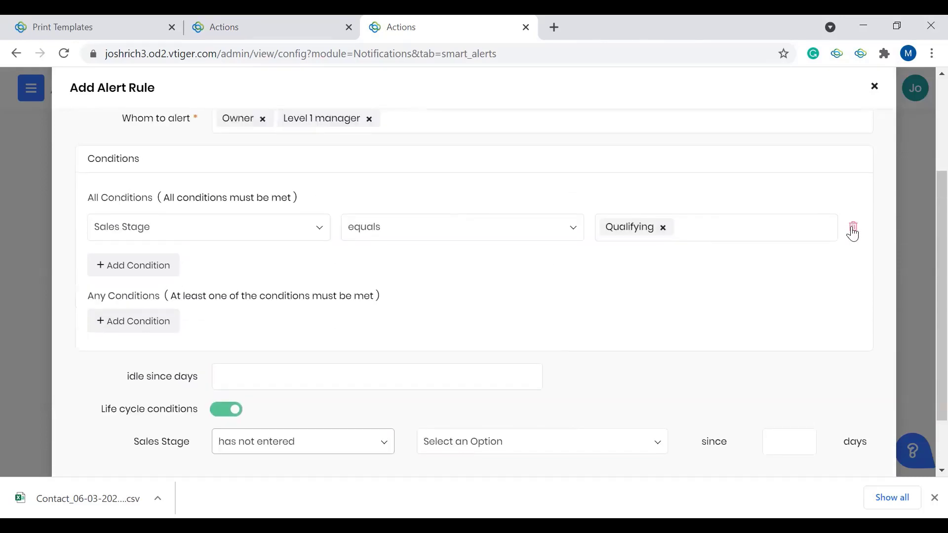
click(853, 231)
scroll(493, 235, down, 1)
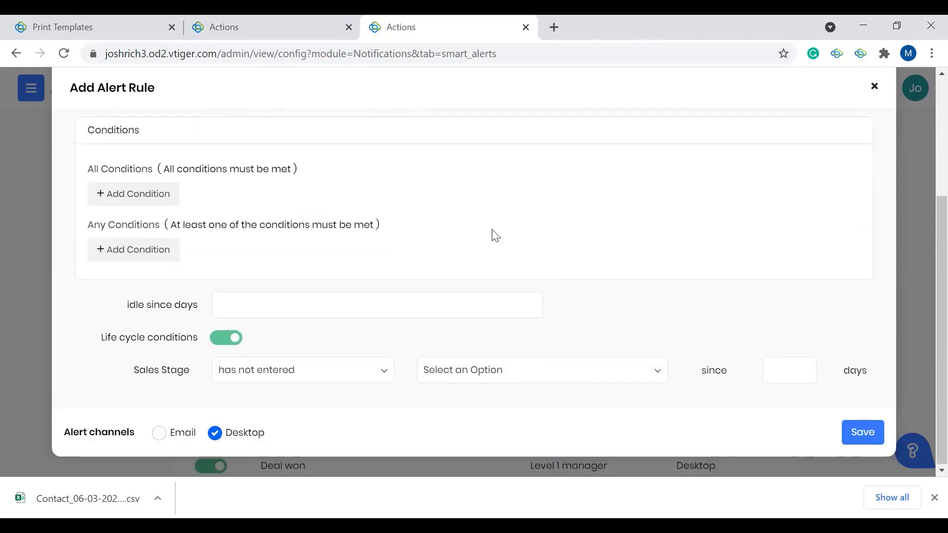
Step: Set the life cycle condition to Sales Stage "has exited" New
click(323, 376)
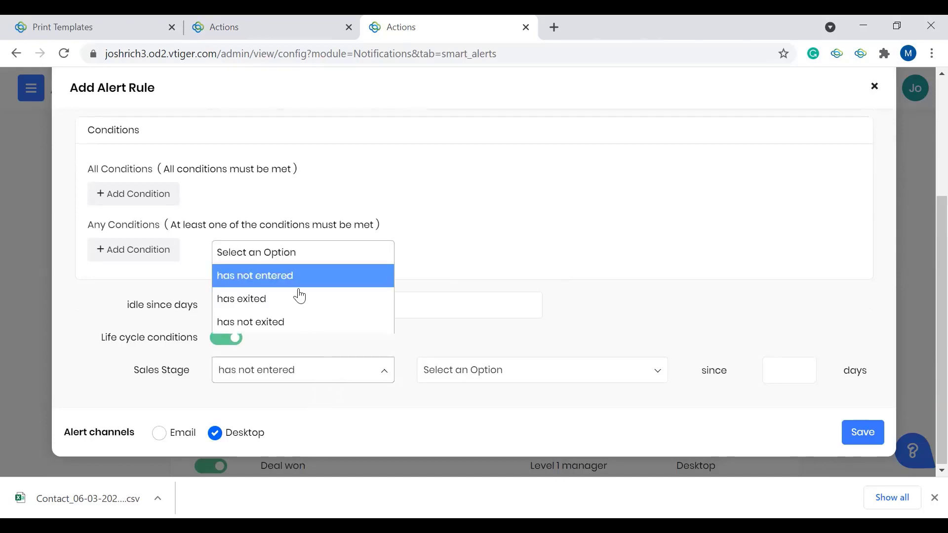
click(296, 306)
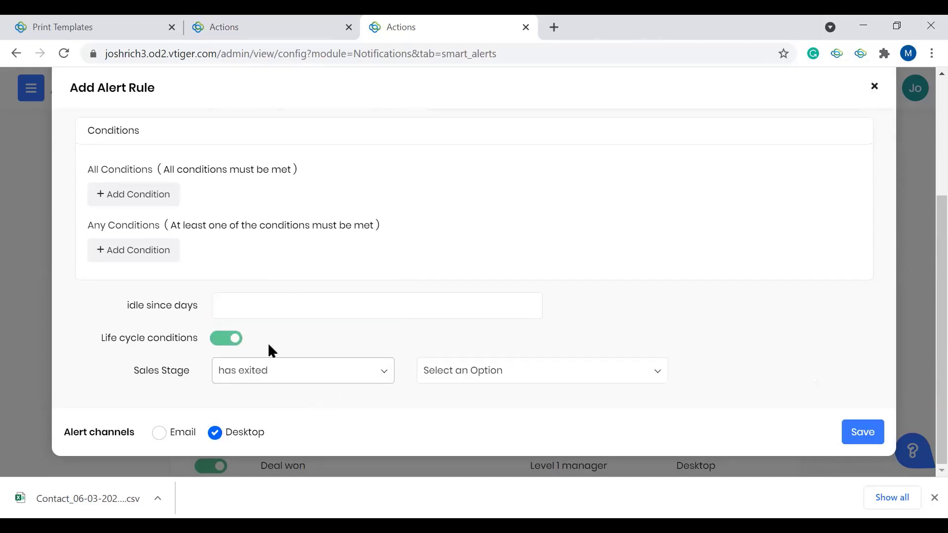
click(450, 365)
scroll(529, 298, down, 2)
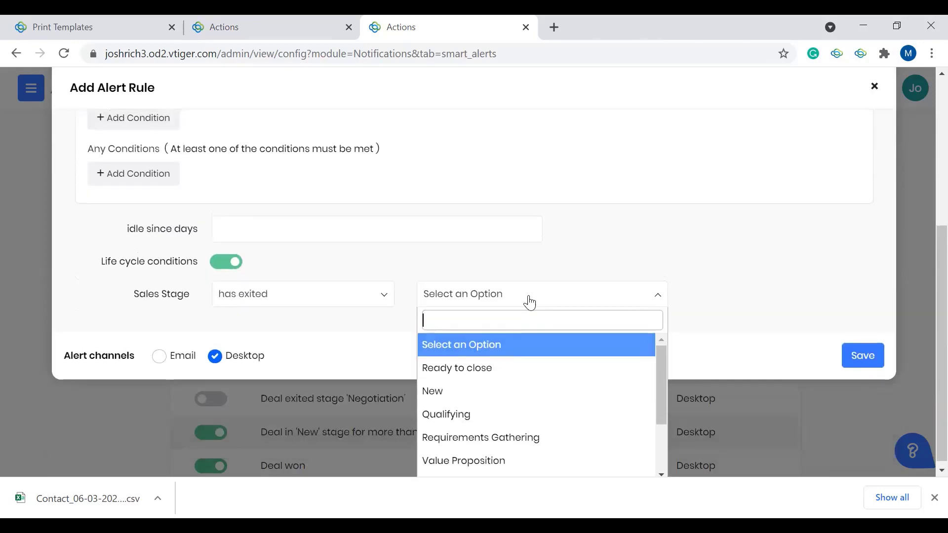
scroll(551, 422, down, 1)
scroll(658, 223, up, 5)
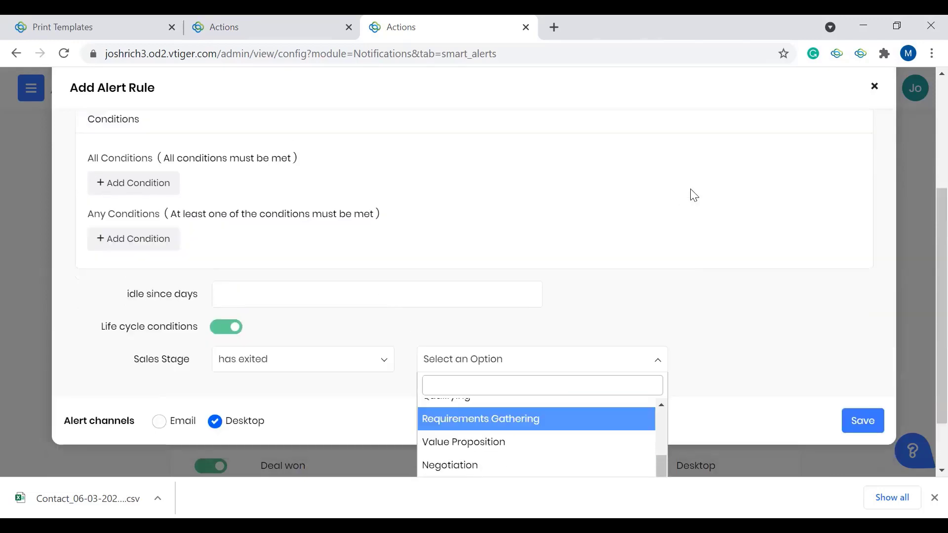
scroll(643, 370, down, 5)
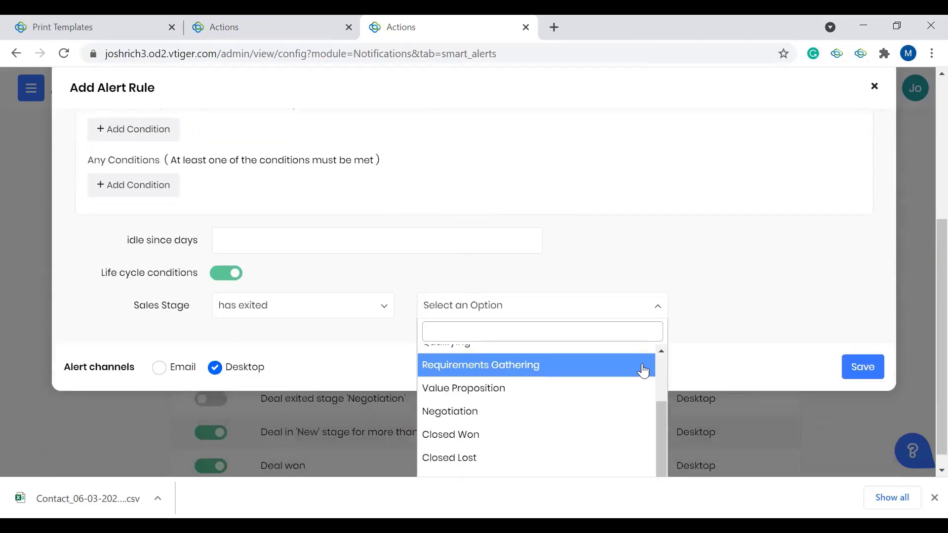
scroll(574, 441, up, 3)
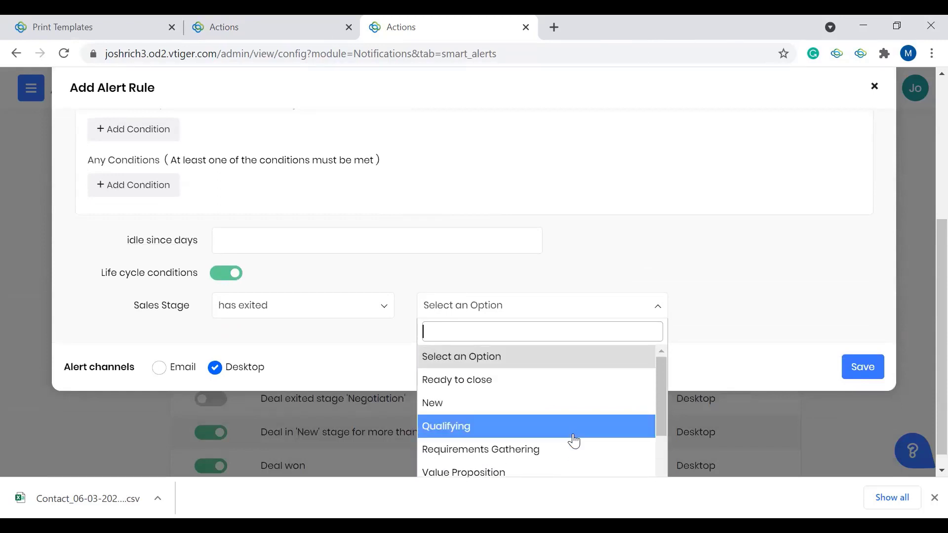
click(499, 416)
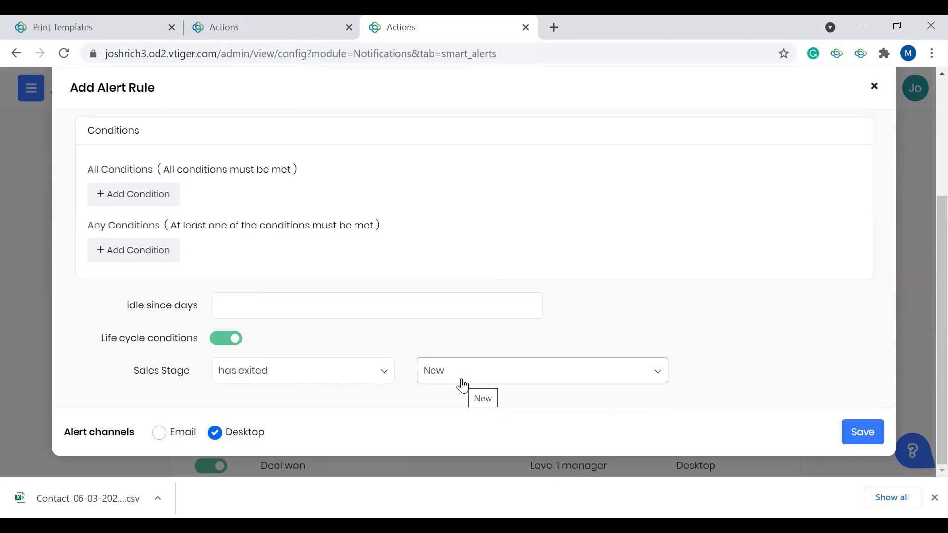
Step: Try the life cycle condition "has not exited" New since 5 days, and set it back to "has exited"
click(356, 379)
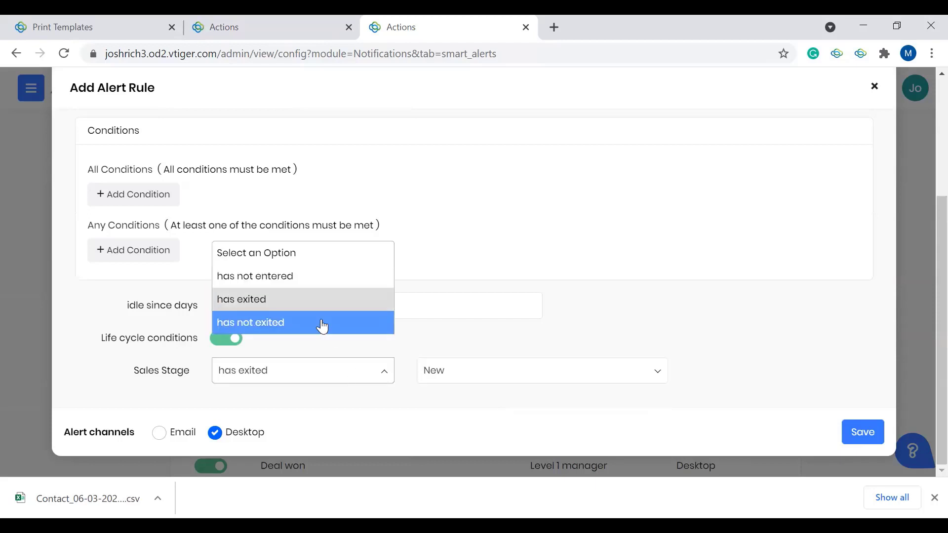
click(540, 296)
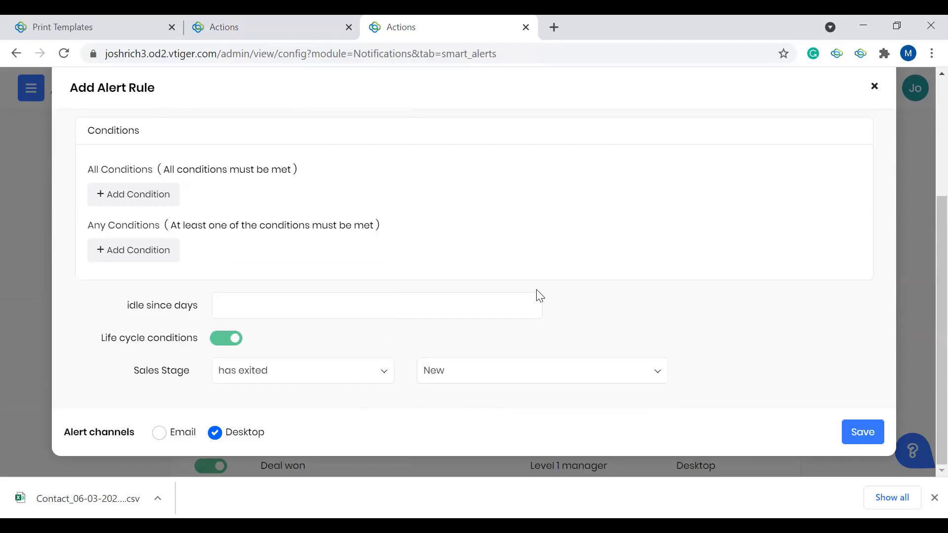
click(344, 381)
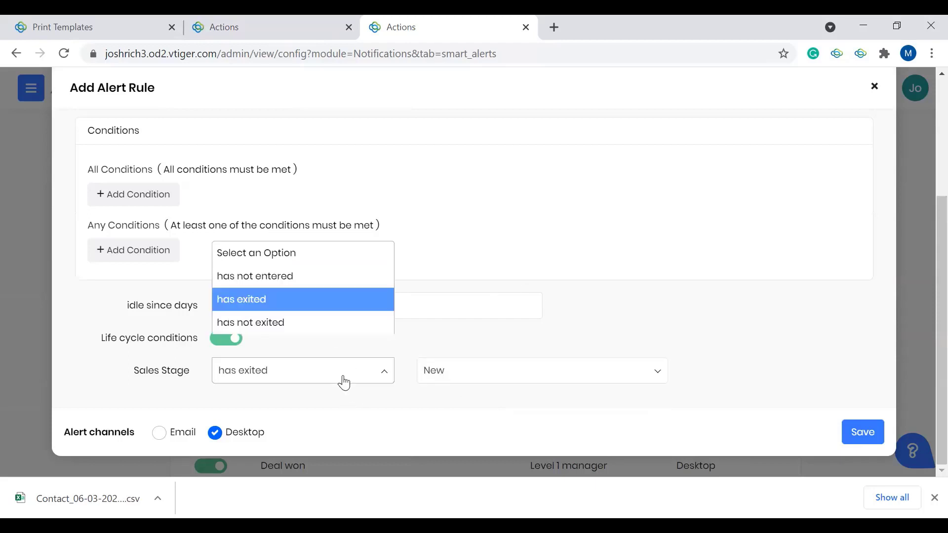
click(309, 322)
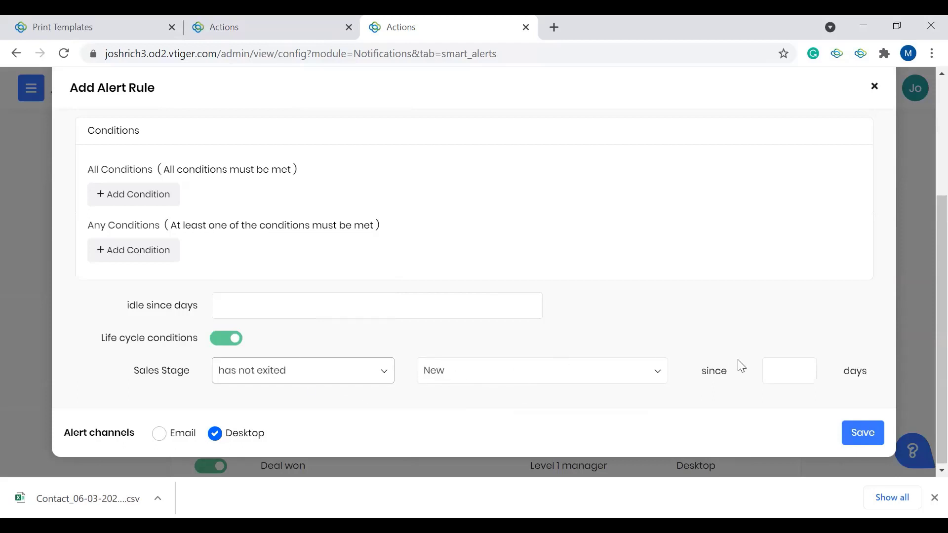
click(775, 369)
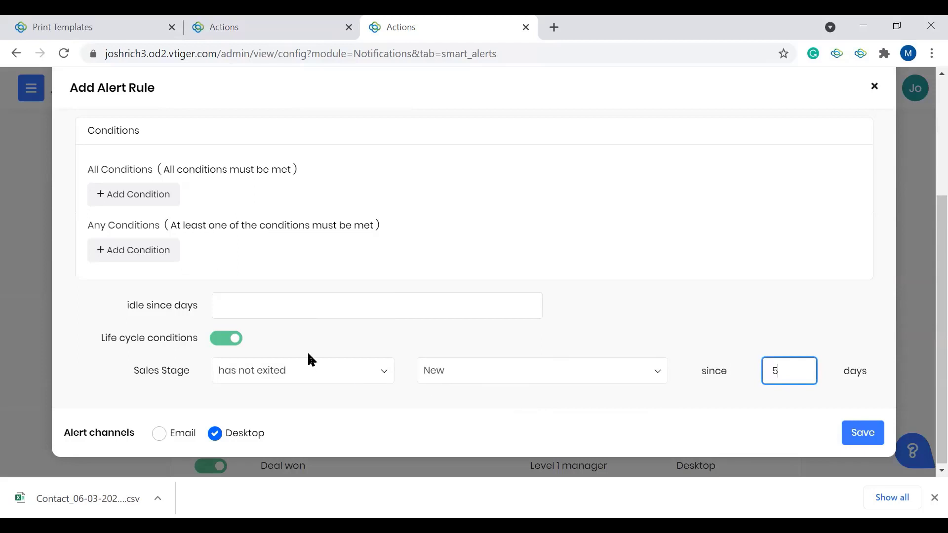
click(300, 371)
click(296, 302)
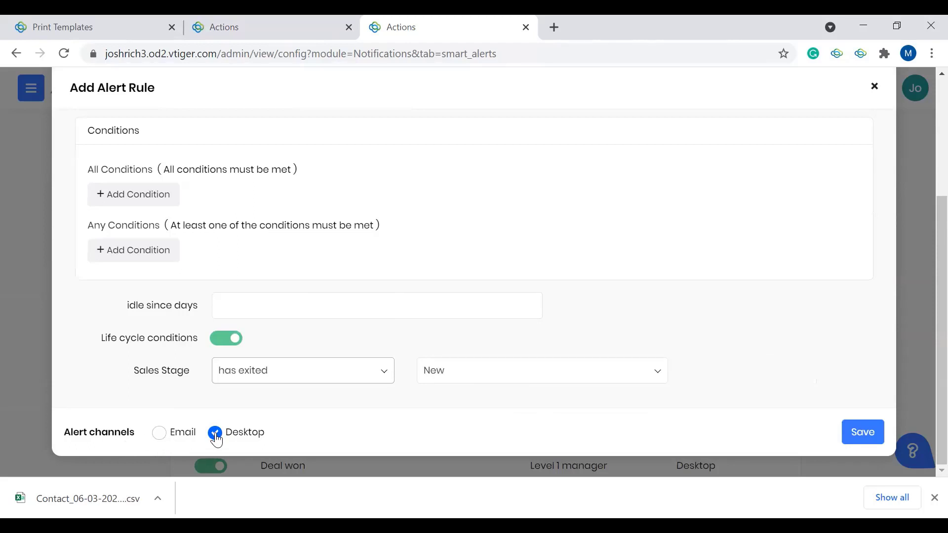
Step: Save the alert rule with Desktop as its only alert channel, and check its entry among the Deals alerts
click(159, 433)
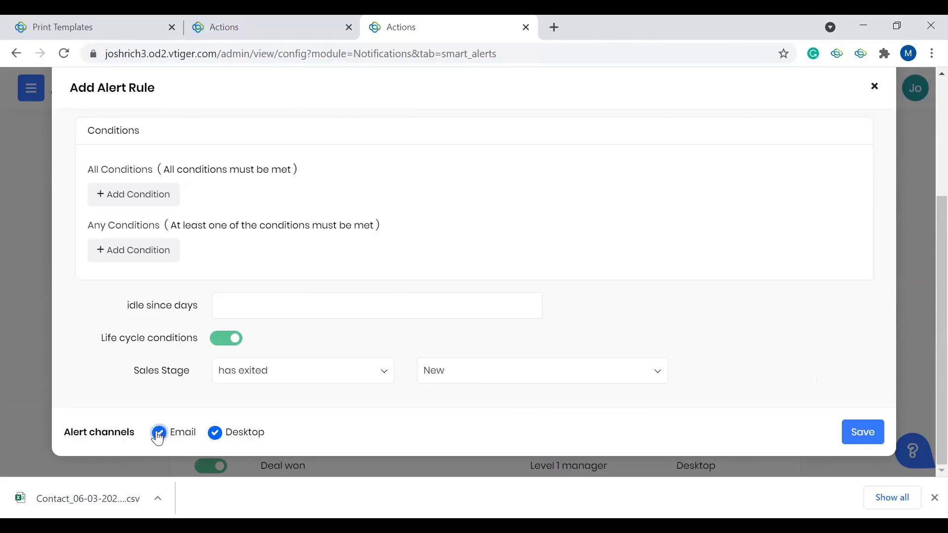
click(158, 435)
click(868, 435)
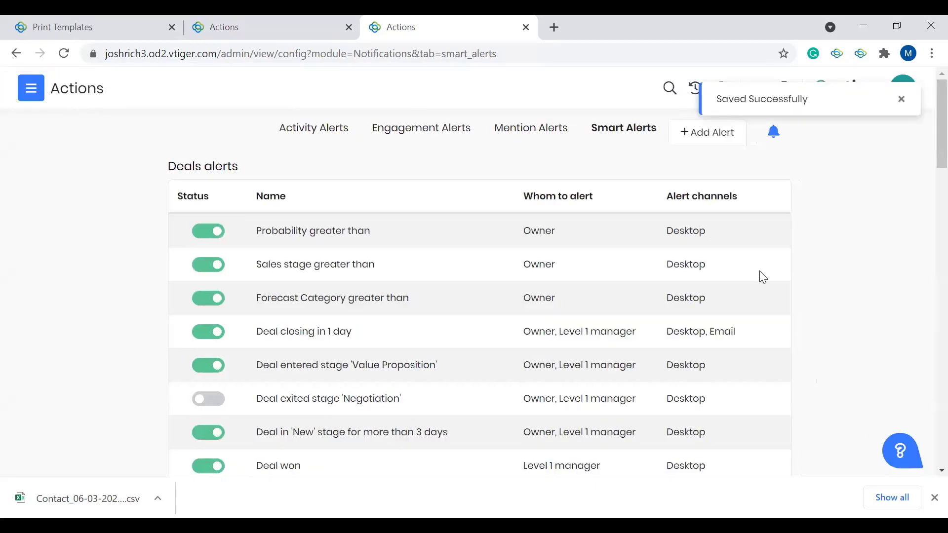
scroll(597, 257, down, 4)
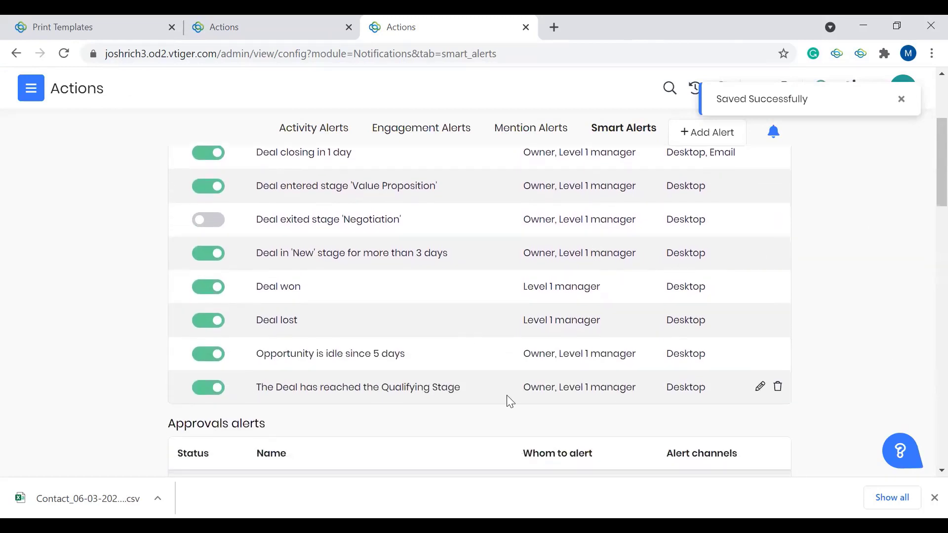
Step: Open the CRM Settings home page, and close the Print Templates browser tab and one of the two Actions tabs
scroll(447, 374, up, 4)
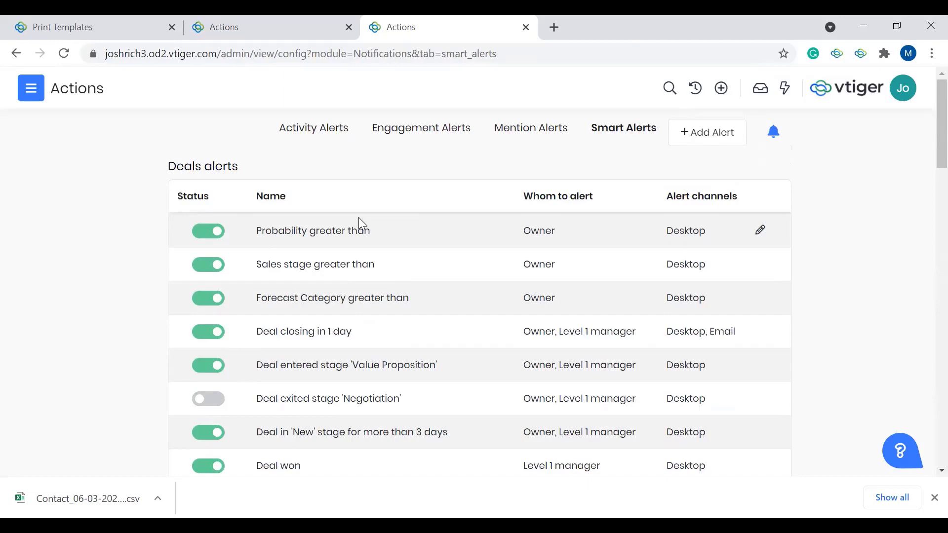
click(30, 92)
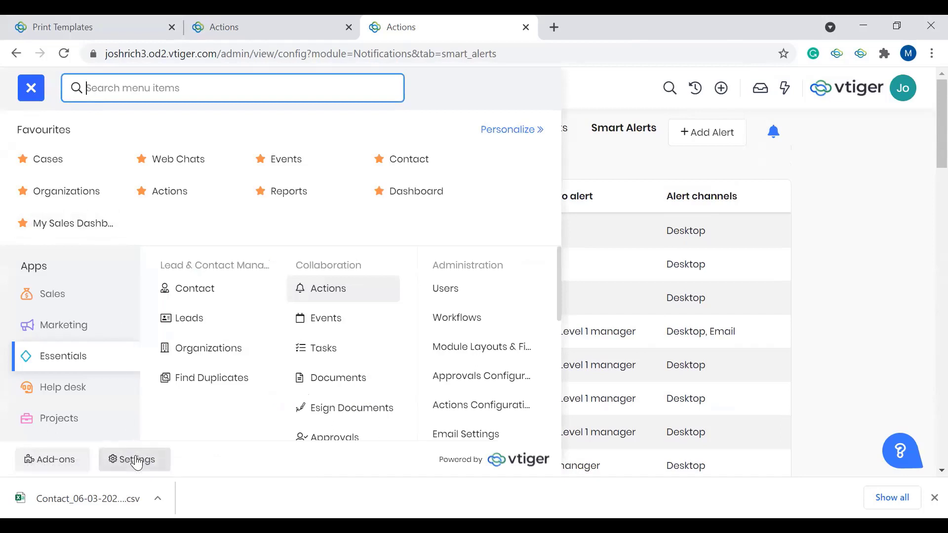
click(138, 460)
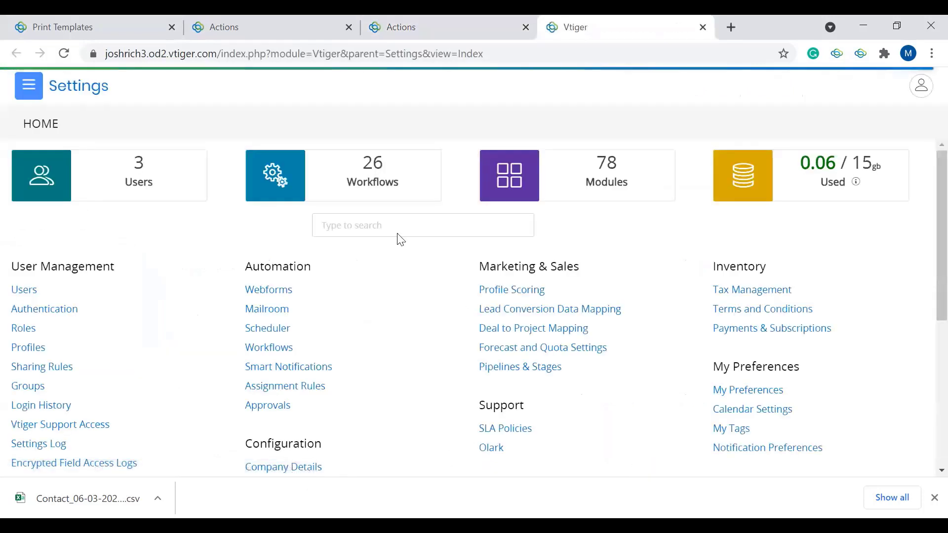
click(172, 27)
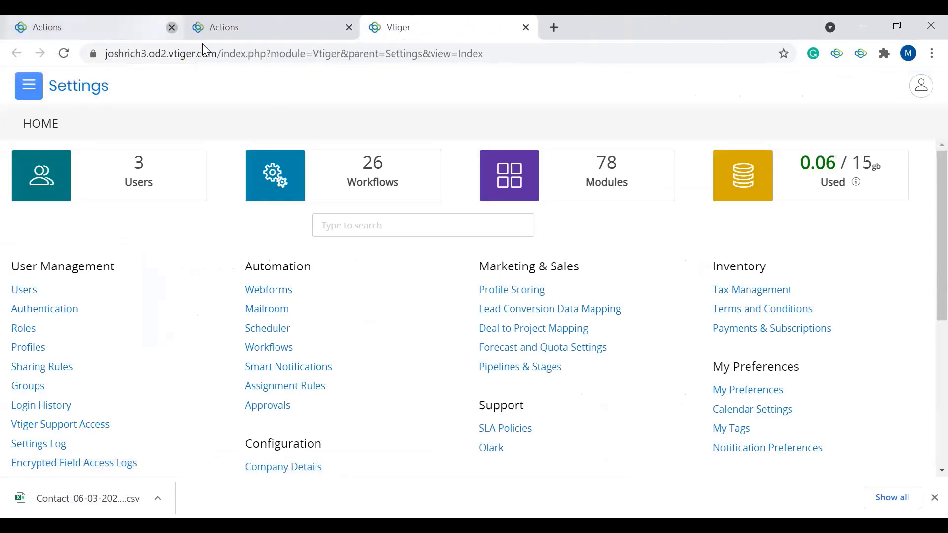
click(172, 27)
Step: Look over the Settings home page and open the Mailroom configuration from the Automation group
scroll(472, 371, down, 4)
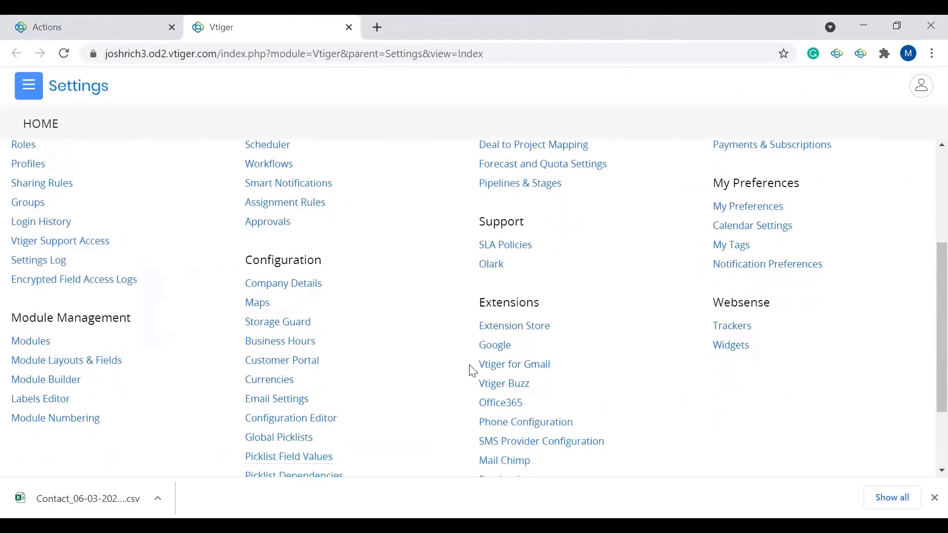
scroll(472, 371, up, 3)
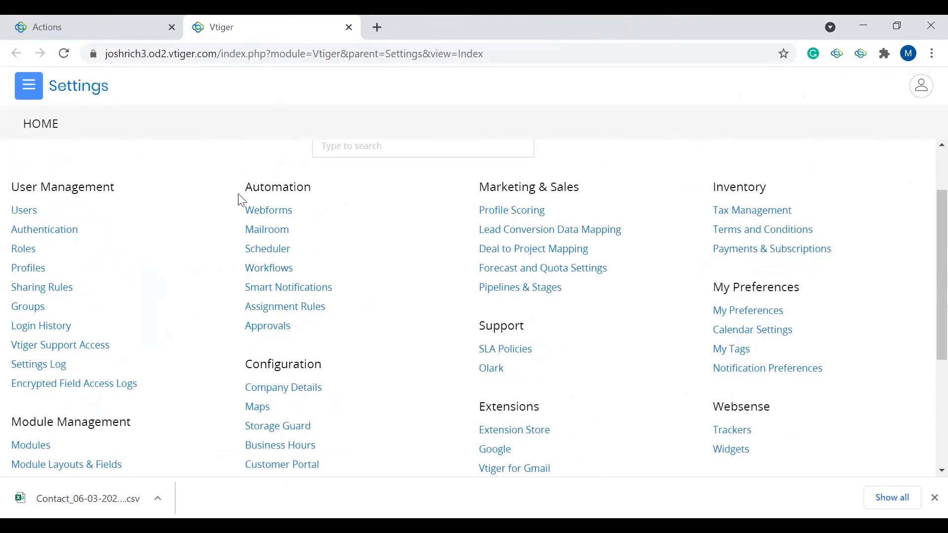
click(272, 234)
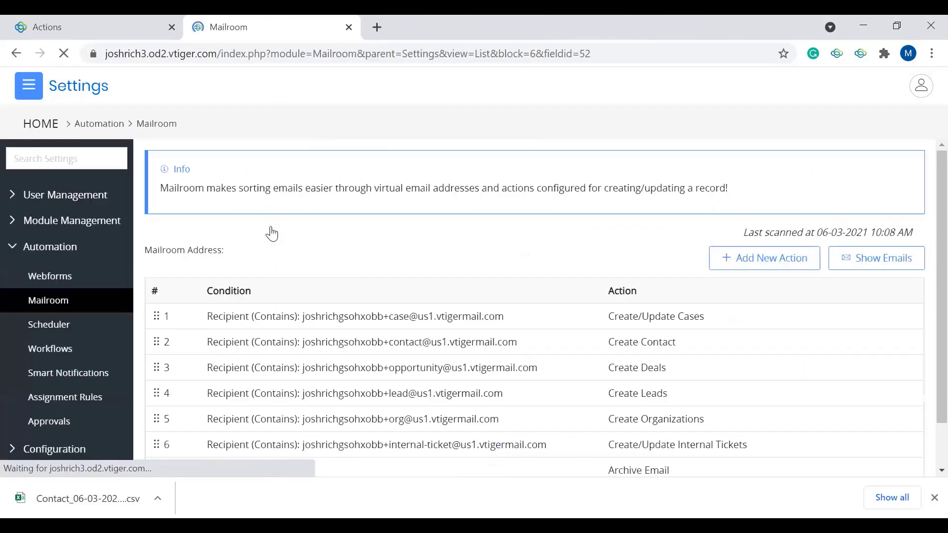
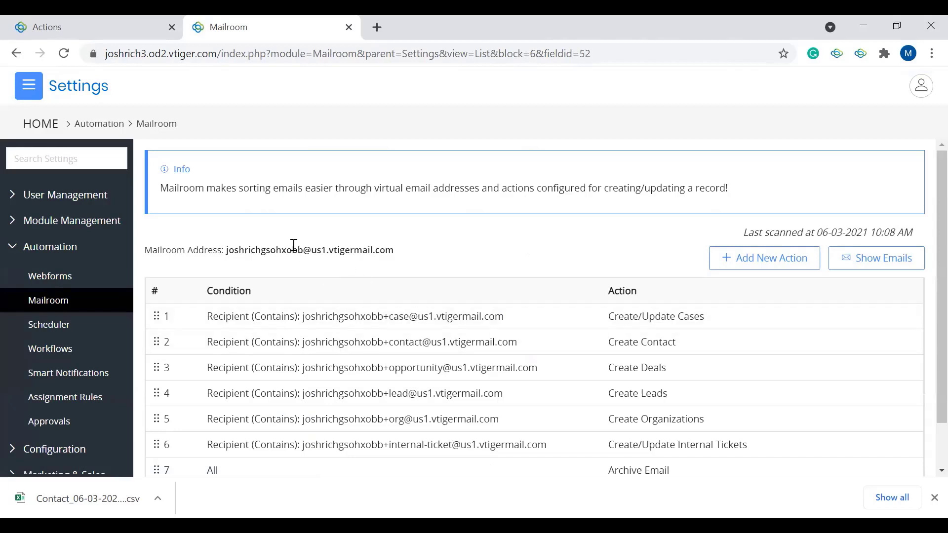
Step: Examine the Mailroom address and the recipient conditions with their actions, down to the lead address of the Create Leads rule
drag(398, 255, 228, 254)
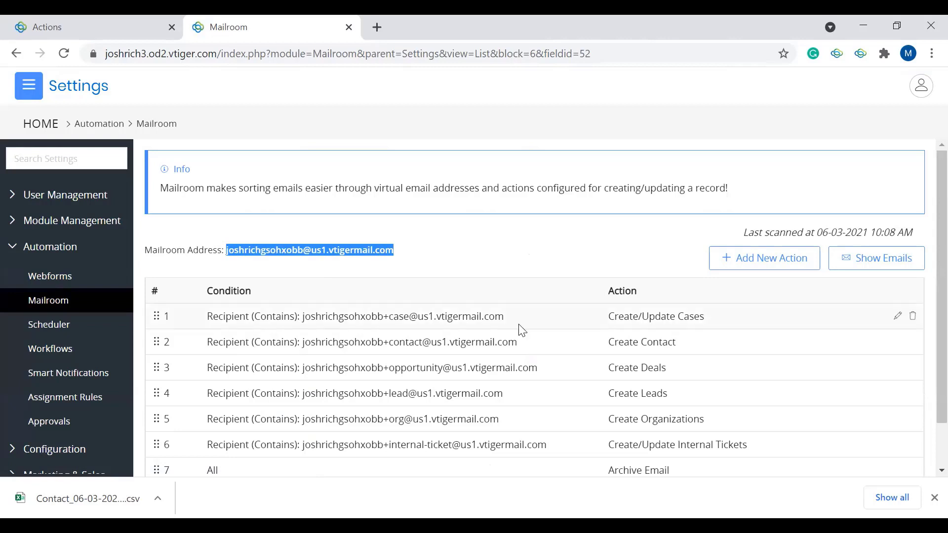
click(388, 319)
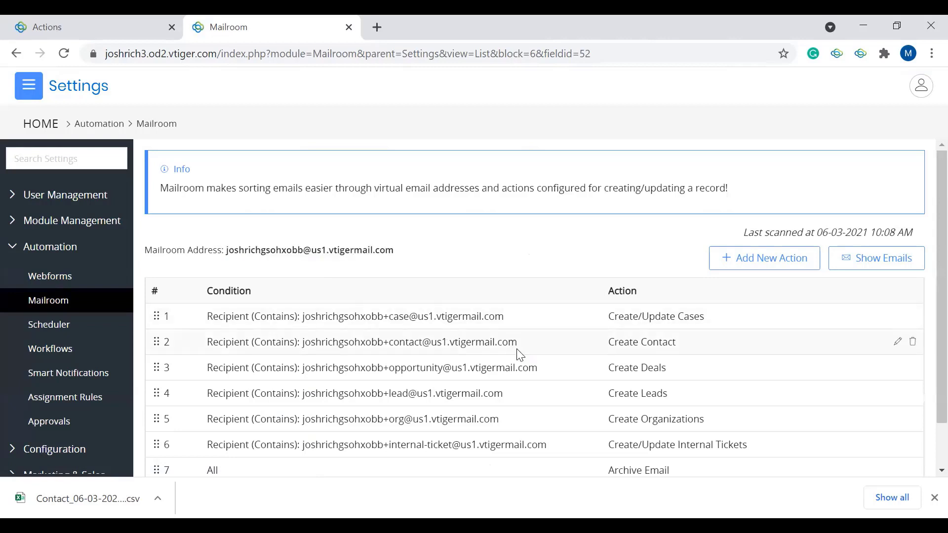
scroll(520, 355, down, 2)
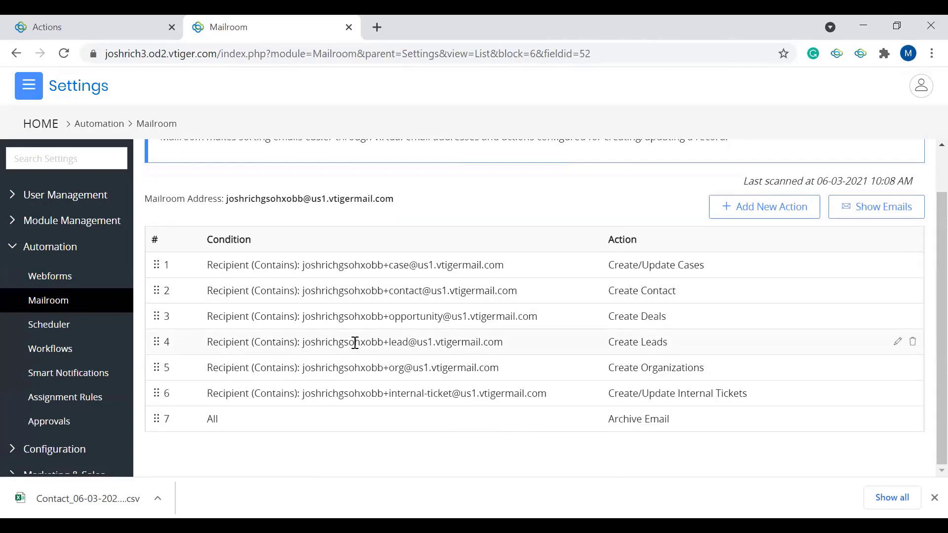
drag(303, 342, 512, 351)
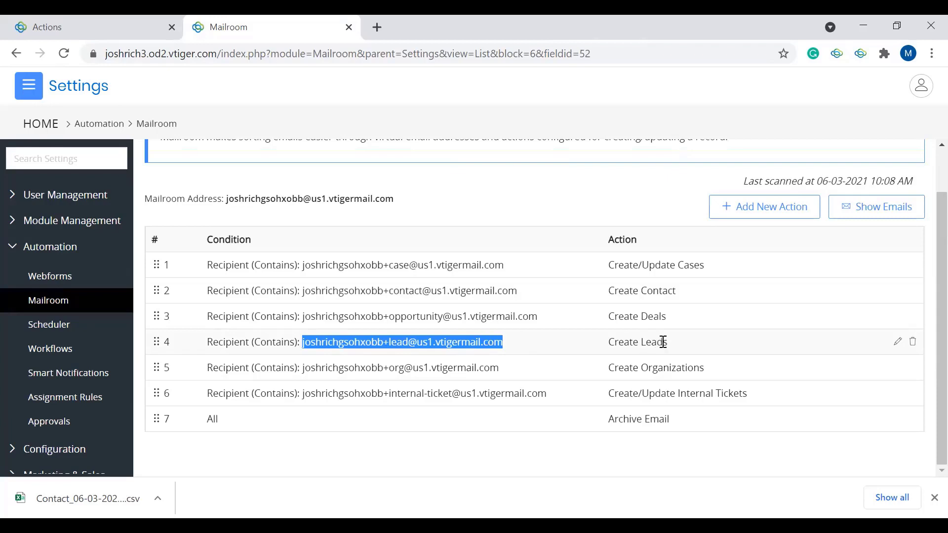
Step: Open the Create Leads mailroom rule for editing, keep Create Leads as its action, and turn on autofilling values from the email body
click(896, 341)
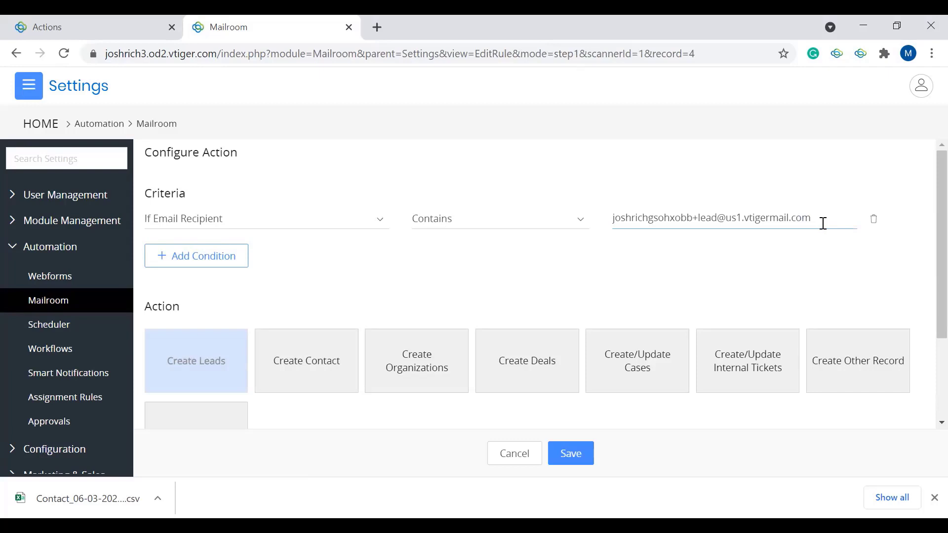
scroll(664, 273, down, 2)
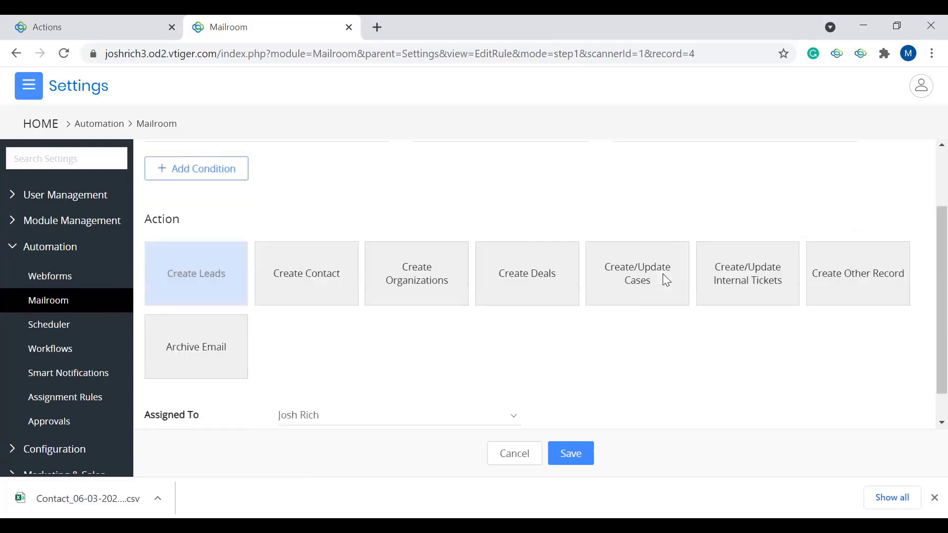
click(313, 252)
click(232, 259)
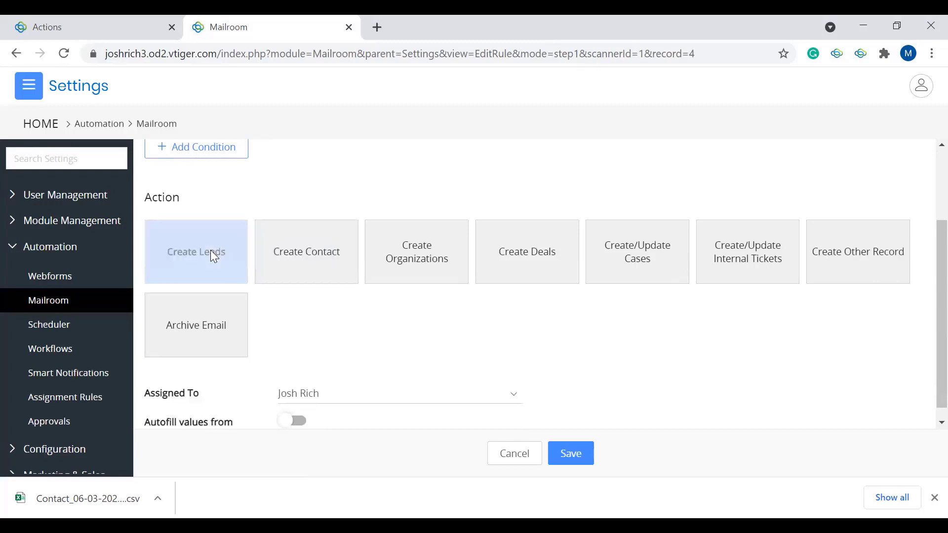
scroll(355, 332, down, 1)
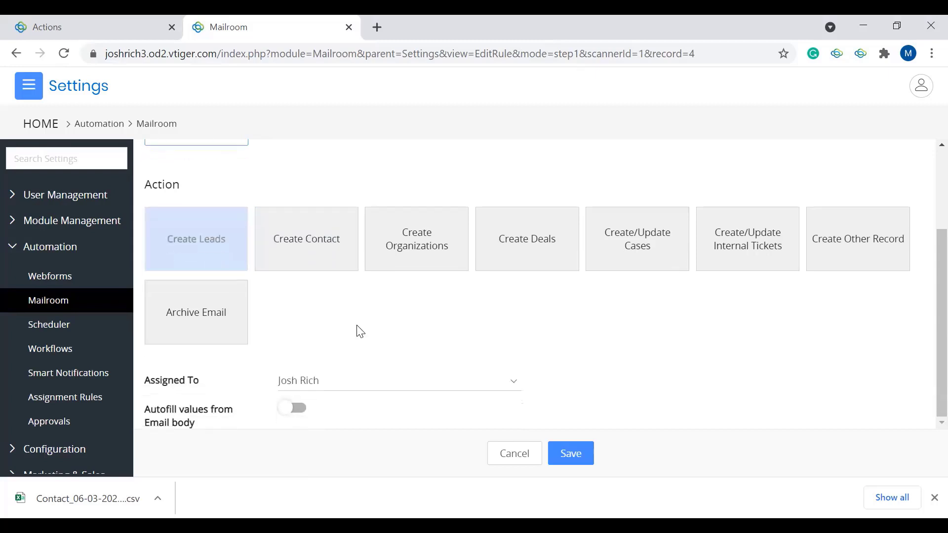
click(292, 409)
scroll(289, 413, down, 3)
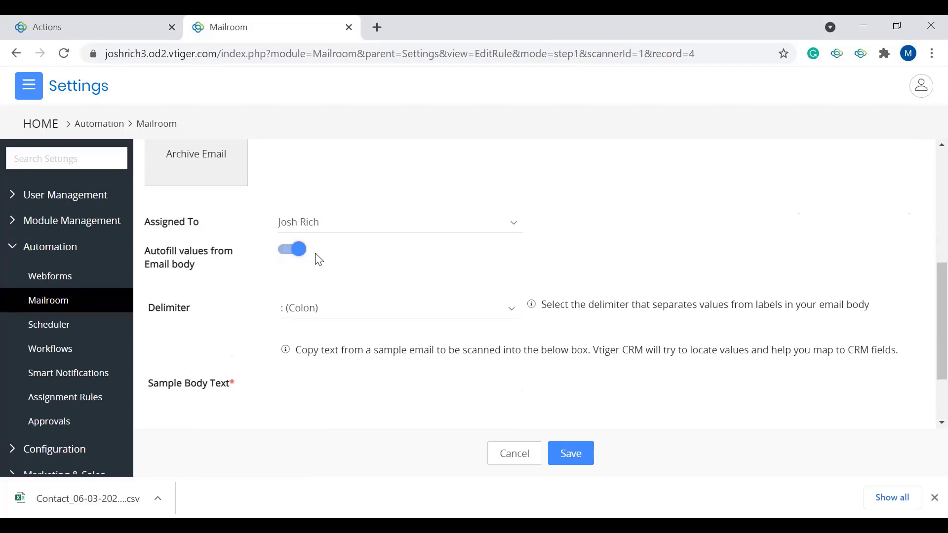
Step: Enter a sample email body with a First Name line and a Last Name line, each label separated from its value by a colon
scroll(319, 260, down, 1)
click(360, 370)
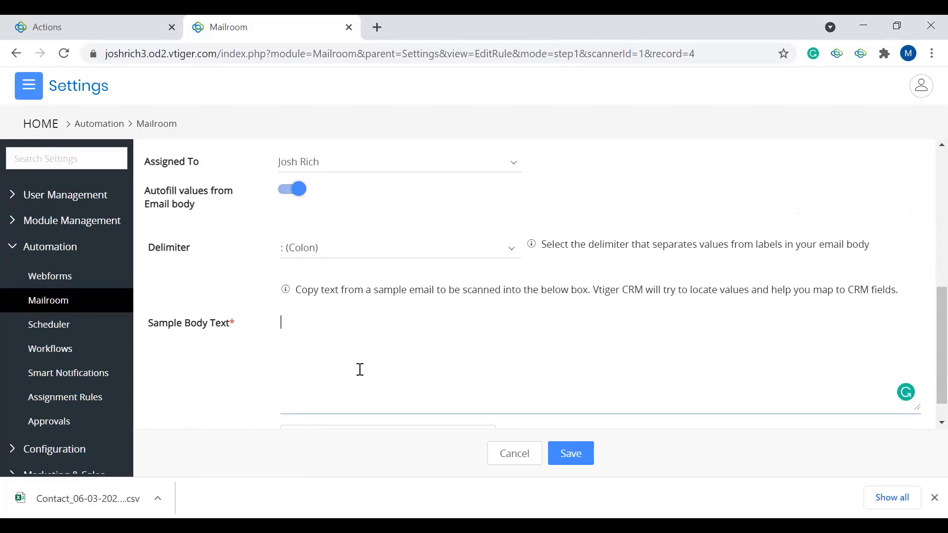
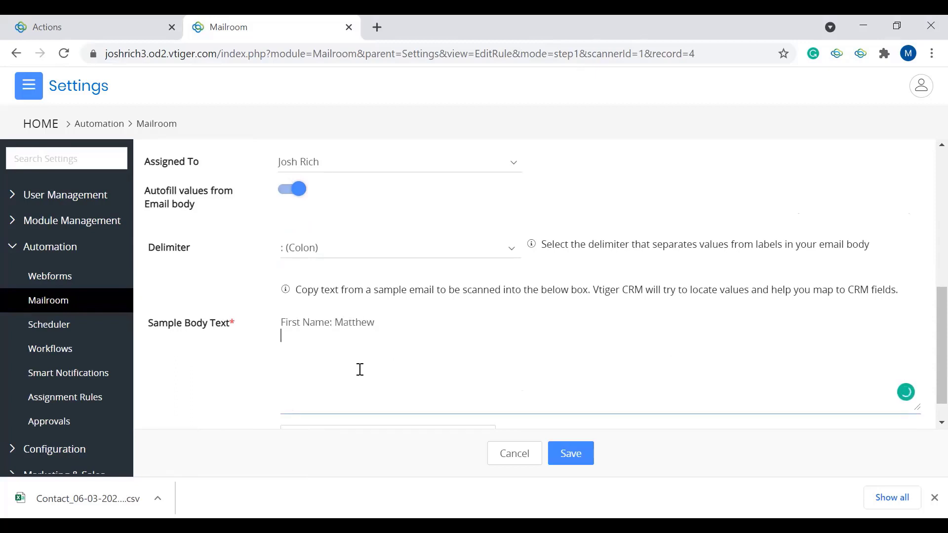
scroll(359, 370, down, 1)
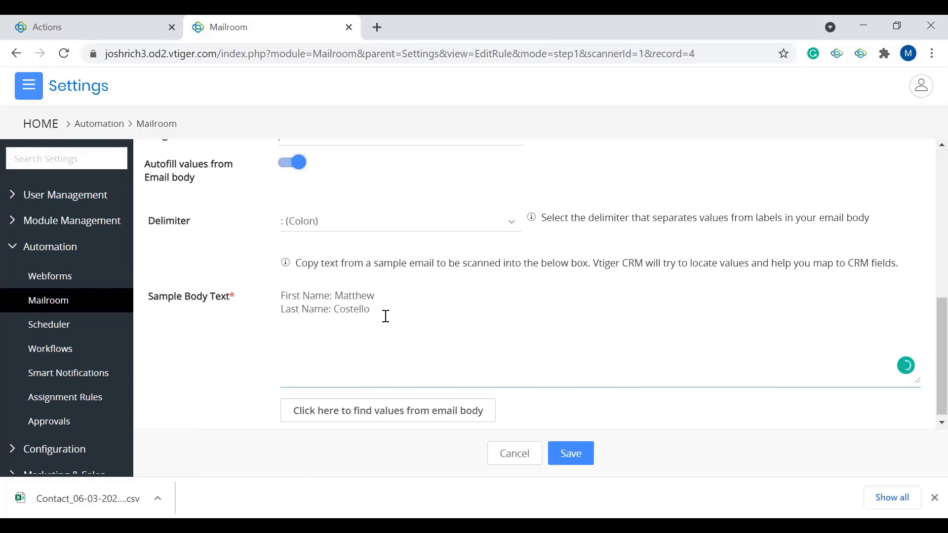
Step: Check the available delimiters, keep : (Colon), and extract the values from the sample email body
click(417, 221)
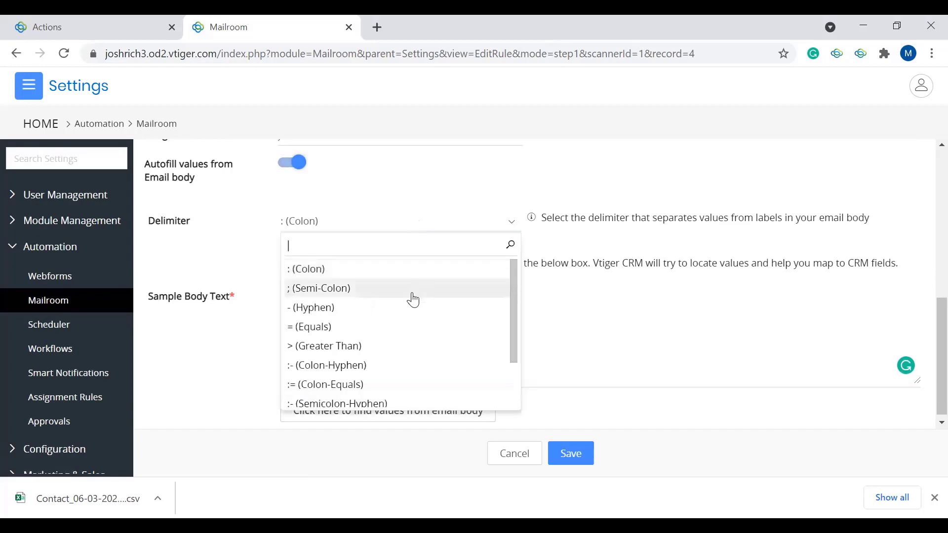
click(563, 326)
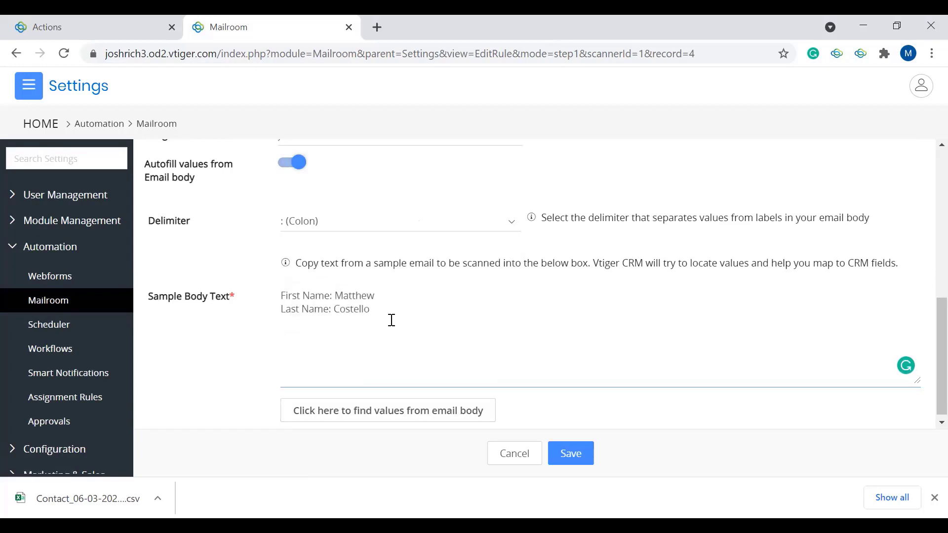
click(398, 412)
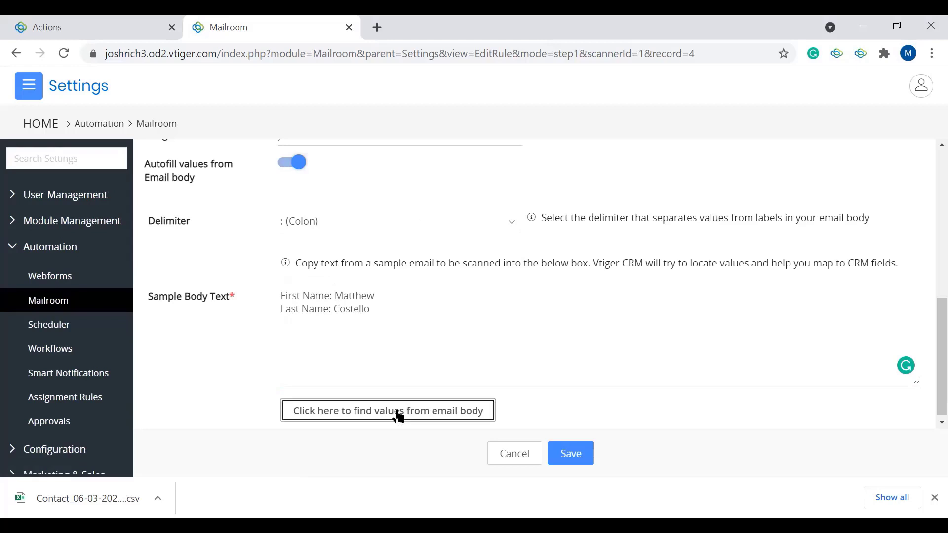
scroll(397, 418, down, 4)
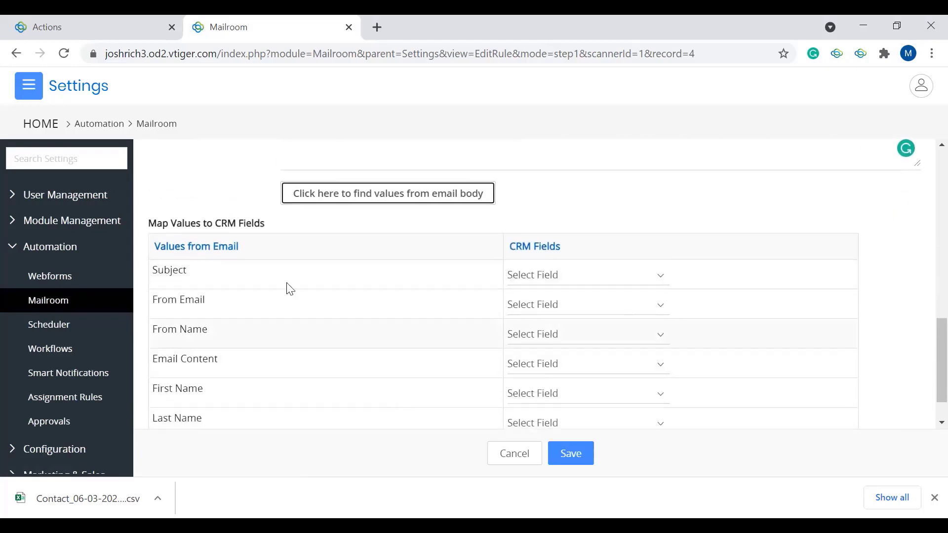
scroll(290, 288, down, 1)
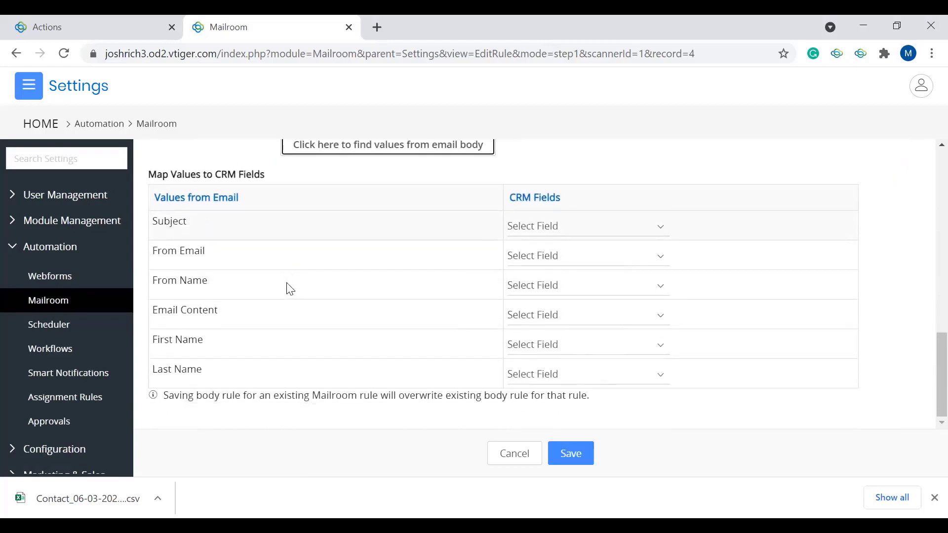
Step: Map the email's First Name and Last Name values to the First Name and Last Name CRM fields
click(631, 354)
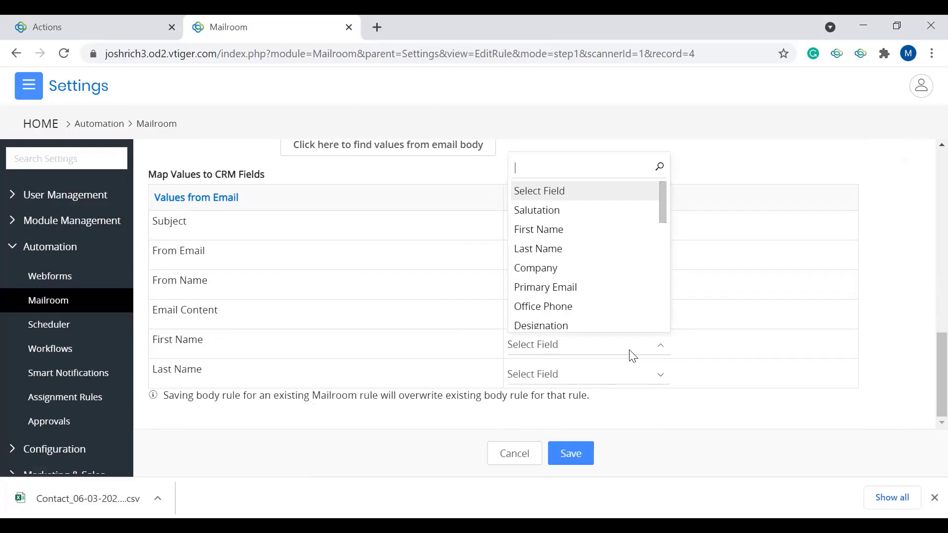
click(561, 237)
click(582, 376)
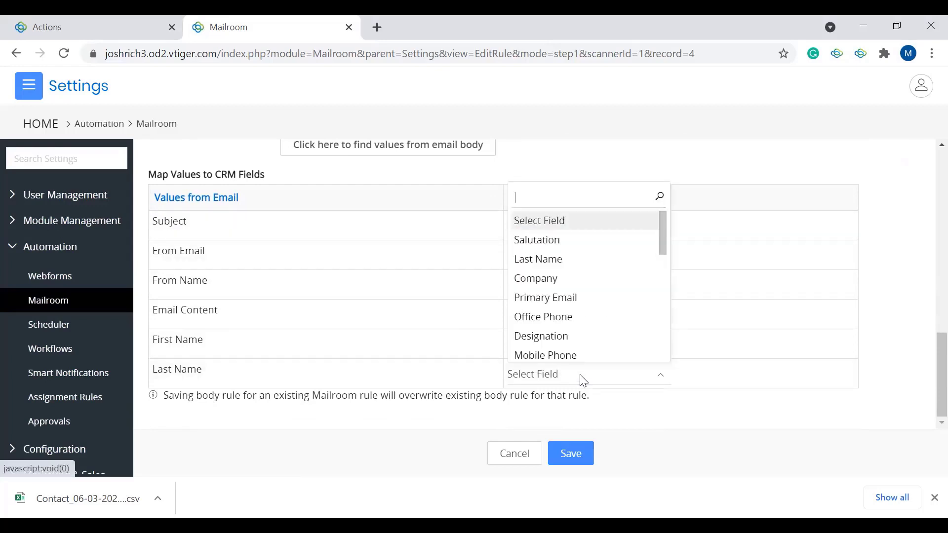
click(549, 261)
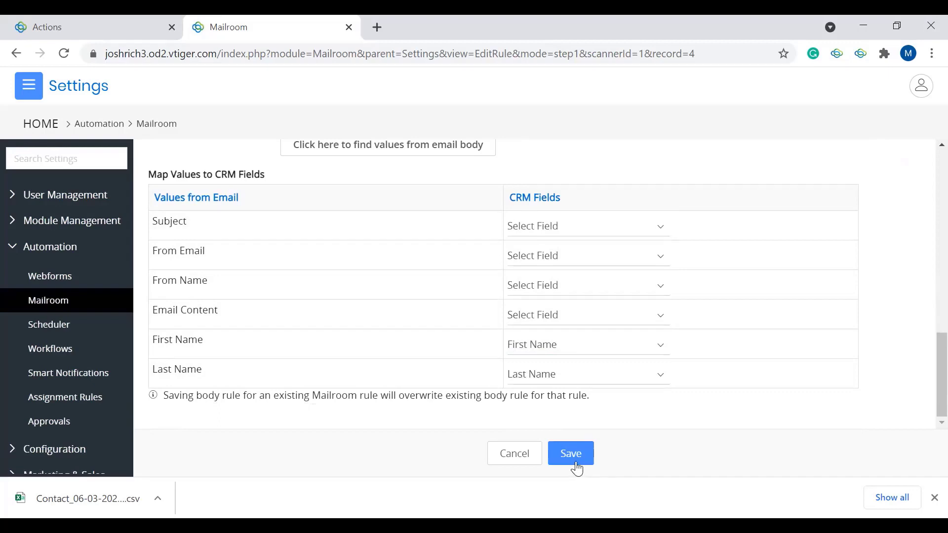
Step: Review the lead rule's action, autofill and mapping settings, and cancel the edit without saving
scroll(486, 286, up, 10)
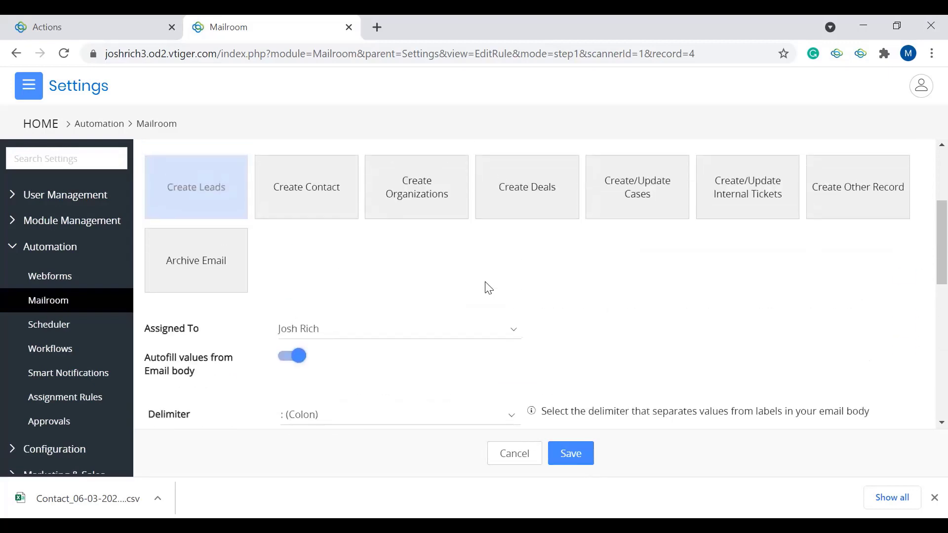
scroll(491, 296, down, 2)
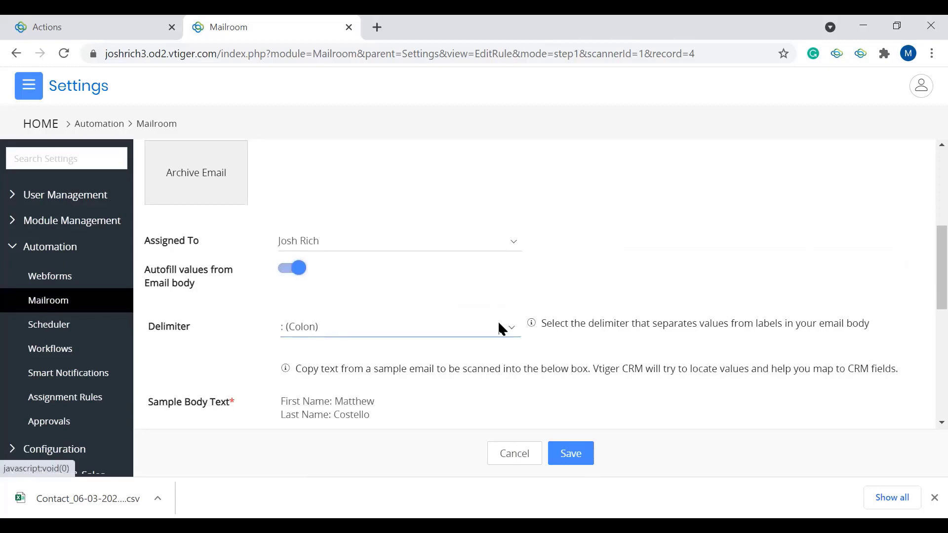
scroll(500, 326, down, 7)
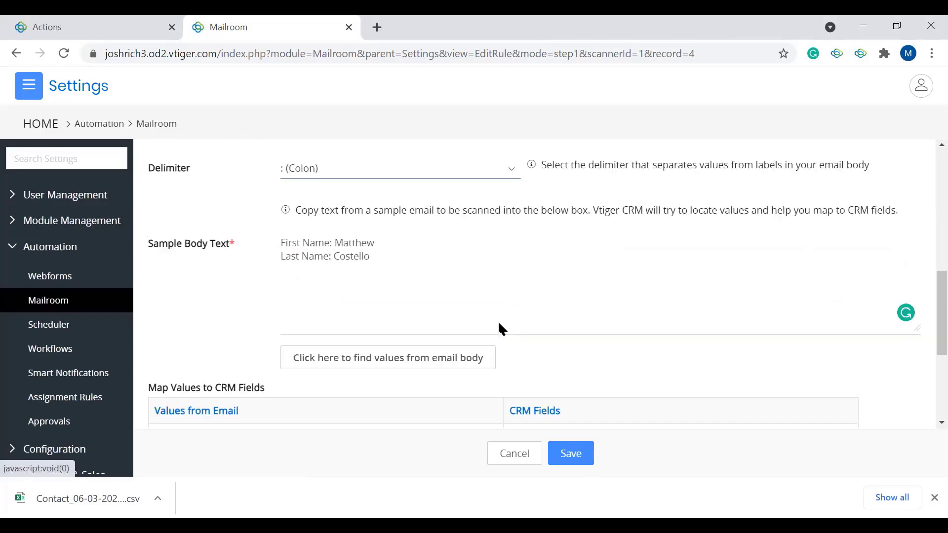
click(518, 454)
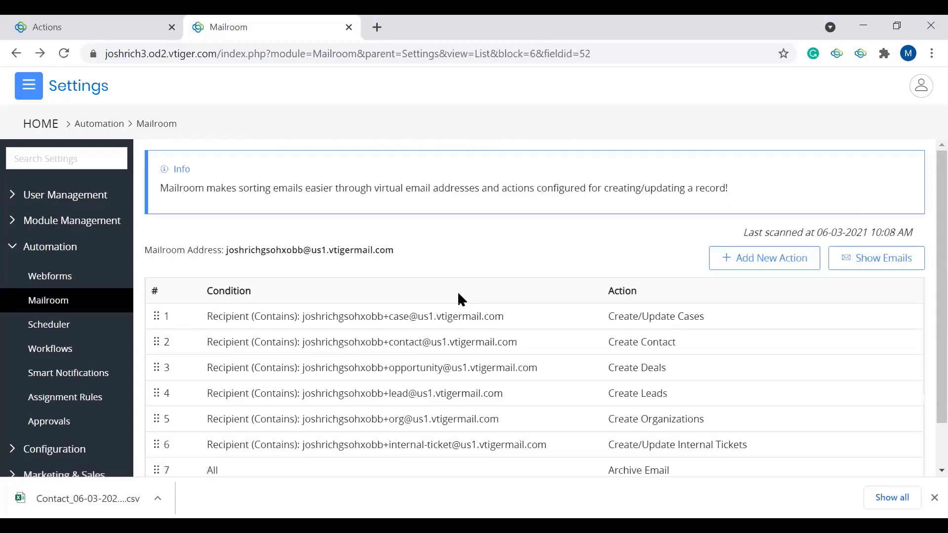
Step: Start a new mailroom action, choose Create Other Record, and look through the modules it can create without picking one
scroll(570, 374, down, 1)
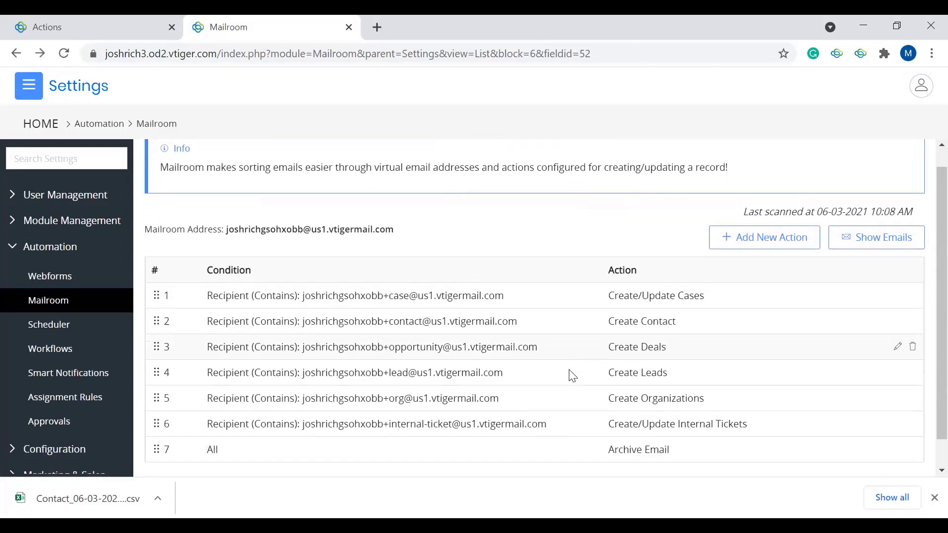
click(758, 239)
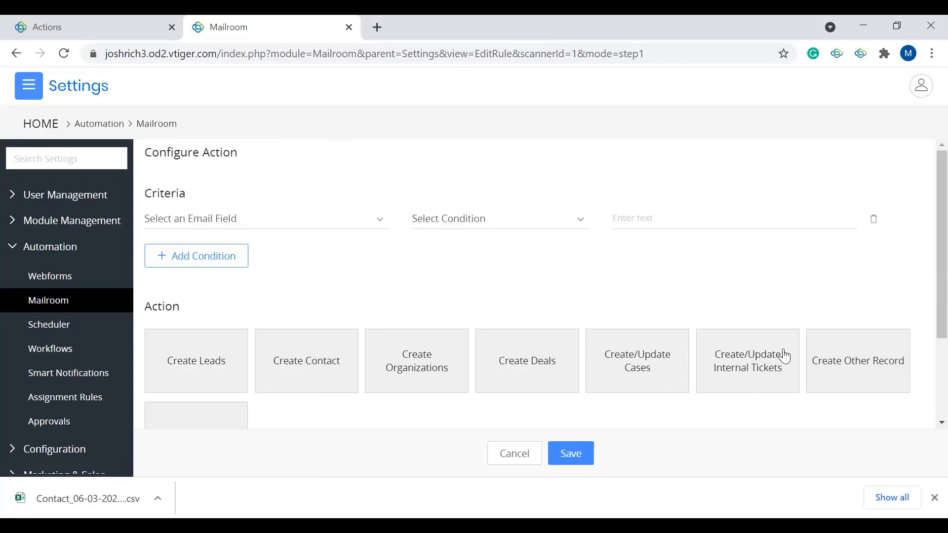
scroll(804, 271, down, 1)
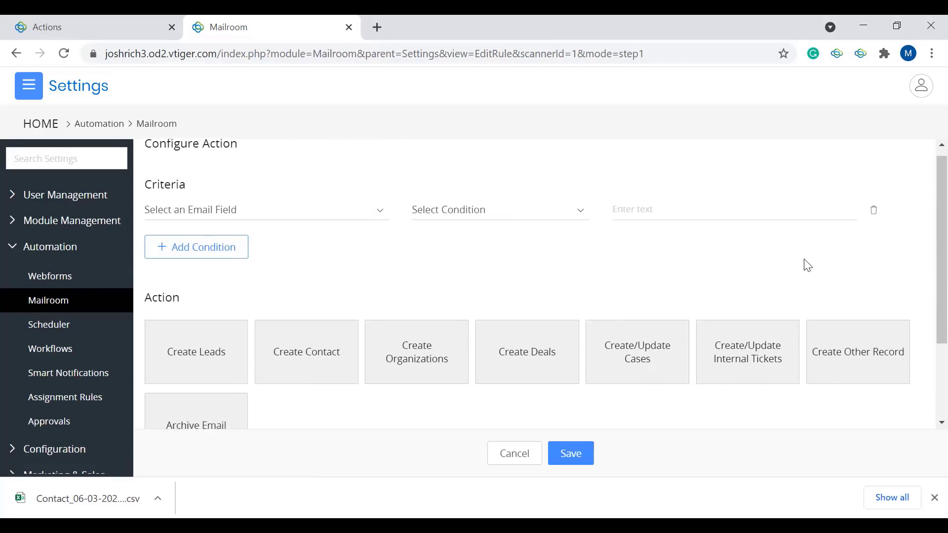
click(862, 355)
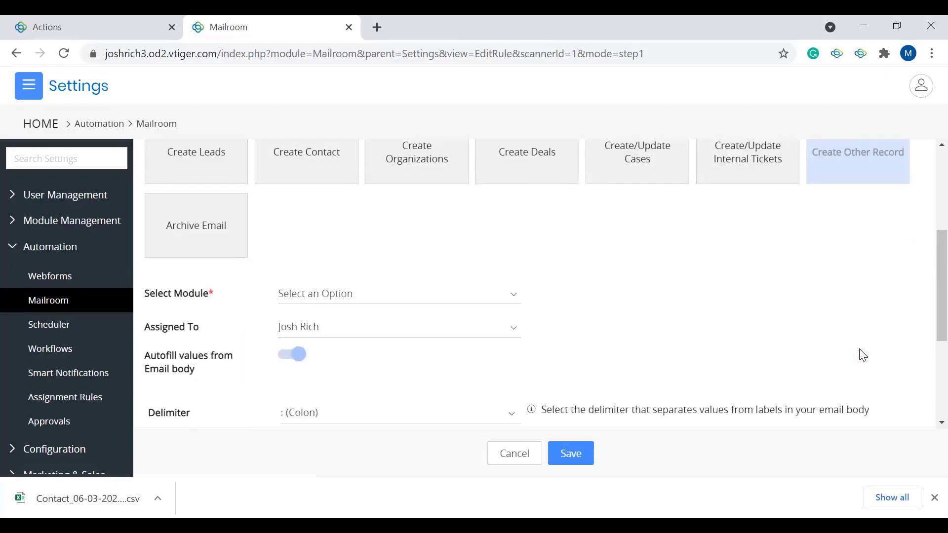
click(464, 289)
scroll(456, 257, down, 4)
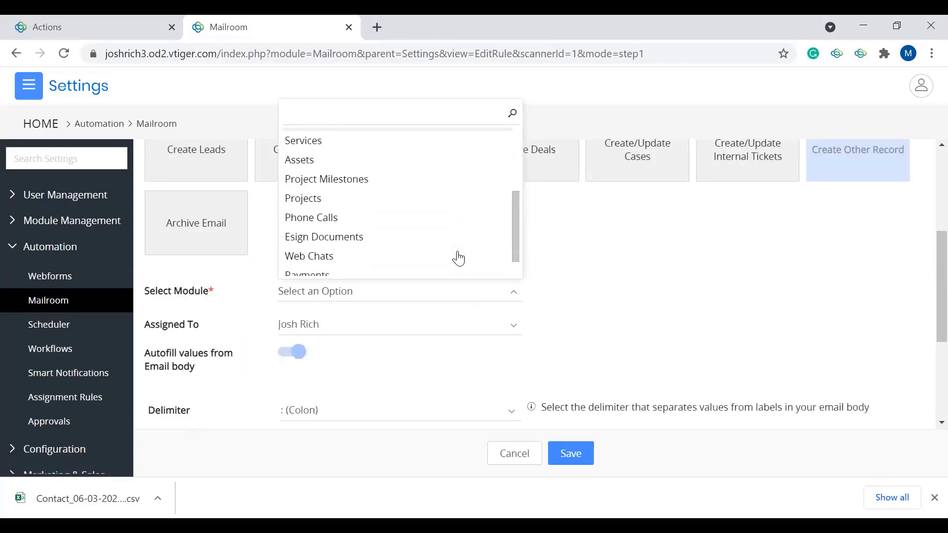
click(625, 261)
Step: Switch the new mailroom action to Archive Email, review its empty criteria, and cancel the new action
click(193, 235)
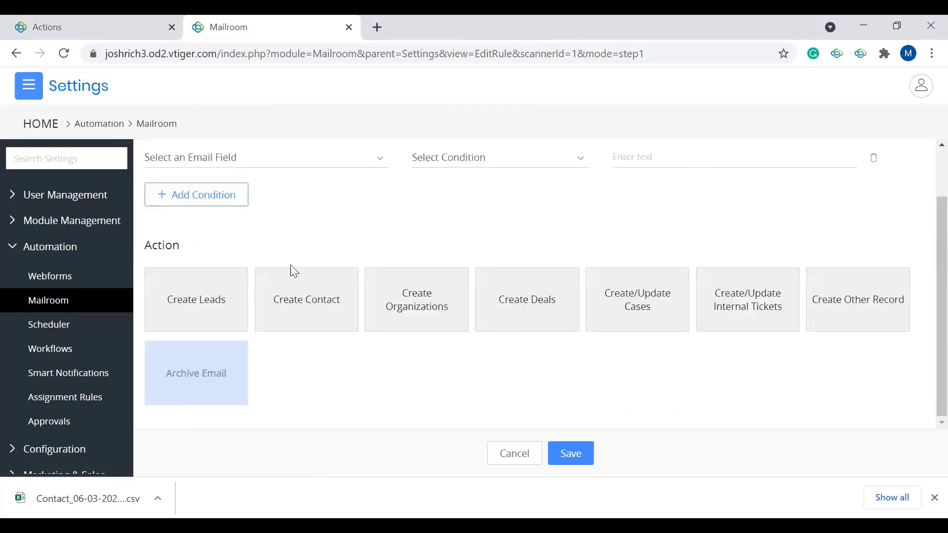
scroll(444, 379, up, 1)
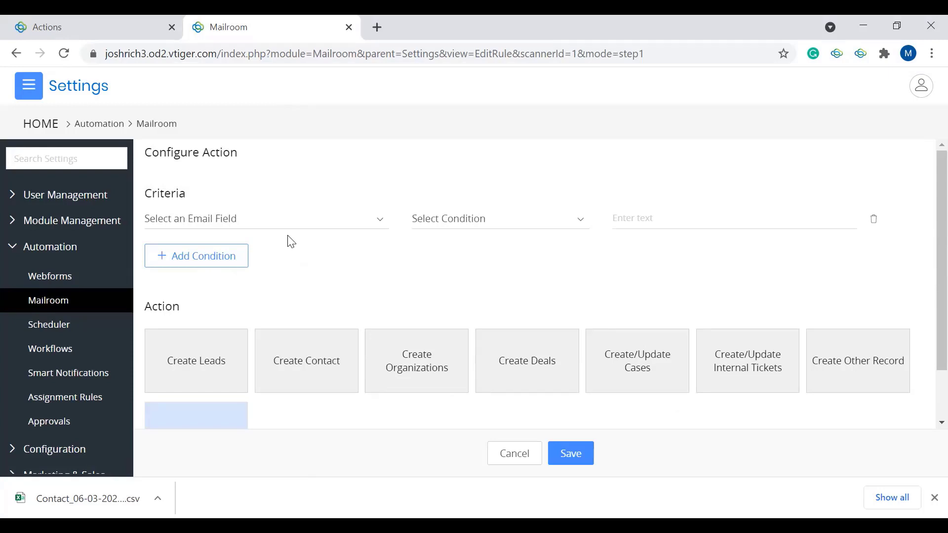
click(38, 94)
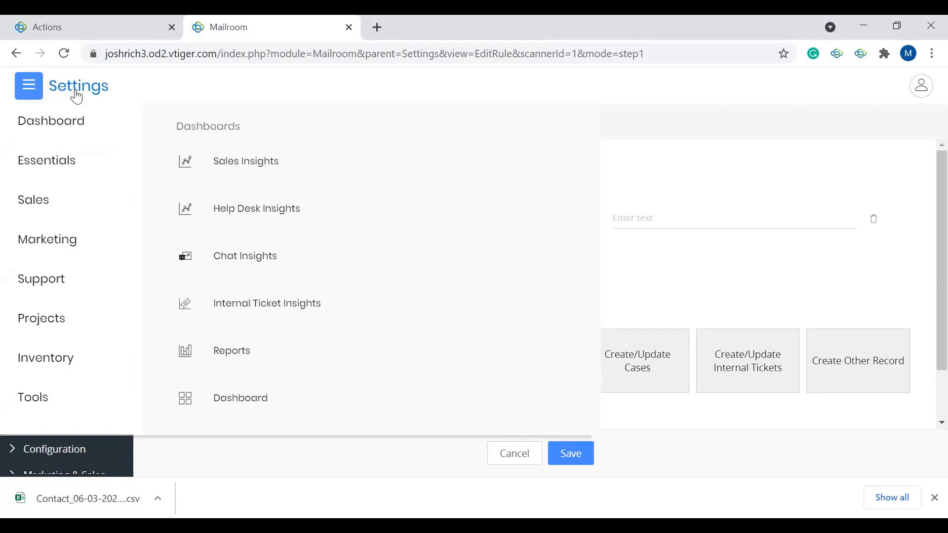
click(522, 452)
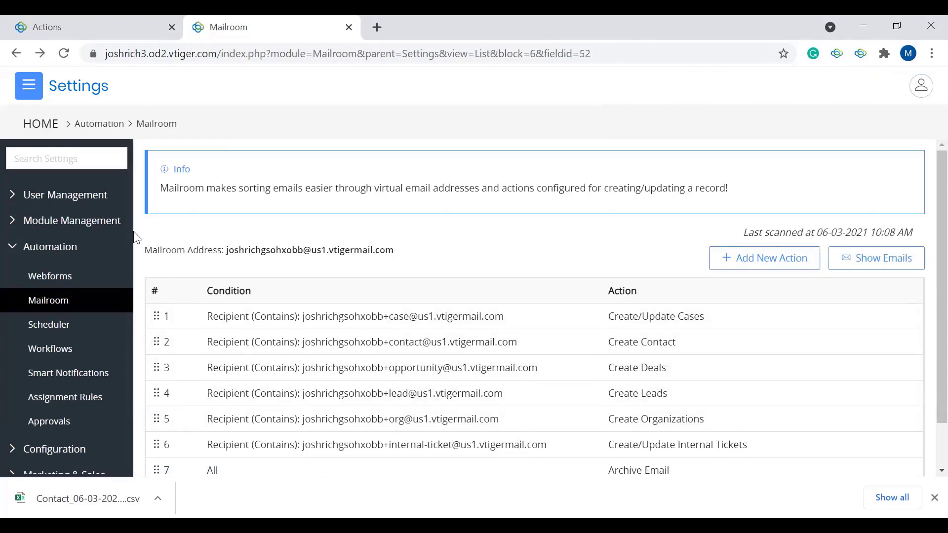
Step: Open the Webforms settings in the Automation group and open Test Webform for editing
click(62, 279)
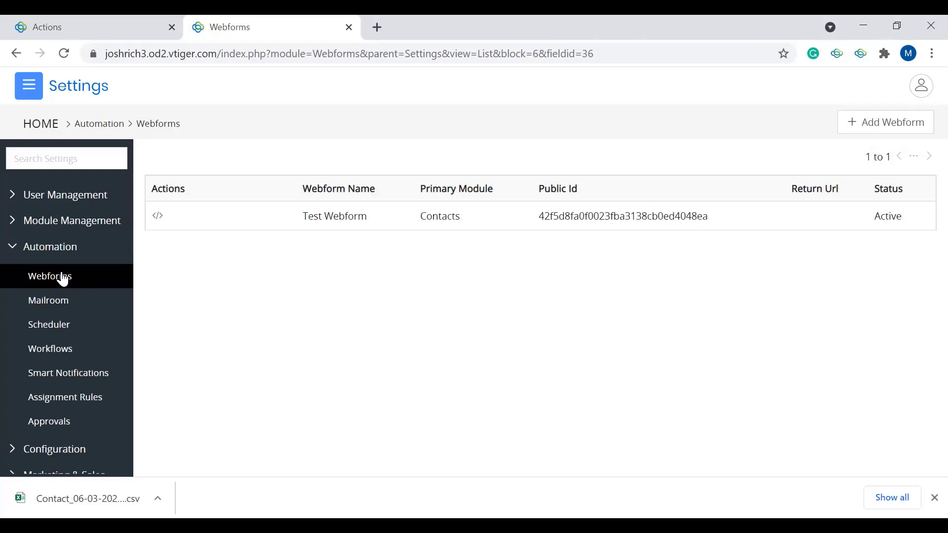
mouse_move(451, 218)
click(172, 218)
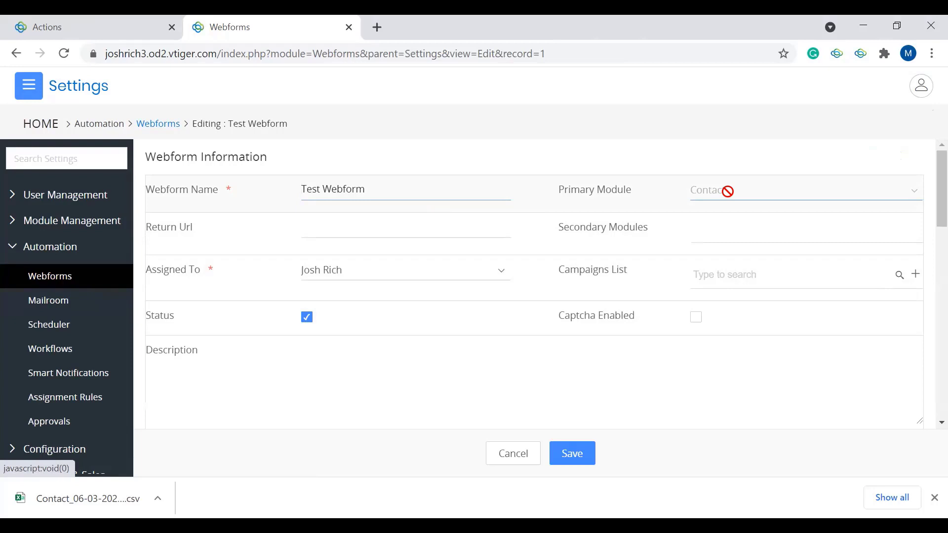
Step: Enable round-robin user assignment for the webform, view the users and groups available for it, and disable it again
scroll(551, 302, down, 1)
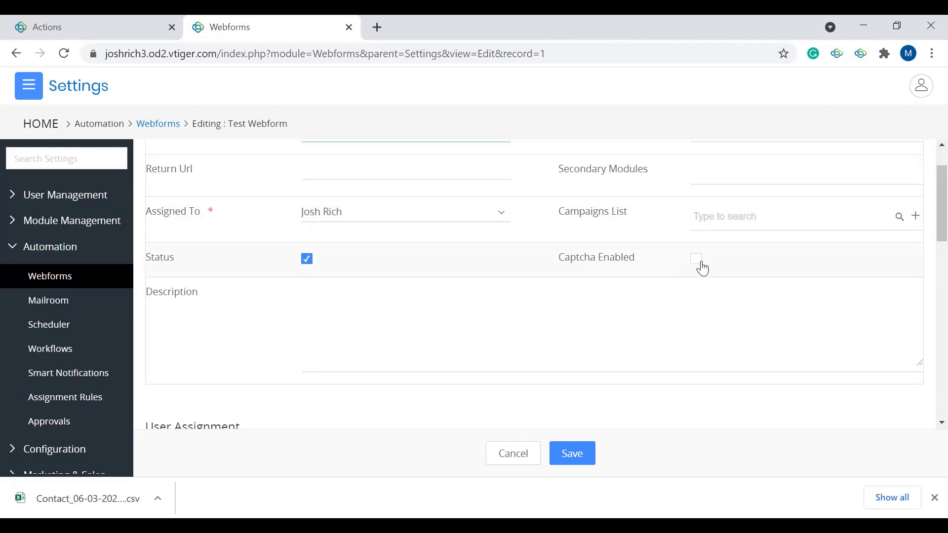
scroll(593, 348, down, 4)
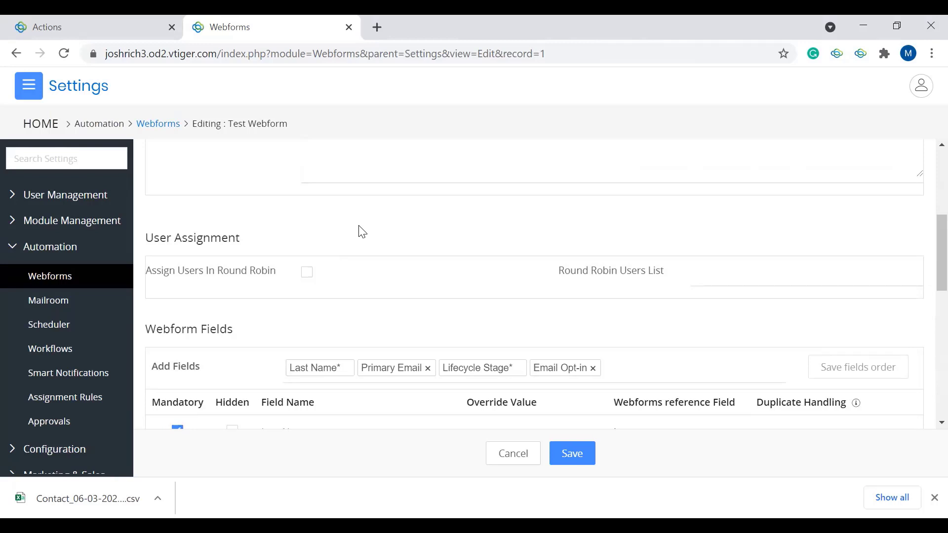
click(307, 274)
click(307, 275)
click(307, 275)
click(749, 271)
click(746, 273)
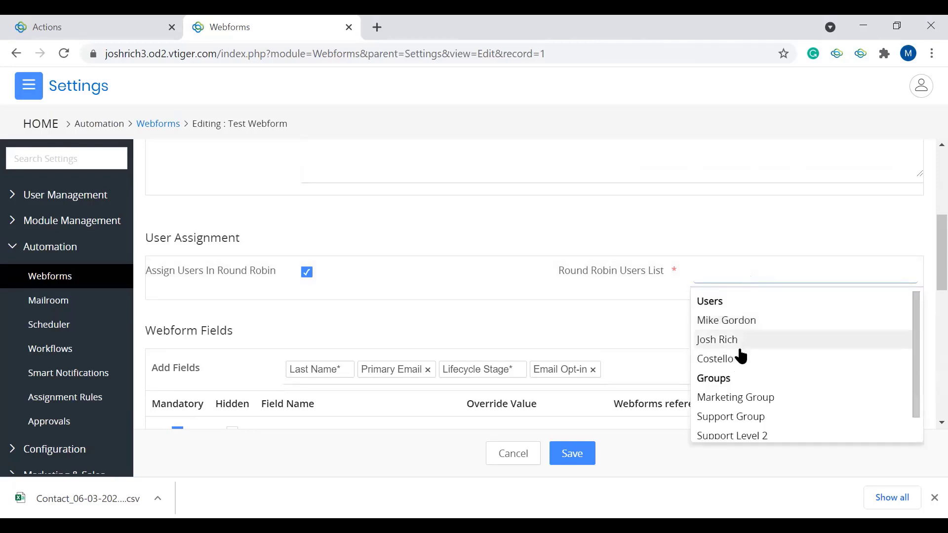
click(374, 284)
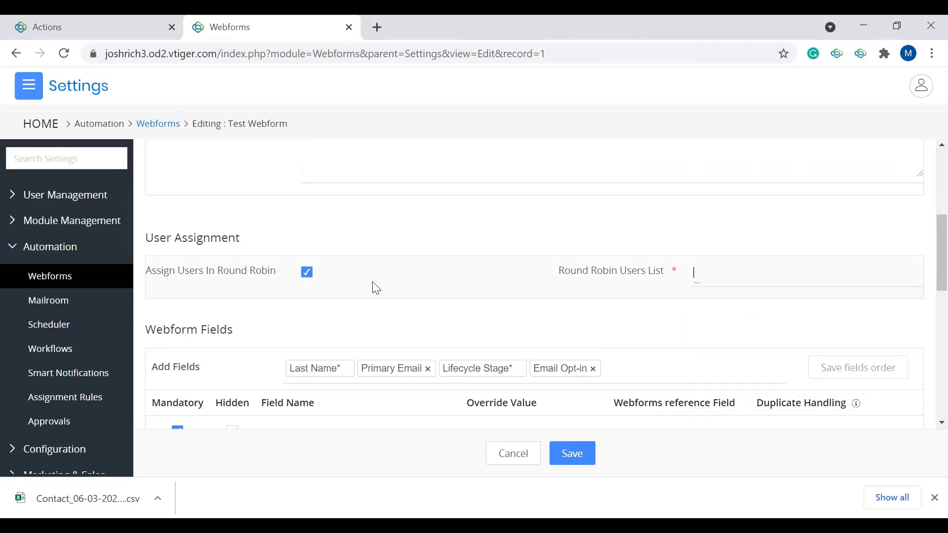
click(309, 274)
click(307, 275)
Step: Add the First Name, Mobile Phone and Date of Birth contact fields to the webform
scroll(380, 326, down, 3)
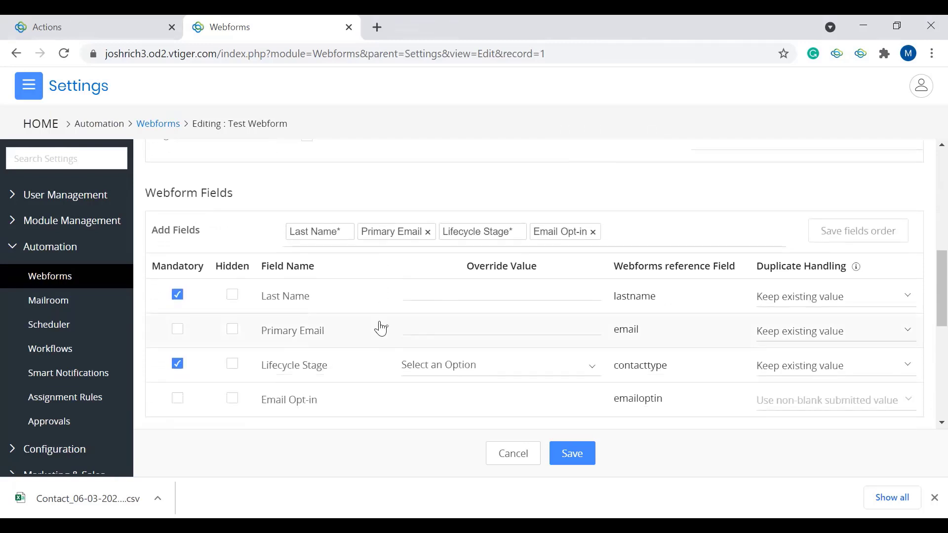
click(670, 238)
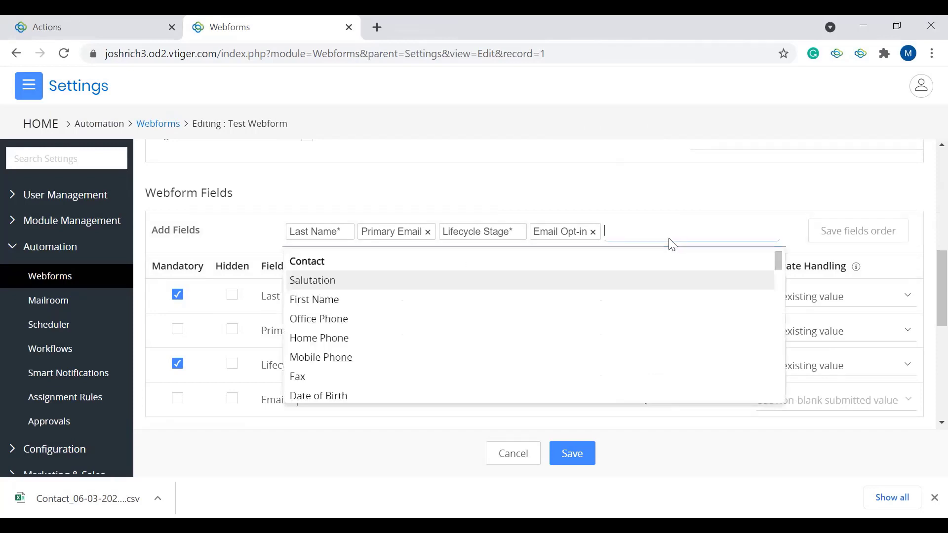
click(424, 308)
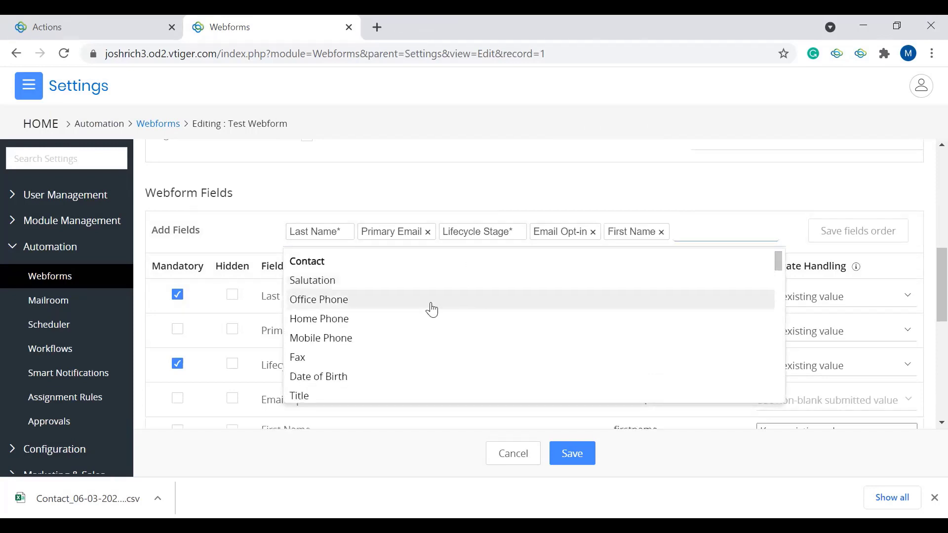
click(356, 337)
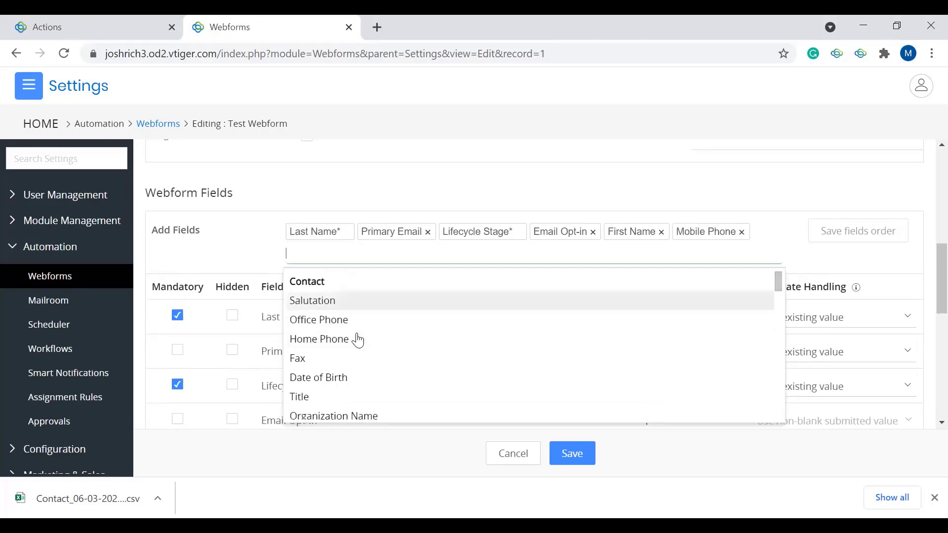
scroll(358, 341, down, 2)
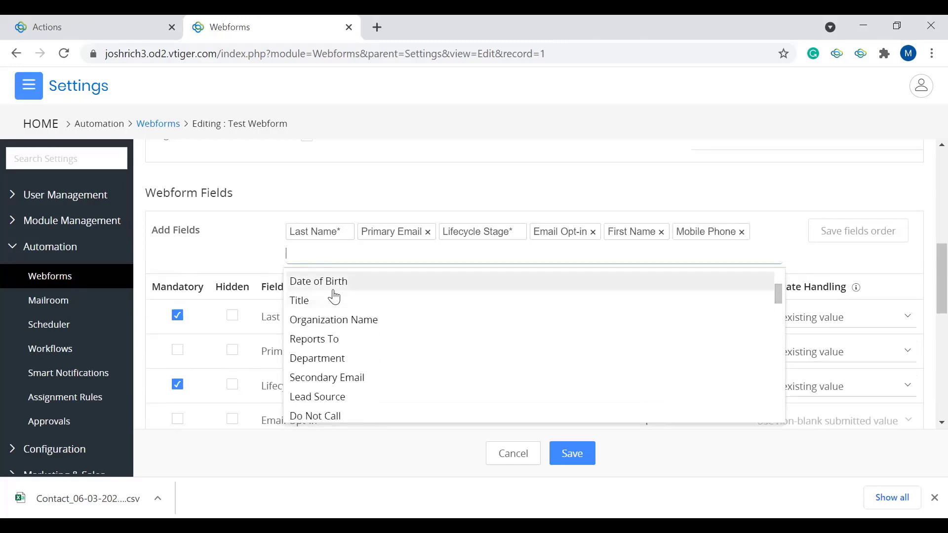
click(334, 292)
click(387, 207)
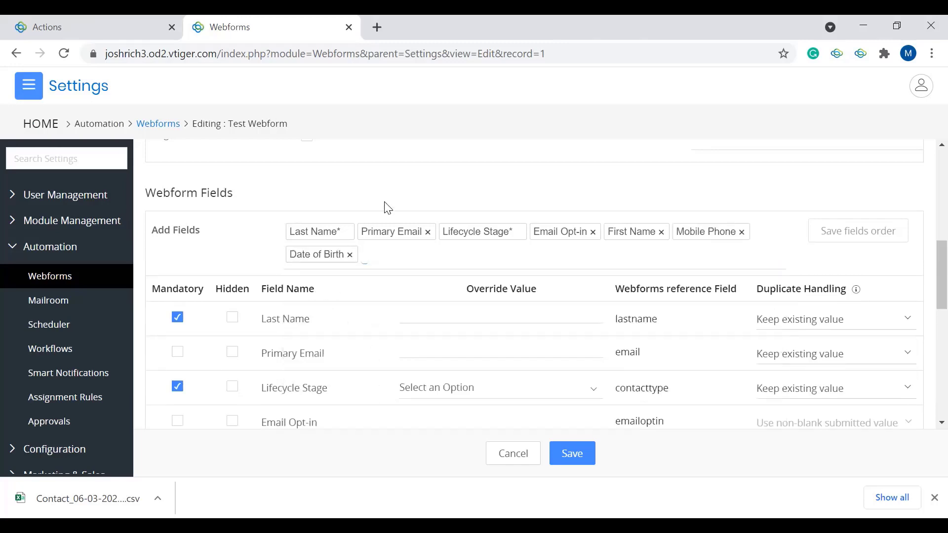
Step: Move First Name ahead of Last Name in the webform's list of added fields
click(403, 243)
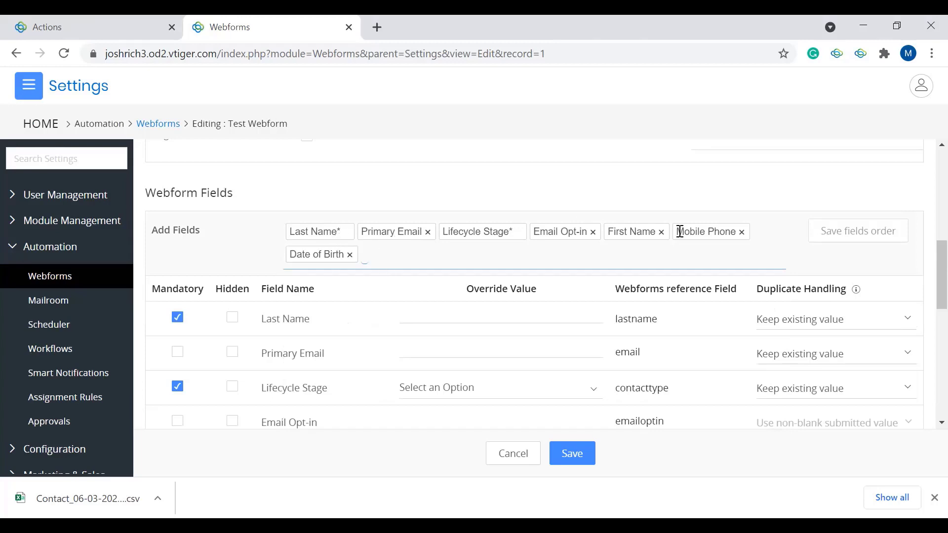
drag(630, 232, 290, 231)
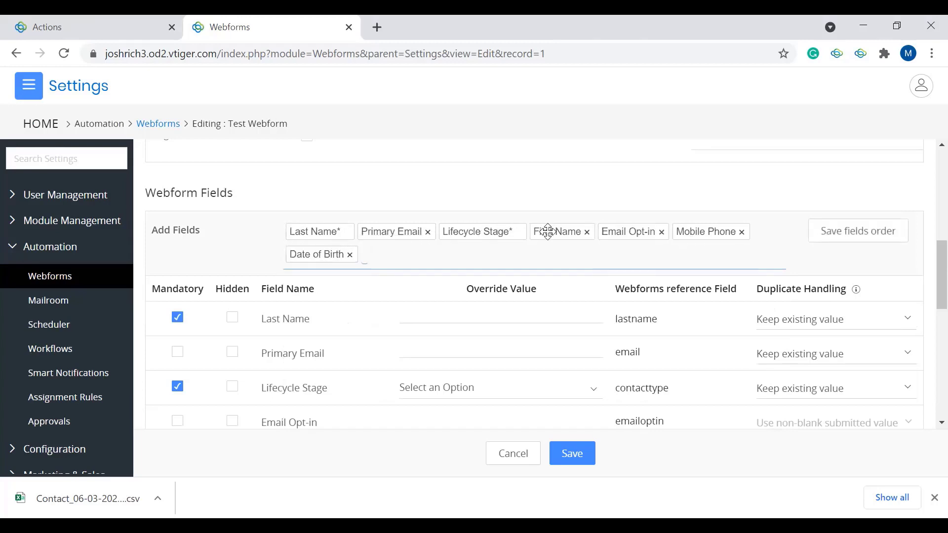
drag(546, 228, 332, 233)
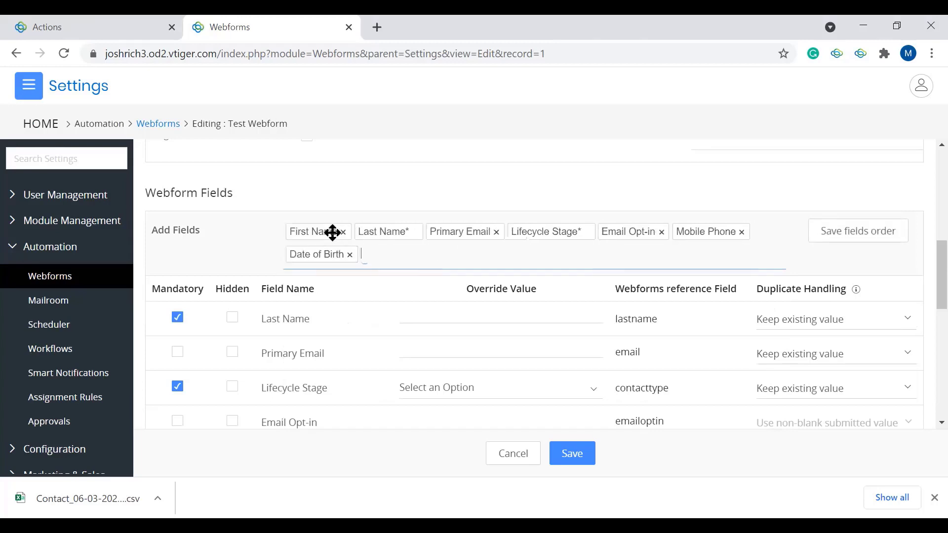
Step: Review the webform's field table and try to mark Email Opt-in as hidden
scroll(482, 262, down, 2)
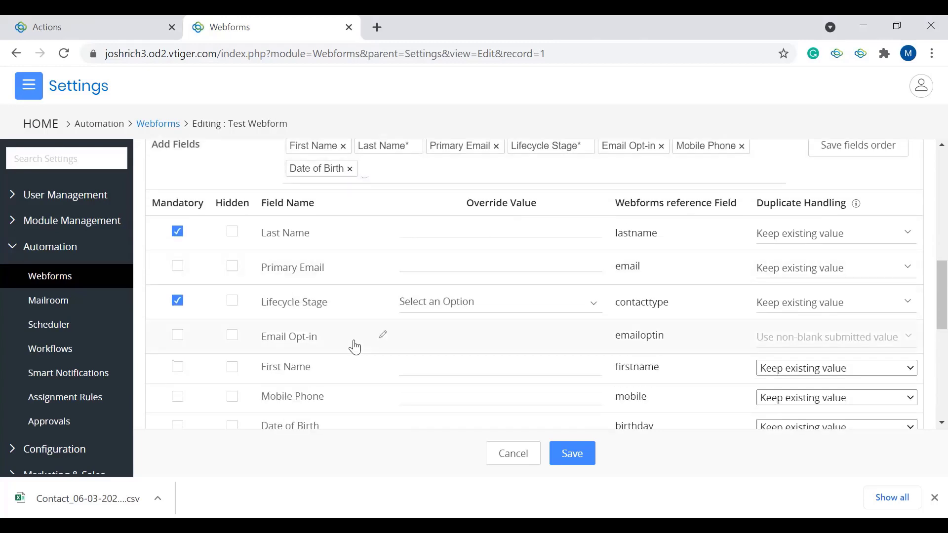
scroll(353, 345, down, 2)
scroll(354, 345, up, 1)
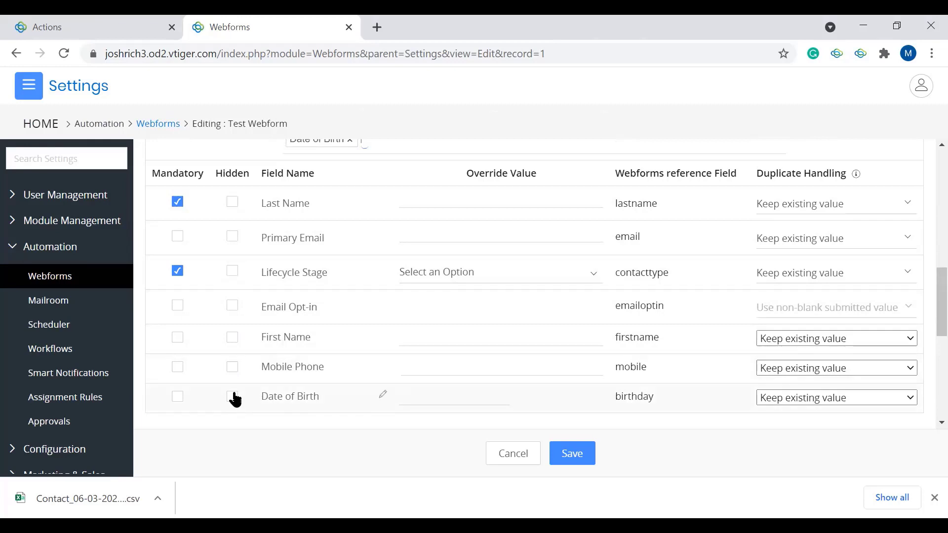
click(232, 308)
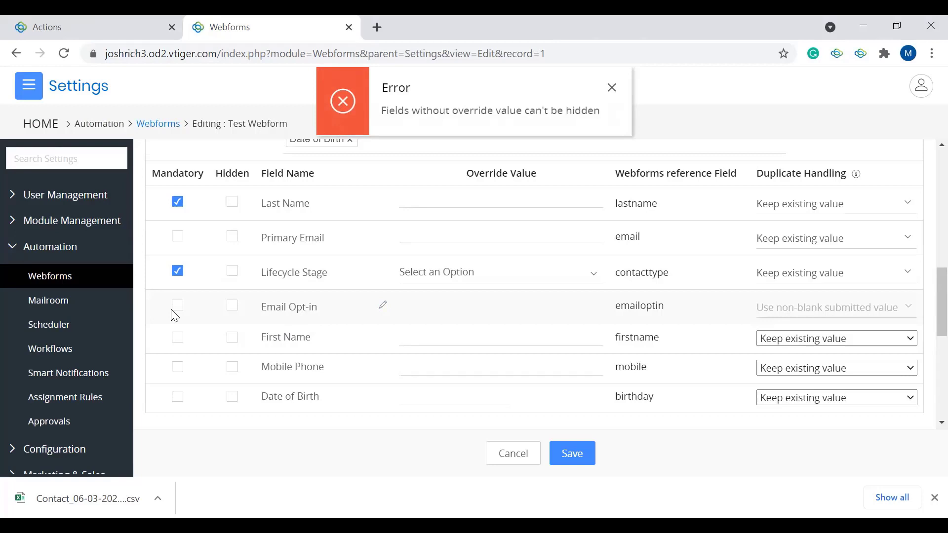
Step: Set the Lifecycle Stage override value to Lead and try to clear the field's Hidden setting
click(469, 273)
scroll(441, 343, down, 2)
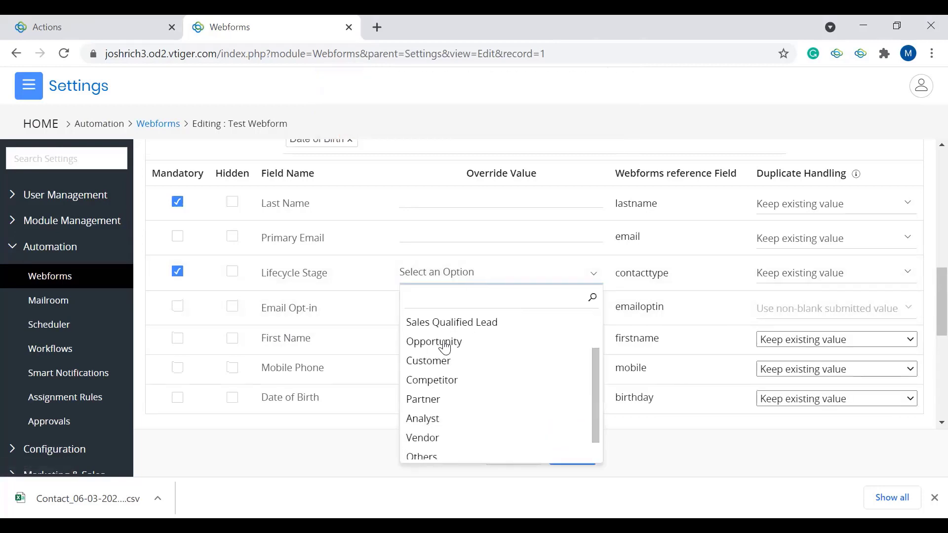
scroll(432, 335, up, 2)
click(417, 331)
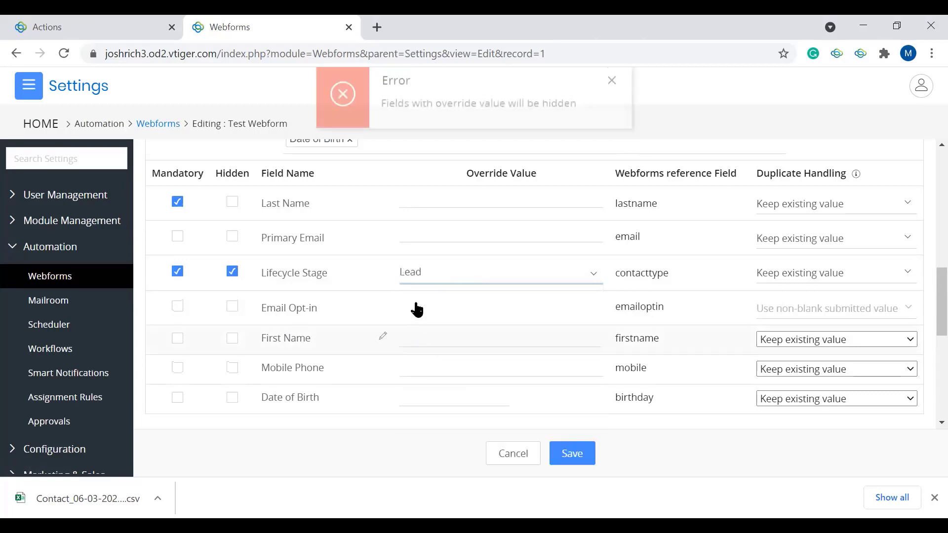
click(232, 272)
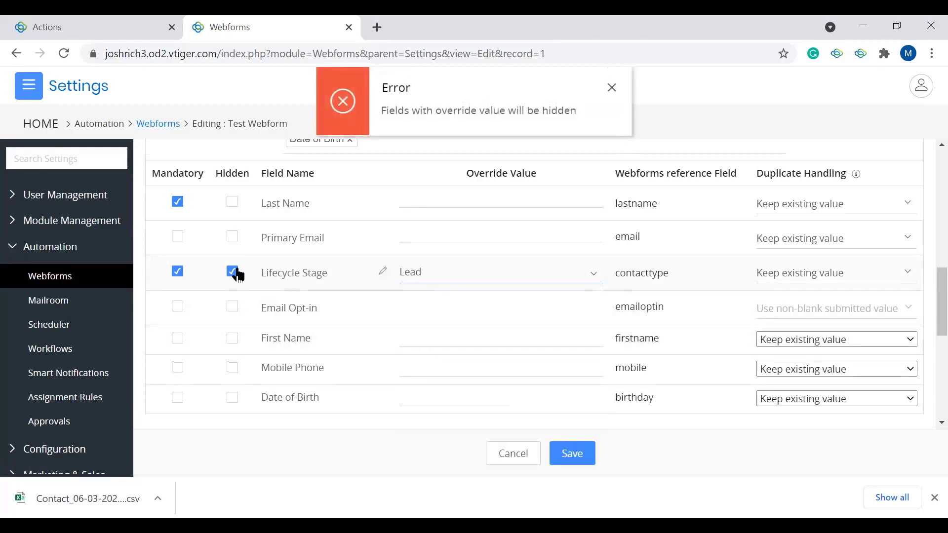
Step: View the duplicate handling options for Lifecycle Stage without changing the selection
scroll(356, 277, up, 1)
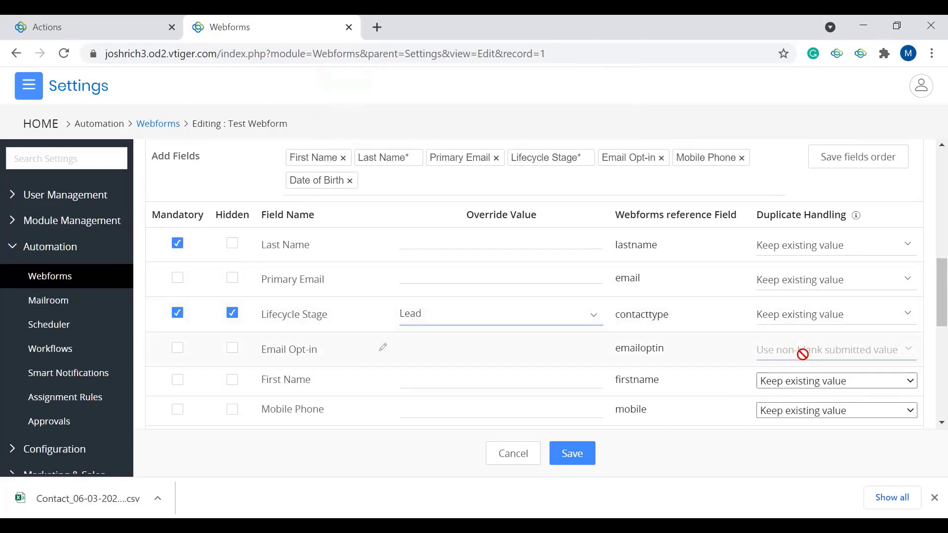
click(825, 323)
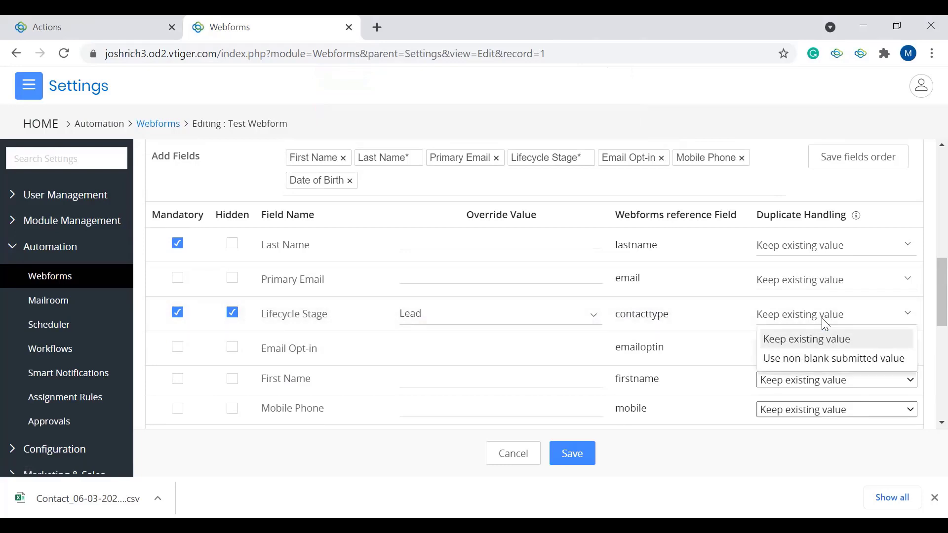
click(740, 315)
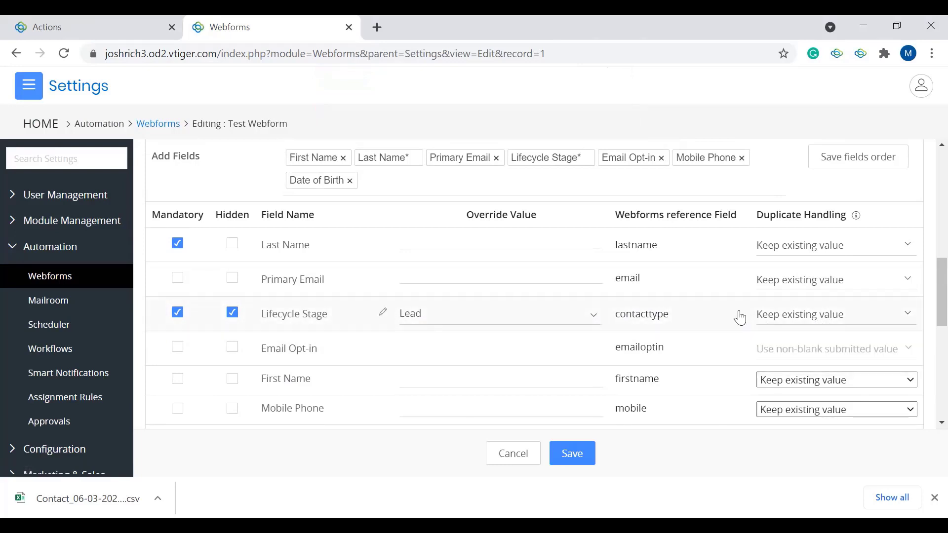
Step: Examine the field selection for Additional Hidden Fields without adding any field
scroll(740, 318, down, 3)
scroll(720, 262, down, 4)
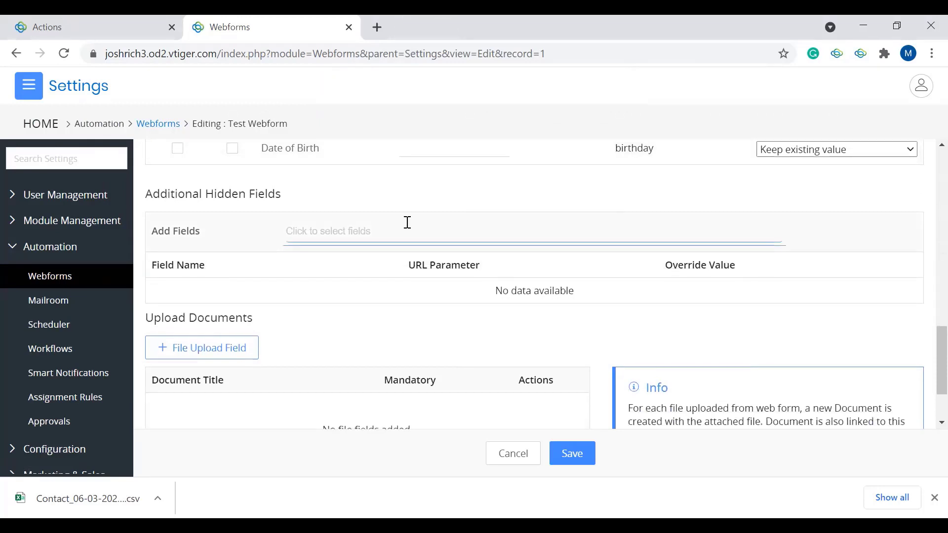
click(336, 235)
click(216, 277)
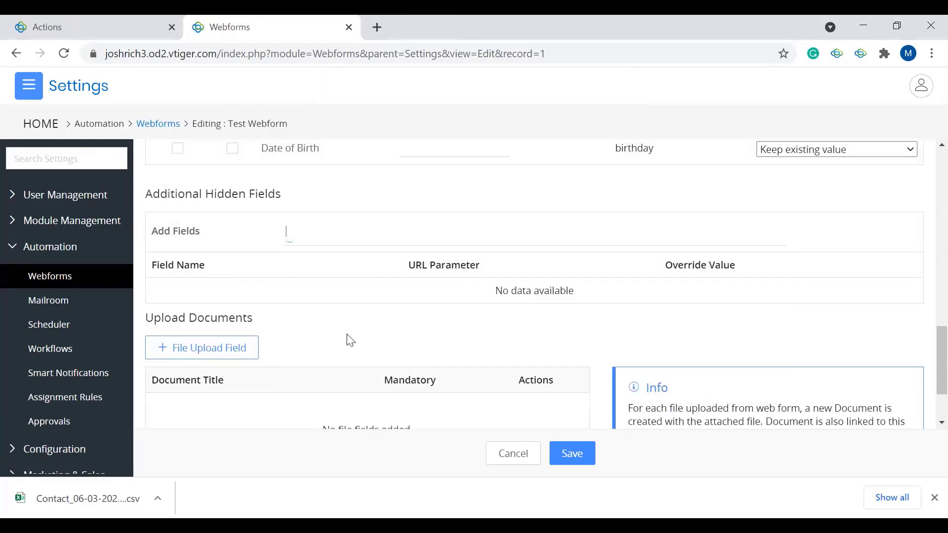
Step: Add a file upload field under Upload Documents, toggle its Mandatory setting on and off, and delete the field
scroll(350, 340, down, 2)
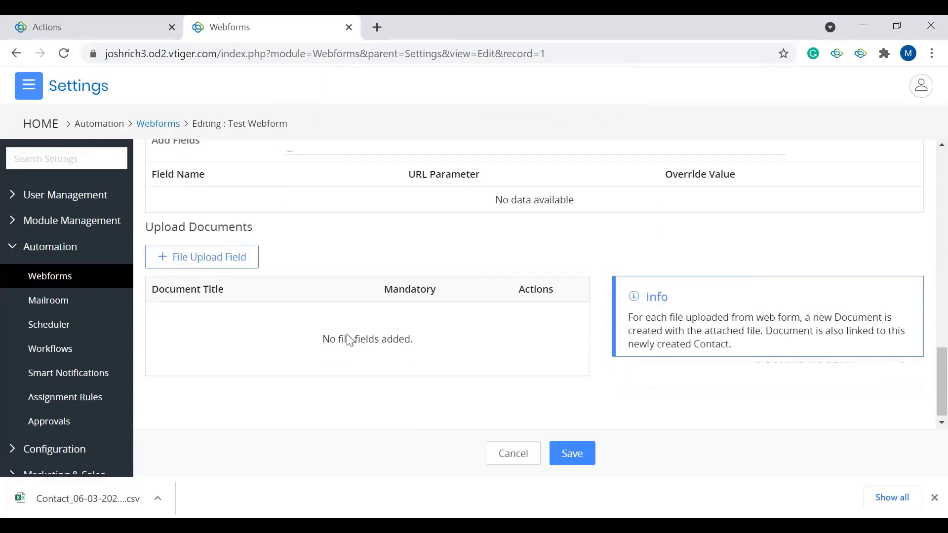
click(217, 266)
click(291, 333)
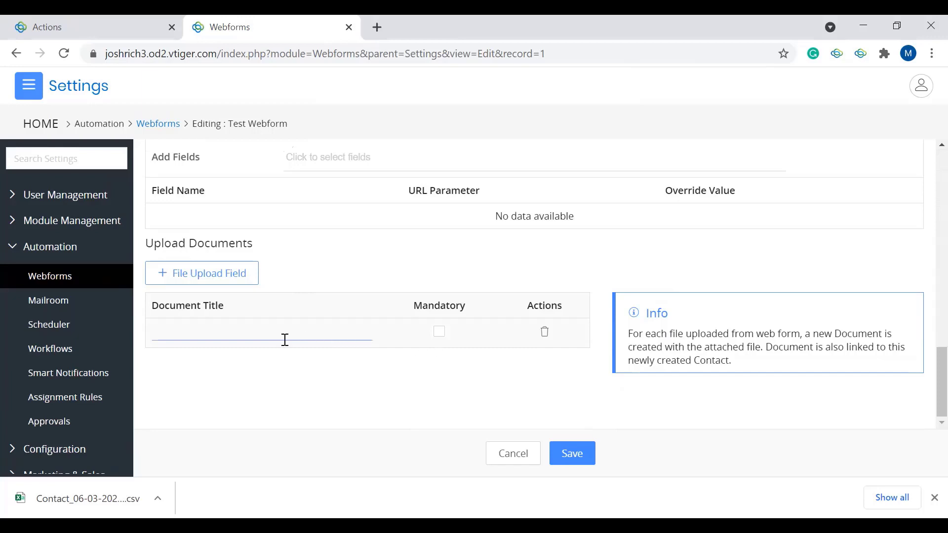
click(439, 332)
click(439, 332)
click(546, 337)
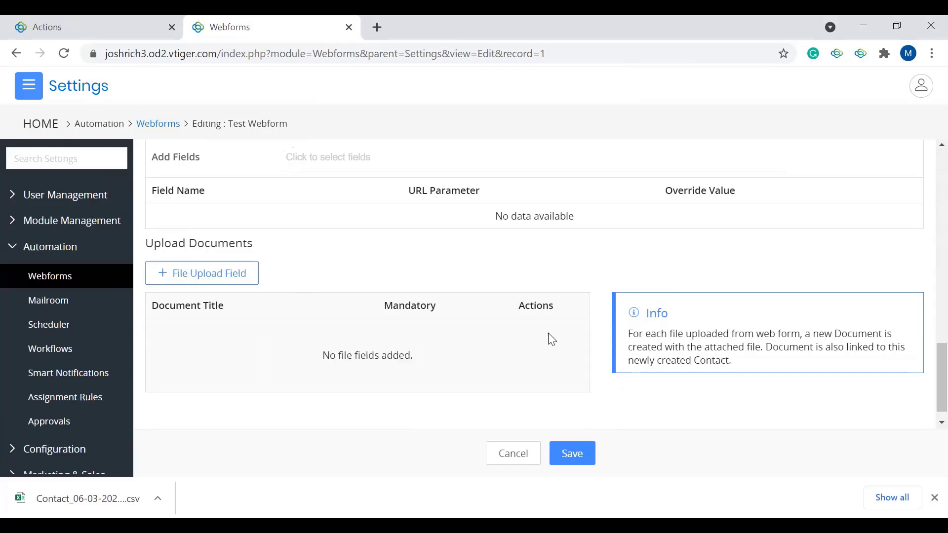
Step: Save the changes to Test Webform
scroll(614, 311, up, 5)
scroll(615, 311, up, 3)
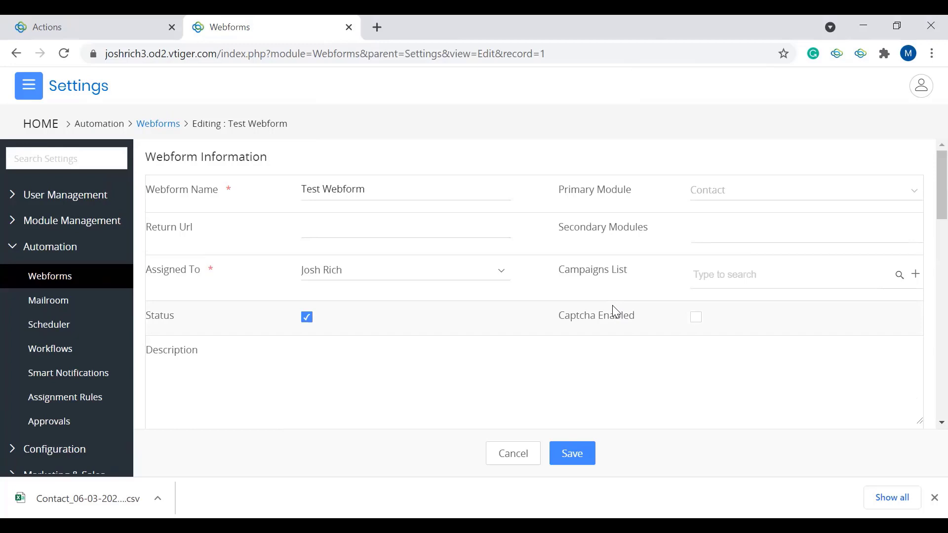
click(571, 467)
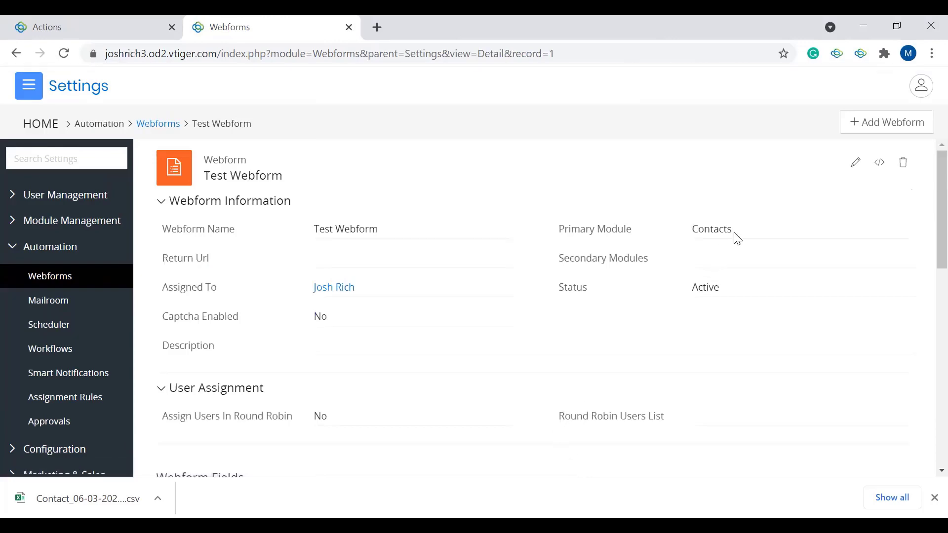
Step: Review the saved webform's details, show its website embed code, and close the code
scroll(738, 238, down, 4)
scroll(738, 239, up, 4)
click(881, 168)
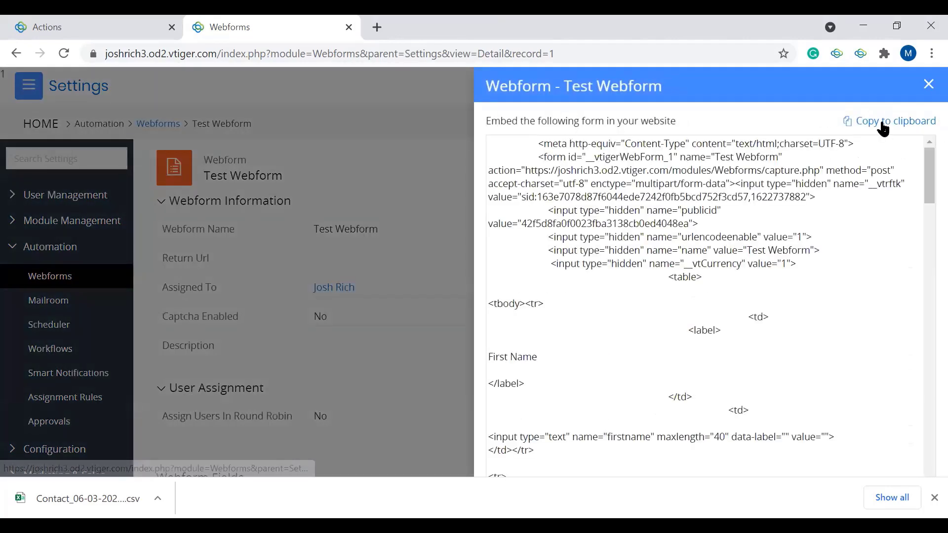
click(928, 85)
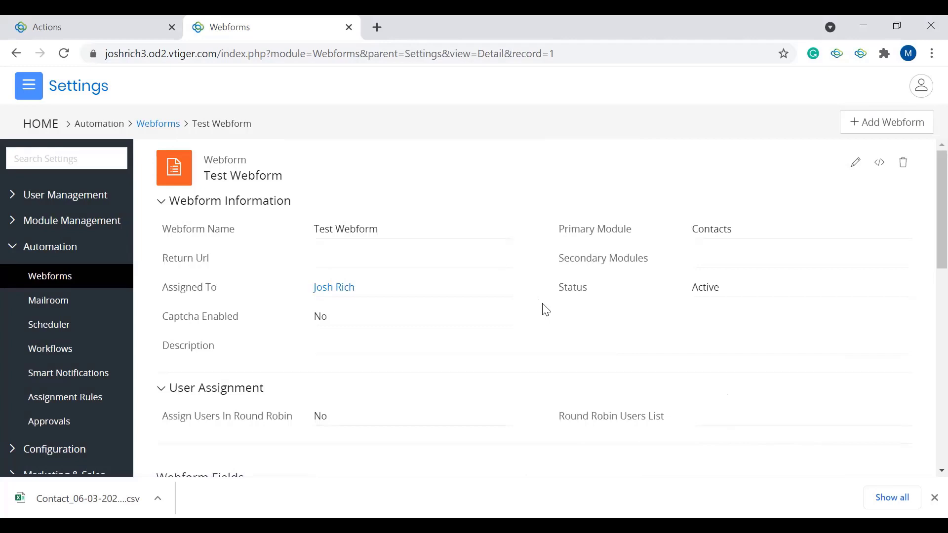
Step: Leave the settings for the main Dashboard and bring up the overview of favourites and apps
click(31, 87)
mouse_move(27, 147)
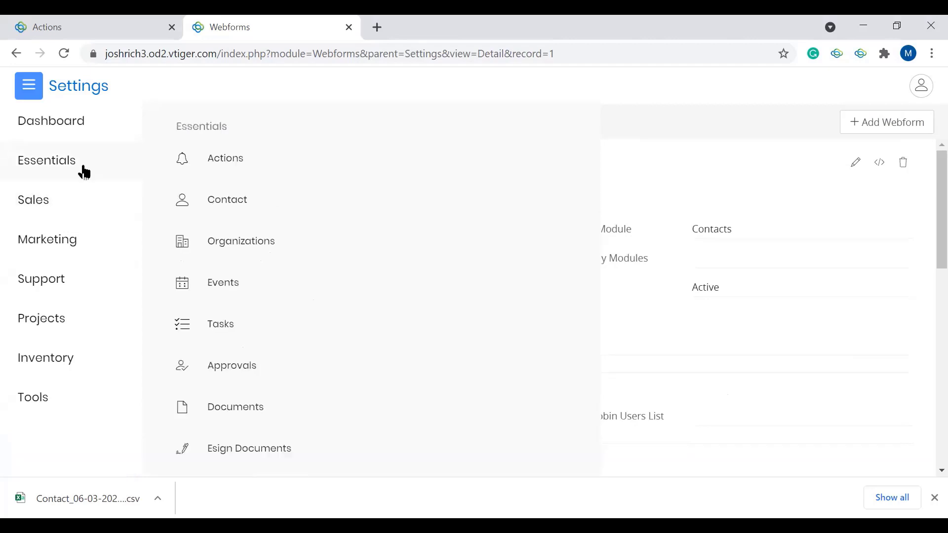
mouse_move(63, 137)
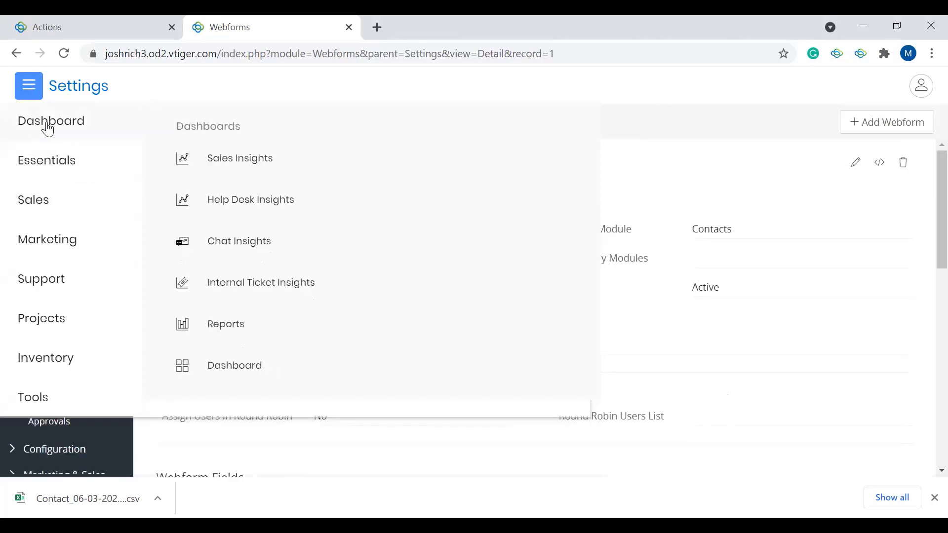
click(235, 366)
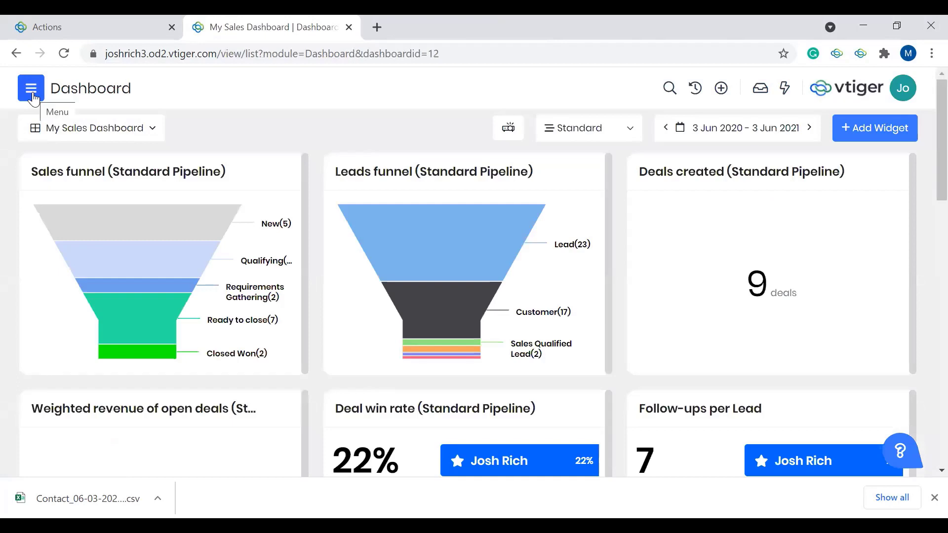
click(31, 89)
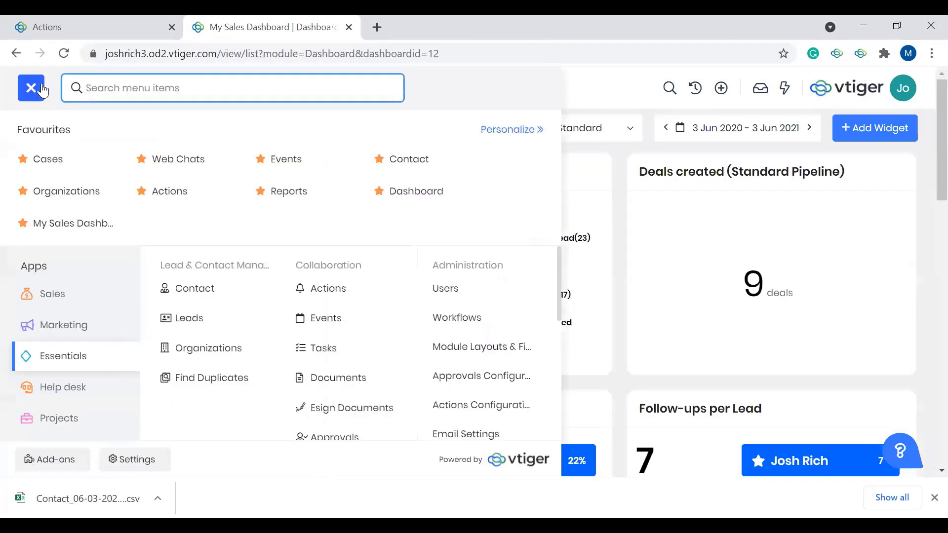
Step: Browse the Marketing and Tools apps and open the Import module under Data Management
click(79, 333)
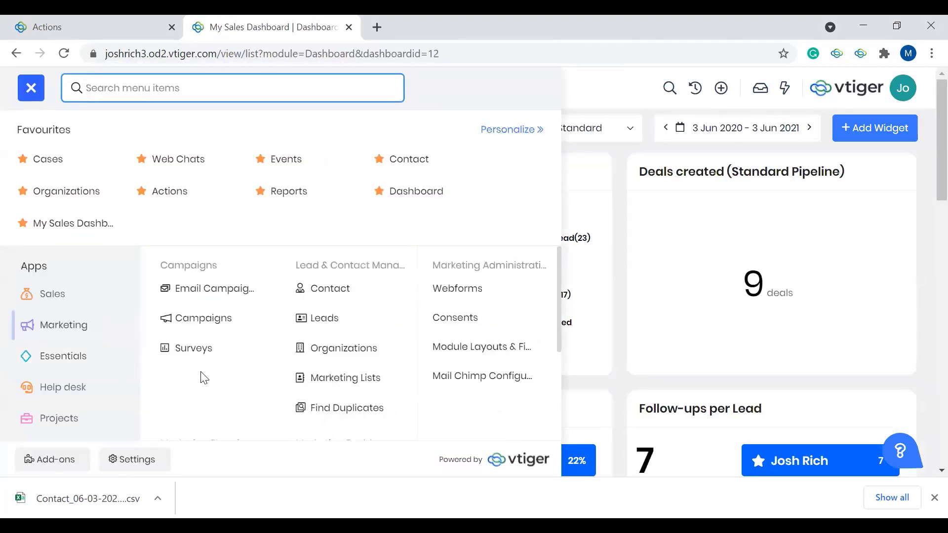
click(78, 387)
click(74, 385)
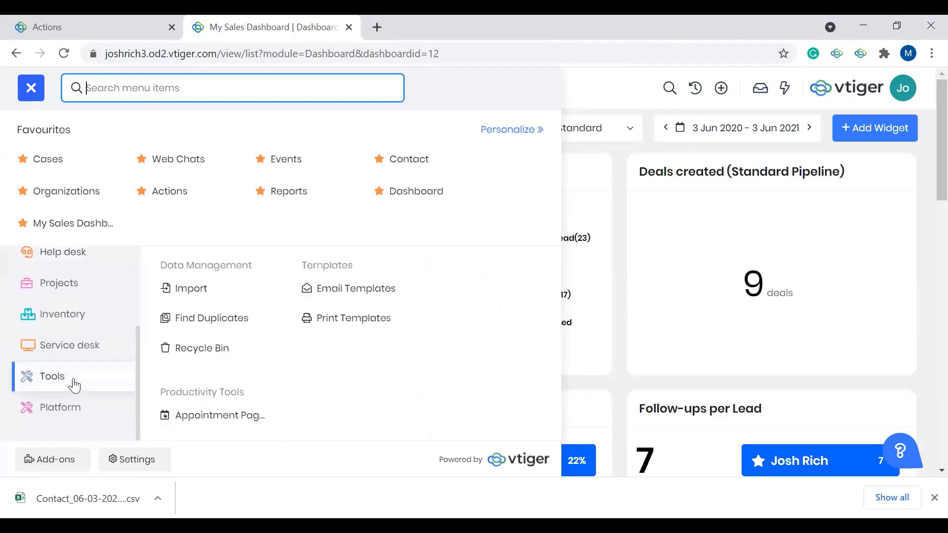
click(205, 291)
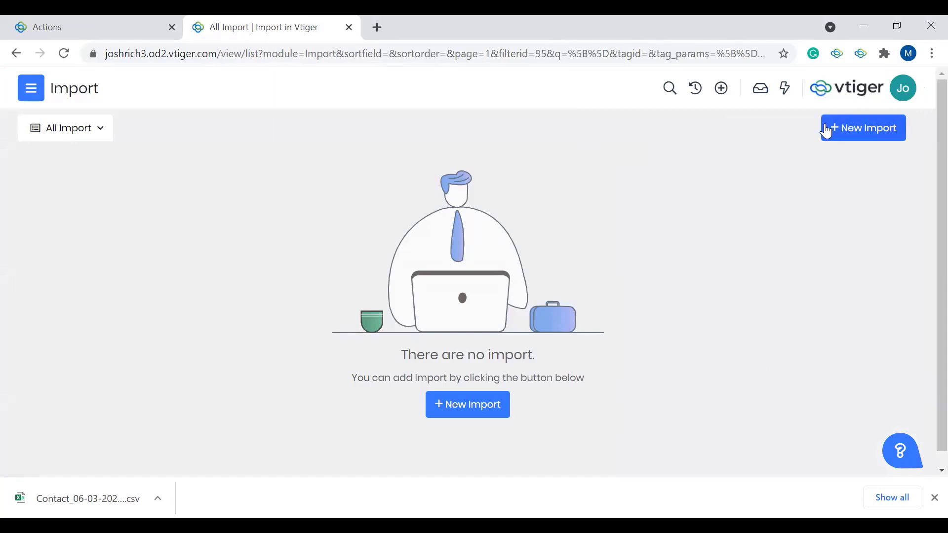
Step: Start a new import titled "New Lead" with Contact as the target module
click(827, 131)
click(571, 149)
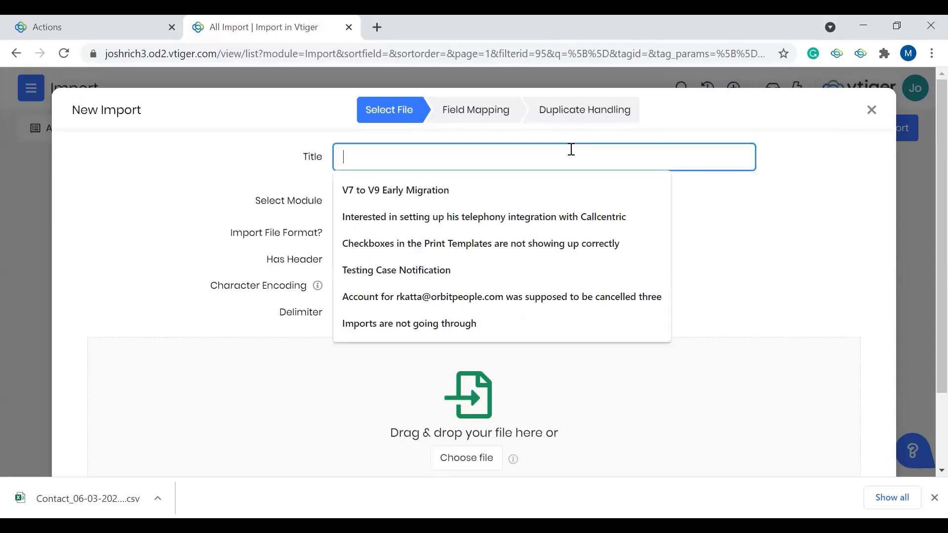
text(New Lead)
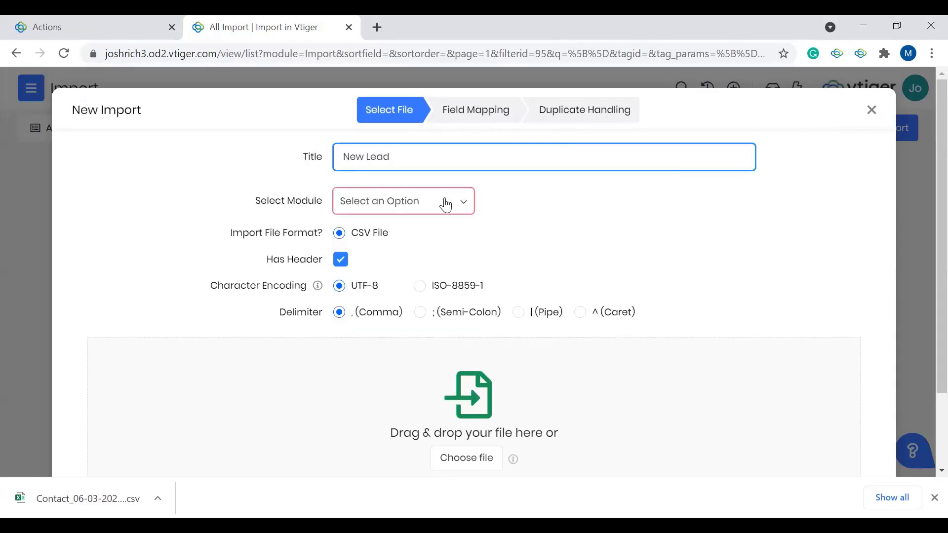
click(446, 205)
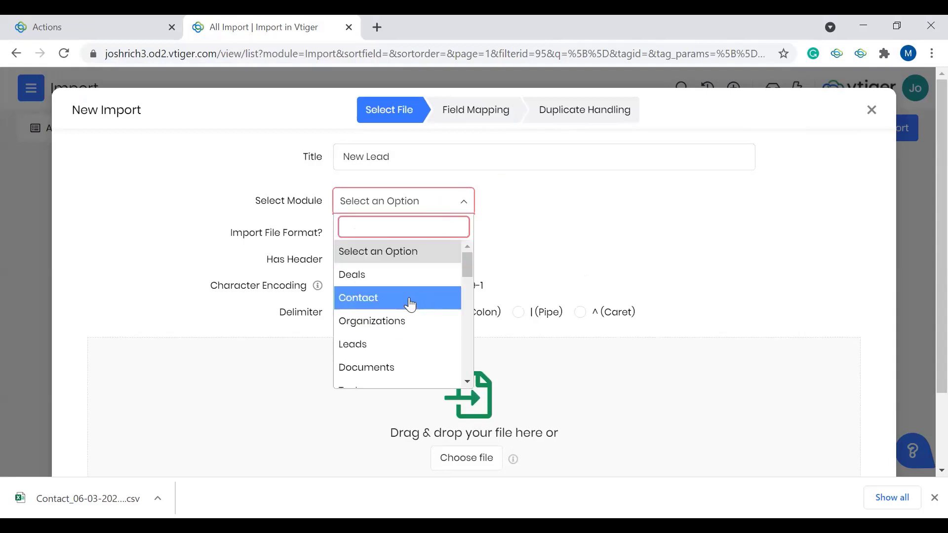
click(403, 307)
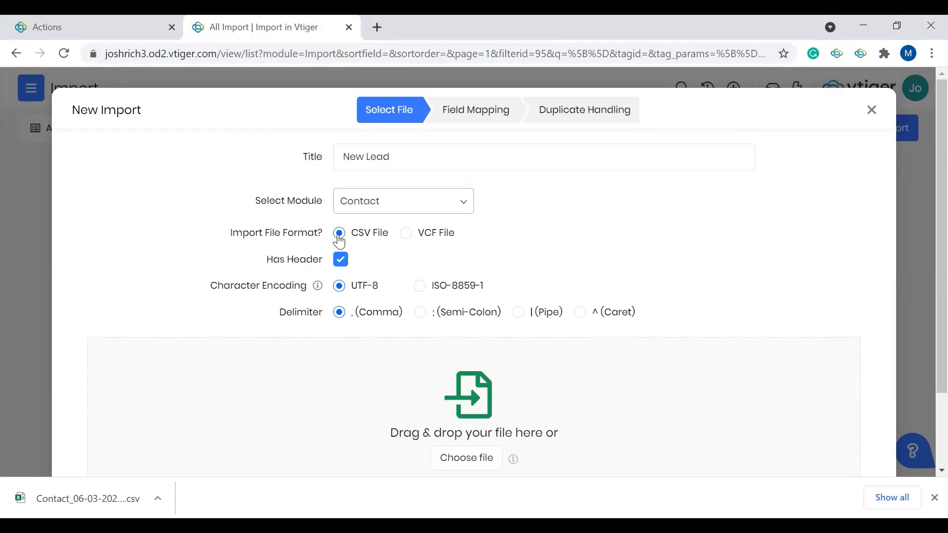
Step: Choose the CSV file Contact_06-03-2021_1038 from Downloads as the import source and proceed to field mapping
scroll(370, 330, down, 2)
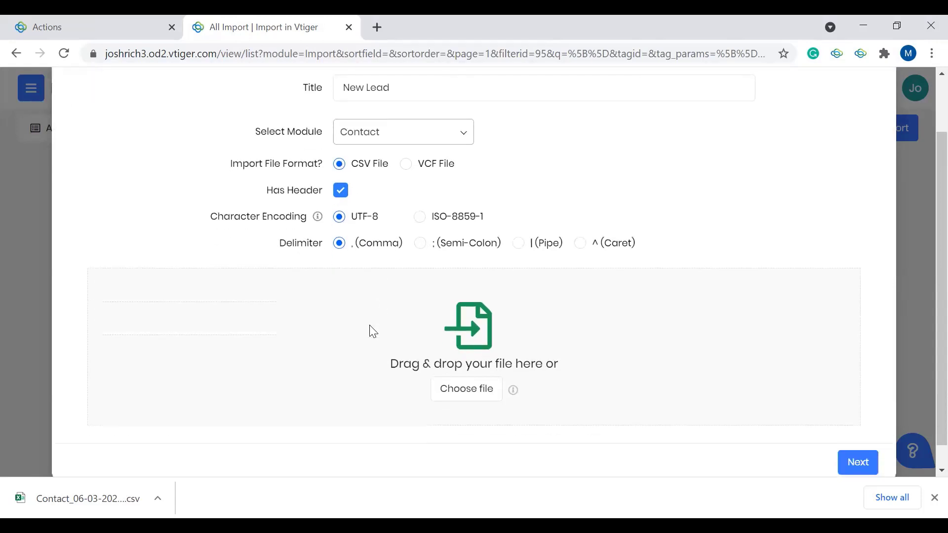
click(469, 400)
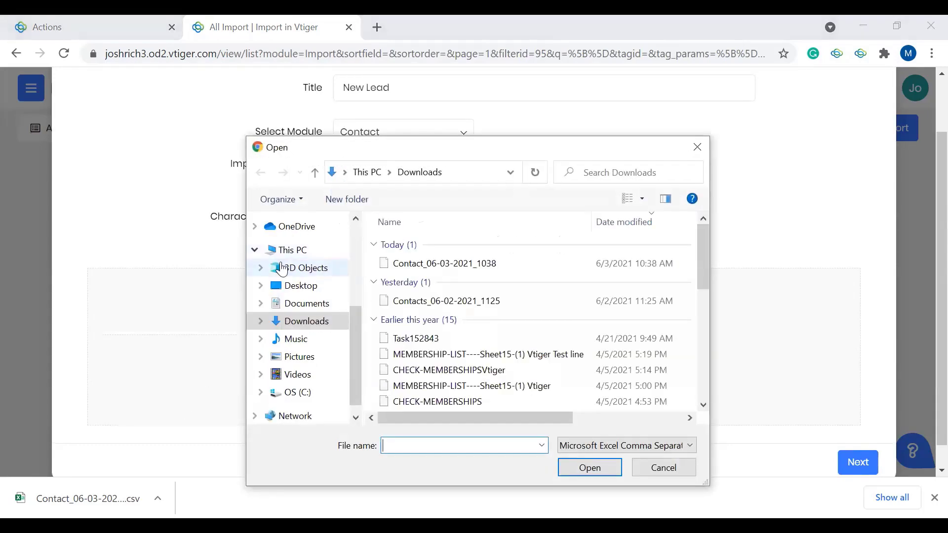
click(424, 264)
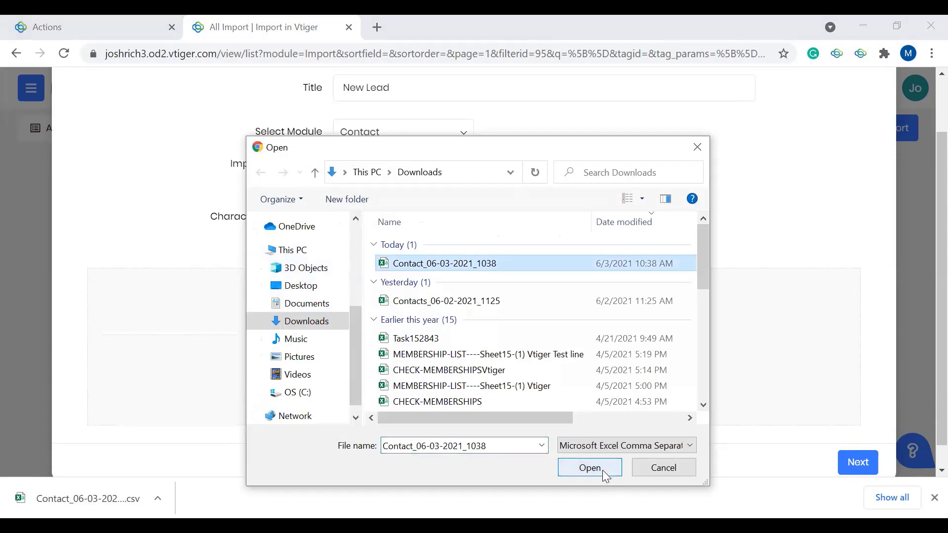
click(601, 470)
scroll(572, 355, up, 2)
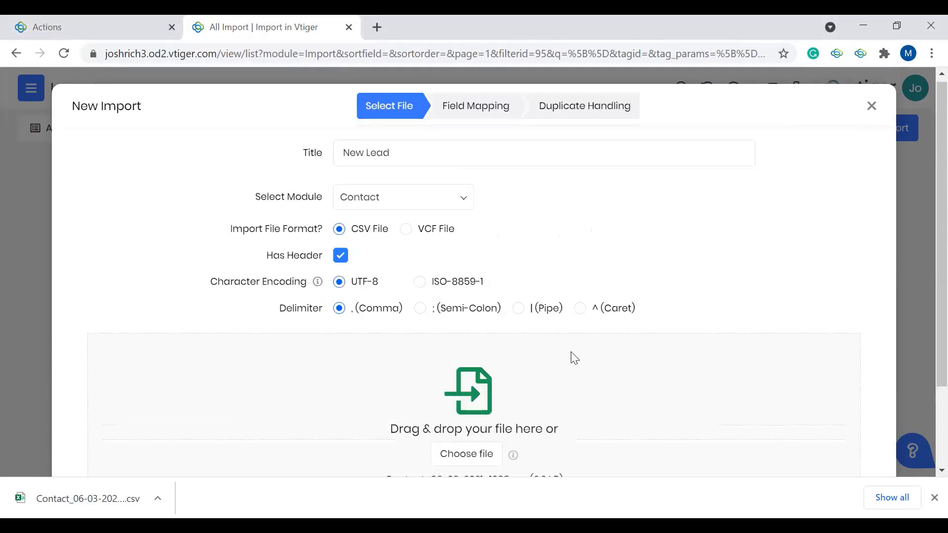
scroll(572, 355, down, 2)
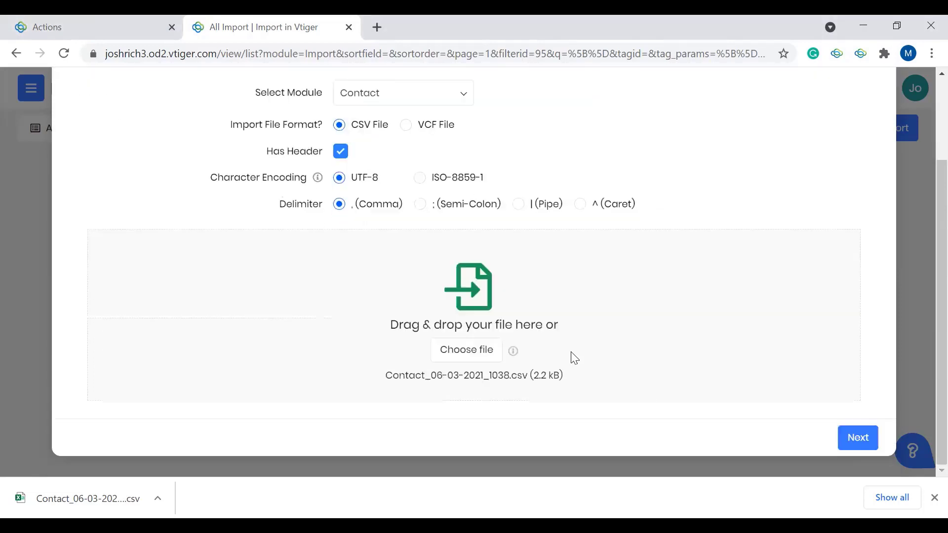
click(857, 437)
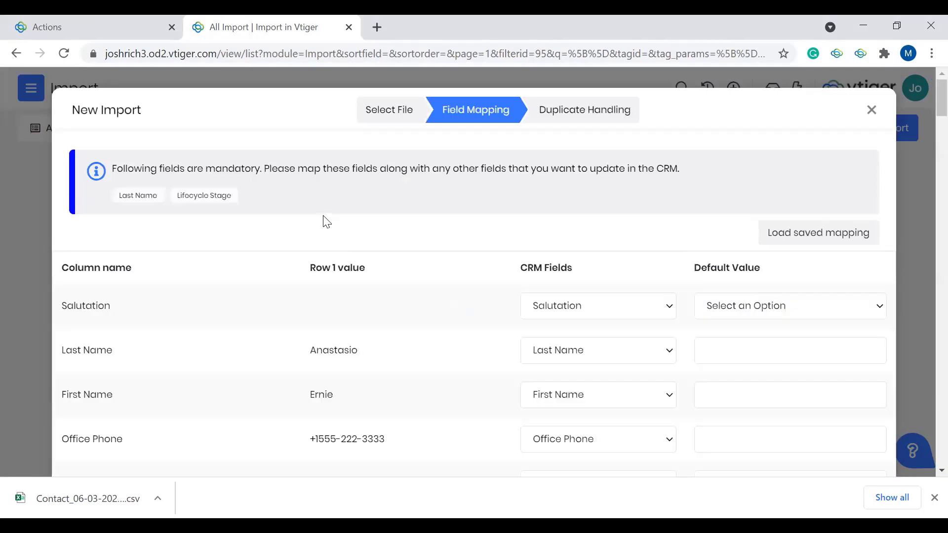
Step: Examine how the file's columns map to CRM fields, including the mandatory fields, default values and mapping-saving option
scroll(324, 221, down, 1)
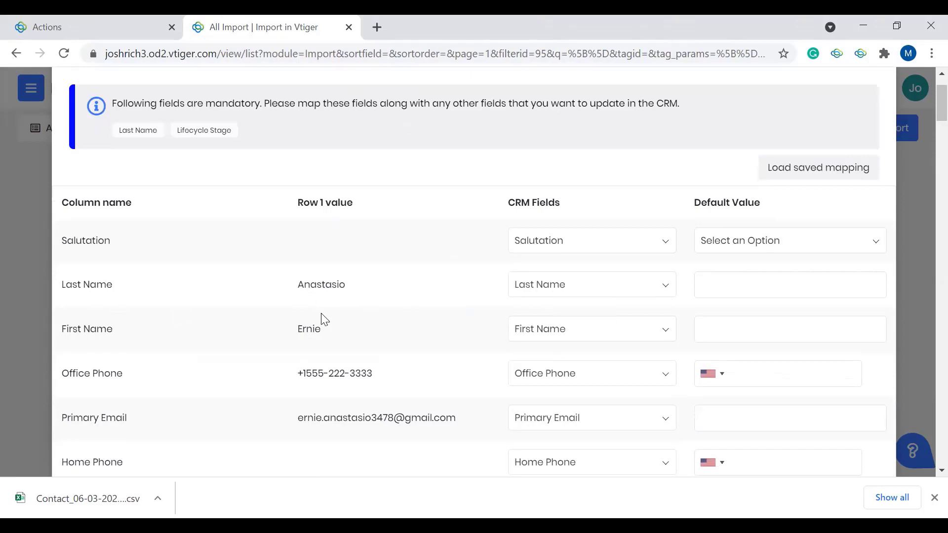
scroll(335, 280, down, 2)
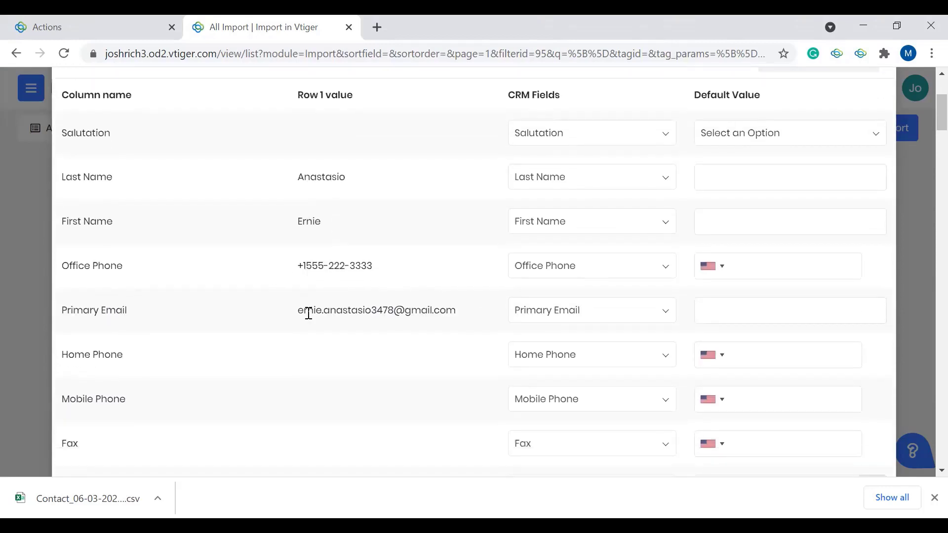
scroll(561, 313, down, 1)
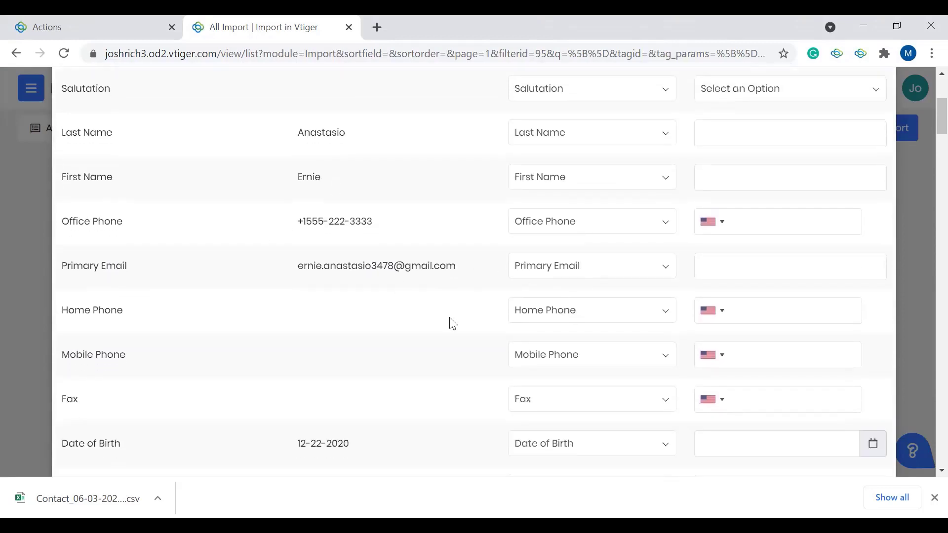
scroll(444, 335, down, 4)
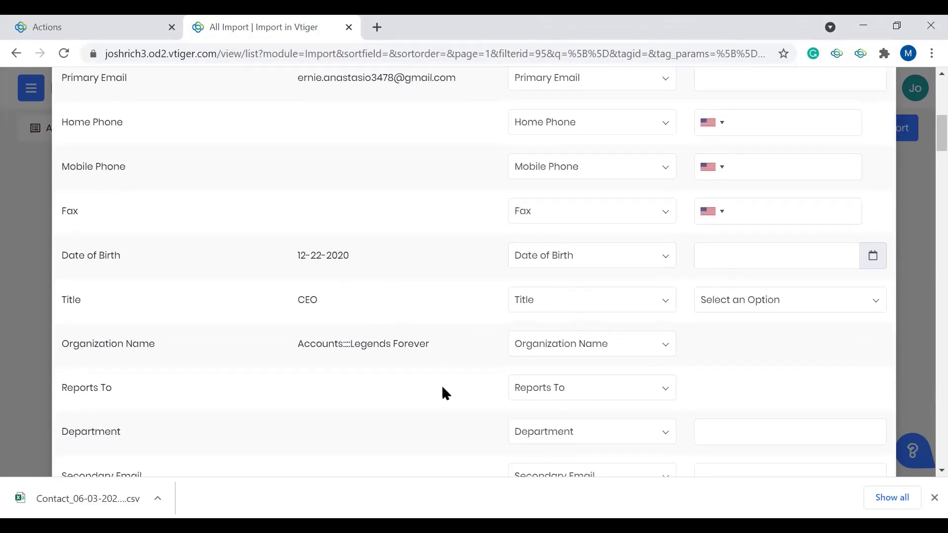
scroll(607, 150, down, 3)
scroll(561, 214, down, 4)
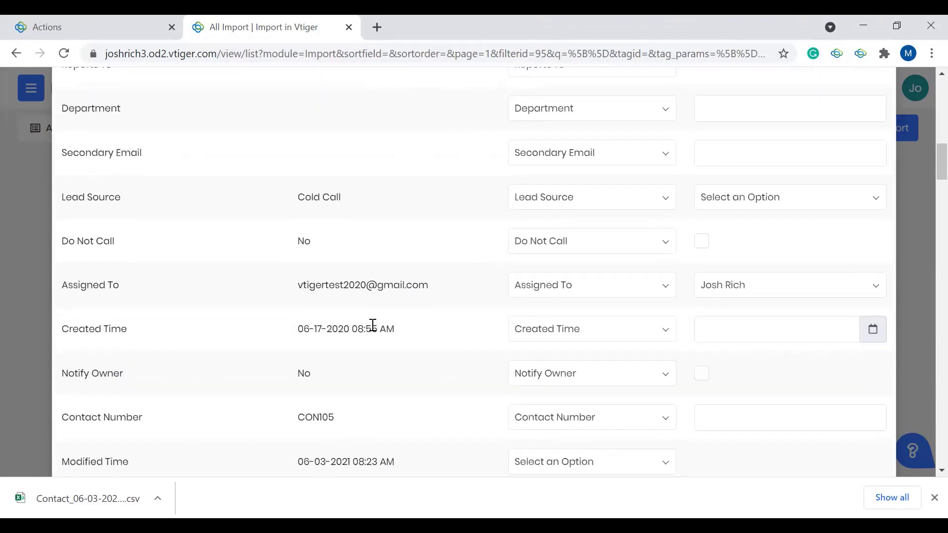
scroll(372, 326, down, 20)
scroll(371, 326, down, 10)
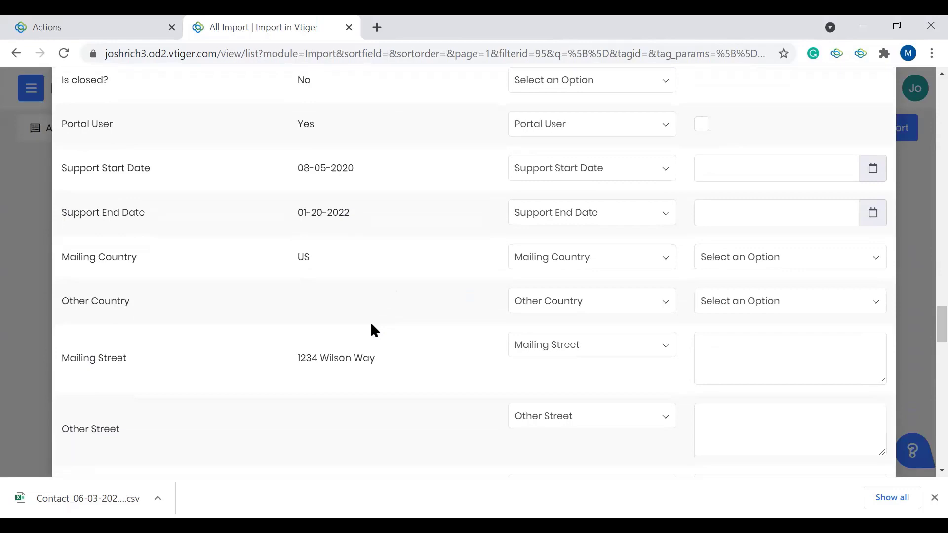
scroll(371, 325, up, 20)
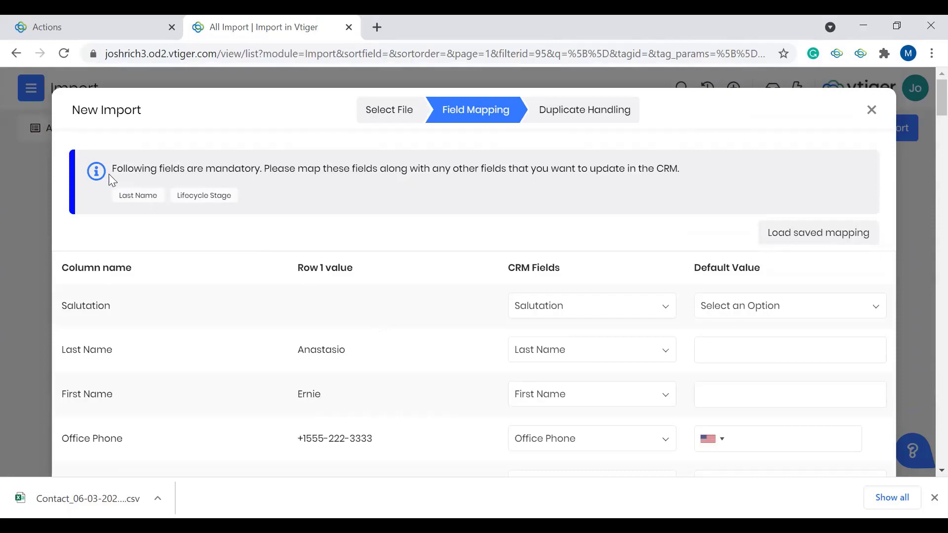
scroll(509, 186, down, 1)
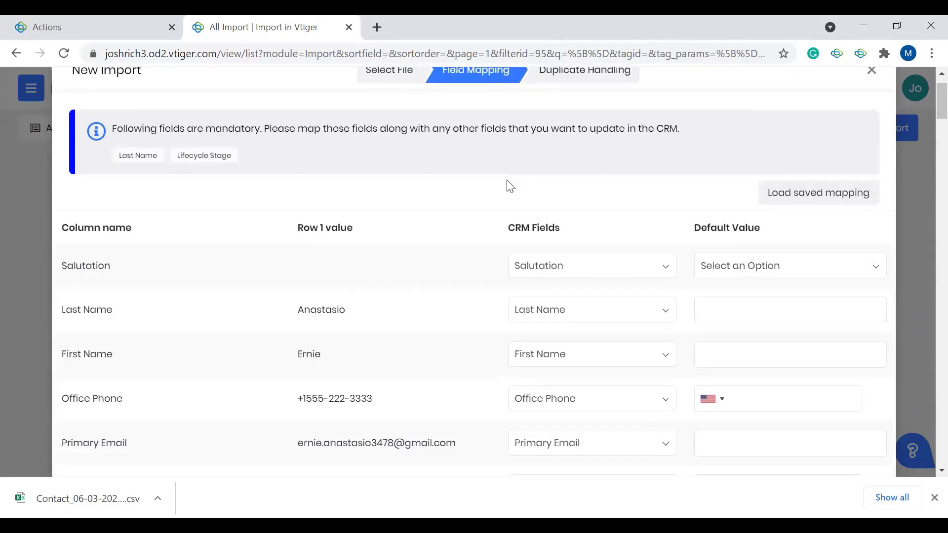
scroll(510, 185, down, 1)
scroll(620, 197, down, 10)
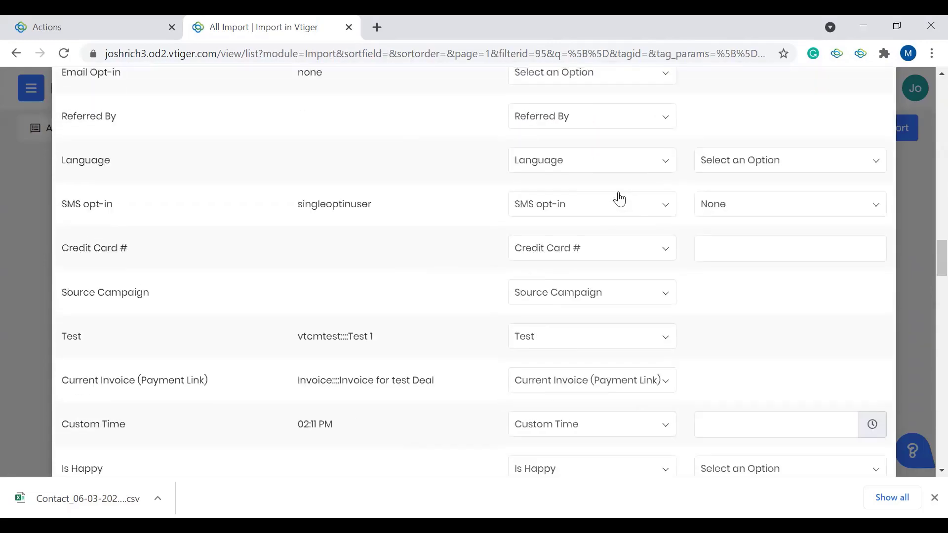
scroll(620, 199, down, 15)
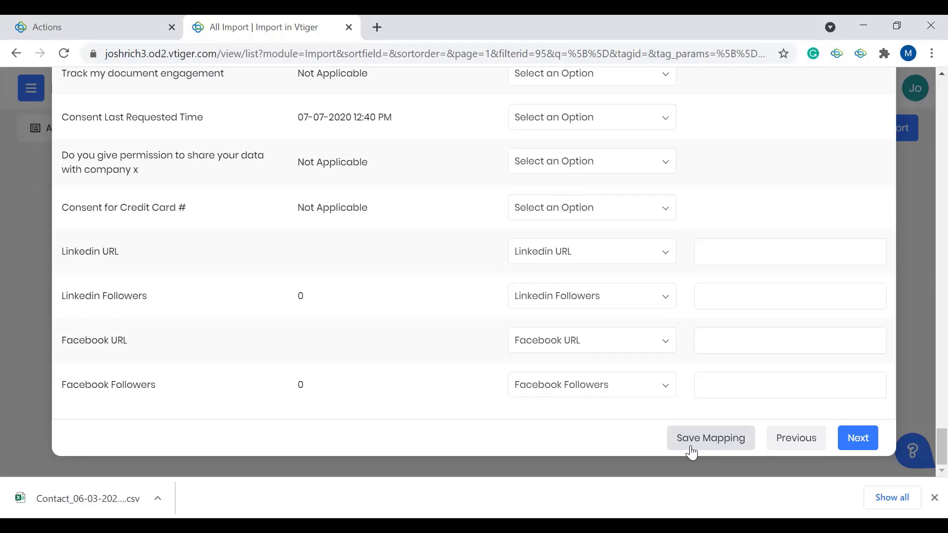
Step: Accept the field mapping and keep the duplicate check on Primary Email and Mobile Phone with Add new records
click(850, 446)
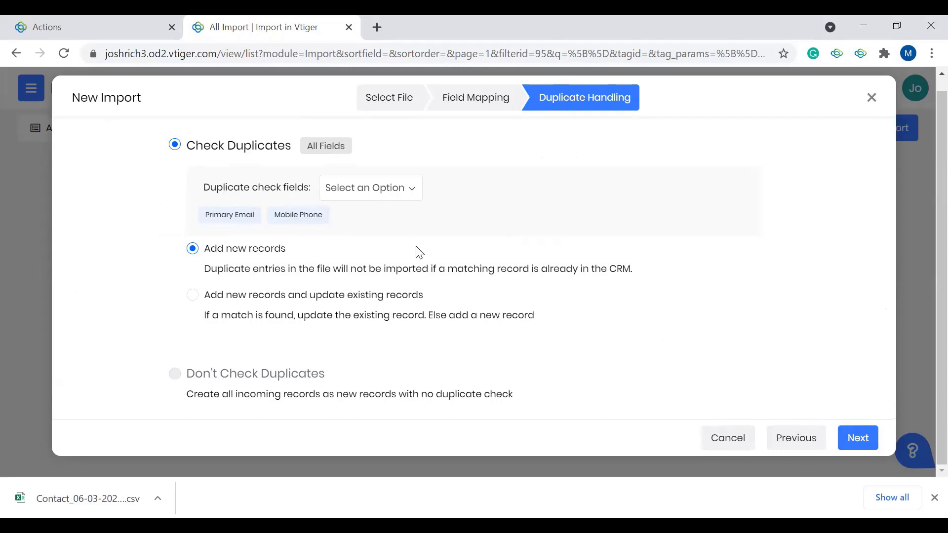
click(351, 189)
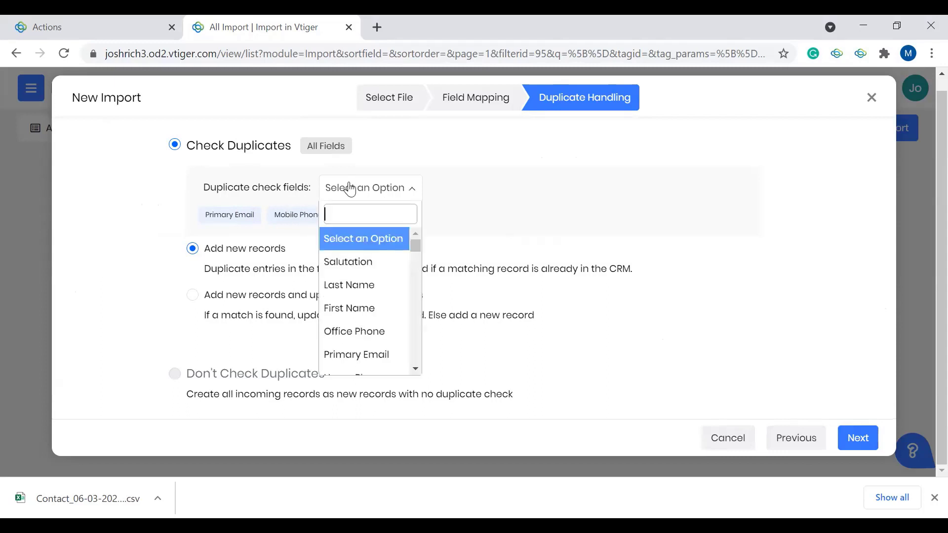
click(285, 213)
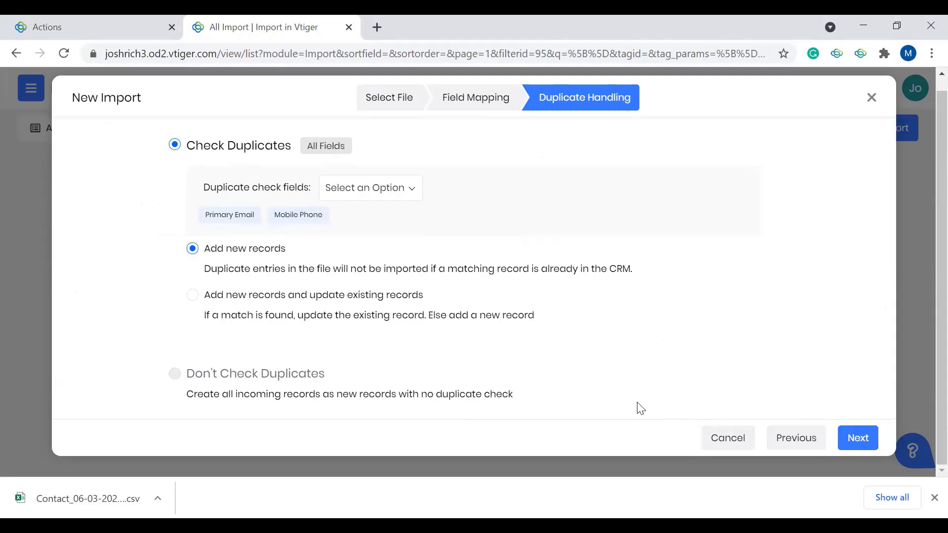
click(861, 434)
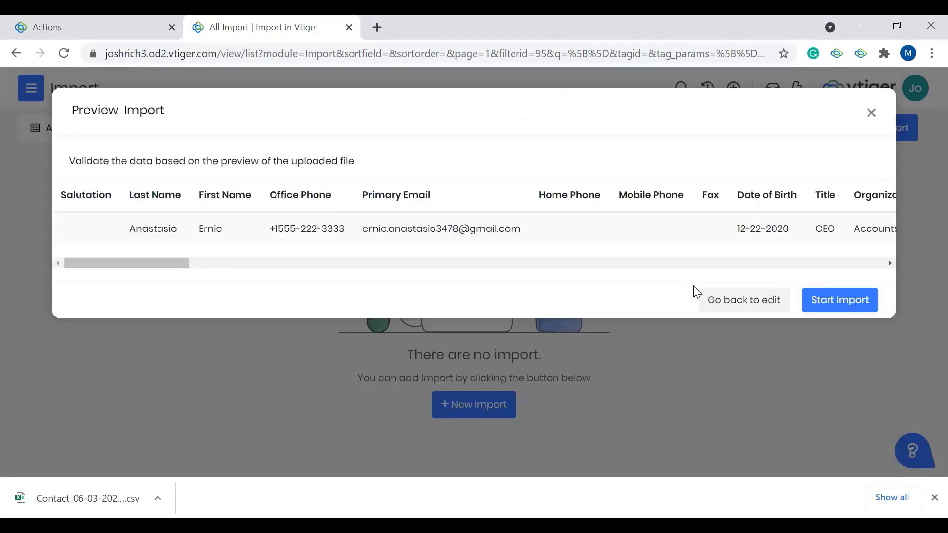
Step: Check the columns in the import preview and start the import
scroll(437, 245, right, 10)
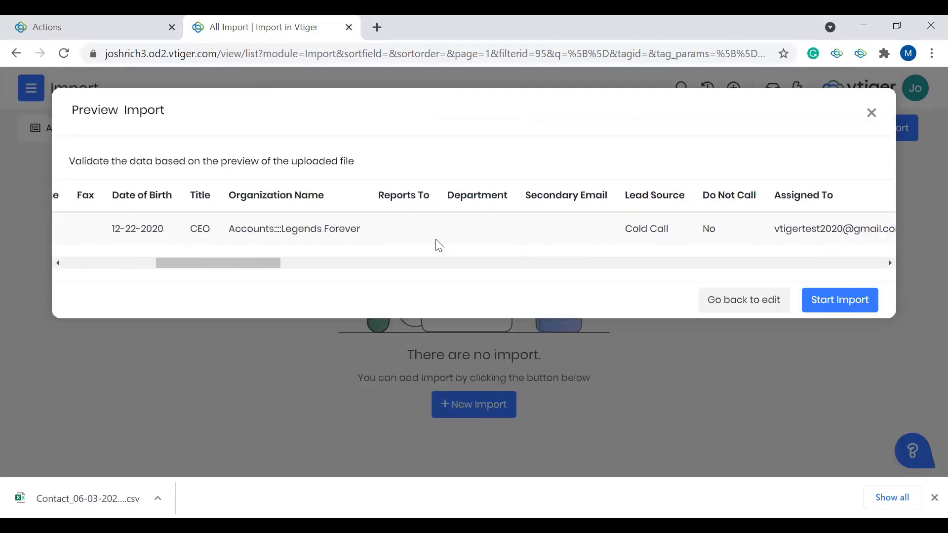
scroll(436, 246, left, 10)
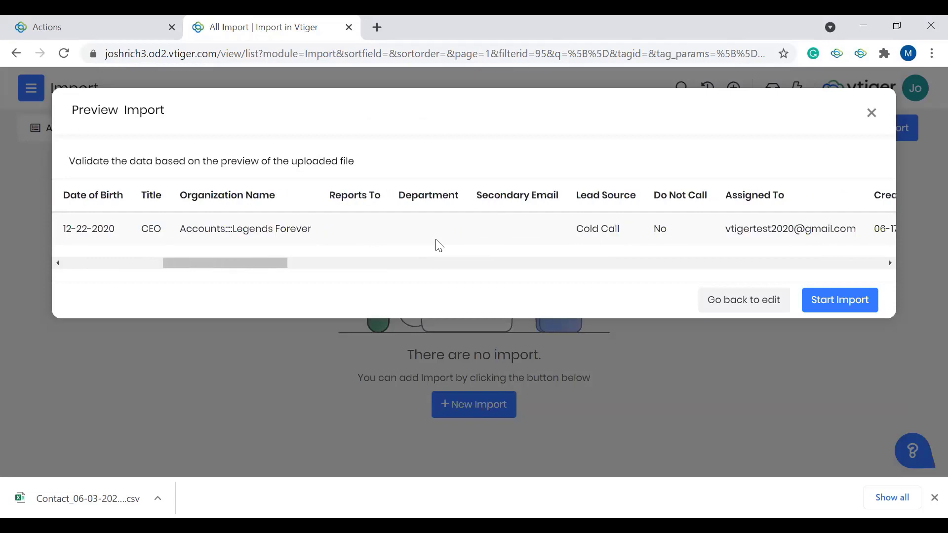
click(845, 303)
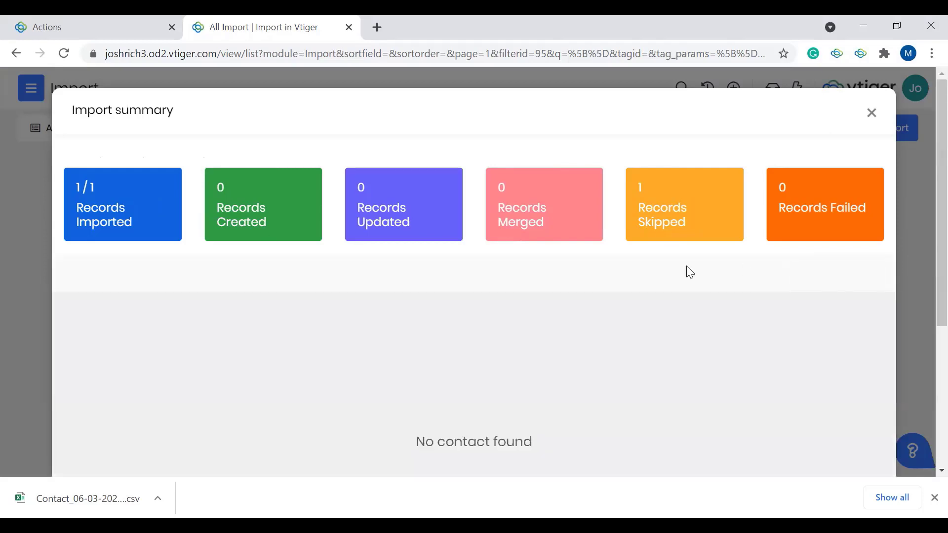
Step: Review the import summary and finish the import
scroll(554, 261, down, 5)
scroll(554, 267, up, 5)
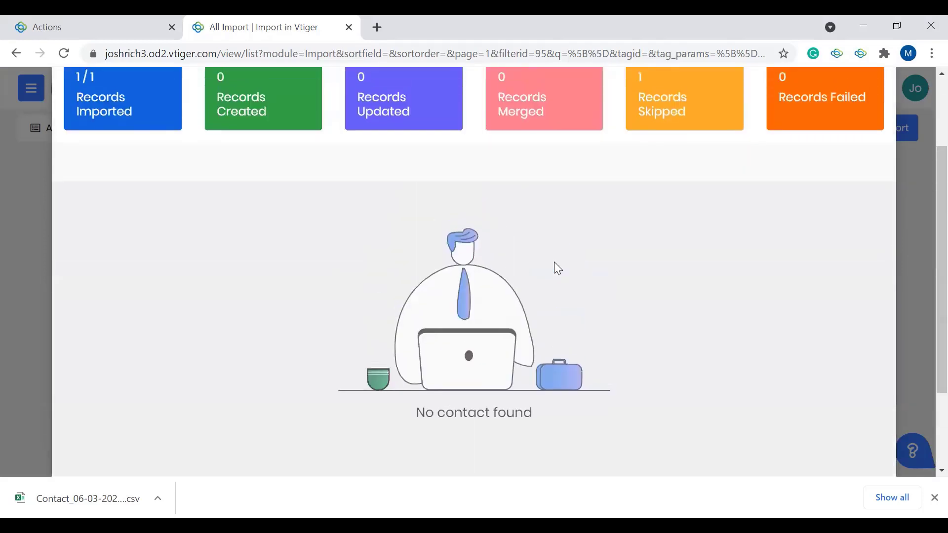
scroll(414, 362, down, 5)
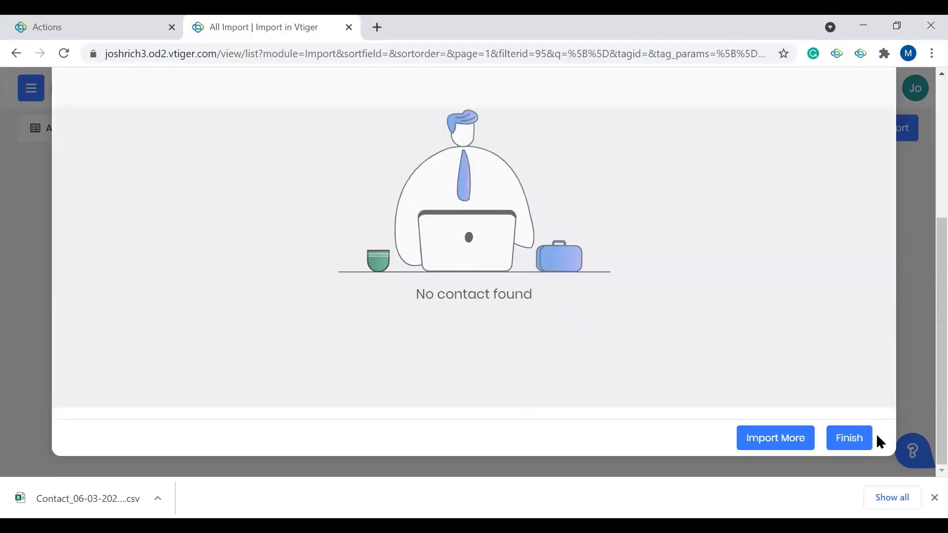
scroll(315, 210, up, 3)
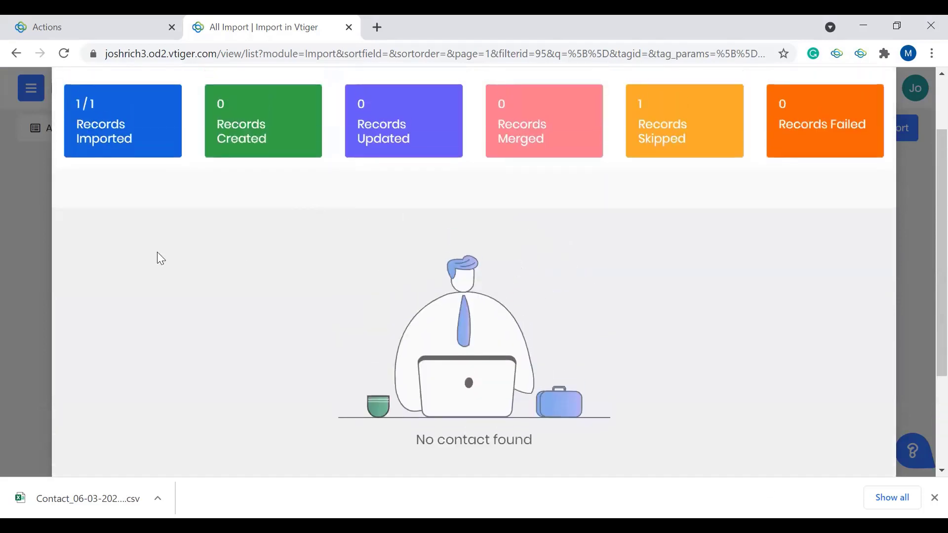
scroll(631, 235, down, 3)
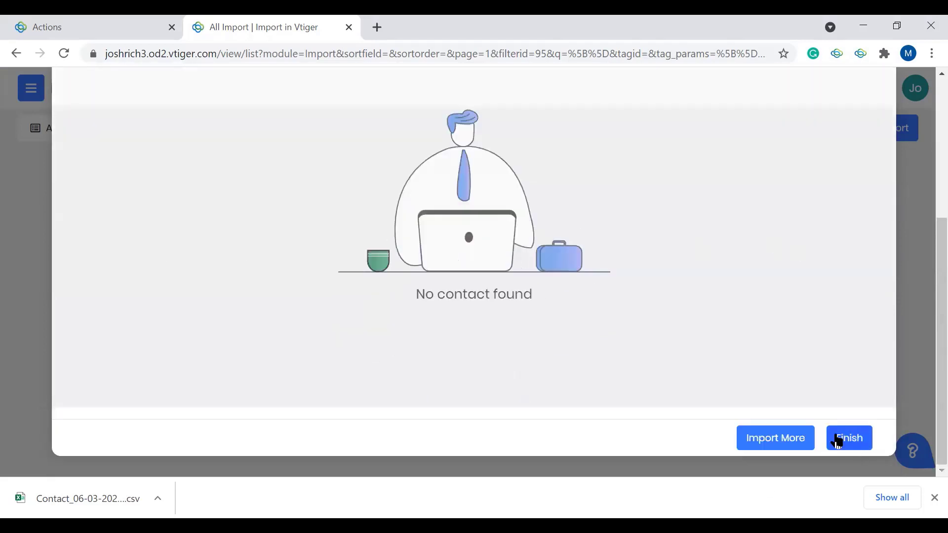
click(854, 441)
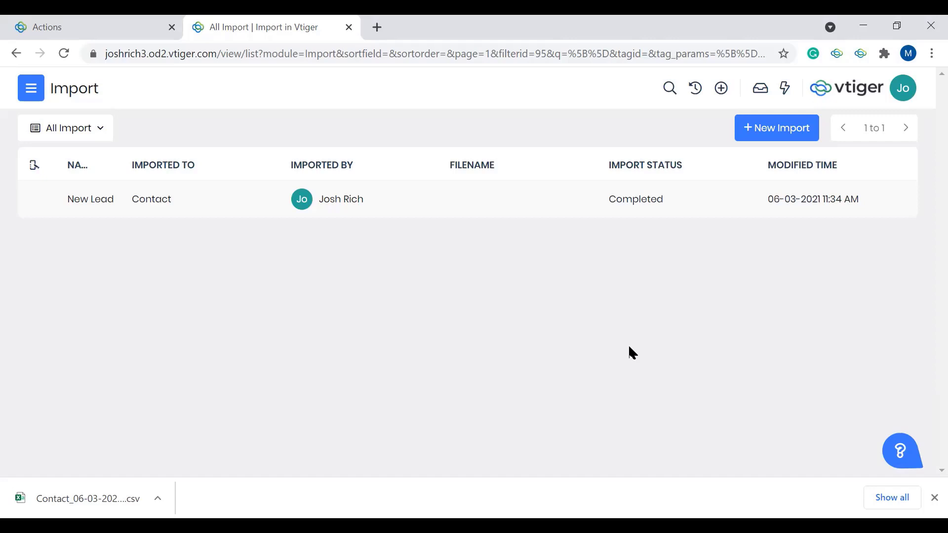
Step: Open the Assignment Rules in Settings and display the assigned groups for the Contact module
click(29, 94)
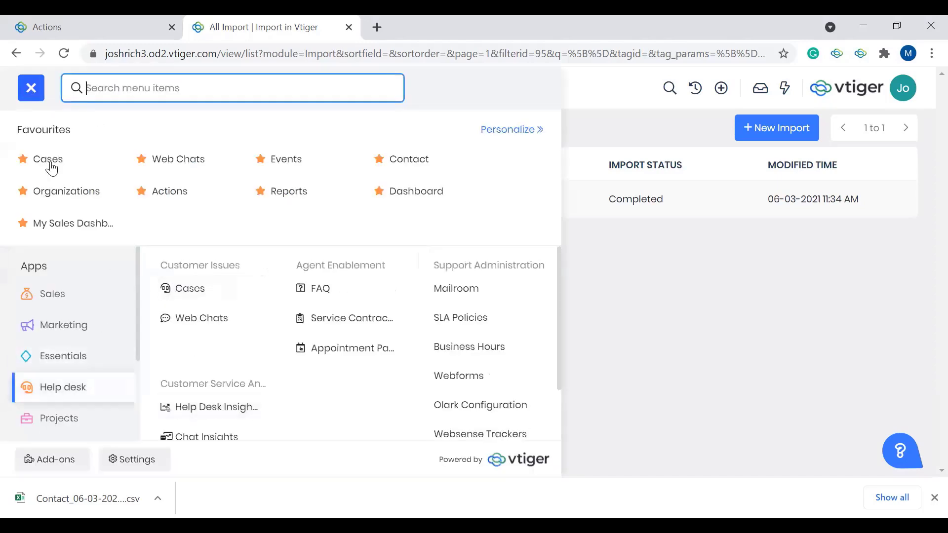
click(112, 458)
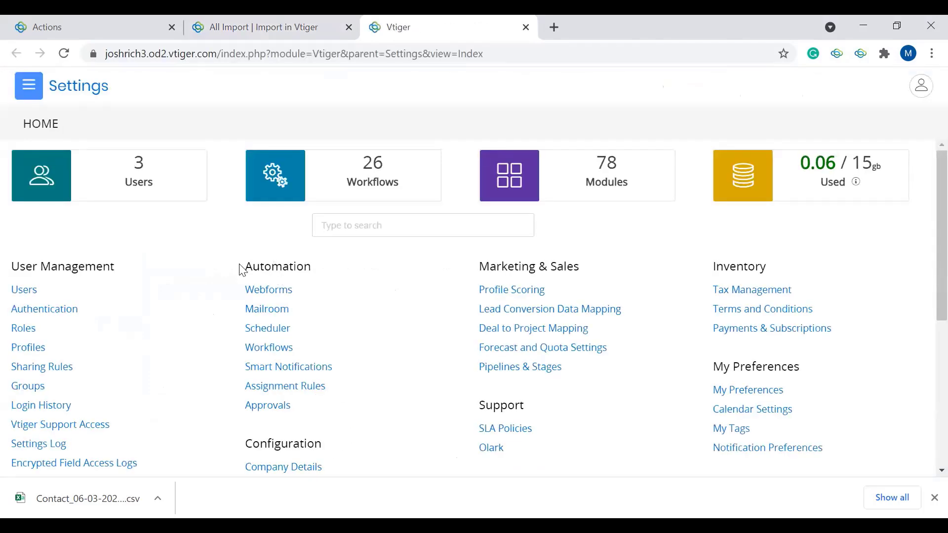
click(291, 386)
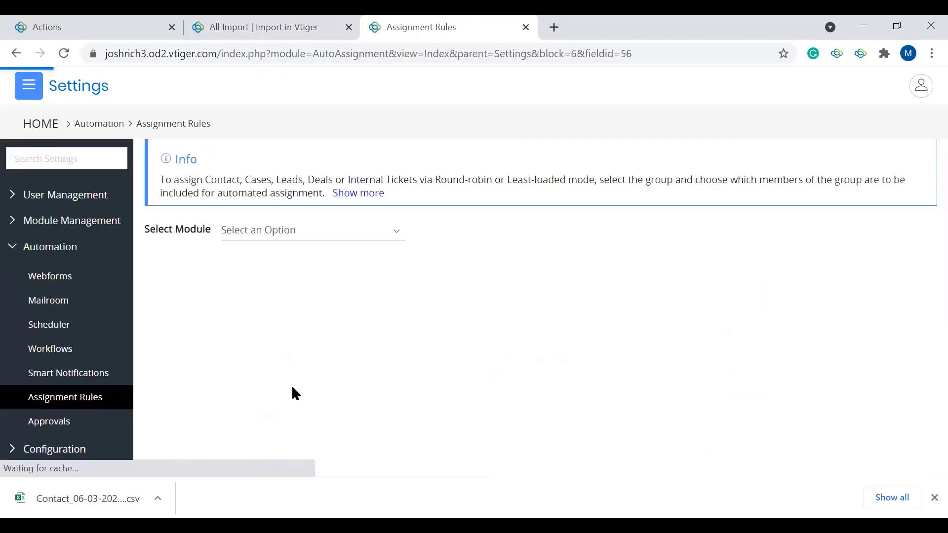
click(327, 229)
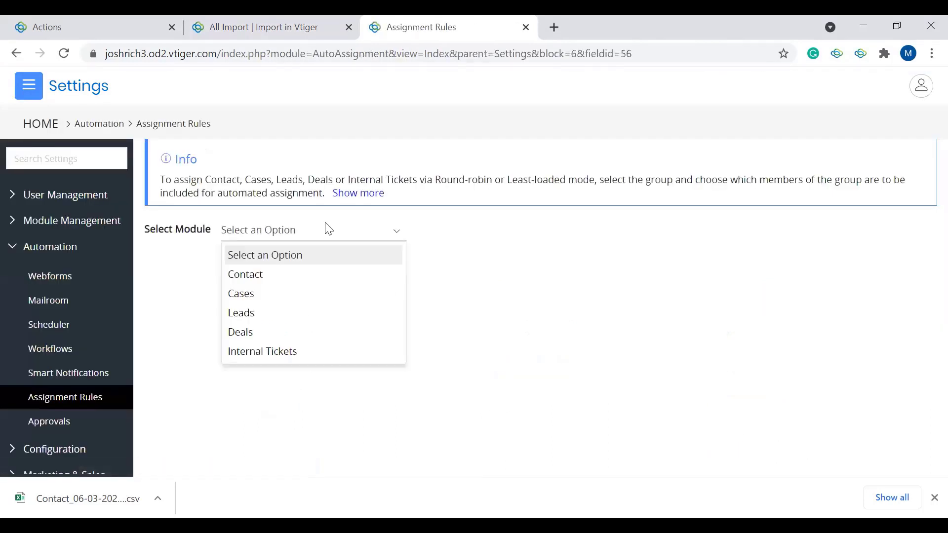
click(240, 275)
scroll(290, 323, down, 1)
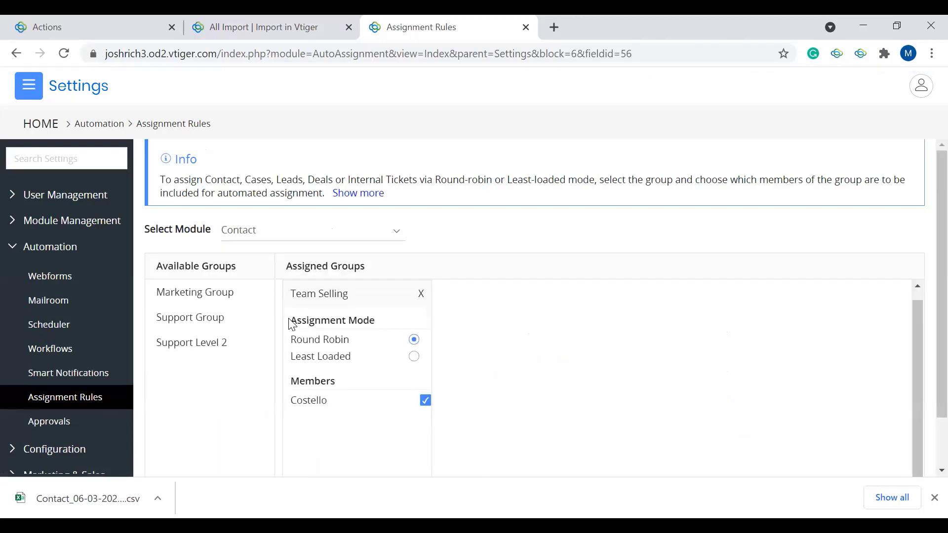
scroll(290, 324, up, 1)
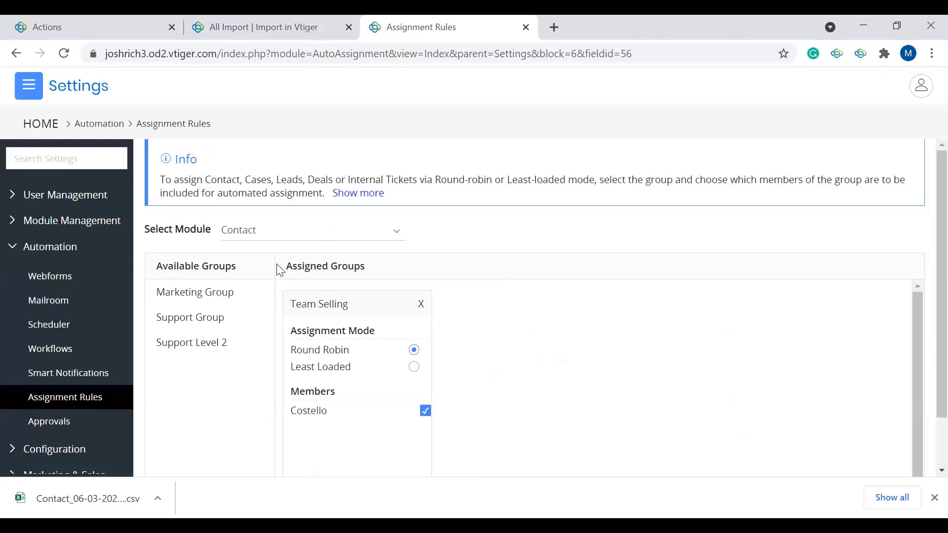
Step: Add Marketing Group to the assigned groups for Contact and delete its rule again
click(210, 296)
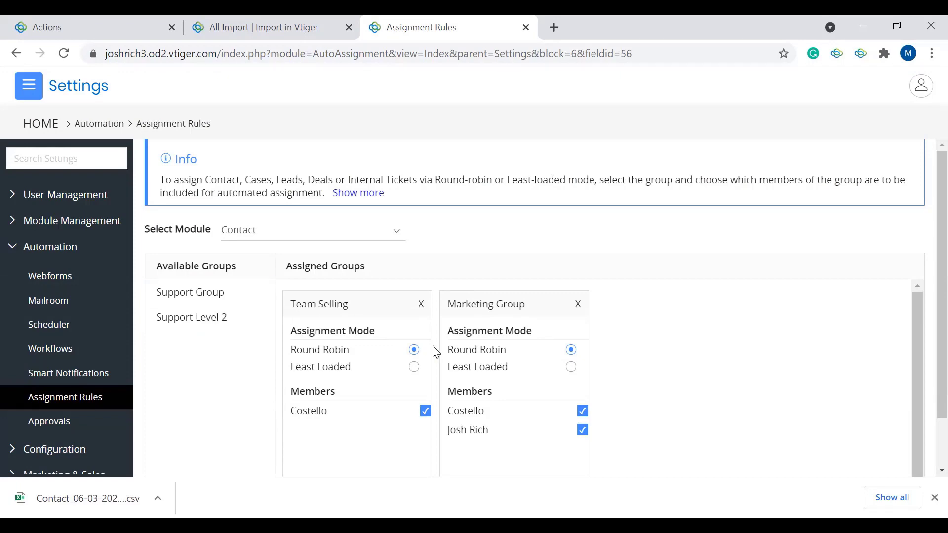
click(581, 305)
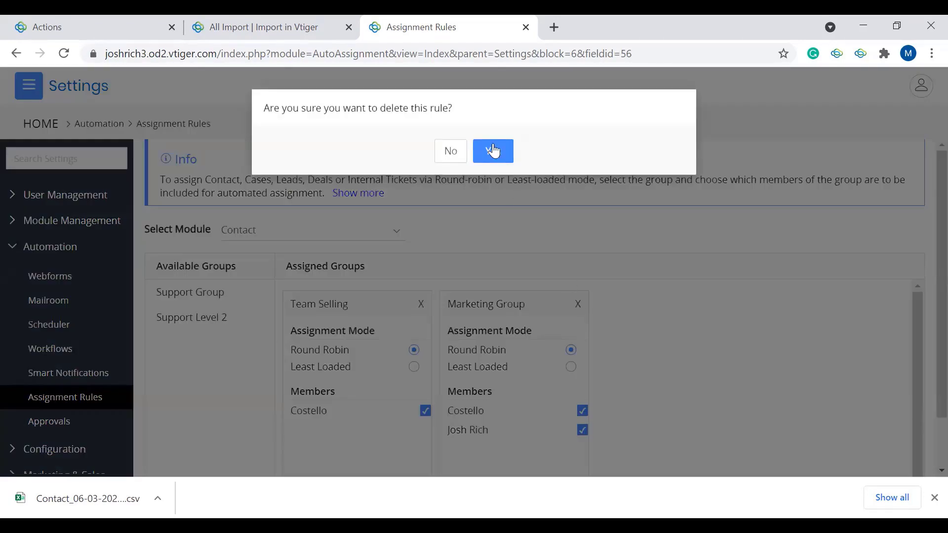
click(492, 150)
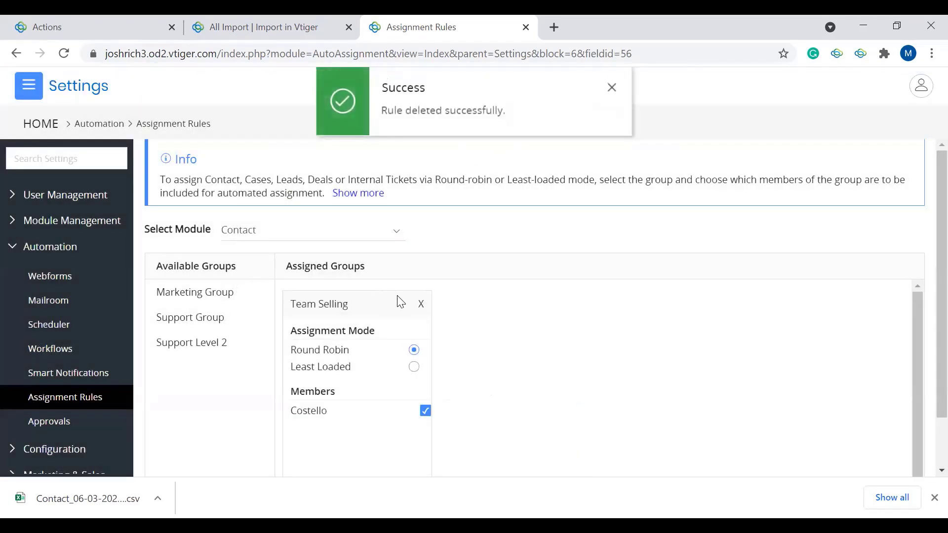
Step: Delete the Team Selling assignment rule and select the Team Selling group for assignment again
click(421, 305)
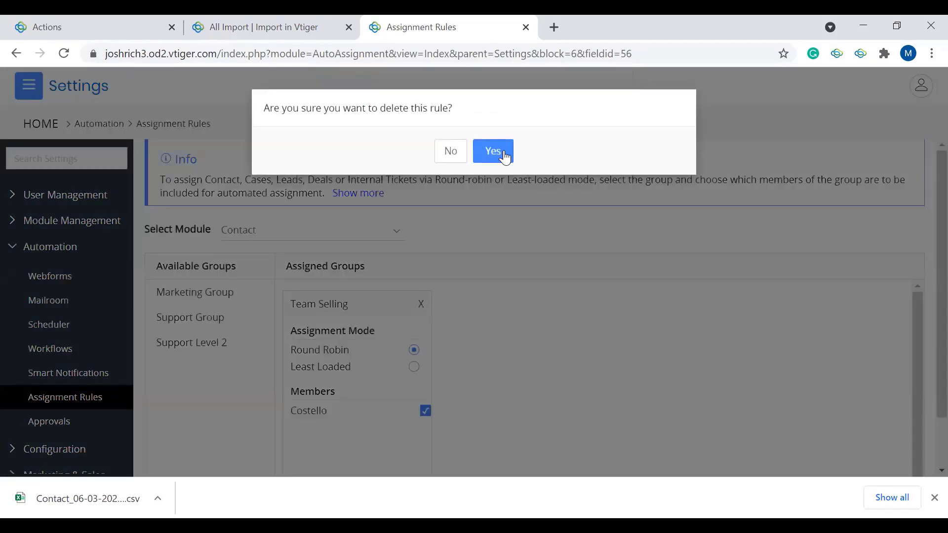
click(498, 153)
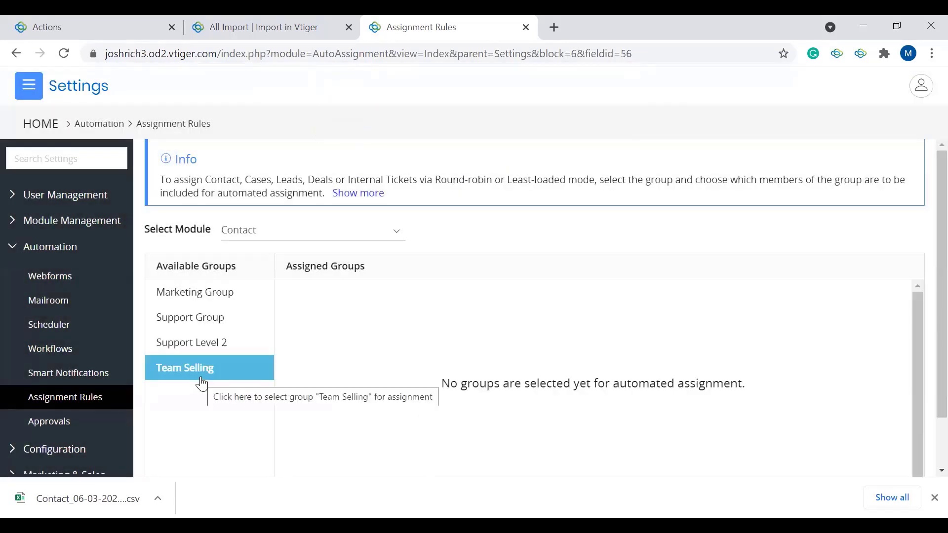
click(201, 381)
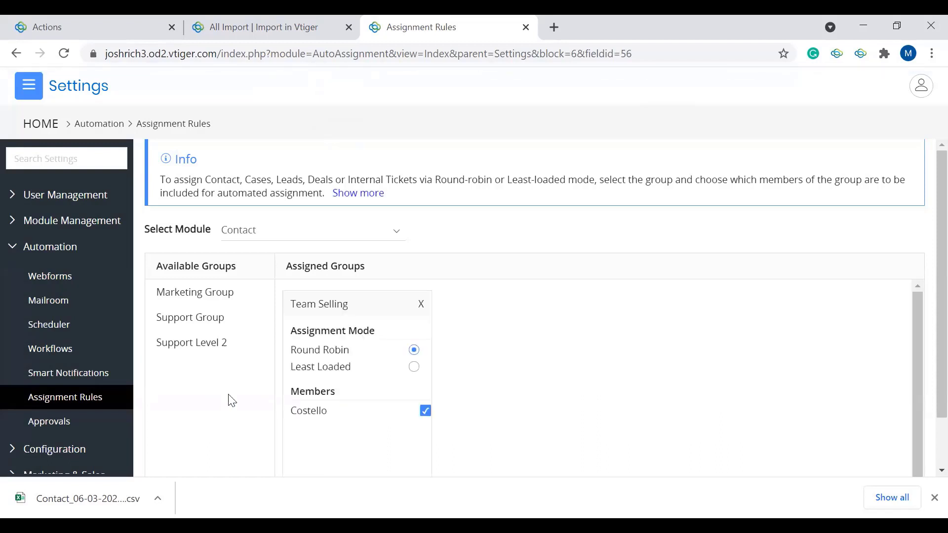
Step: Review the Team Selling rule's assignment modes and members, and try to exclude its only member
scroll(250, 419, down, 1)
scroll(253, 422, up, 1)
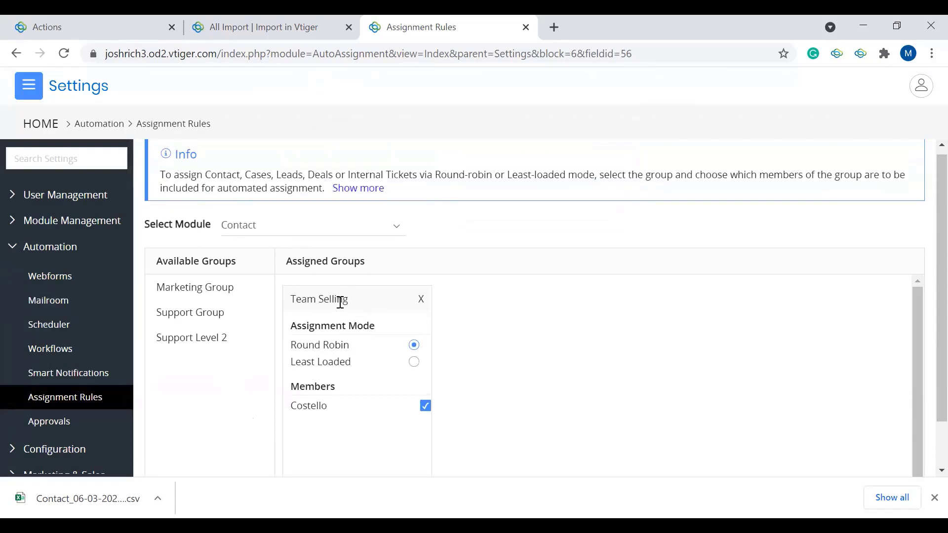
scroll(345, 372, down, 1)
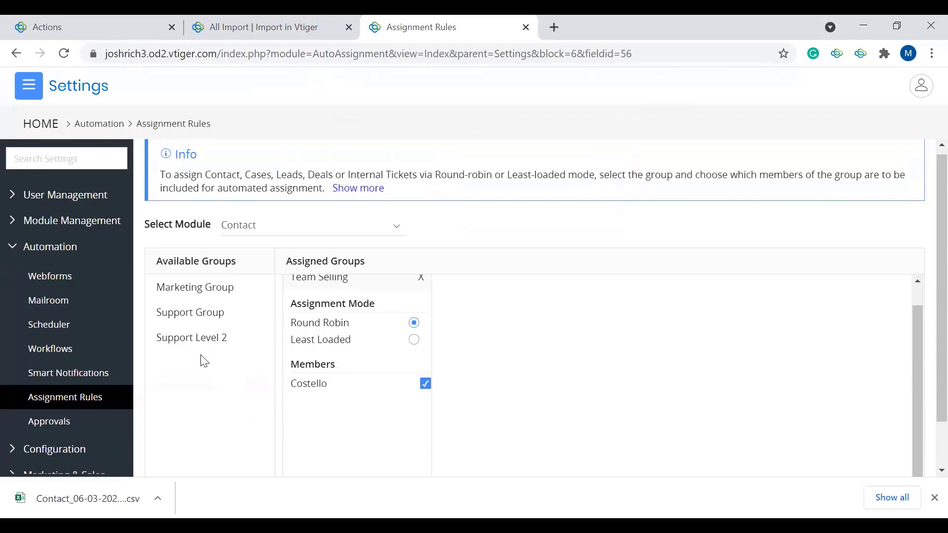
scroll(348, 322, up, 1)
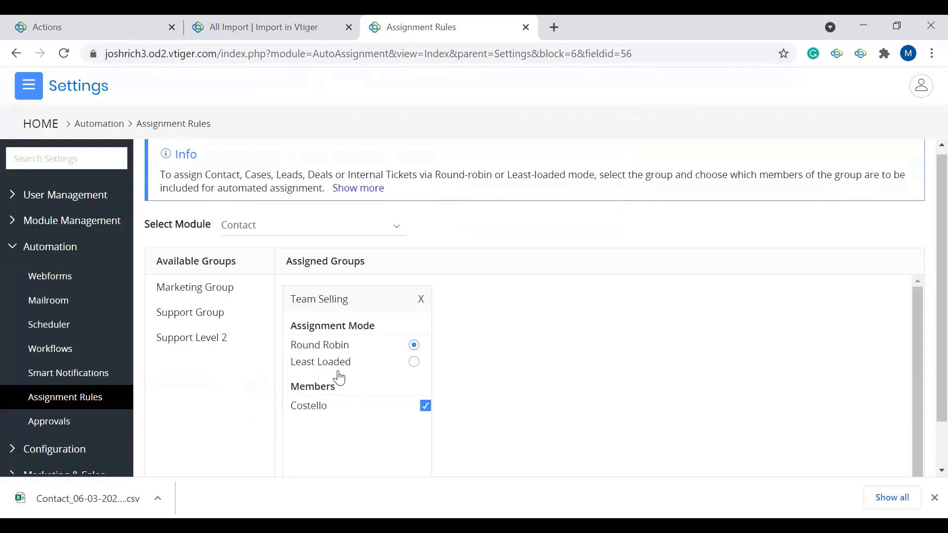
scroll(329, 410, down, 1)
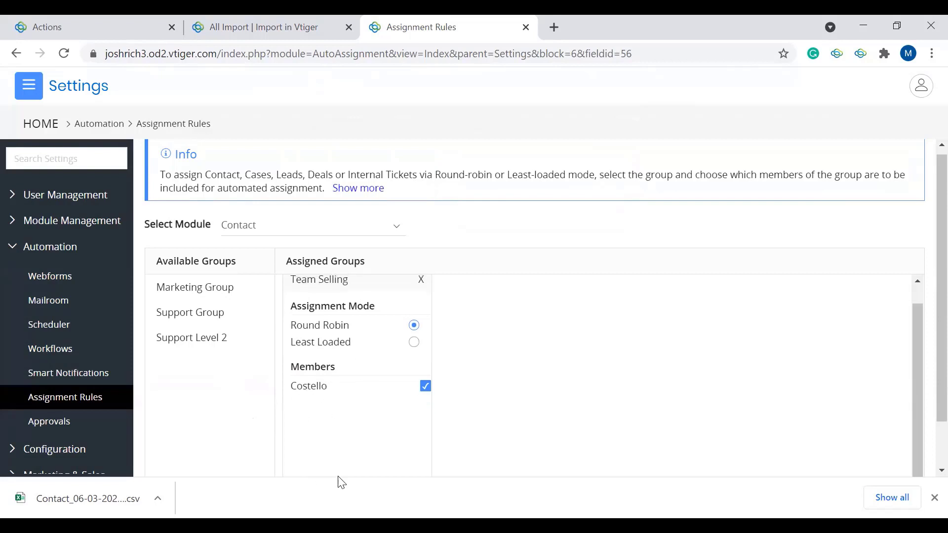
click(426, 387)
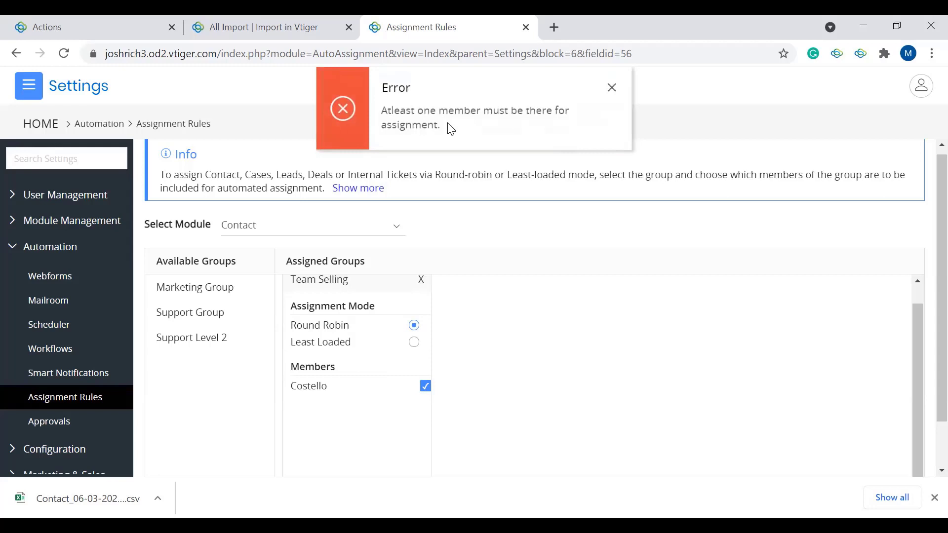
Step: Switch the Team Selling assignment mode to Least Loaded and back to Round Robin
click(412, 342)
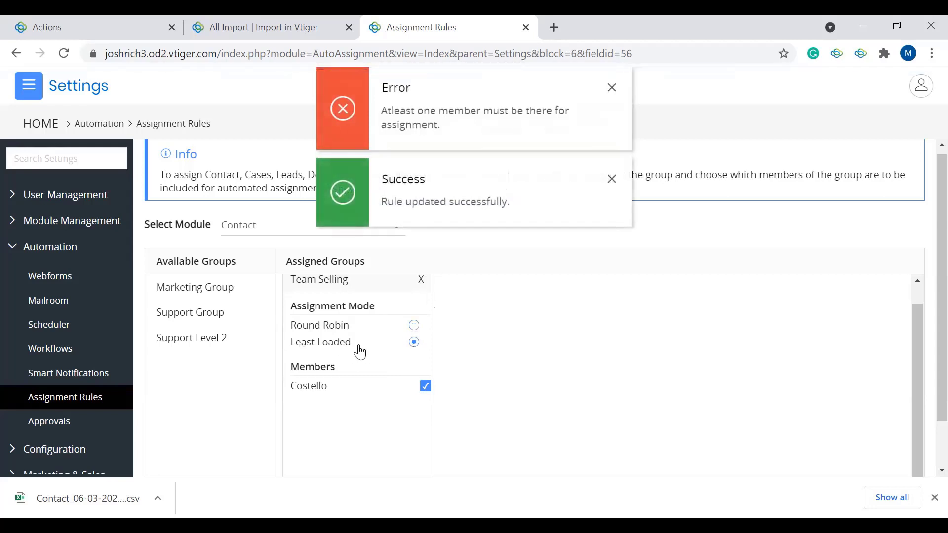
scroll(359, 352, up, 1)
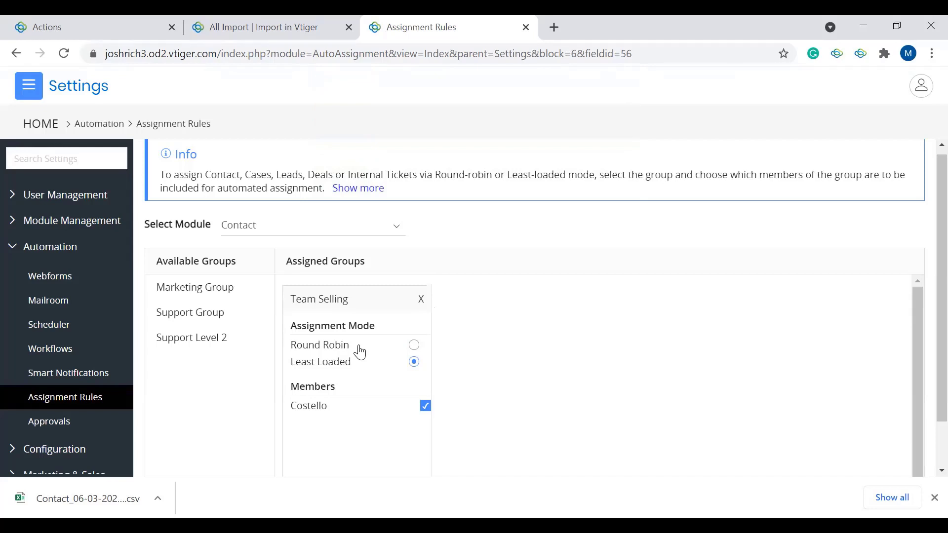
click(414, 345)
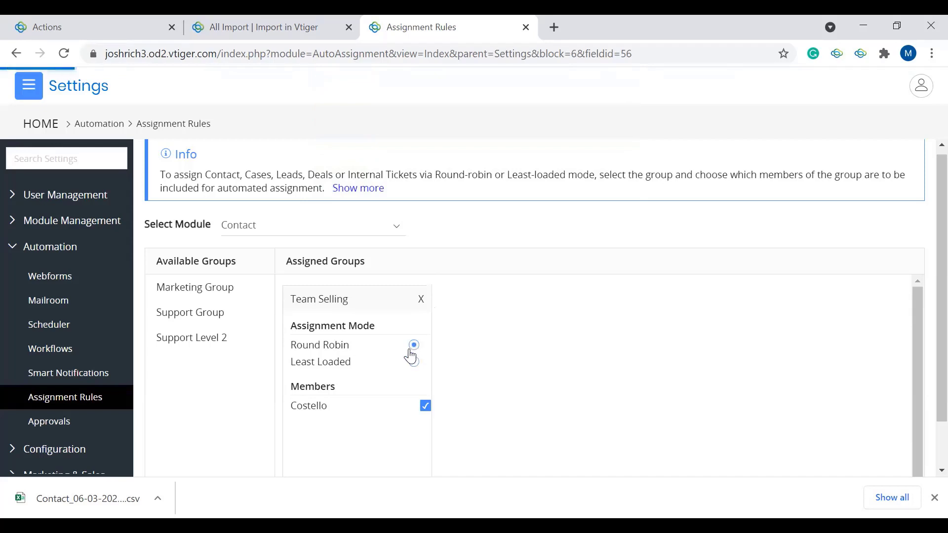
Step: Check which modules are offered for assignment rules, and leave Settings for the Dashboard
click(280, 225)
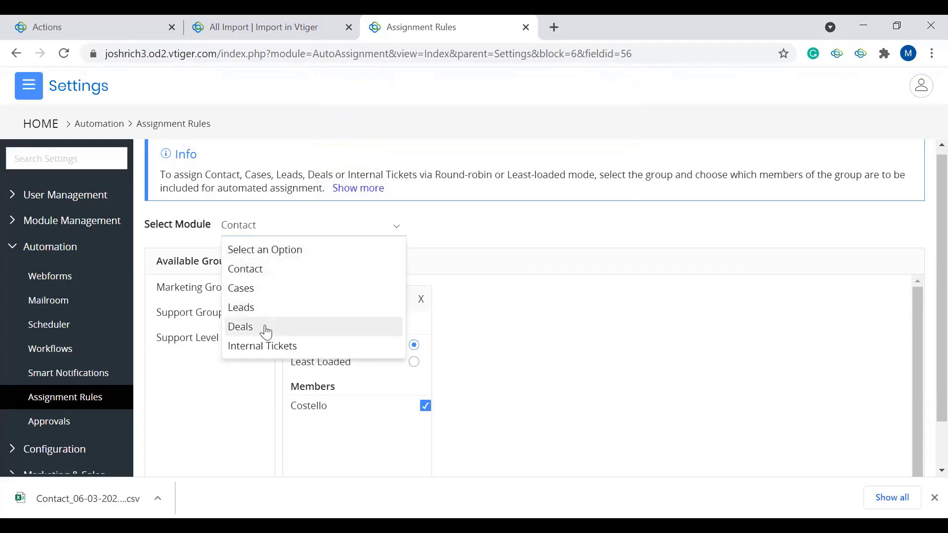
click(212, 419)
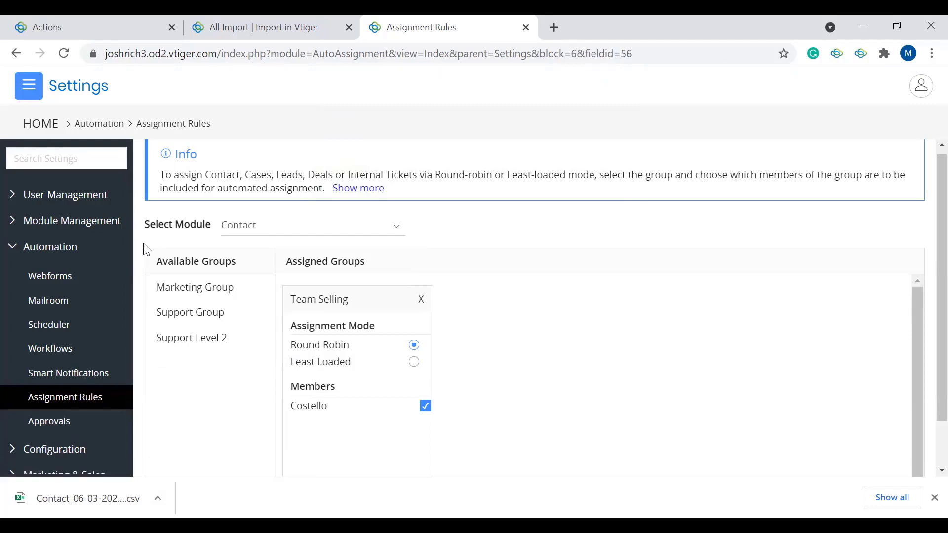
click(37, 94)
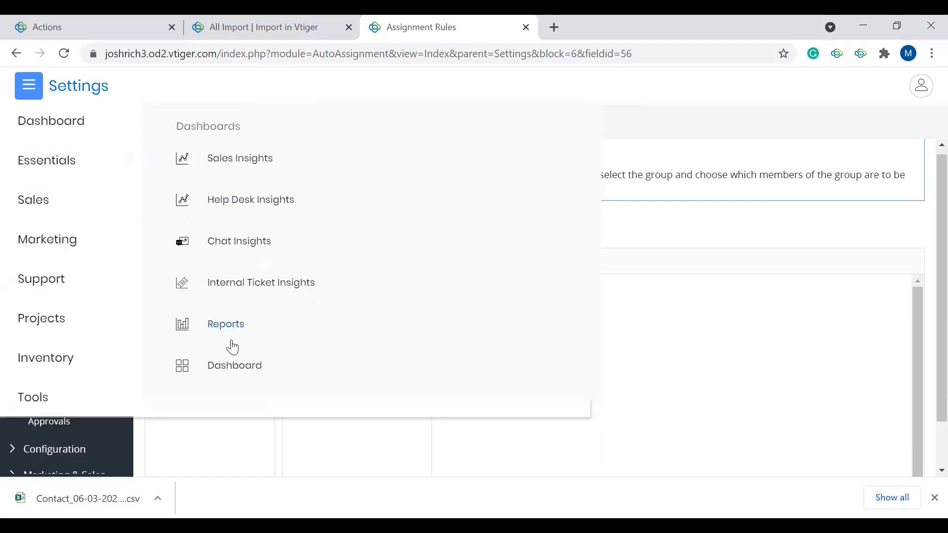
click(228, 368)
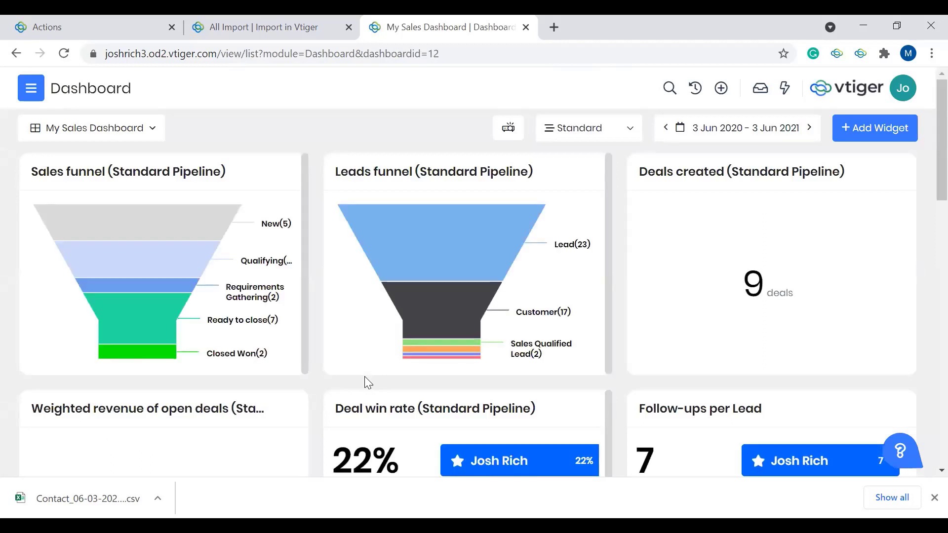
Step: Open Find Duplicates from the Essentials app and select Contact as the module to check
click(31, 92)
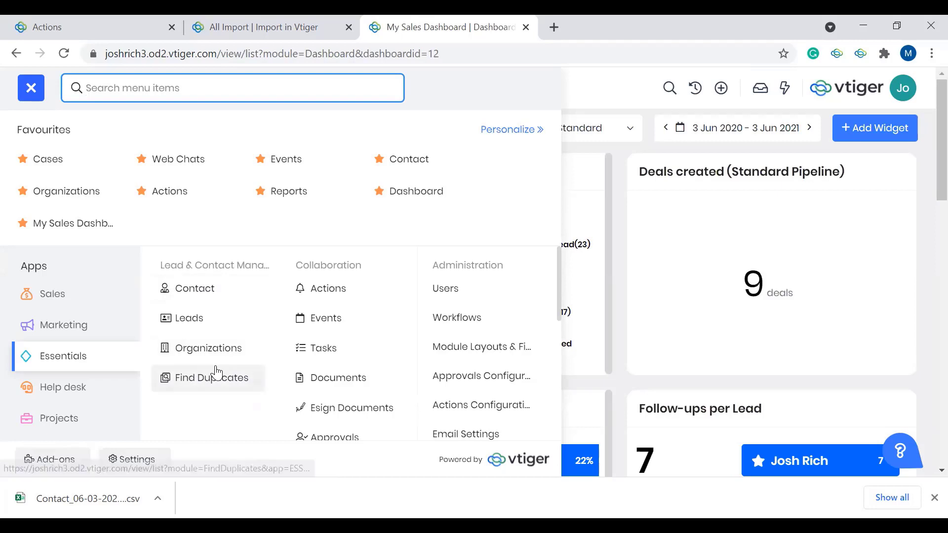
click(197, 377)
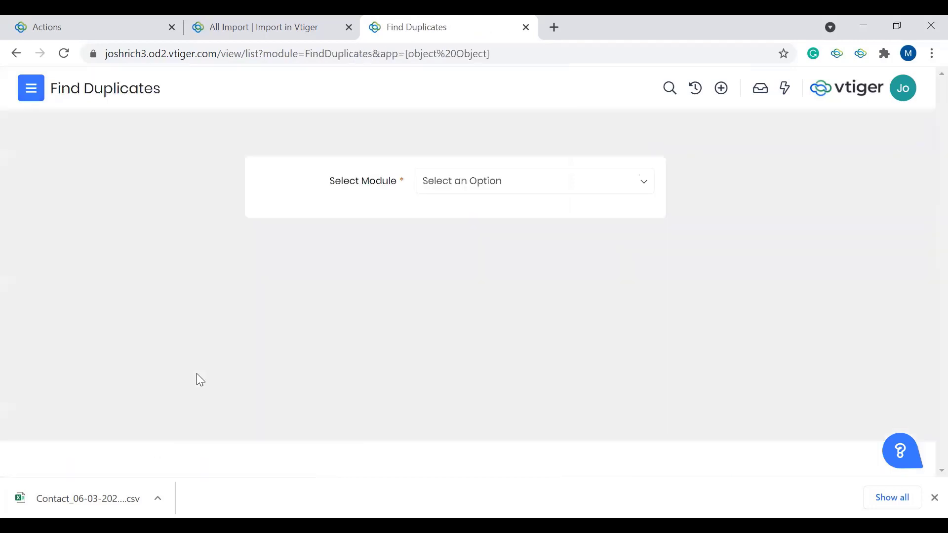
click(478, 191)
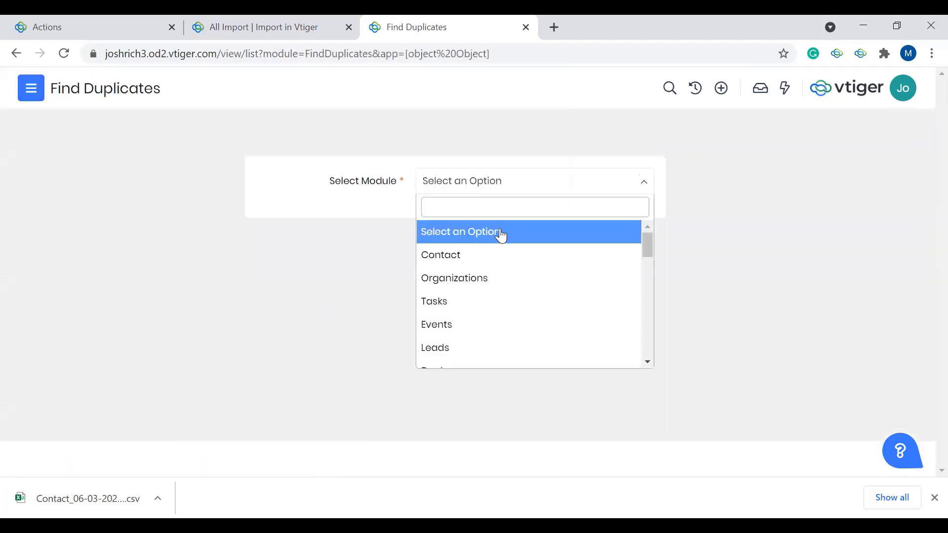
scroll(525, 282, down, 5)
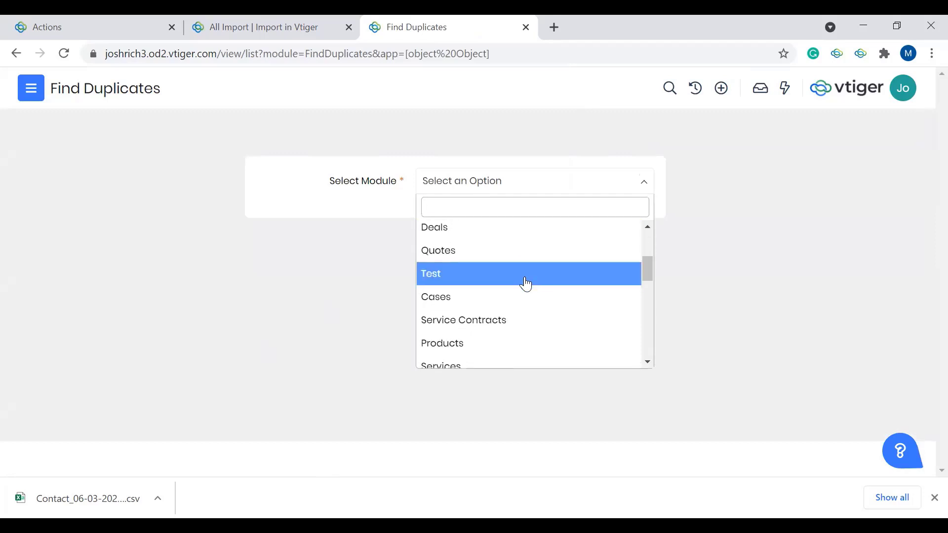
scroll(526, 284, up, 5)
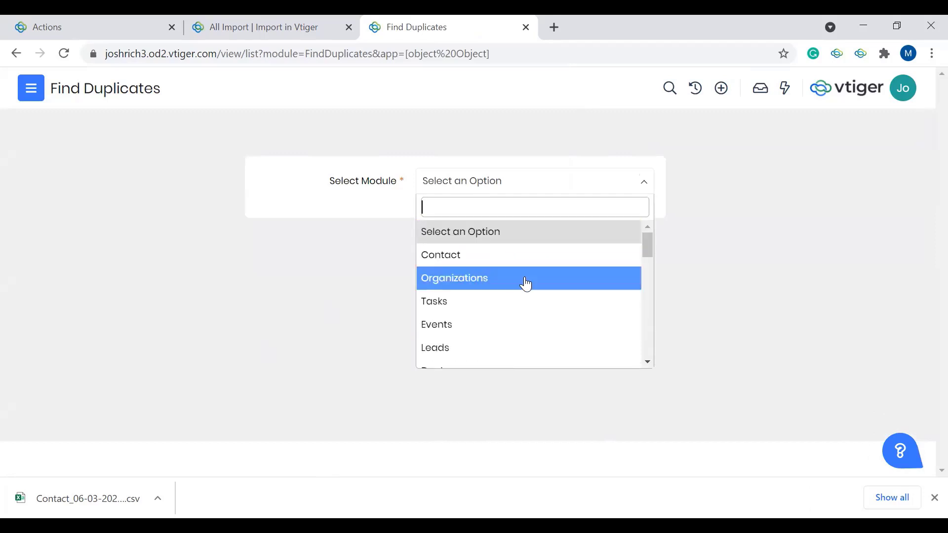
click(456, 260)
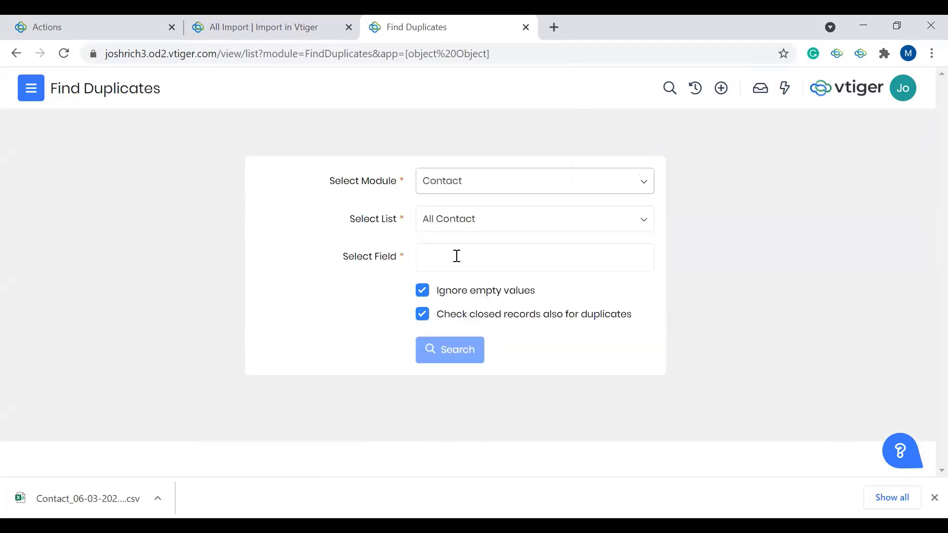
Step: Choose the All Contact list and set Primary Email as the field for matching duplicates
click(480, 225)
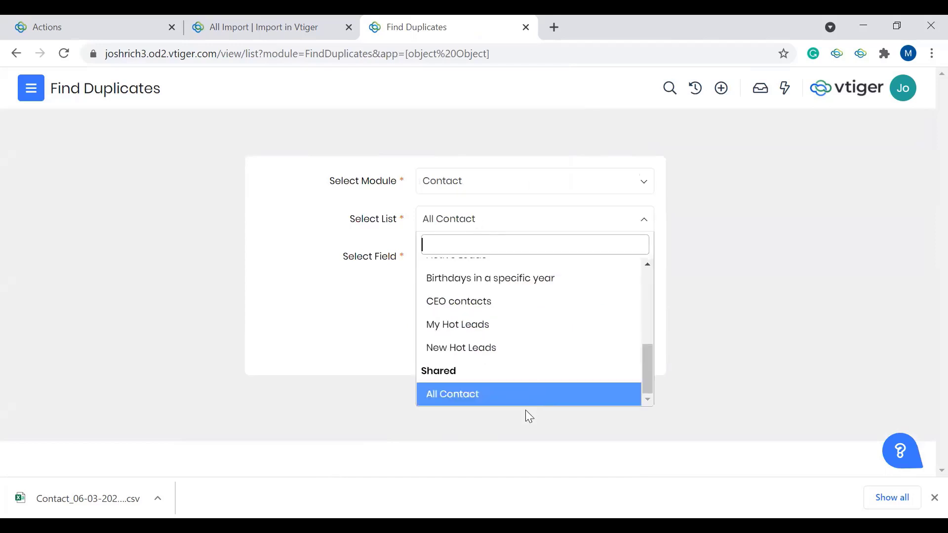
click(502, 398)
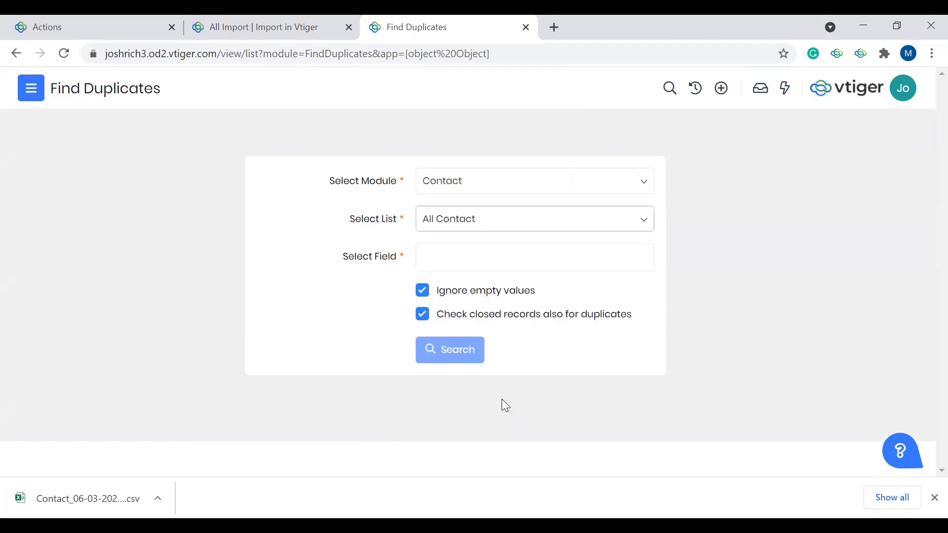
click(474, 249)
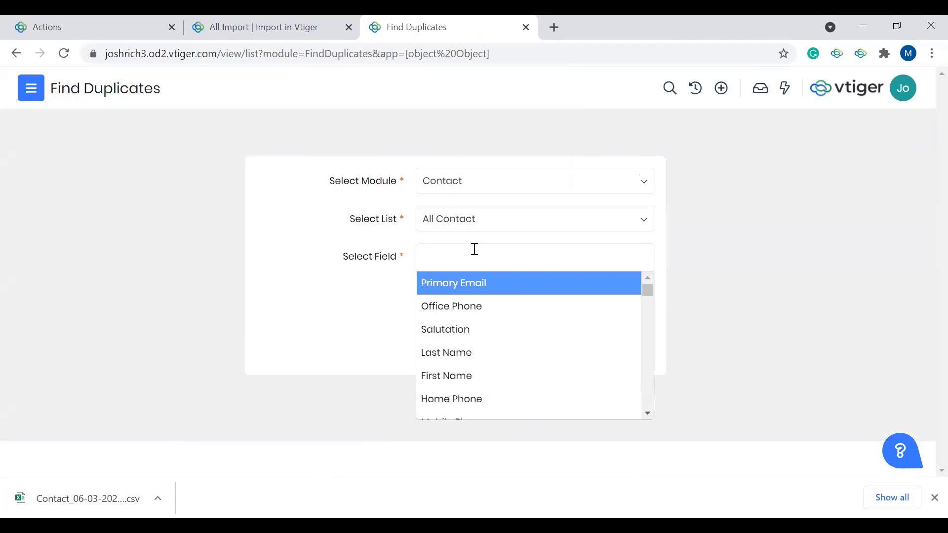
click(491, 287)
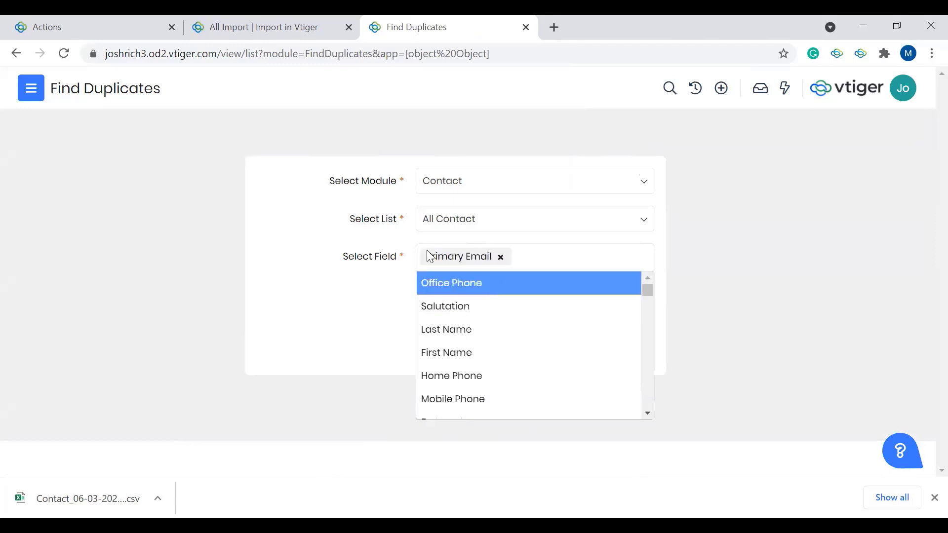
click(348, 279)
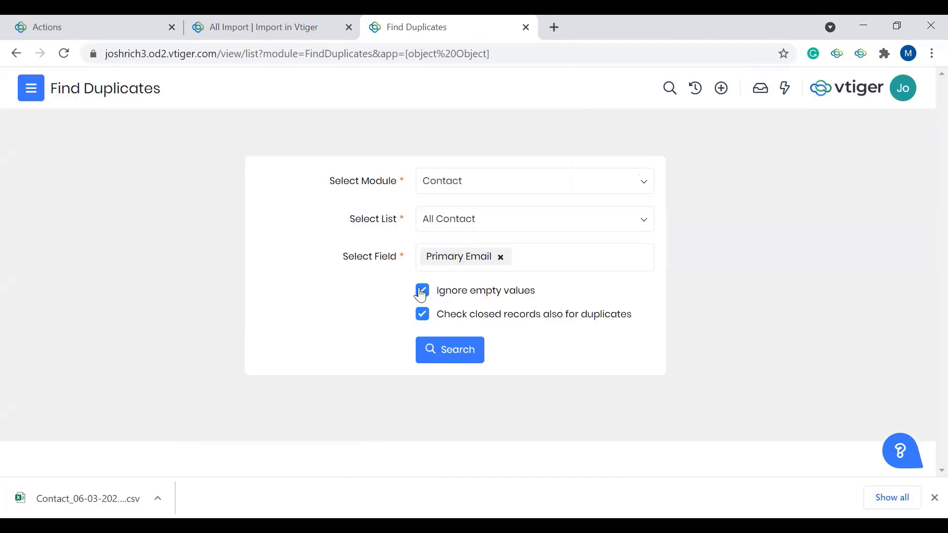
Step: Run the duplicate contact search on Primary Email and open the CRM Settings
click(444, 355)
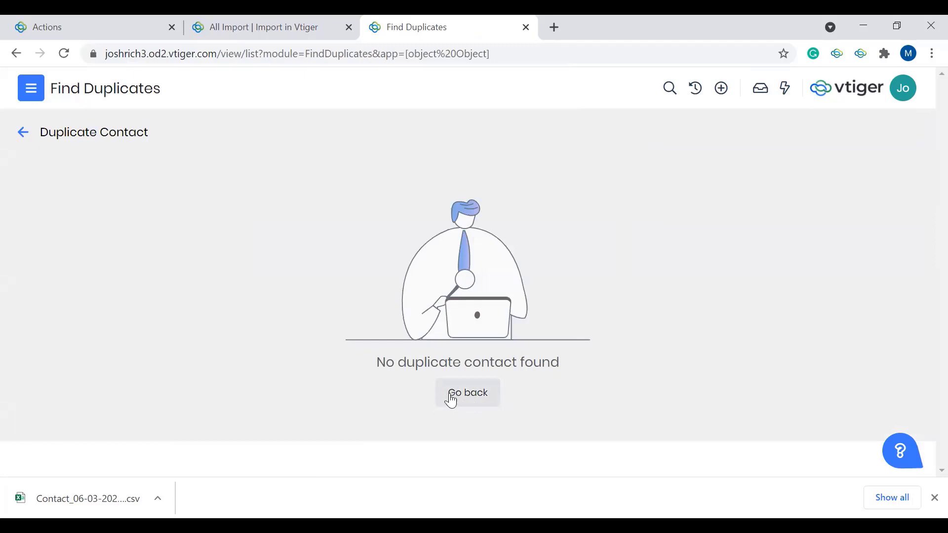
click(36, 85)
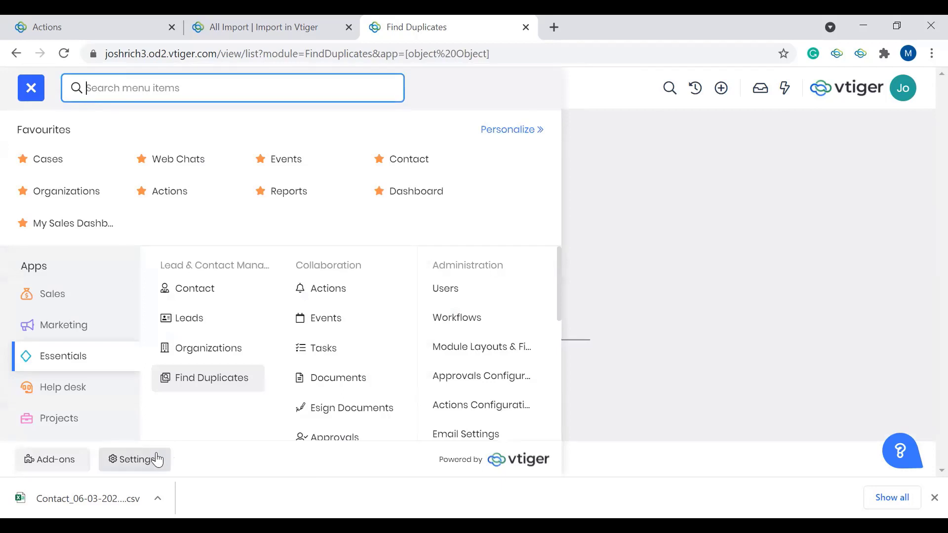
click(126, 461)
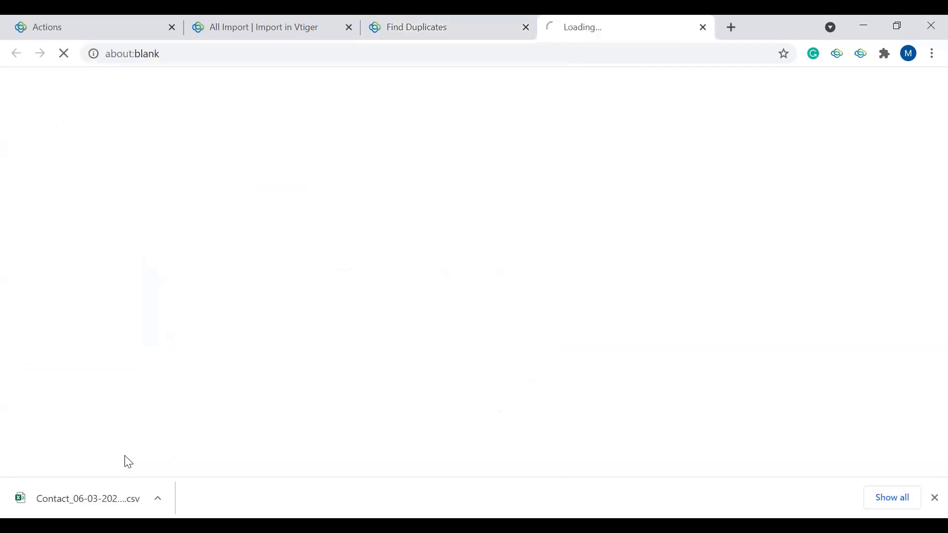
Step: Close the Actions and All Import browser tabs and switch to the Settings page
click(157, 28)
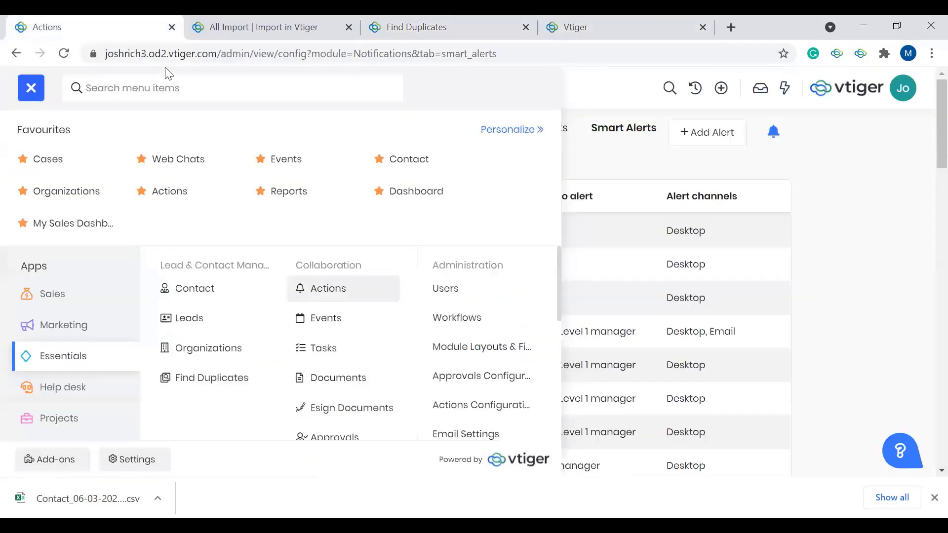
click(172, 27)
click(171, 27)
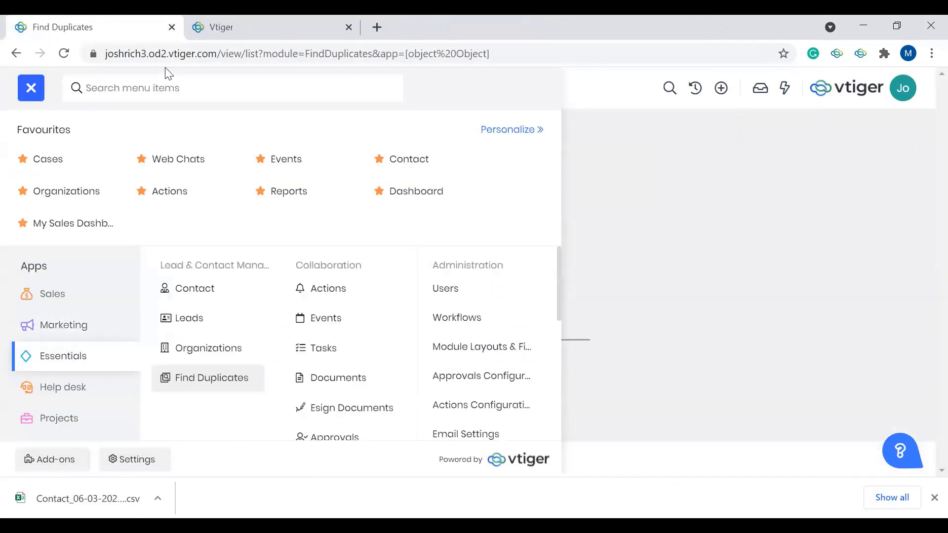
click(228, 37)
Step: Open Module Layouts & Fields for the Contact module and show its Duplicate Prevention settings
scroll(186, 363, down, 5)
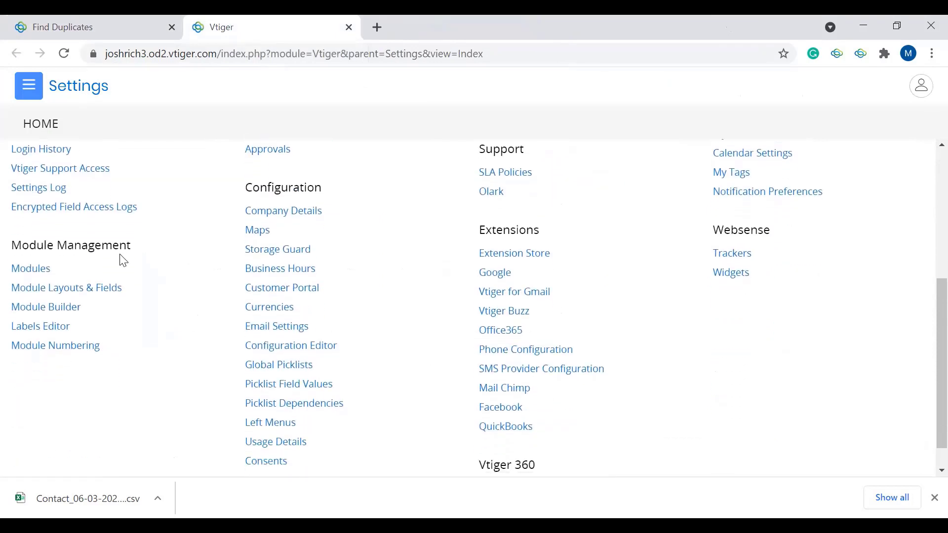
click(102, 296)
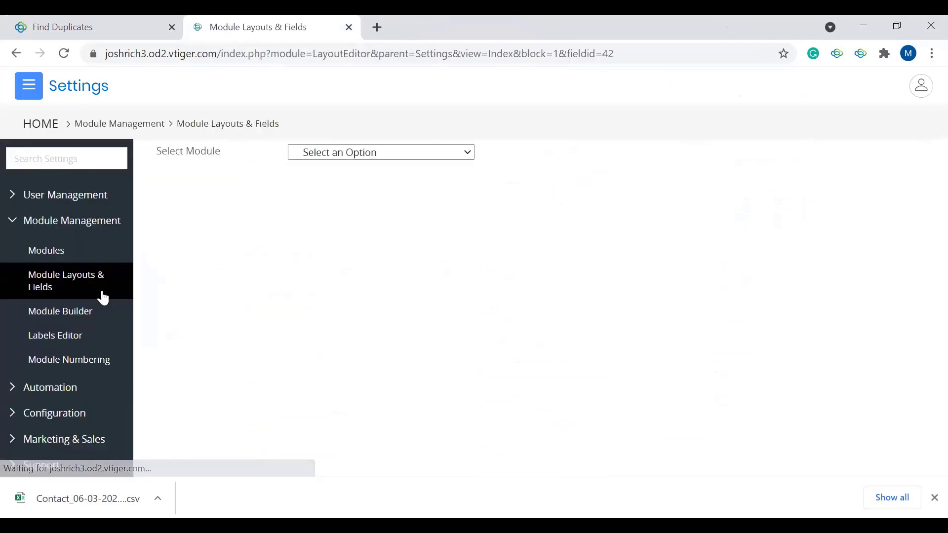
click(332, 157)
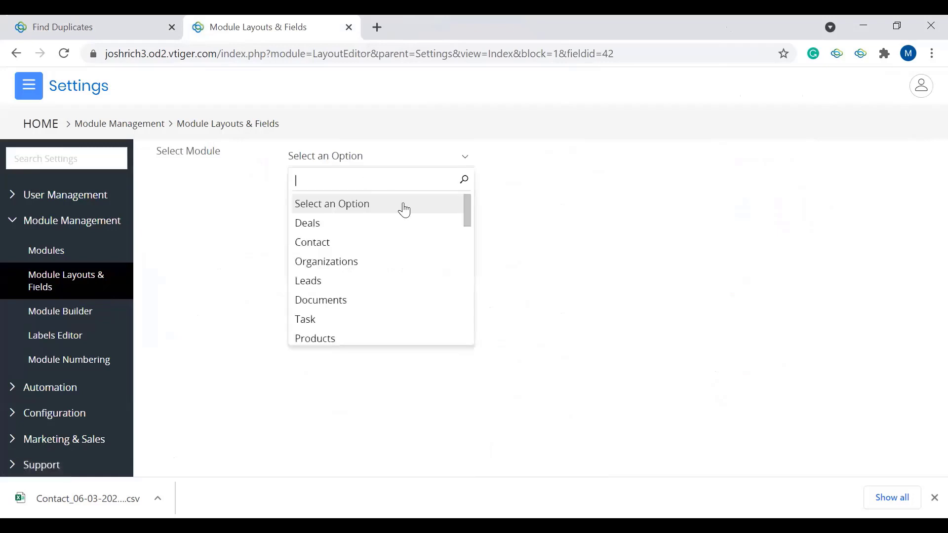
click(415, 243)
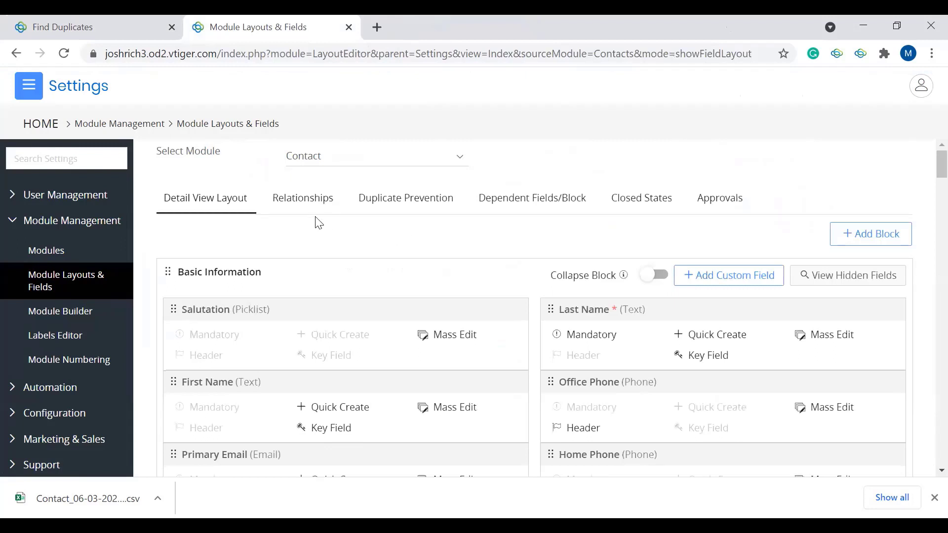
click(426, 208)
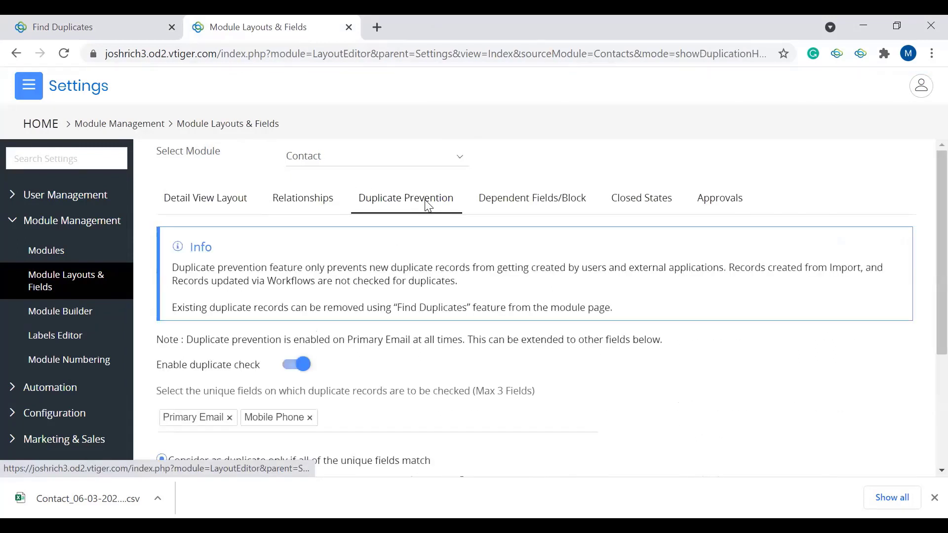
Step: Look through the contact fields available as unique fields for the duplicate check, without adding one
scroll(426, 203, down, 2)
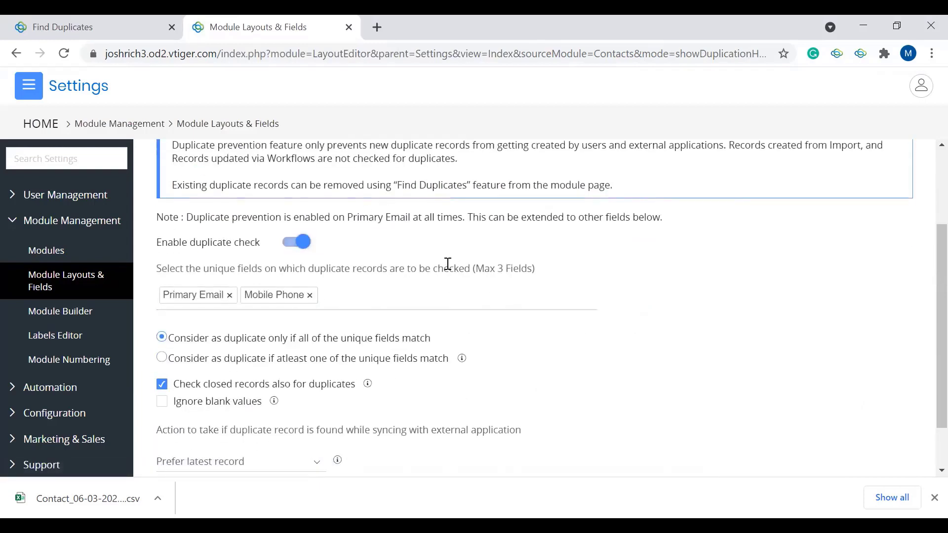
click(318, 295)
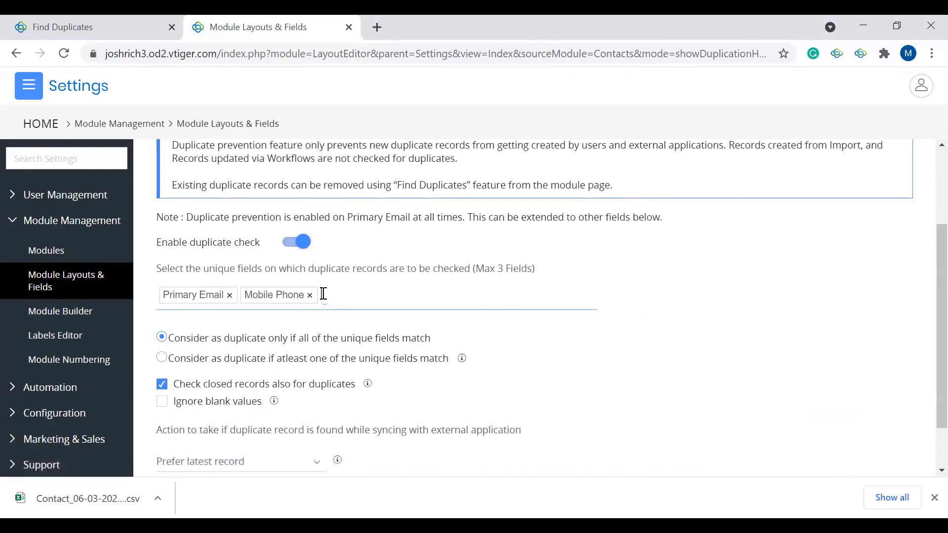
scroll(374, 372, down, 4)
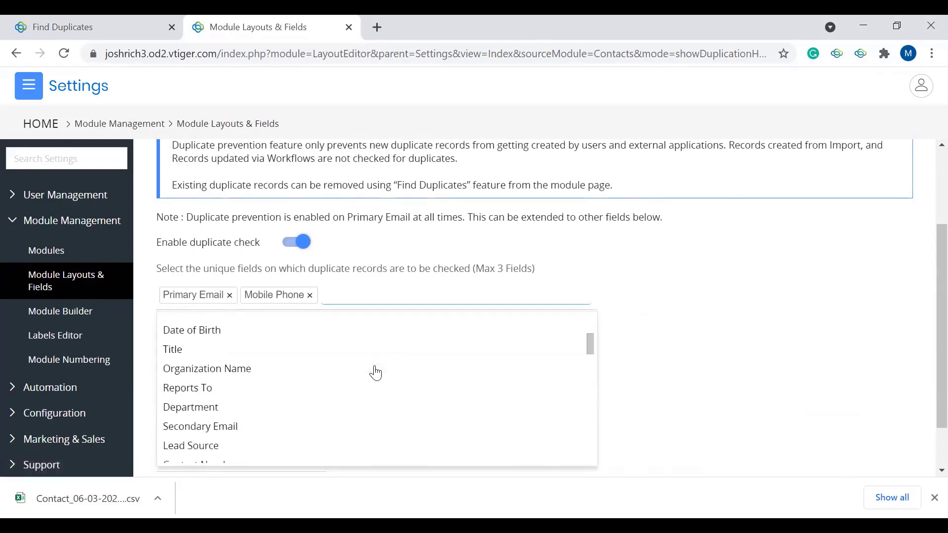
scroll(287, 410, down, 2)
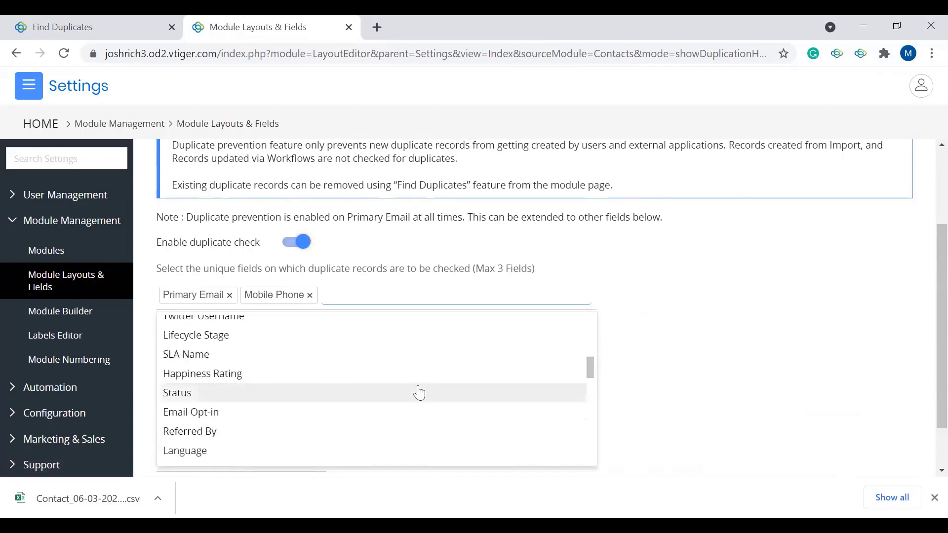
click(821, 366)
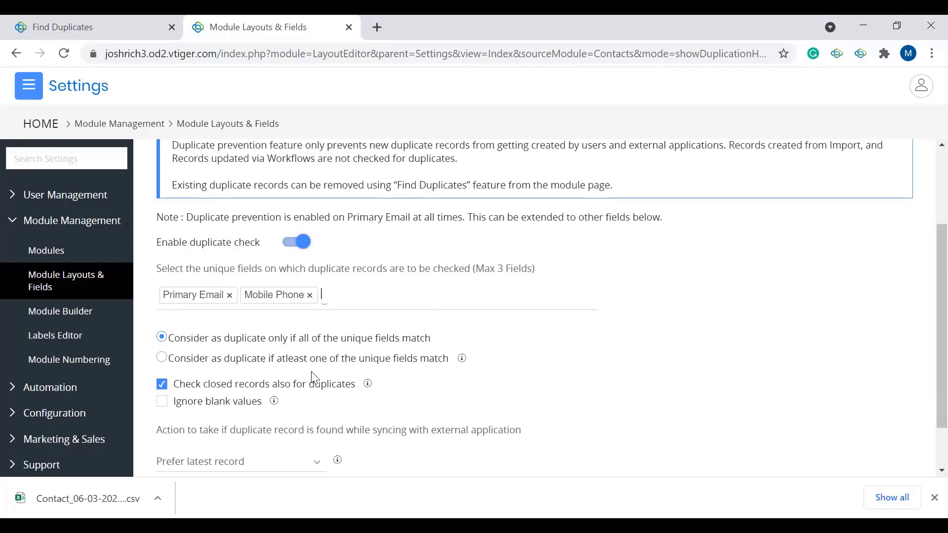
Step: Review the duplicate matching options and the external sync actions, keeping Prefer latest record selected
mouse_move(462, 360)
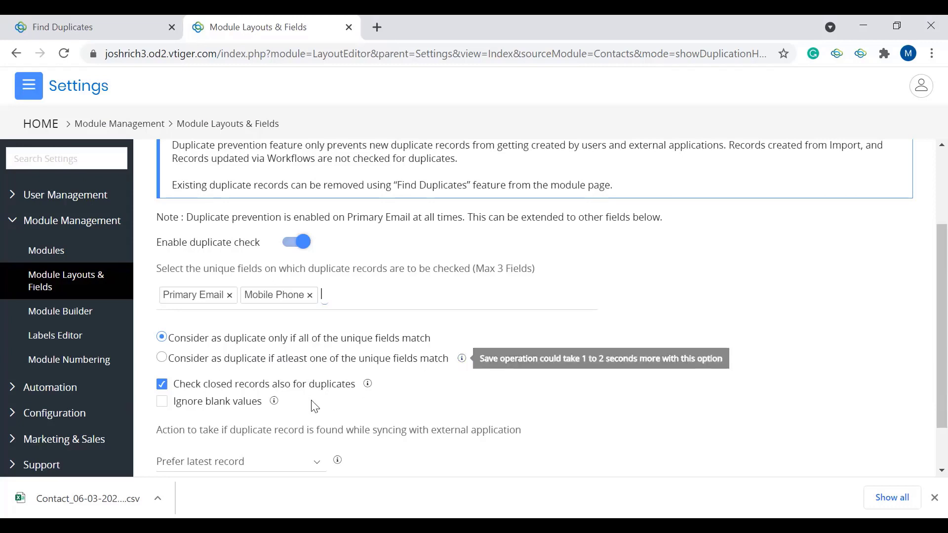
scroll(316, 407, down, 1)
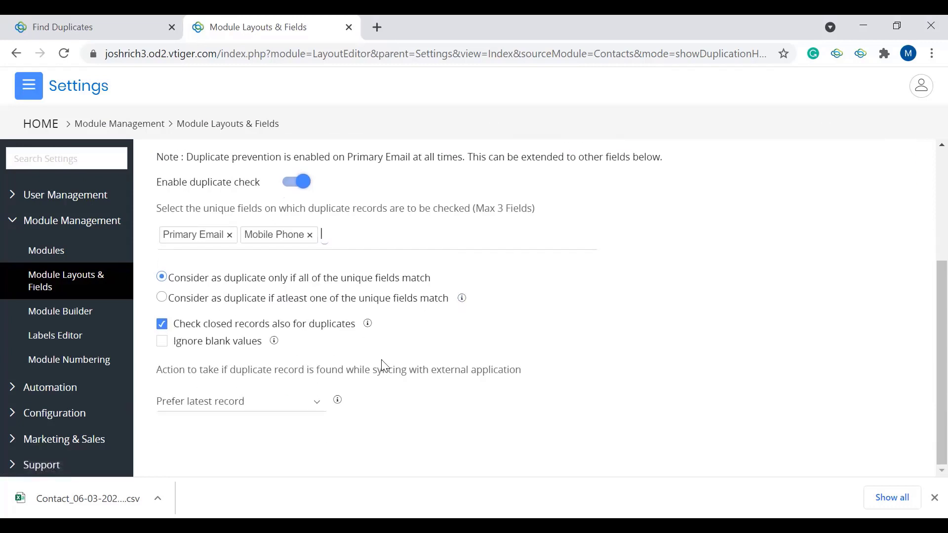
mouse_move(277, 346)
drag(342, 371, 346, 371)
drag(345, 371, 351, 371)
click(223, 407)
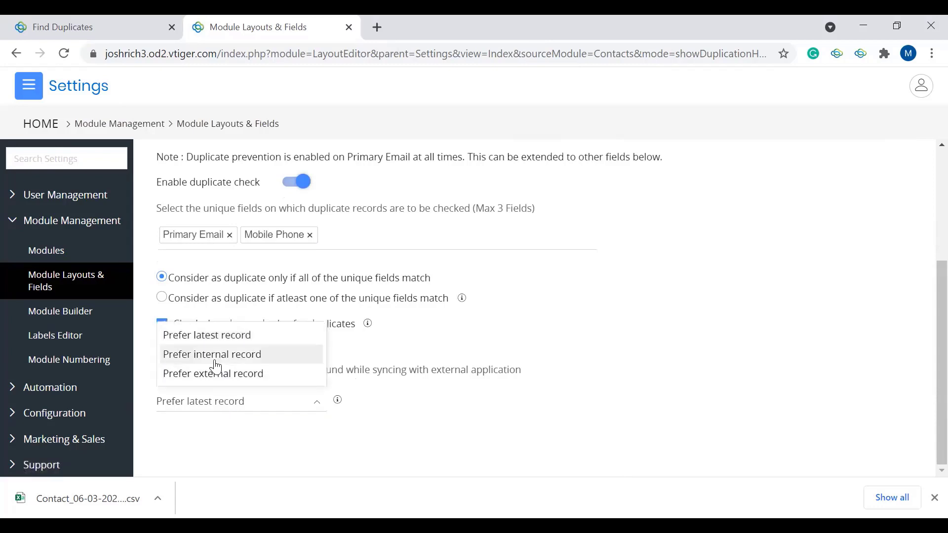
click(267, 341)
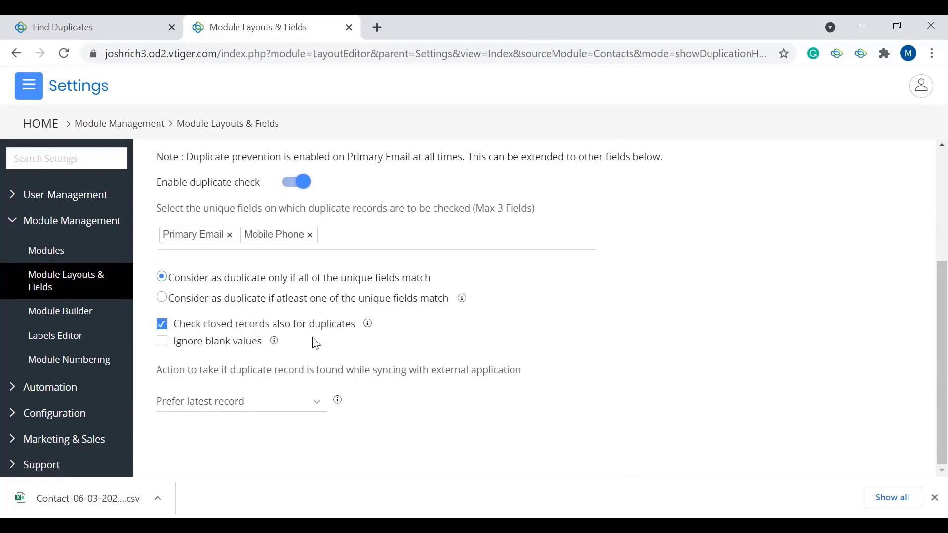
Step: Return to the Detail View Layout of the Contact module
scroll(545, 344, up, 4)
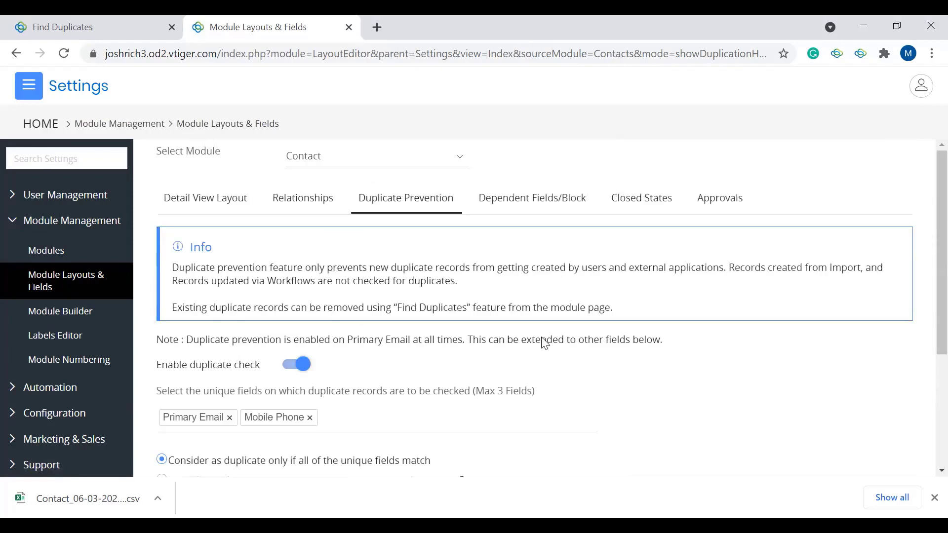
click(228, 193)
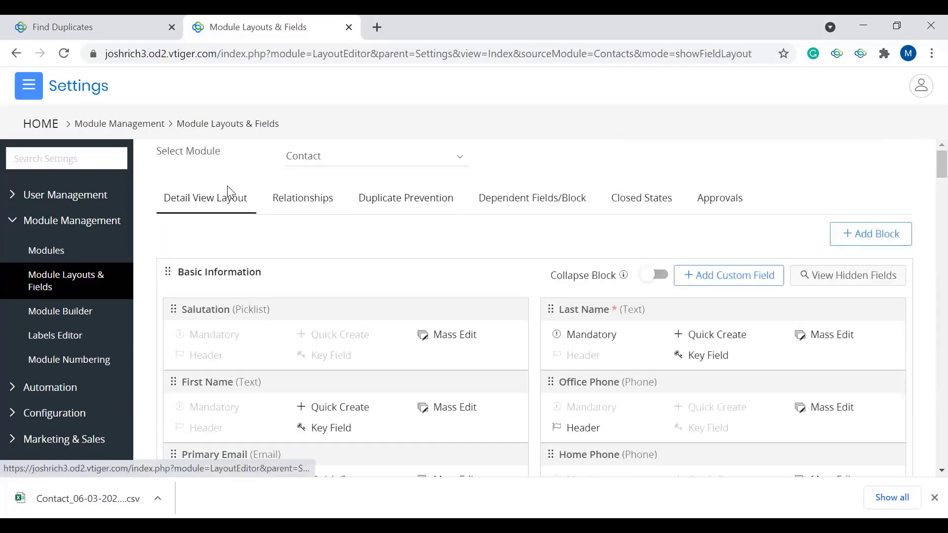